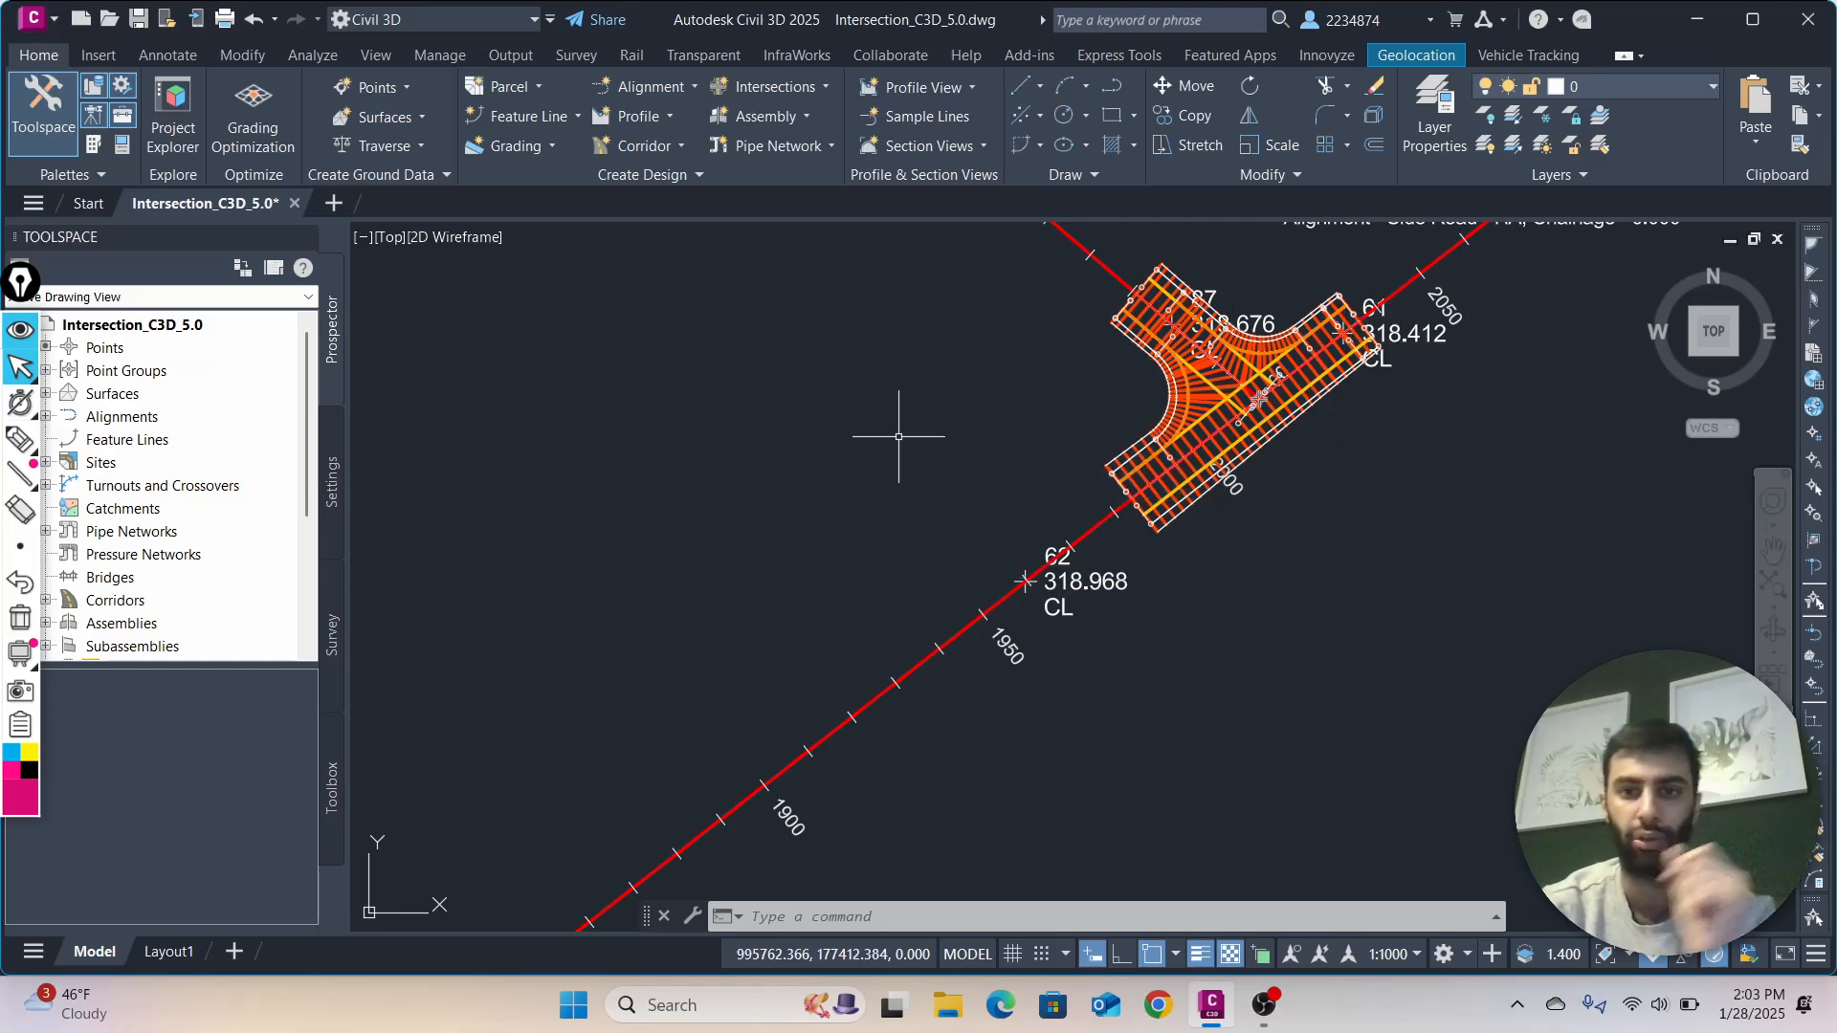
# Examine the T-junction corridor and the main road and side road alignments that meet at it
pyautogui.scroll(-5, 875, 373)
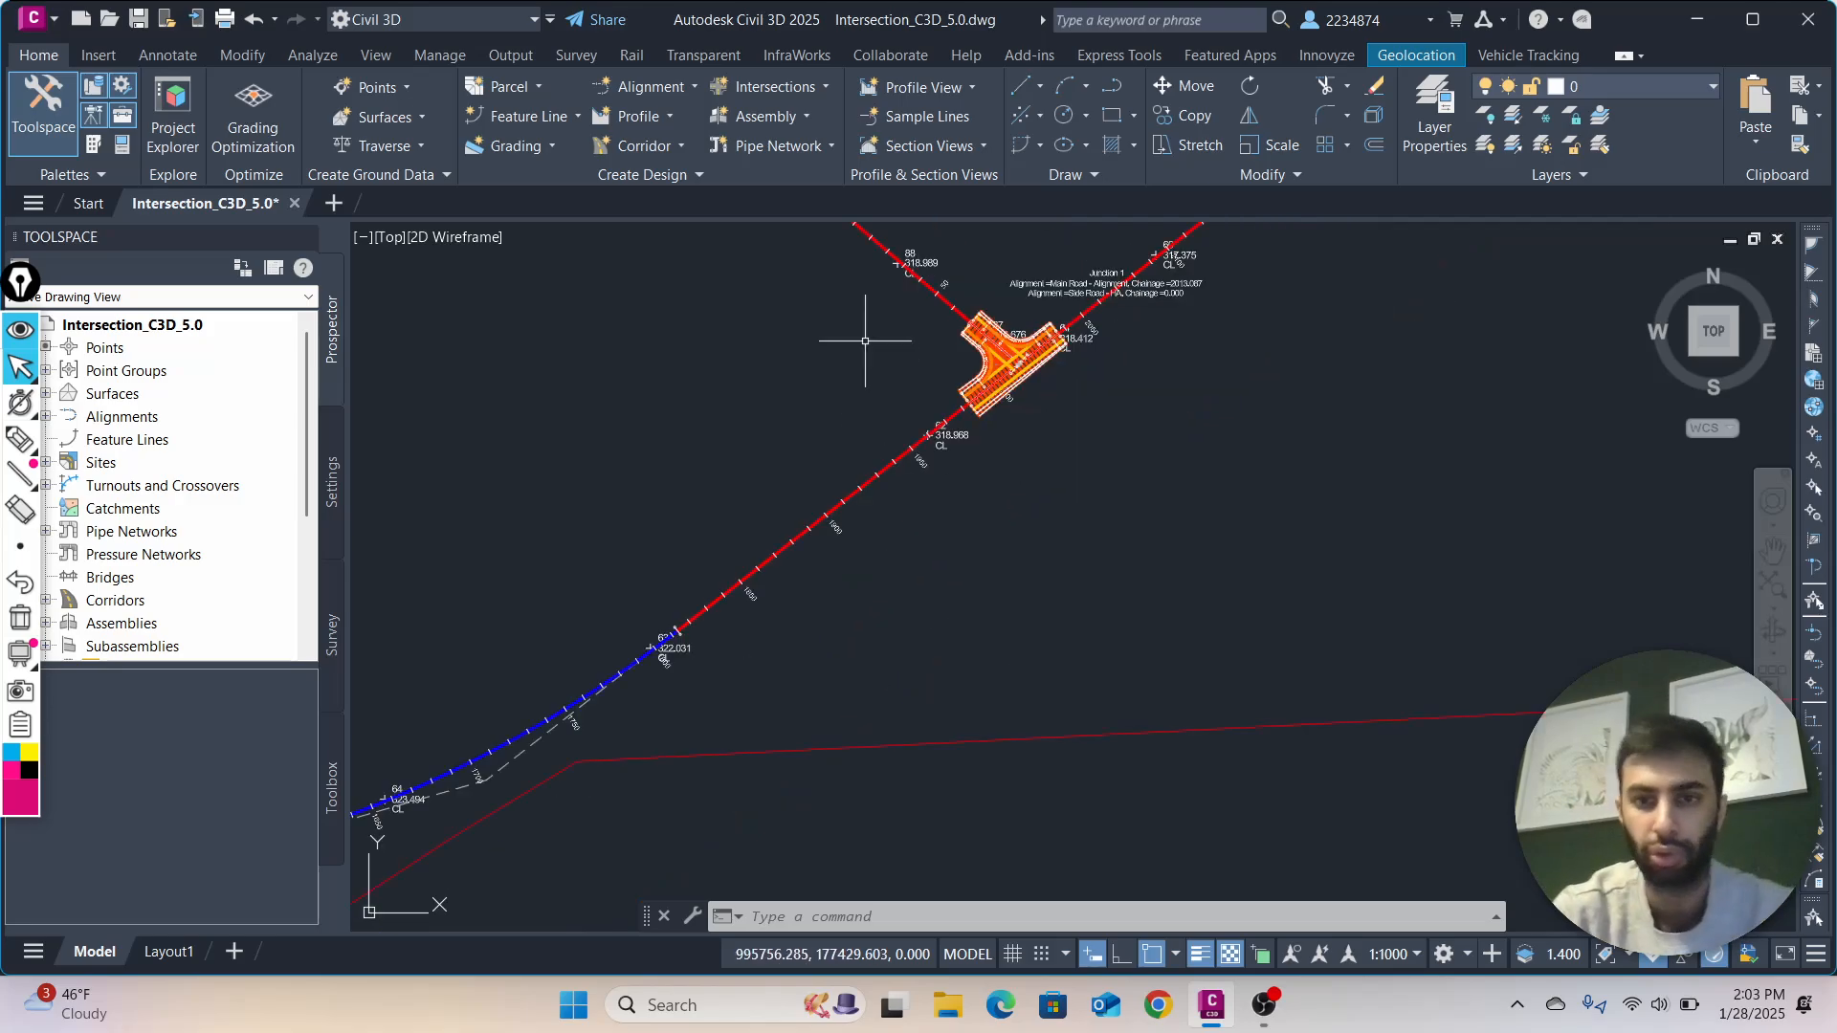
pyautogui.scroll(5, 842, 421)
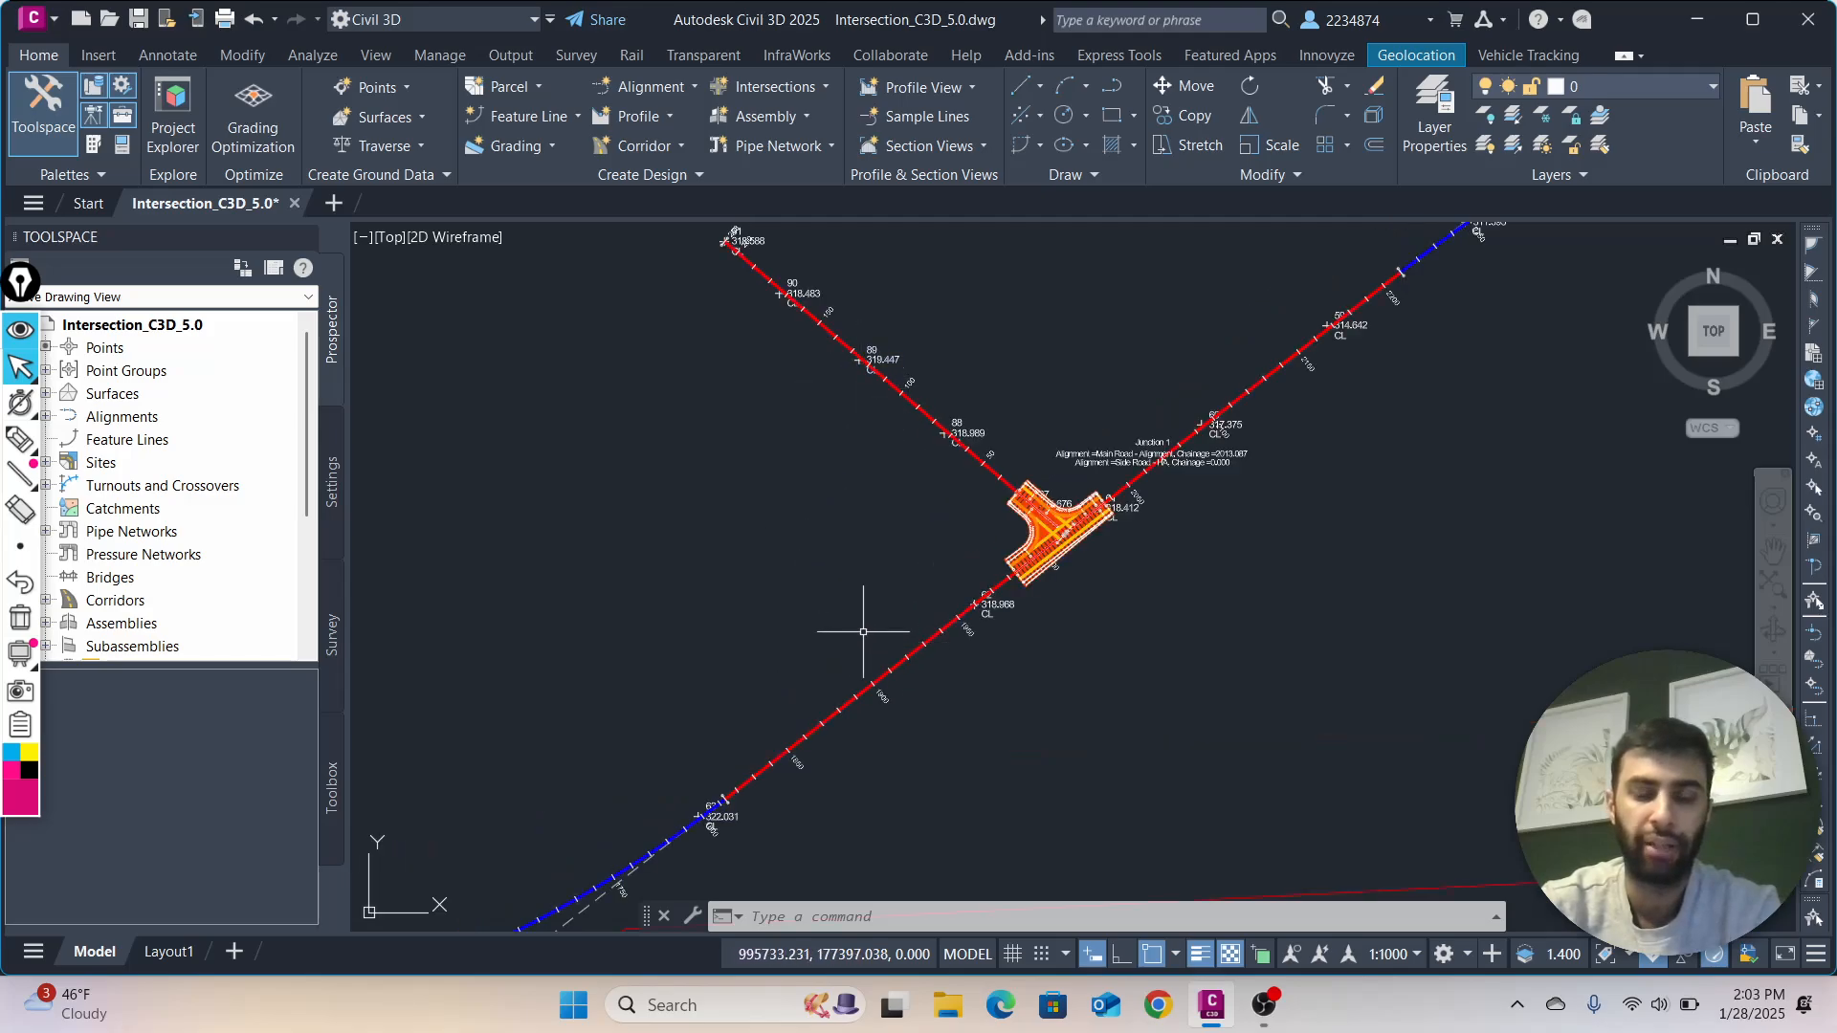
pyautogui.scroll(1, 848, 586)
pyautogui.scroll(-1, 858, 585)
pyautogui.scroll(2, 1095, 582)
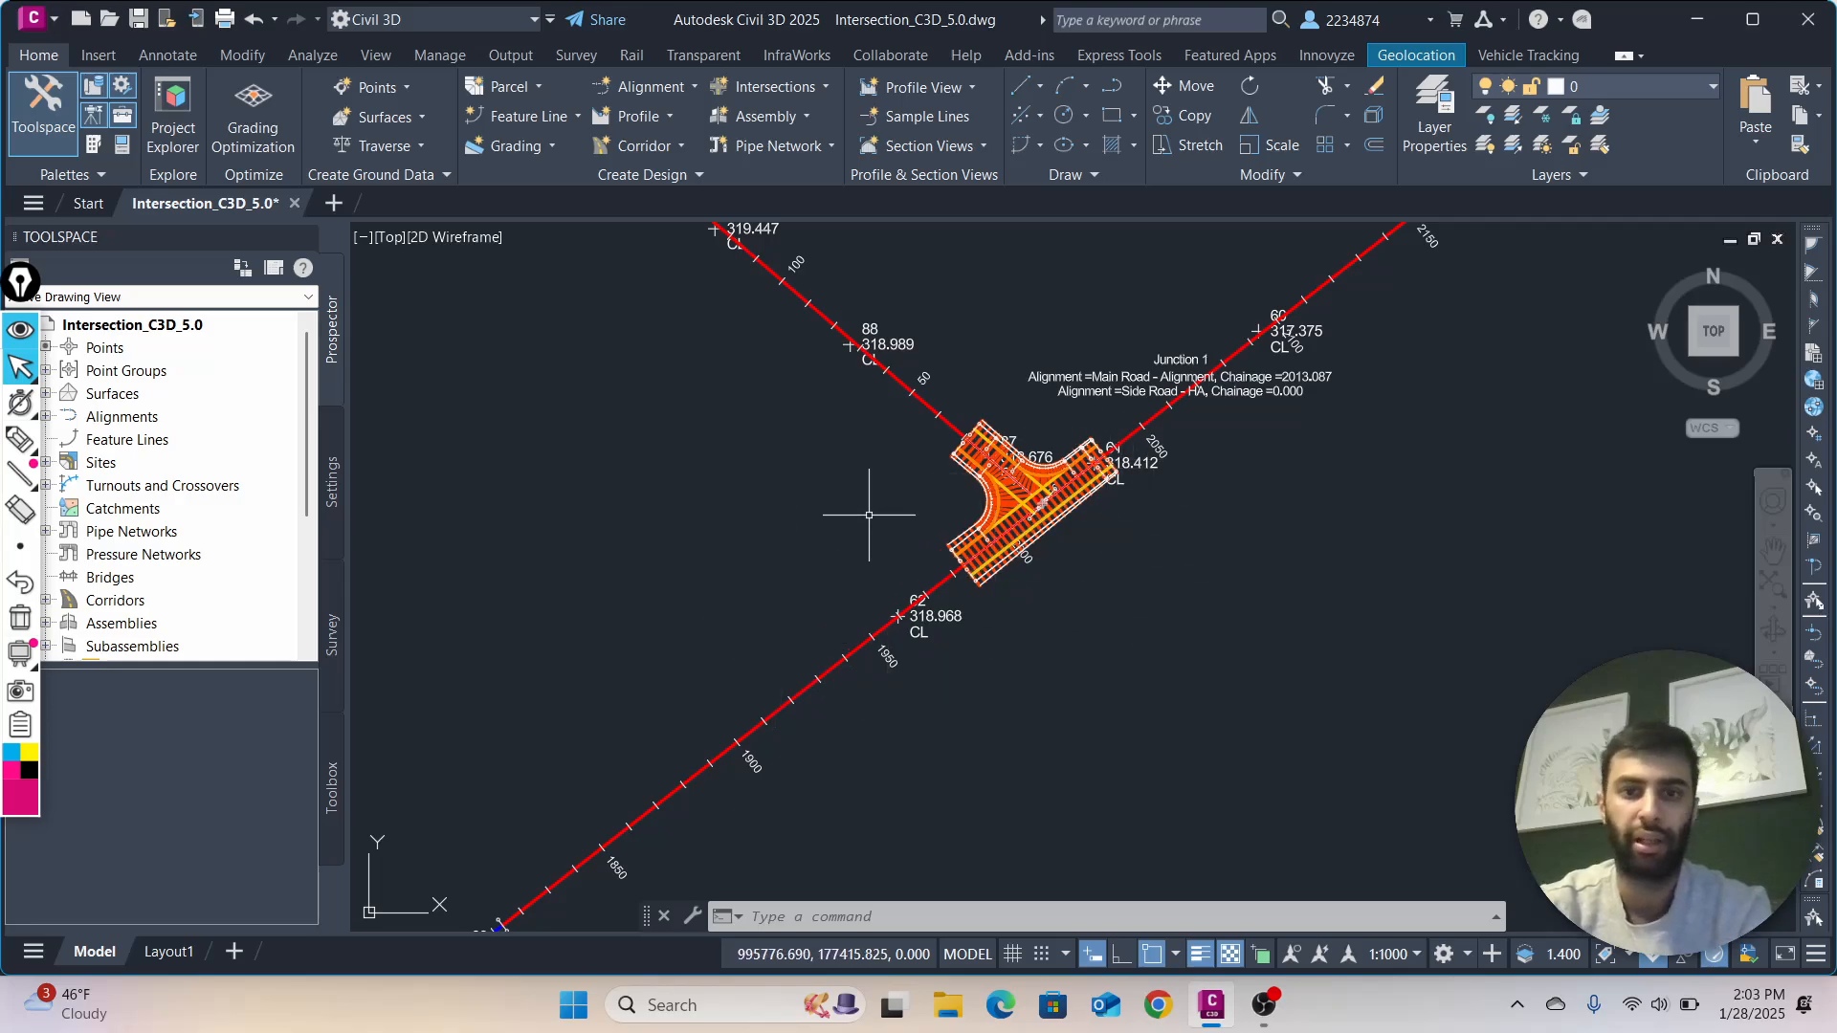
pyautogui.scroll(-2, 751, 527)
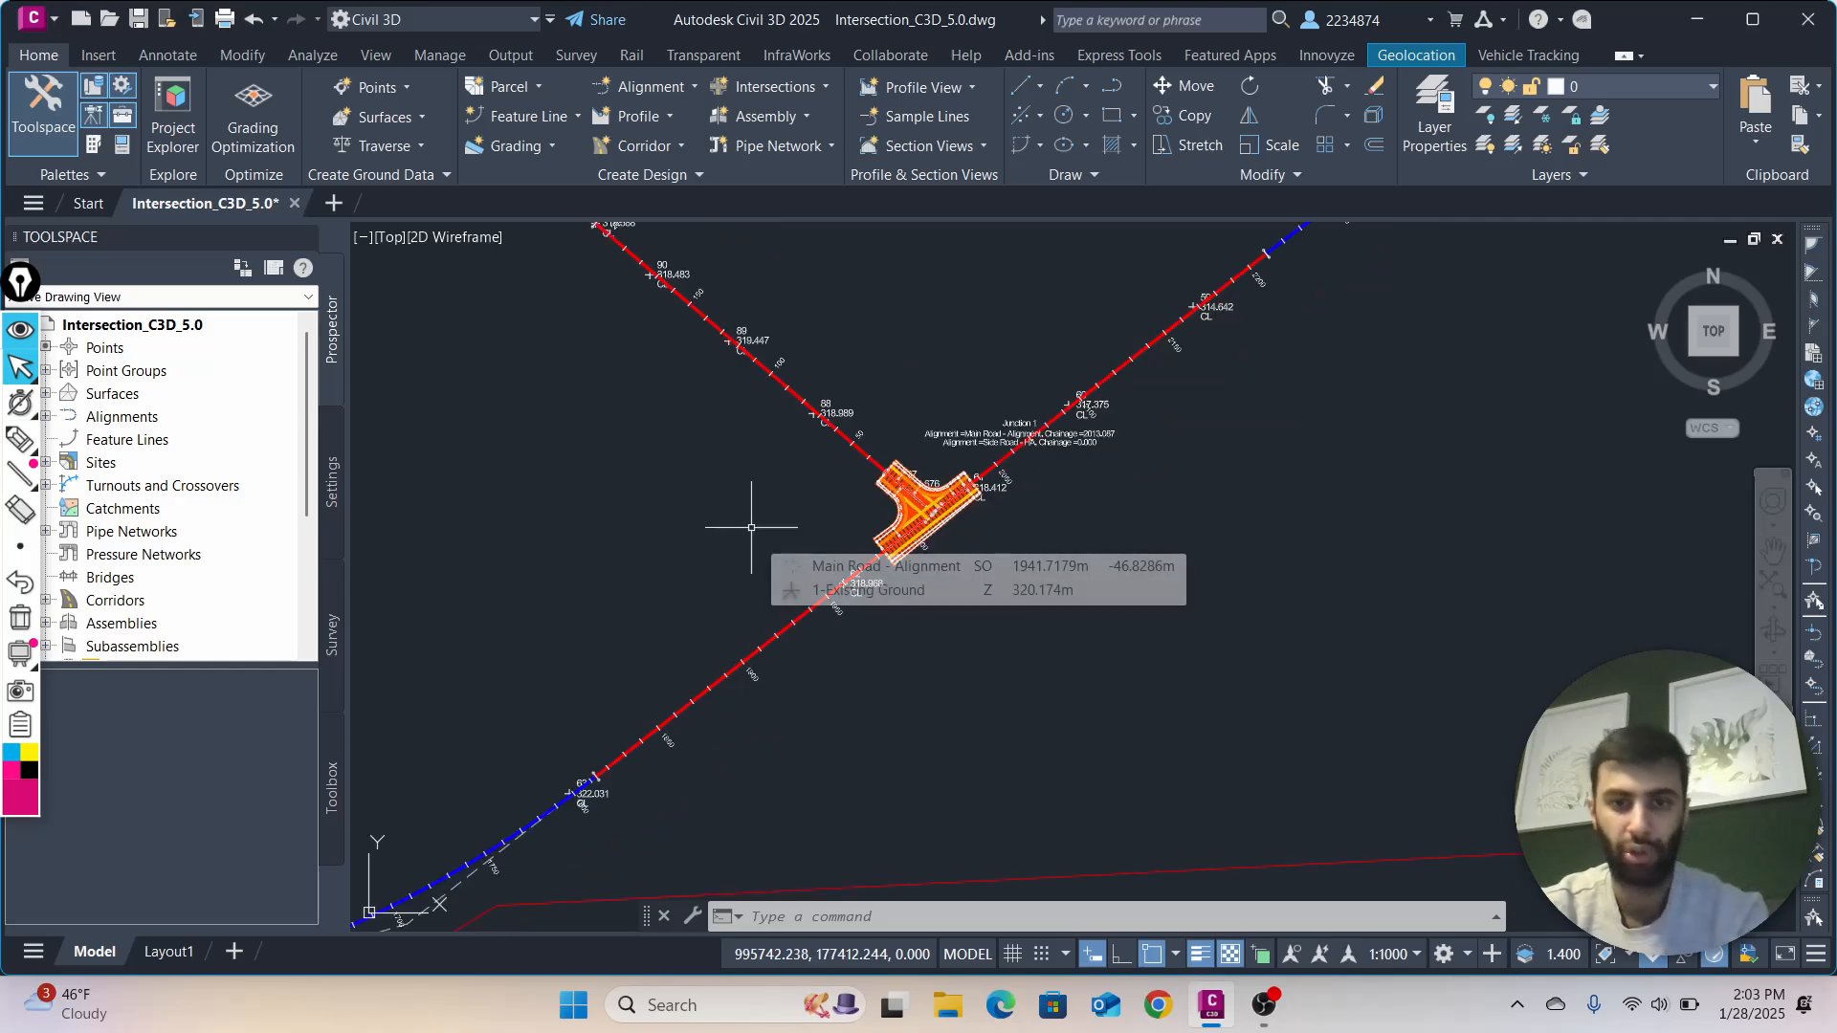
pyautogui.scroll(4, 751, 526)
pyautogui.scroll(-2, 765, 549)
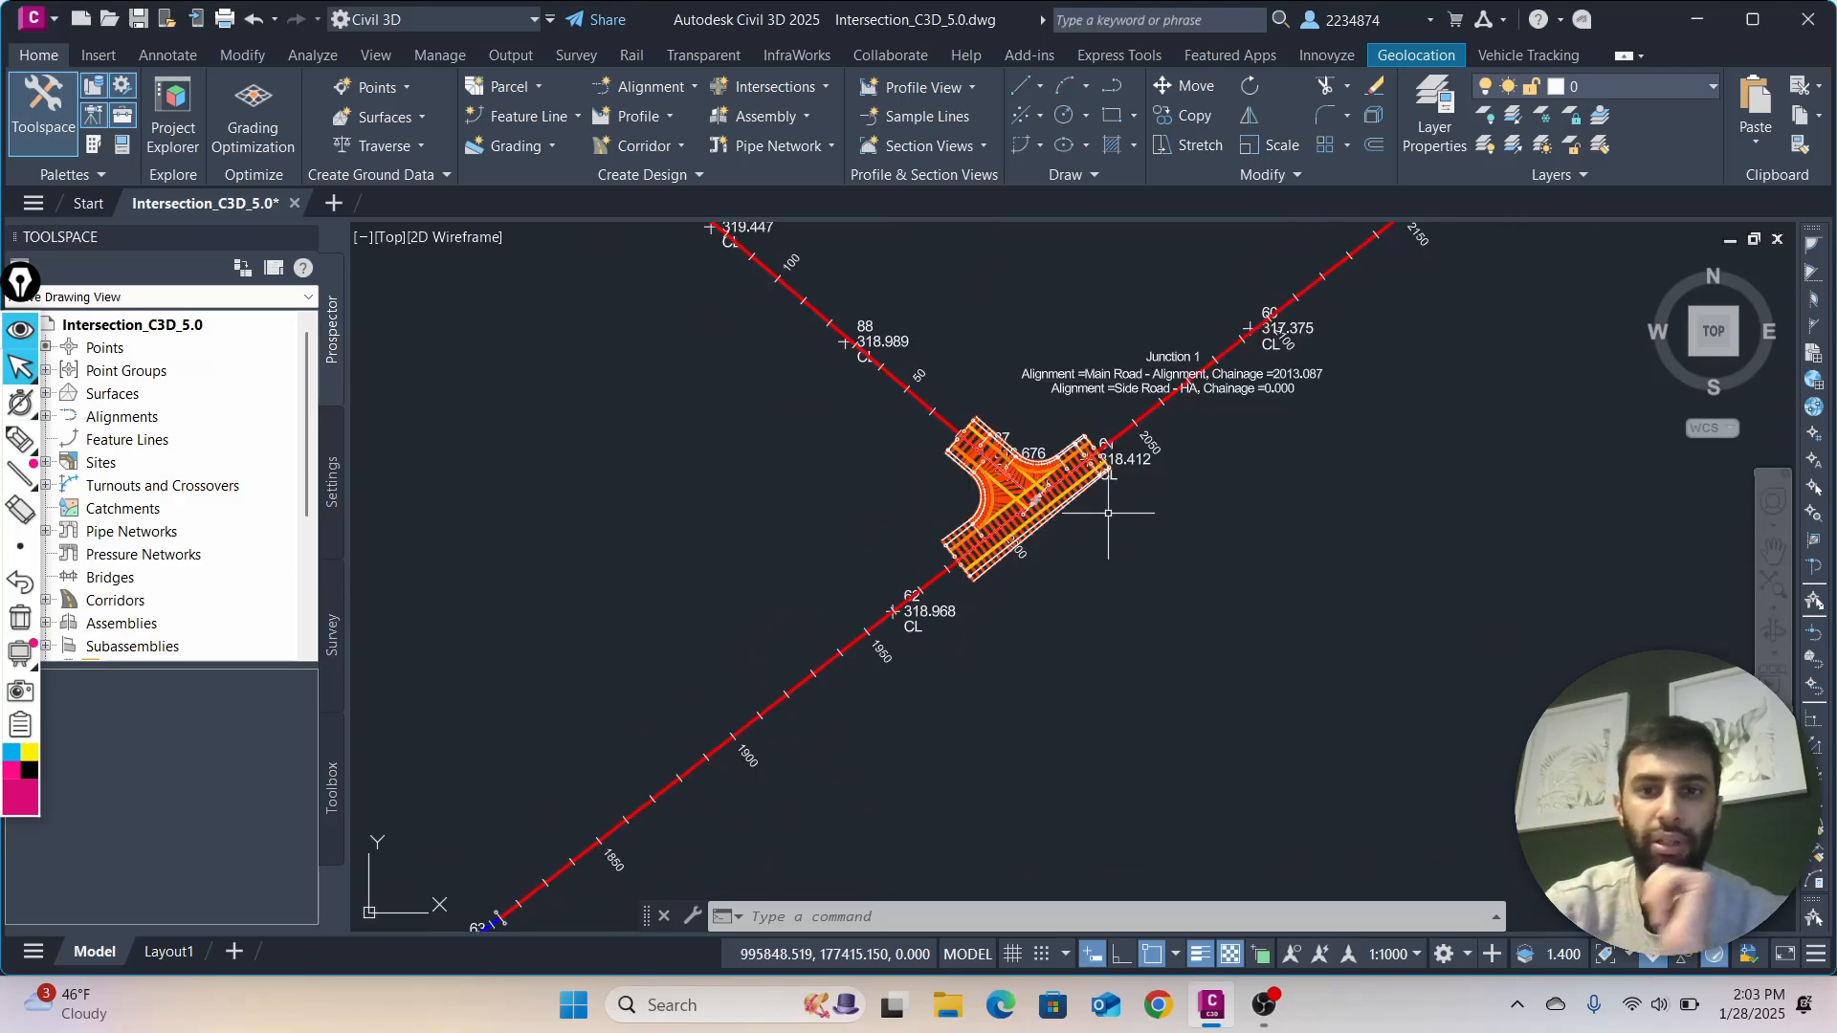
pyautogui.scroll(2, 1090, 559)
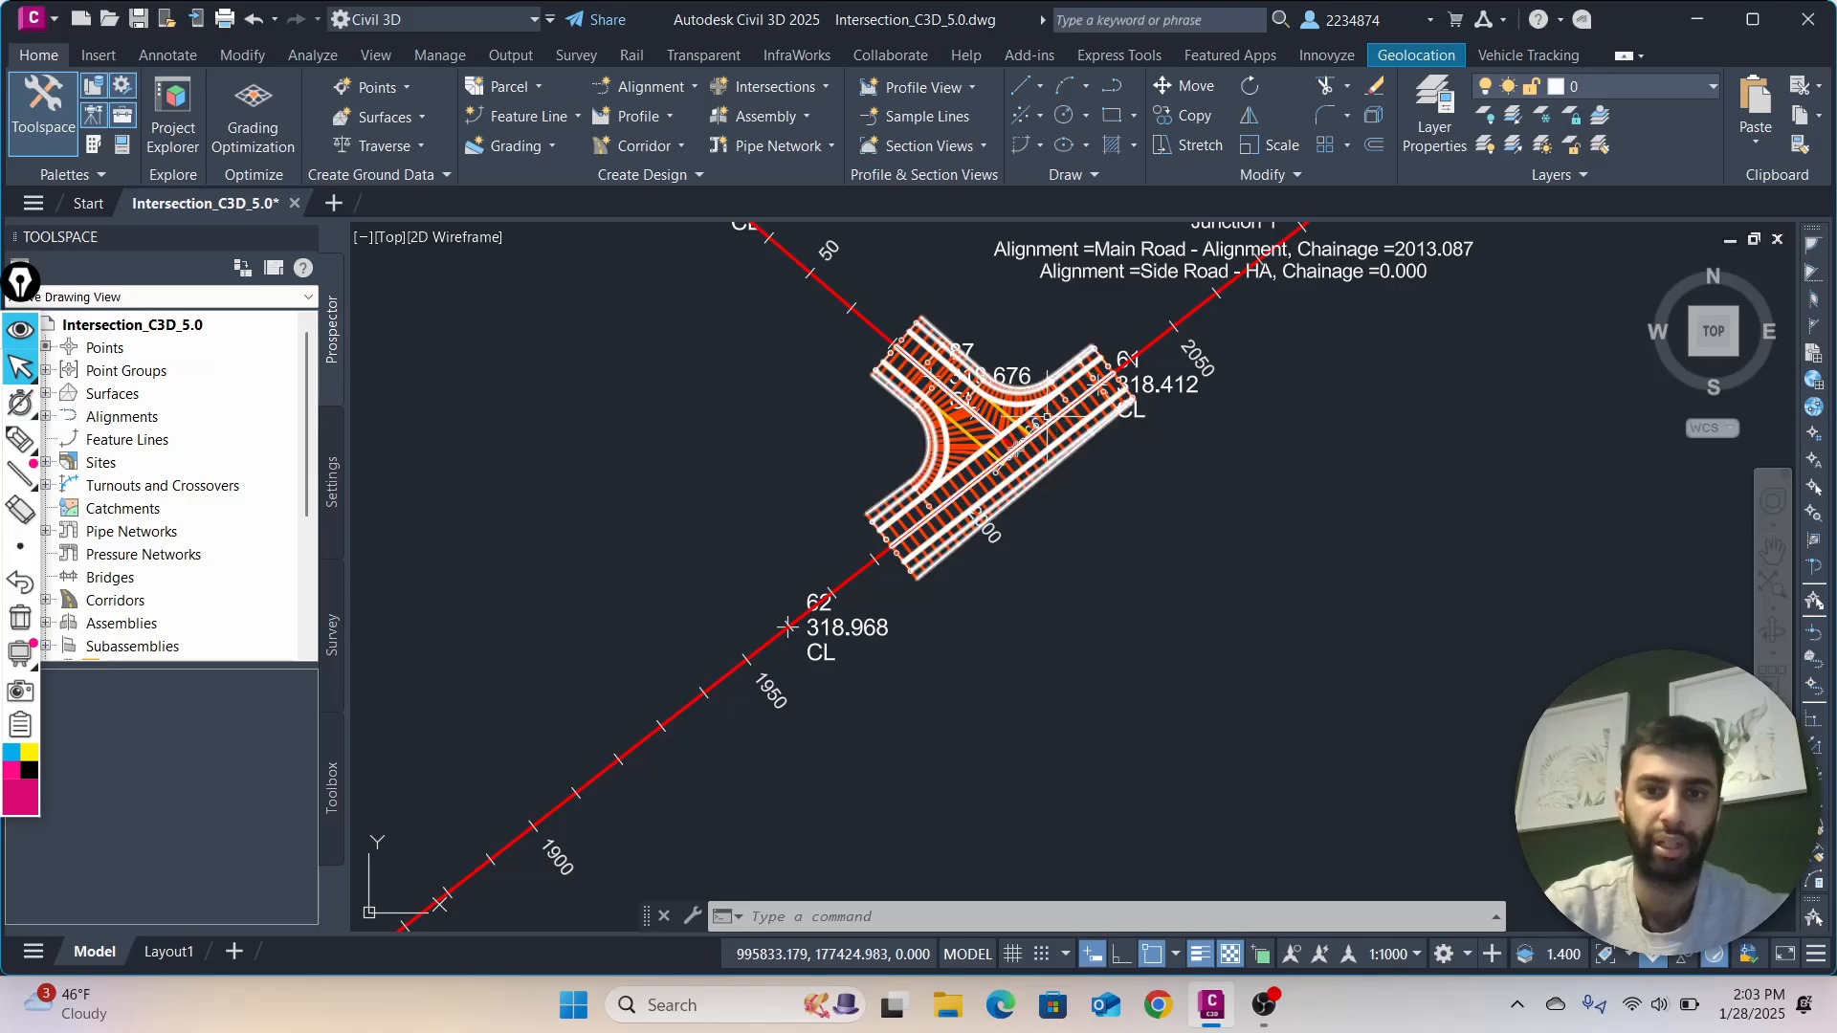
# Open the junction corridor's properties, select the first region, RG - Kerb Return - Lane RHS - (1), and move the dialog off the alignment
pyautogui.click(1014, 448)
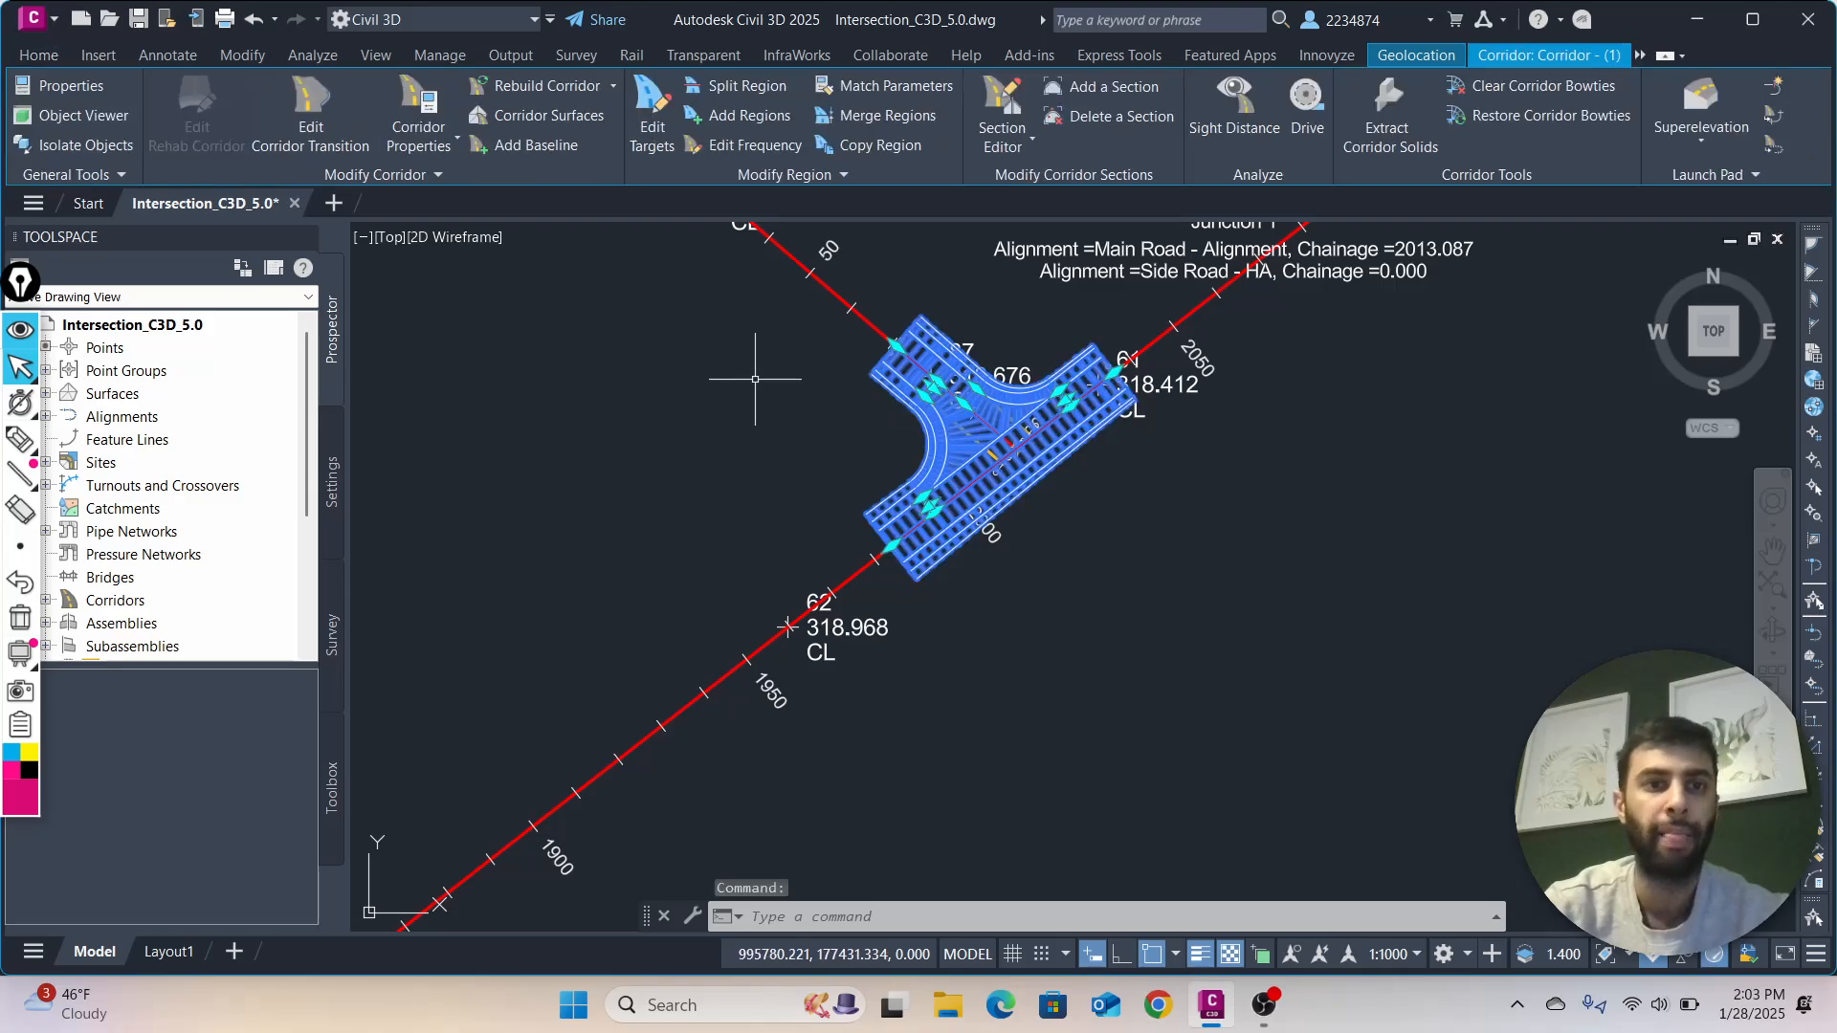
pyautogui.click(418, 113)
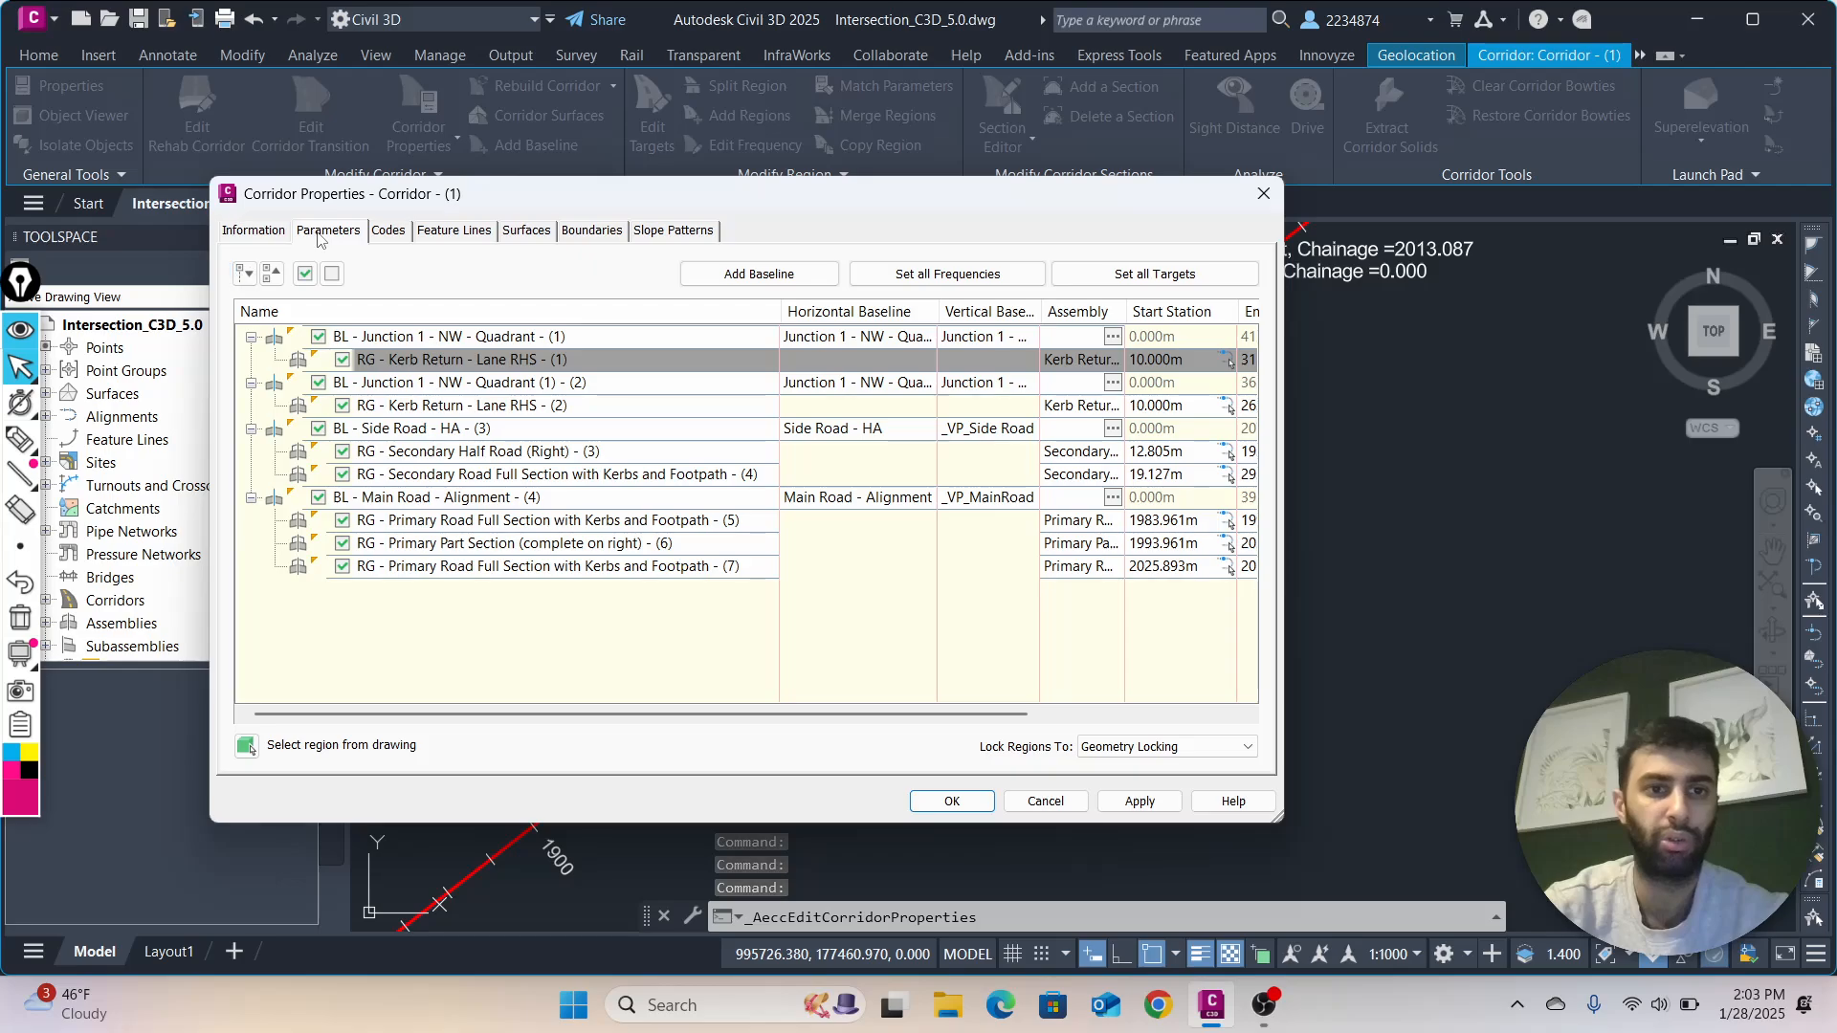
pyautogui.click(427, 361)
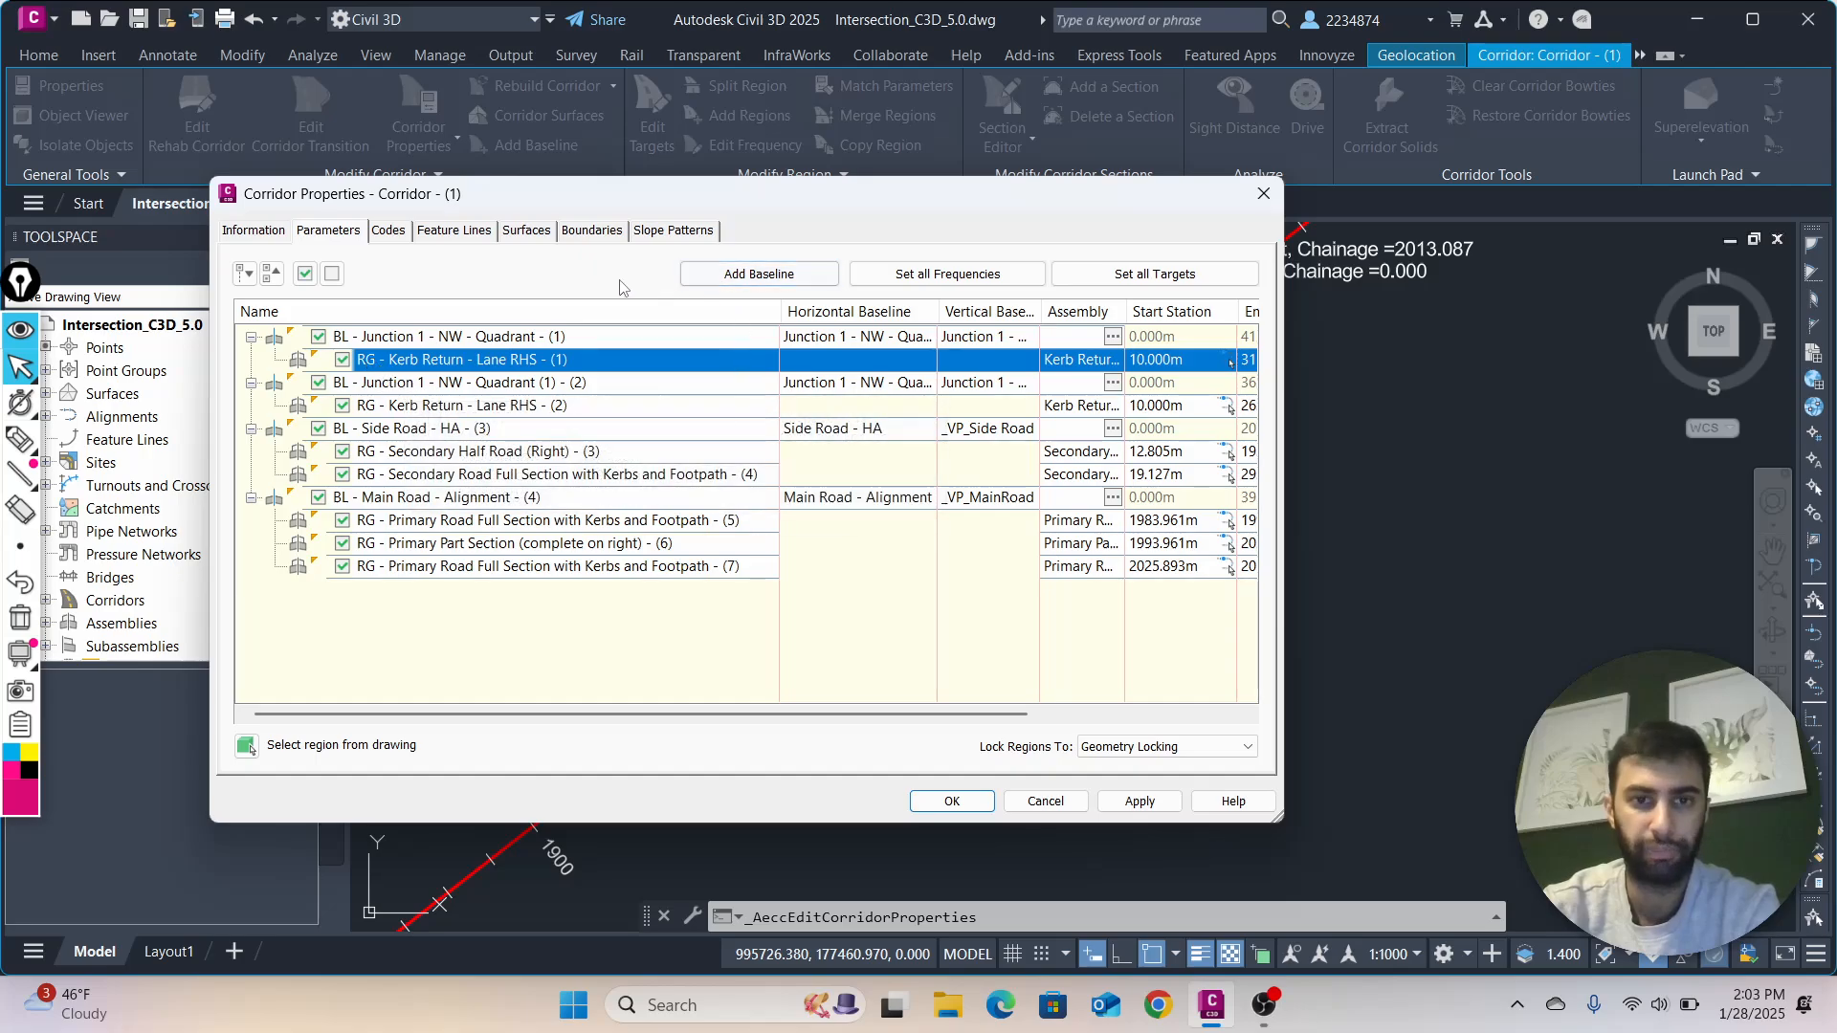
pyautogui.moveTo(696, 201); pyautogui.dragTo(1231, 132)
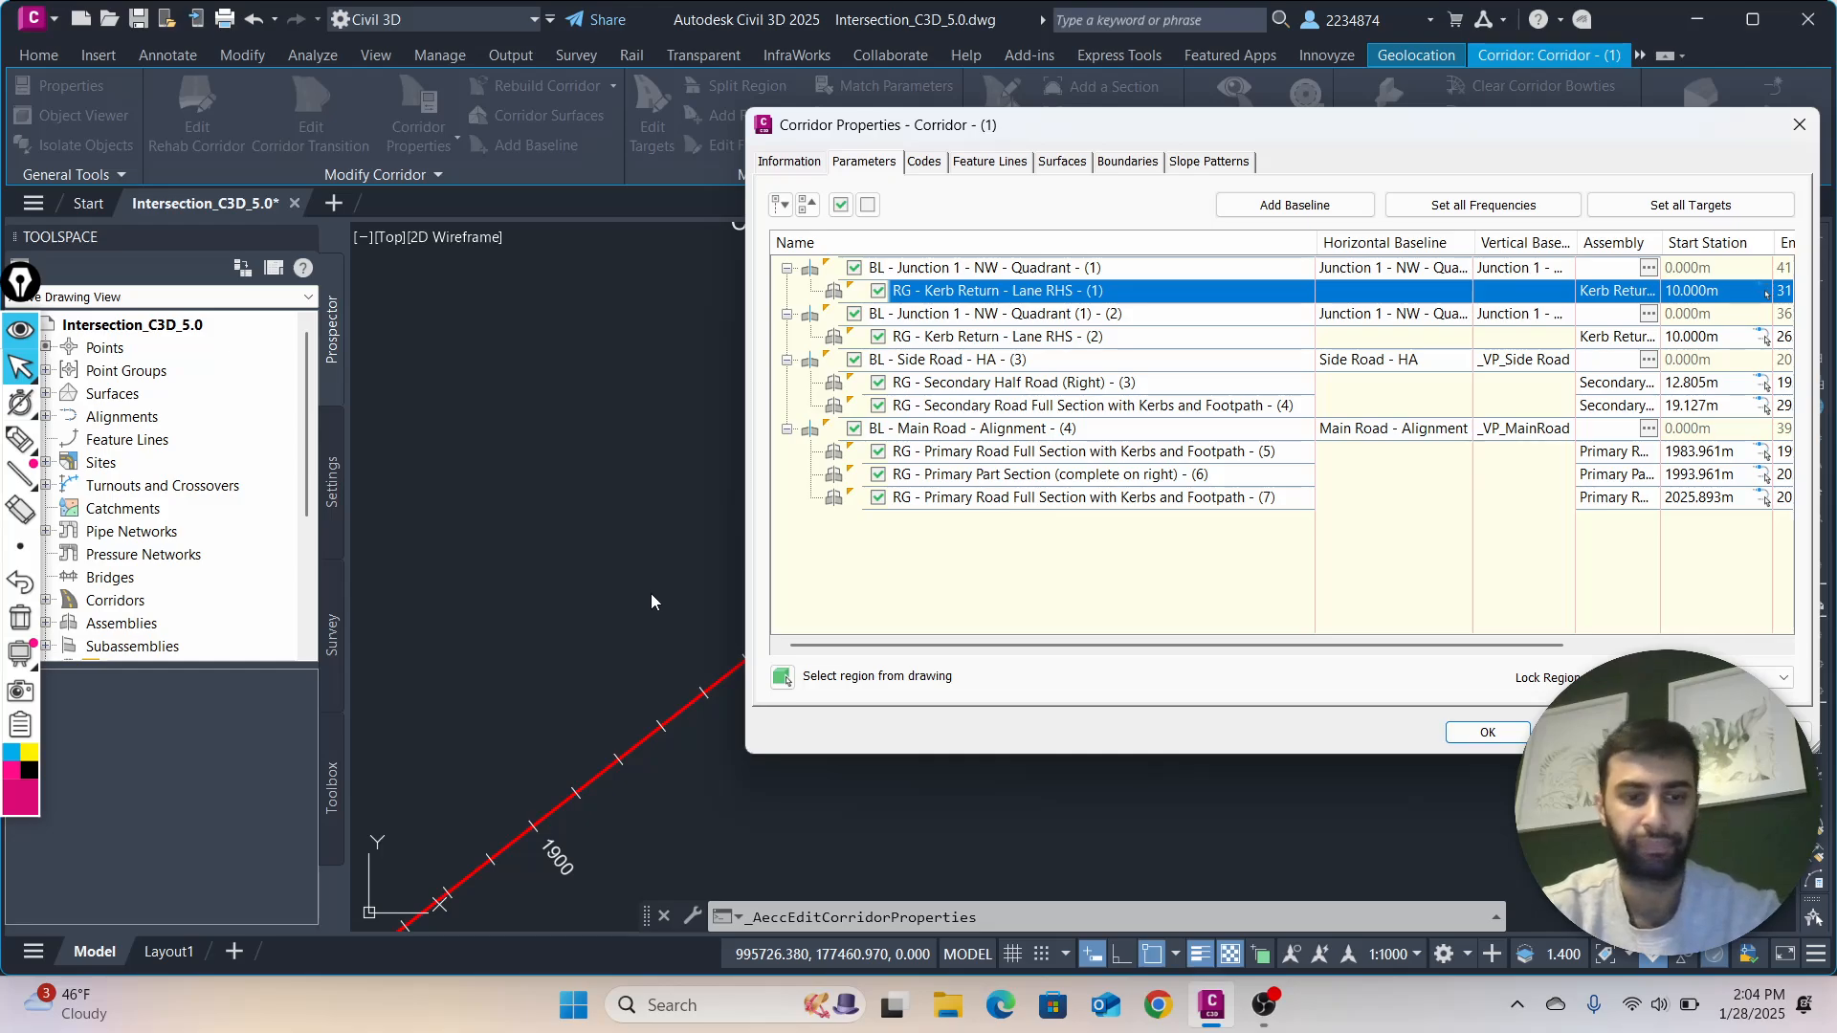
# Annotate the screen with freehand pen strokes beside the main road alignment and around the first Kerb Return region to illustrate baselines and regions
pyautogui.hotkey('ctrl', 'shift', '3')
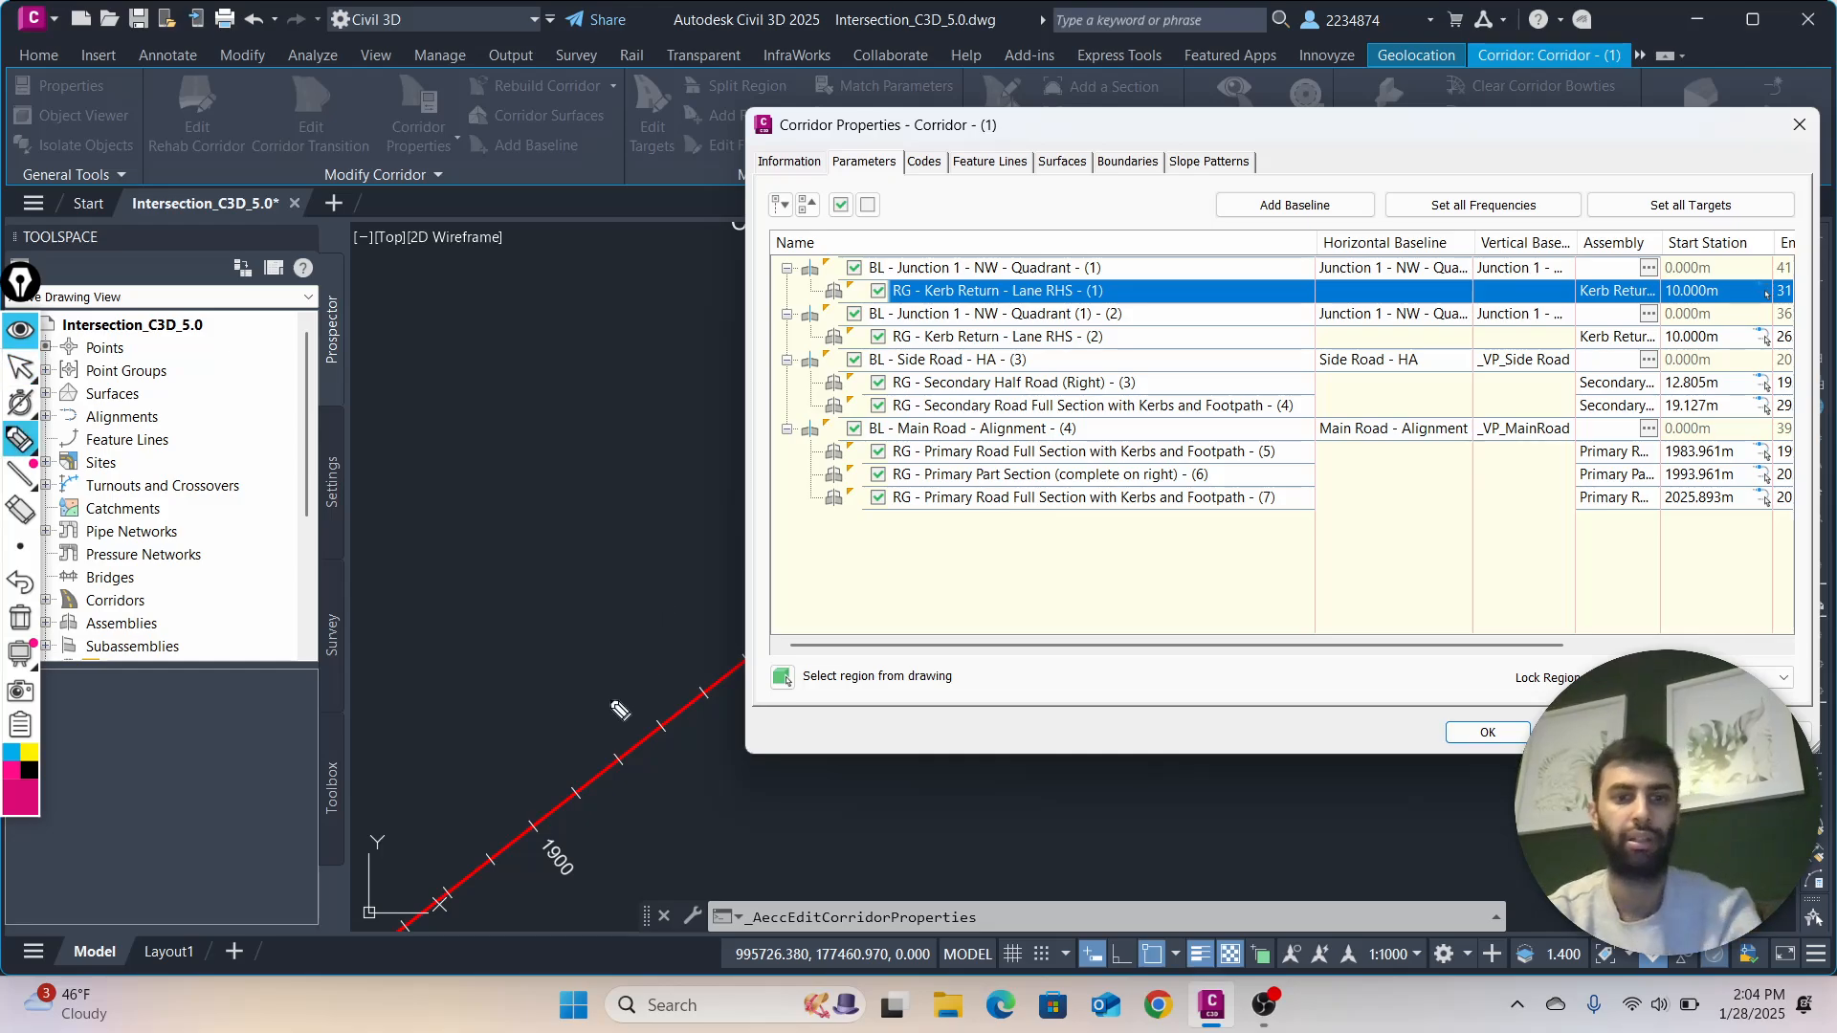
pyautogui.moveTo(974, 470); pyautogui.dragTo(964, 486)
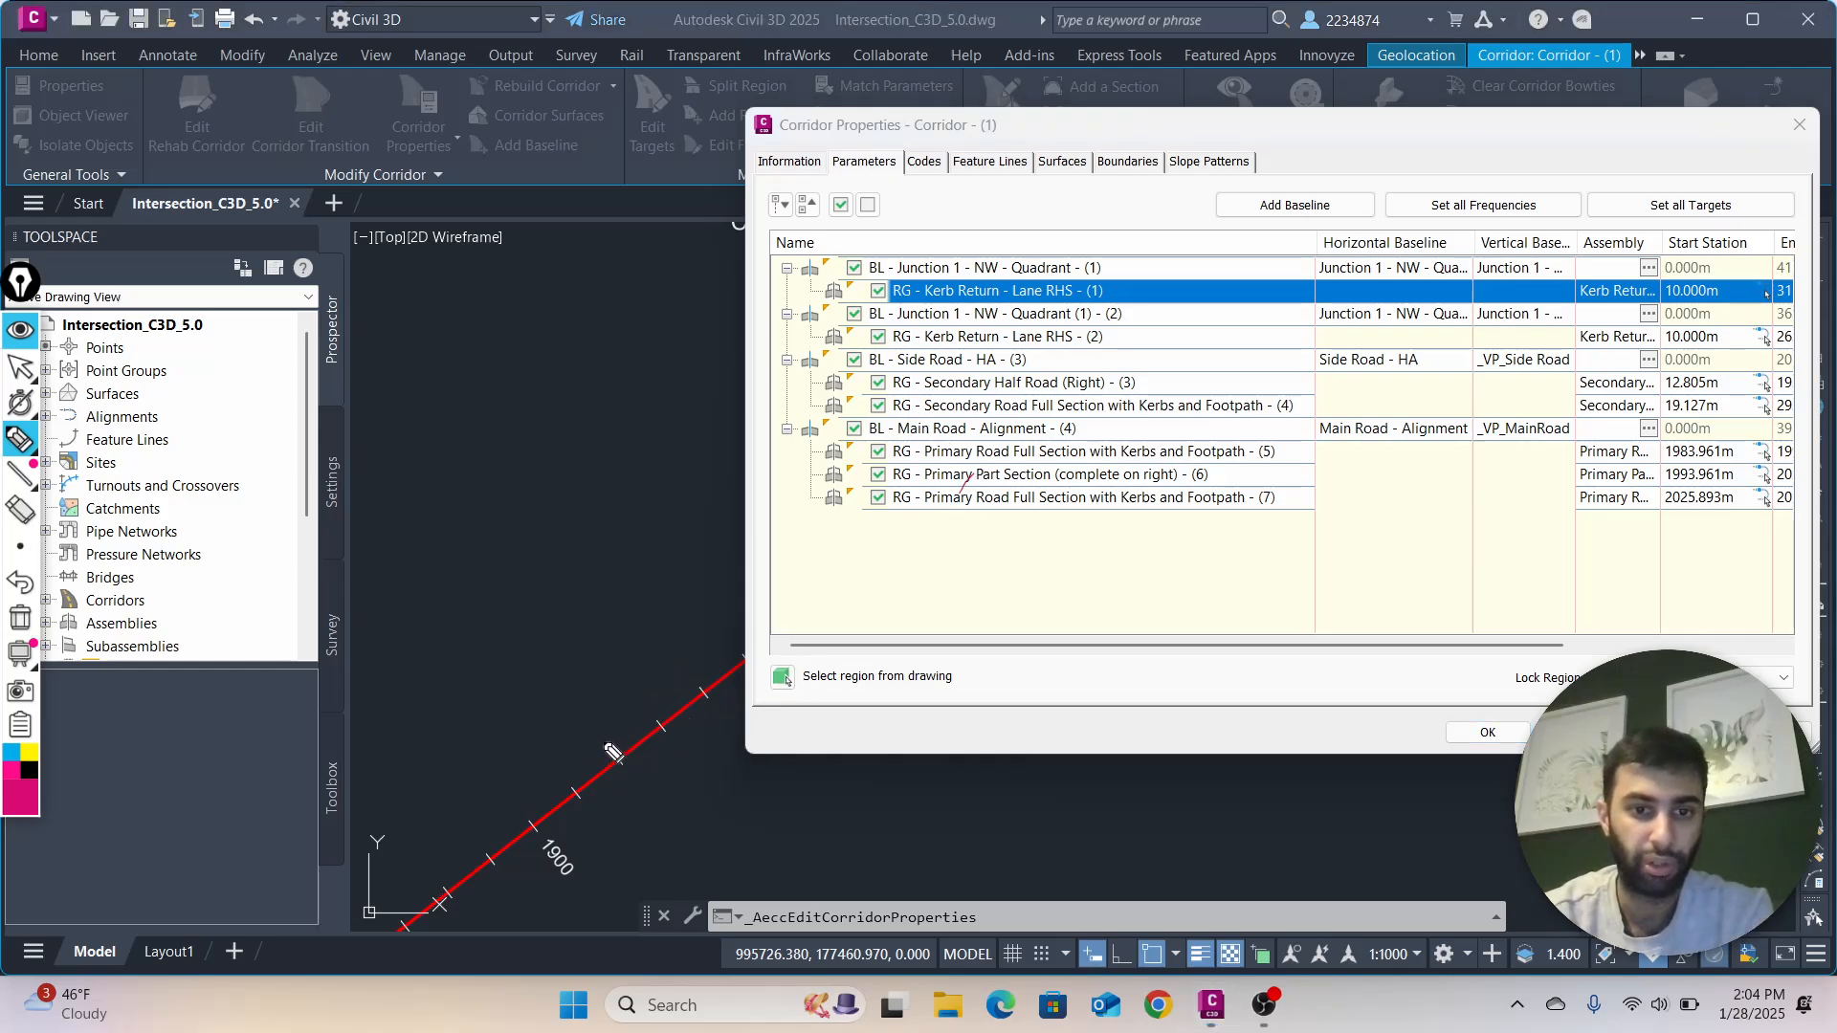
pyautogui.moveTo(613, 752)
pyautogui.mouseDown()
pyautogui.moveTo(701, 693)
pyautogui.moveTo(626, 761)
pyautogui.mouseUp()
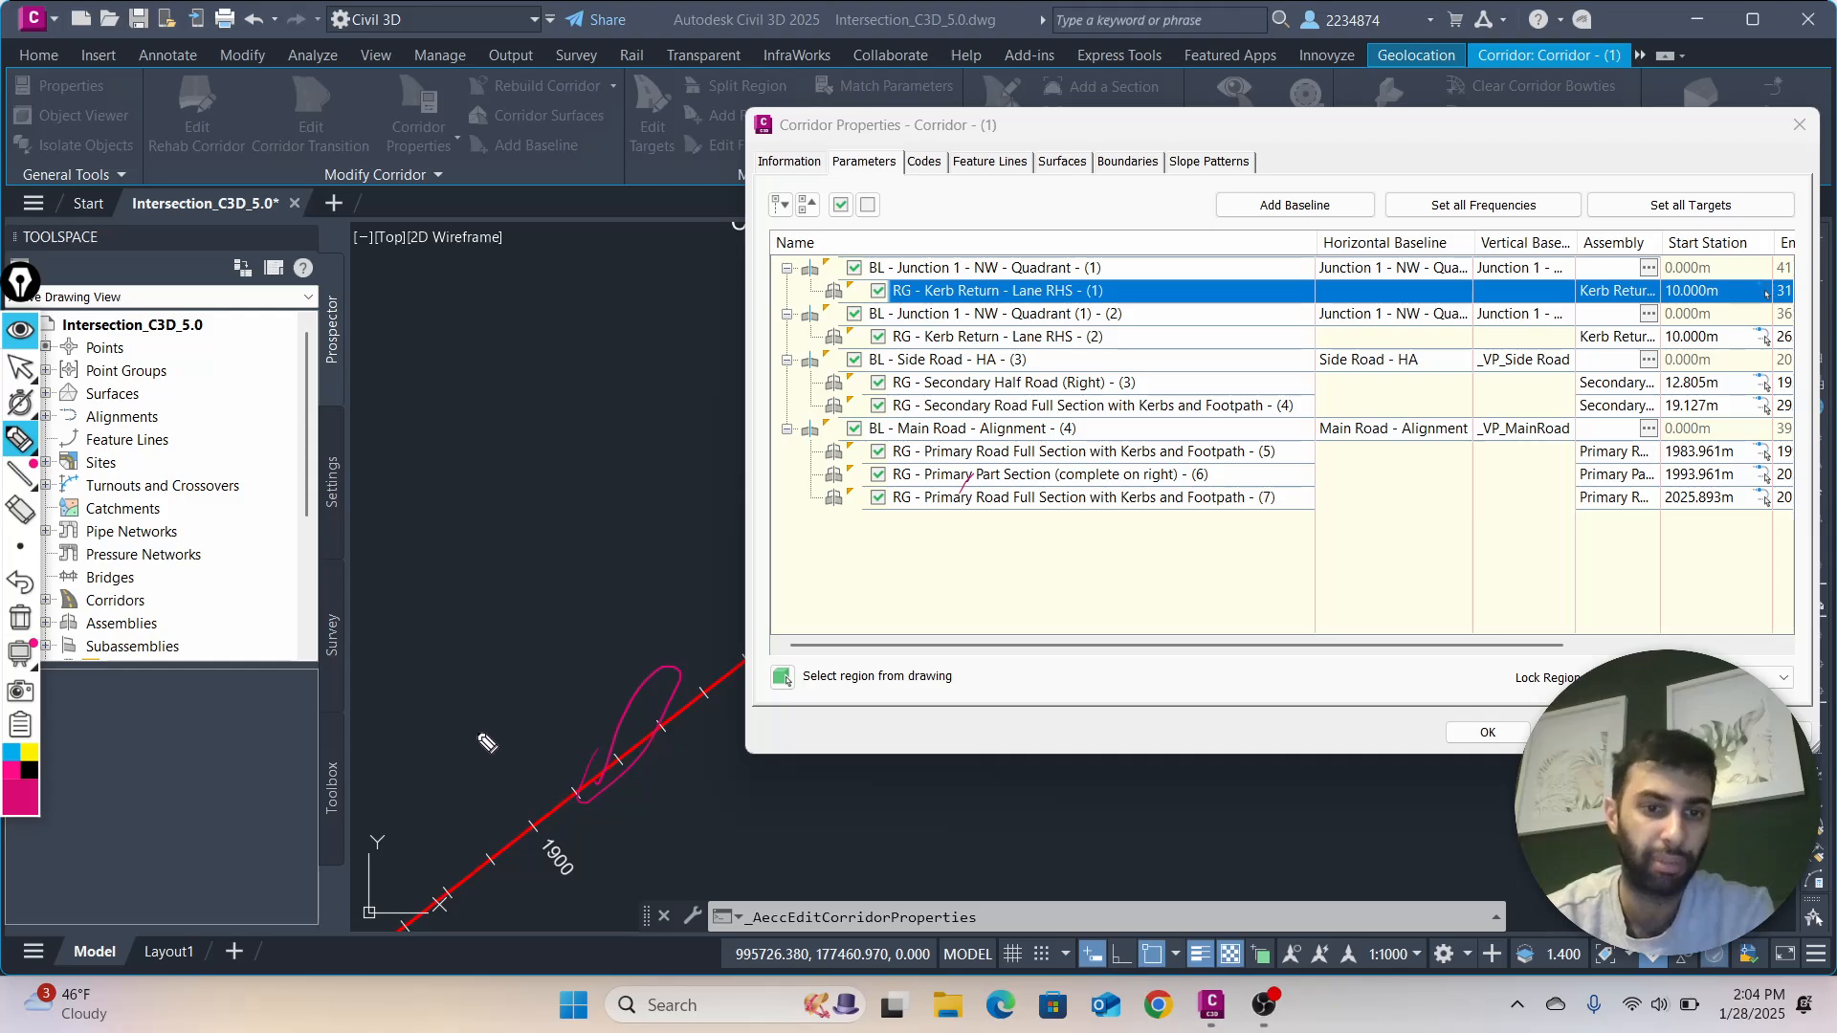
pyautogui.moveTo(477, 696); pyautogui.dragTo(558, 807)
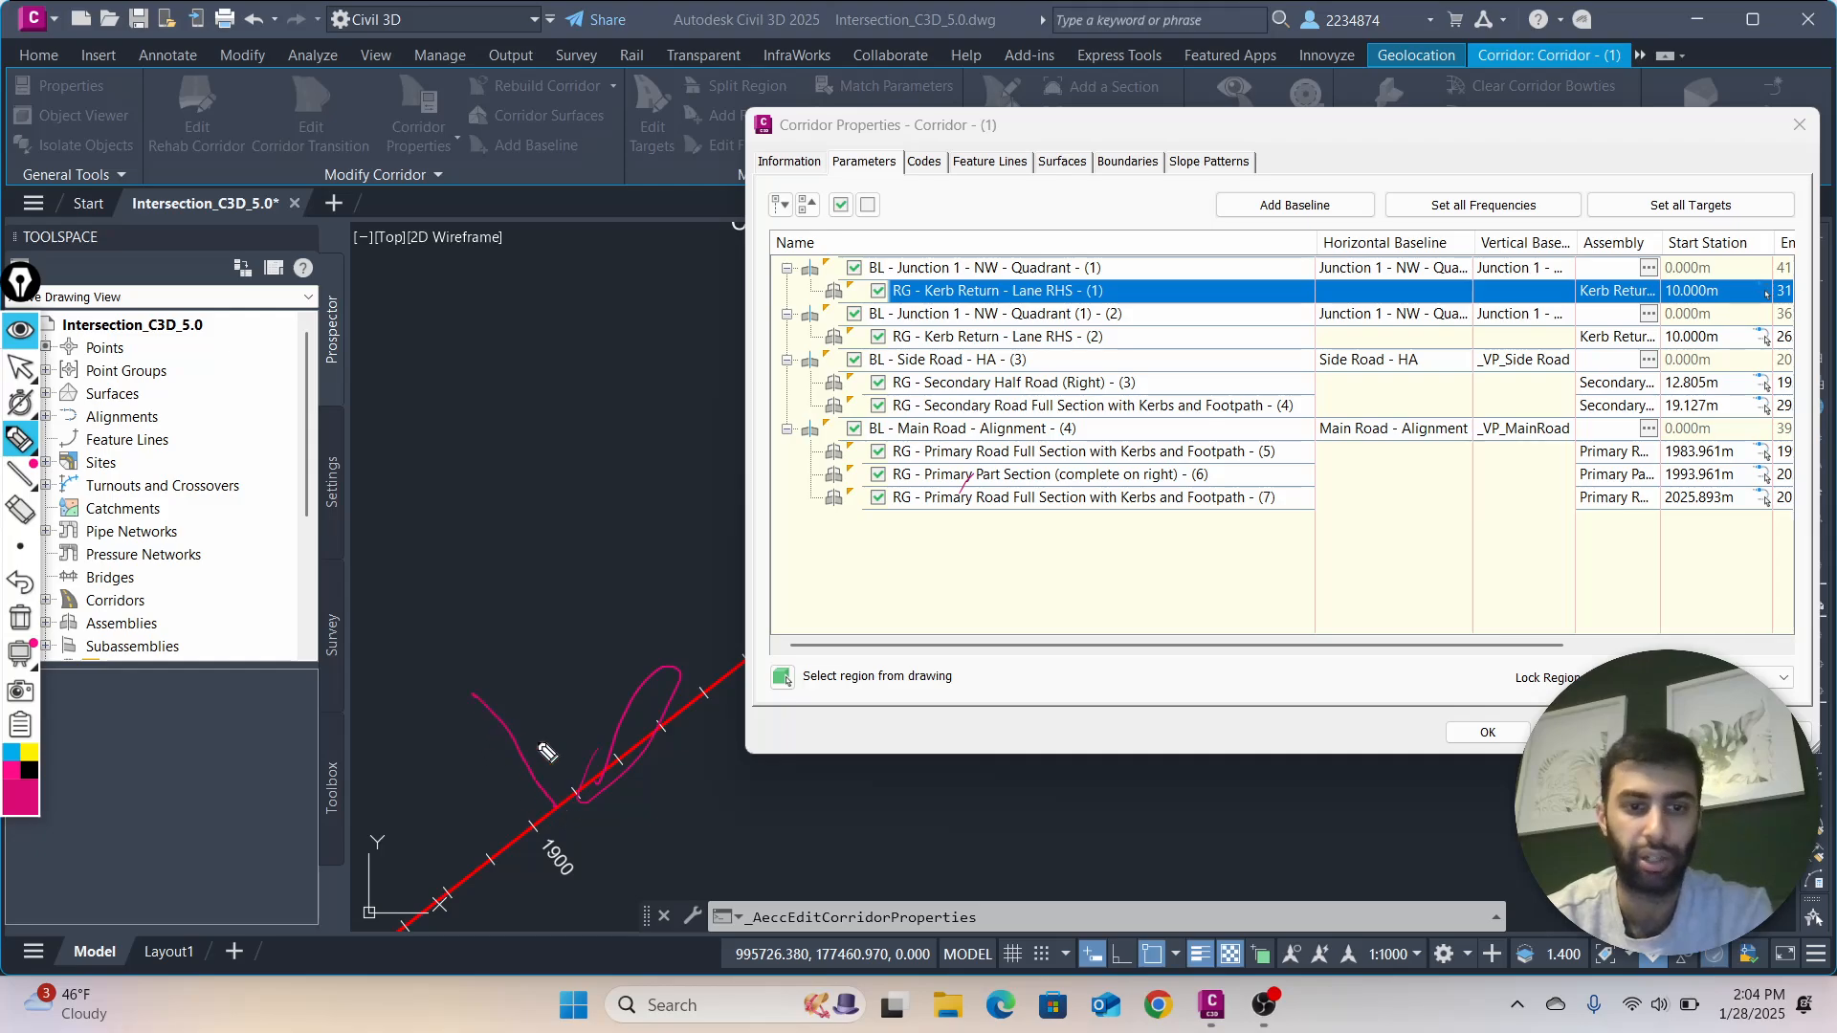
pyautogui.moveTo(476, 717); pyautogui.dragTo(490, 694)
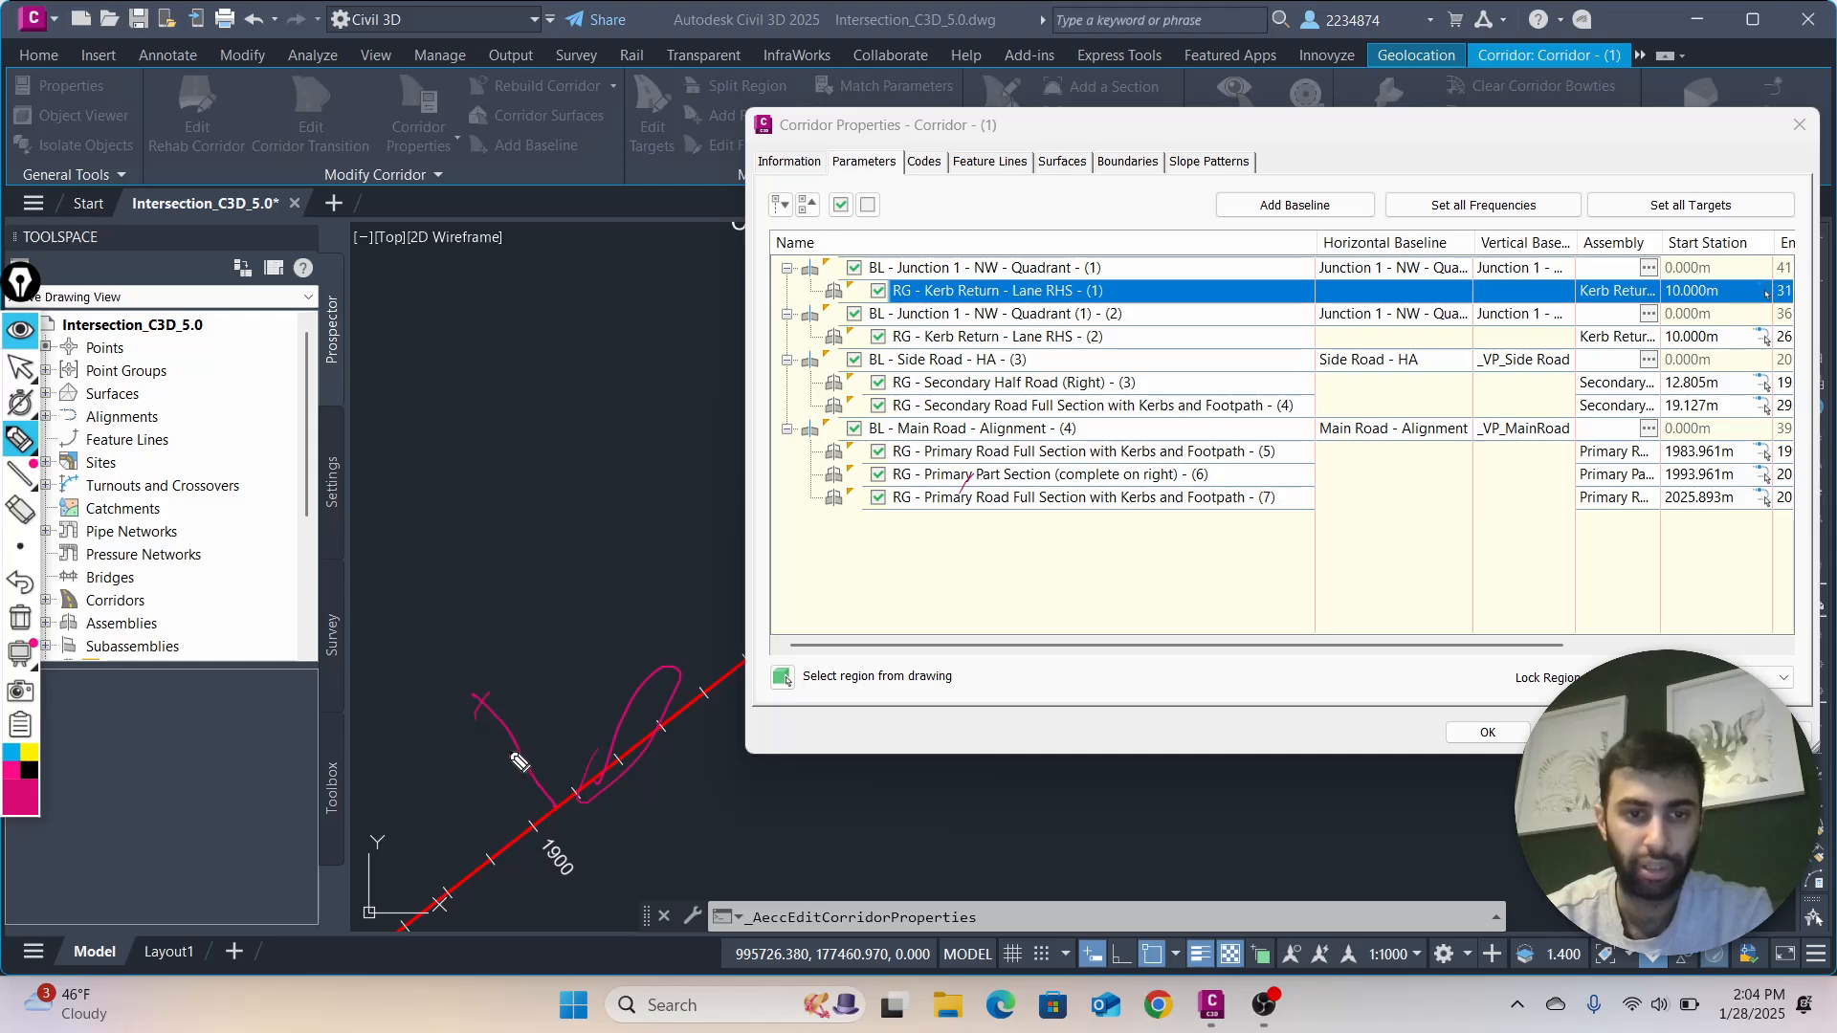
pyautogui.moveTo(528, 787); pyautogui.dragTo(549, 754)
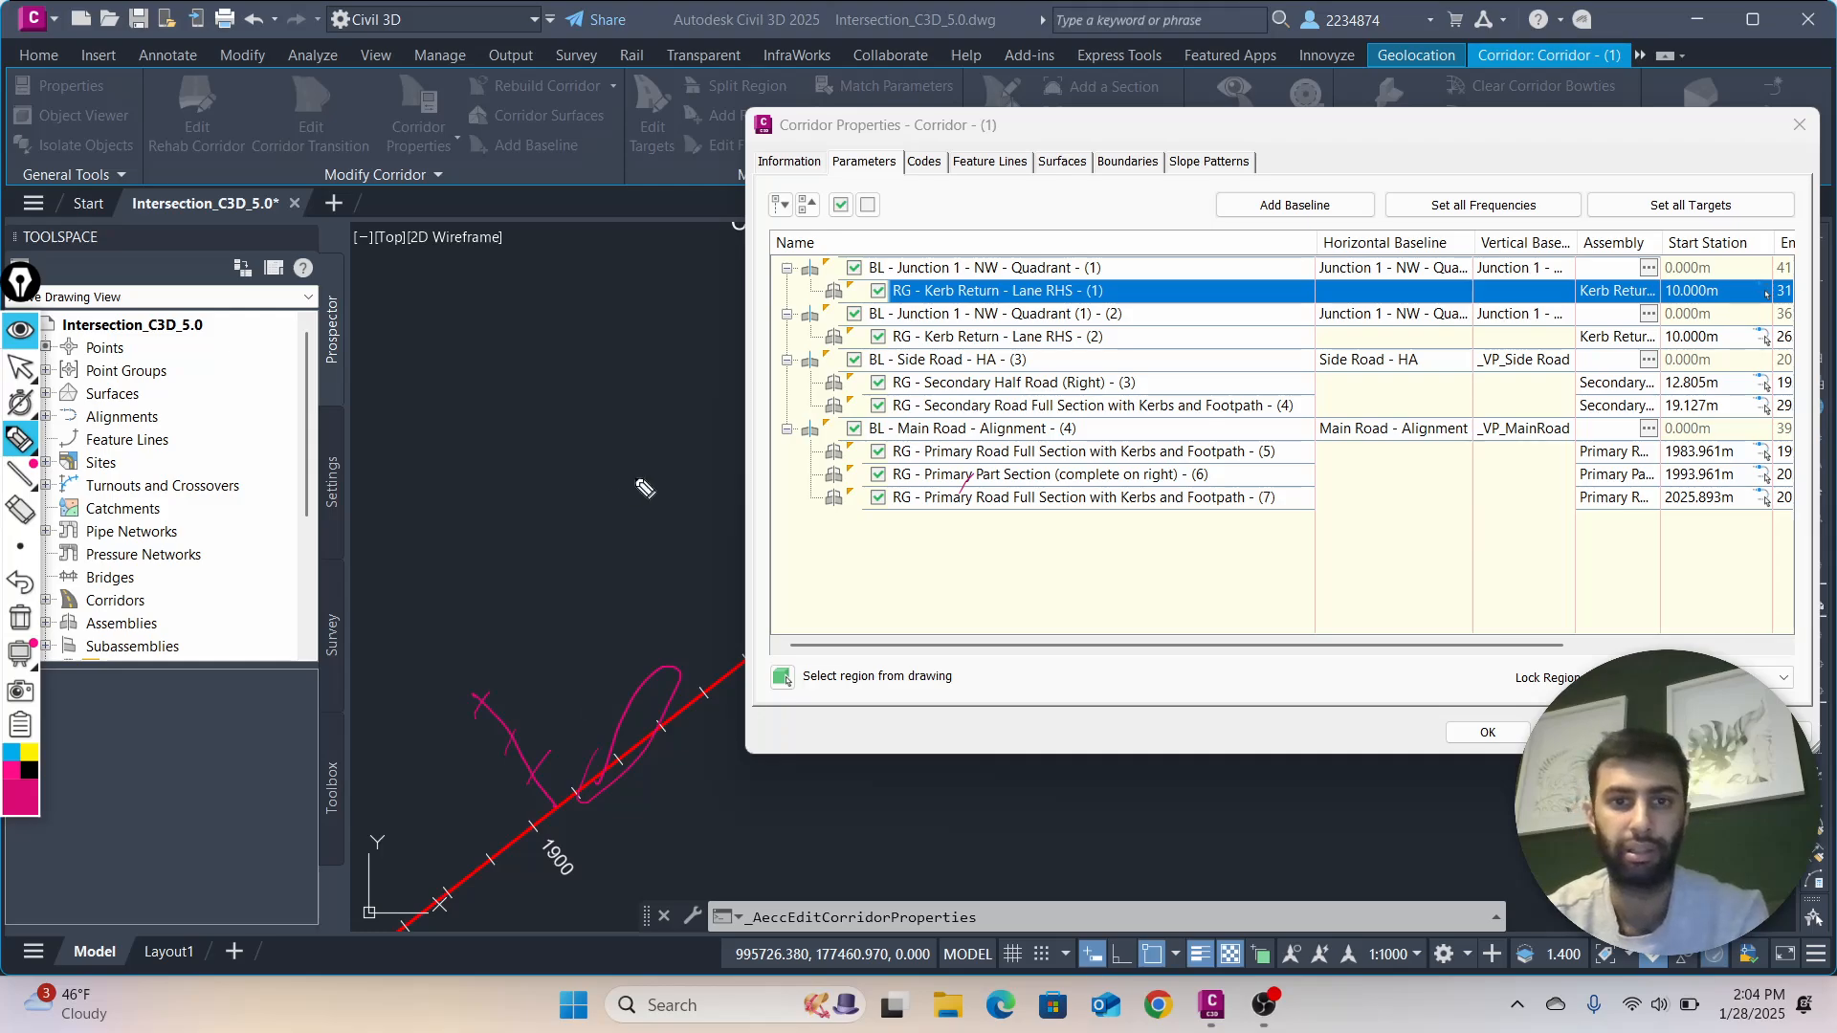
pyautogui.moveTo(924, 269)
pyautogui.mouseDown()
pyautogui.moveTo(878, 276)
pyautogui.moveTo(942, 299)
pyautogui.moveTo(1005, 287)
pyautogui.moveTo(913, 298)
pyautogui.moveTo(947, 301)
pyautogui.mouseUp()
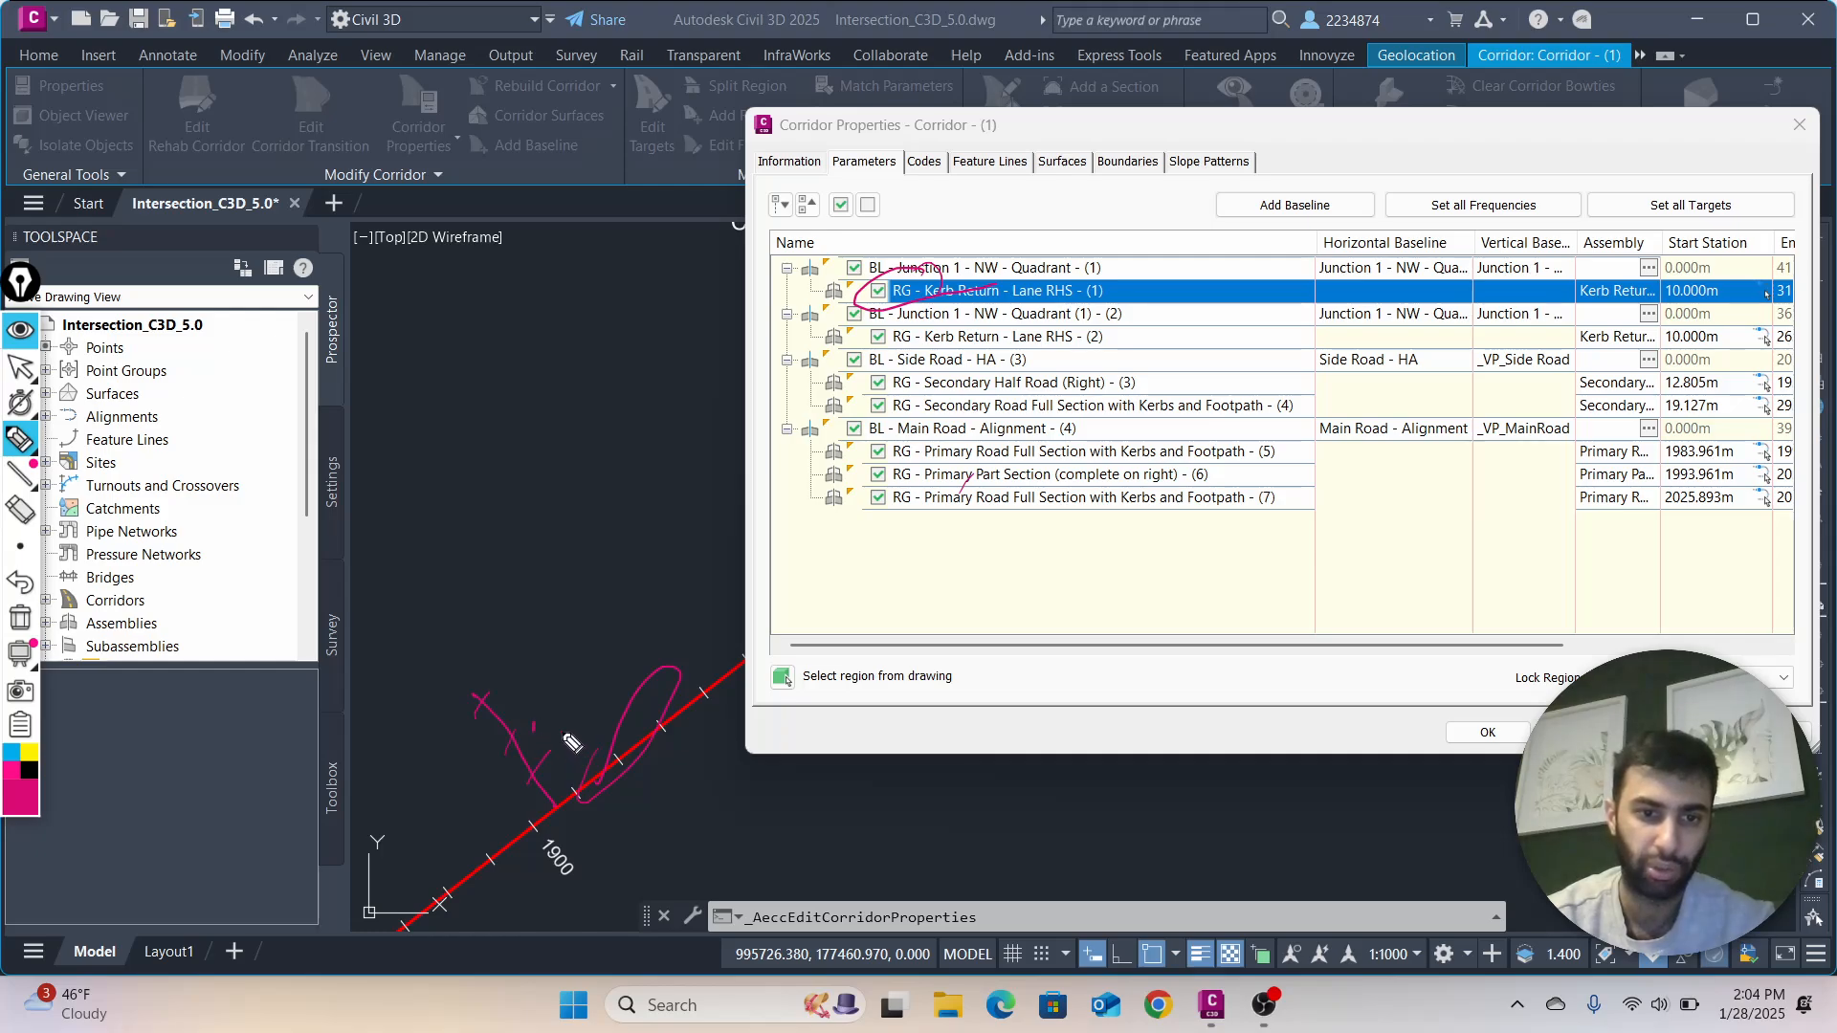
pyautogui.moveTo(525, 729); pyautogui.dragTo(504, 775)
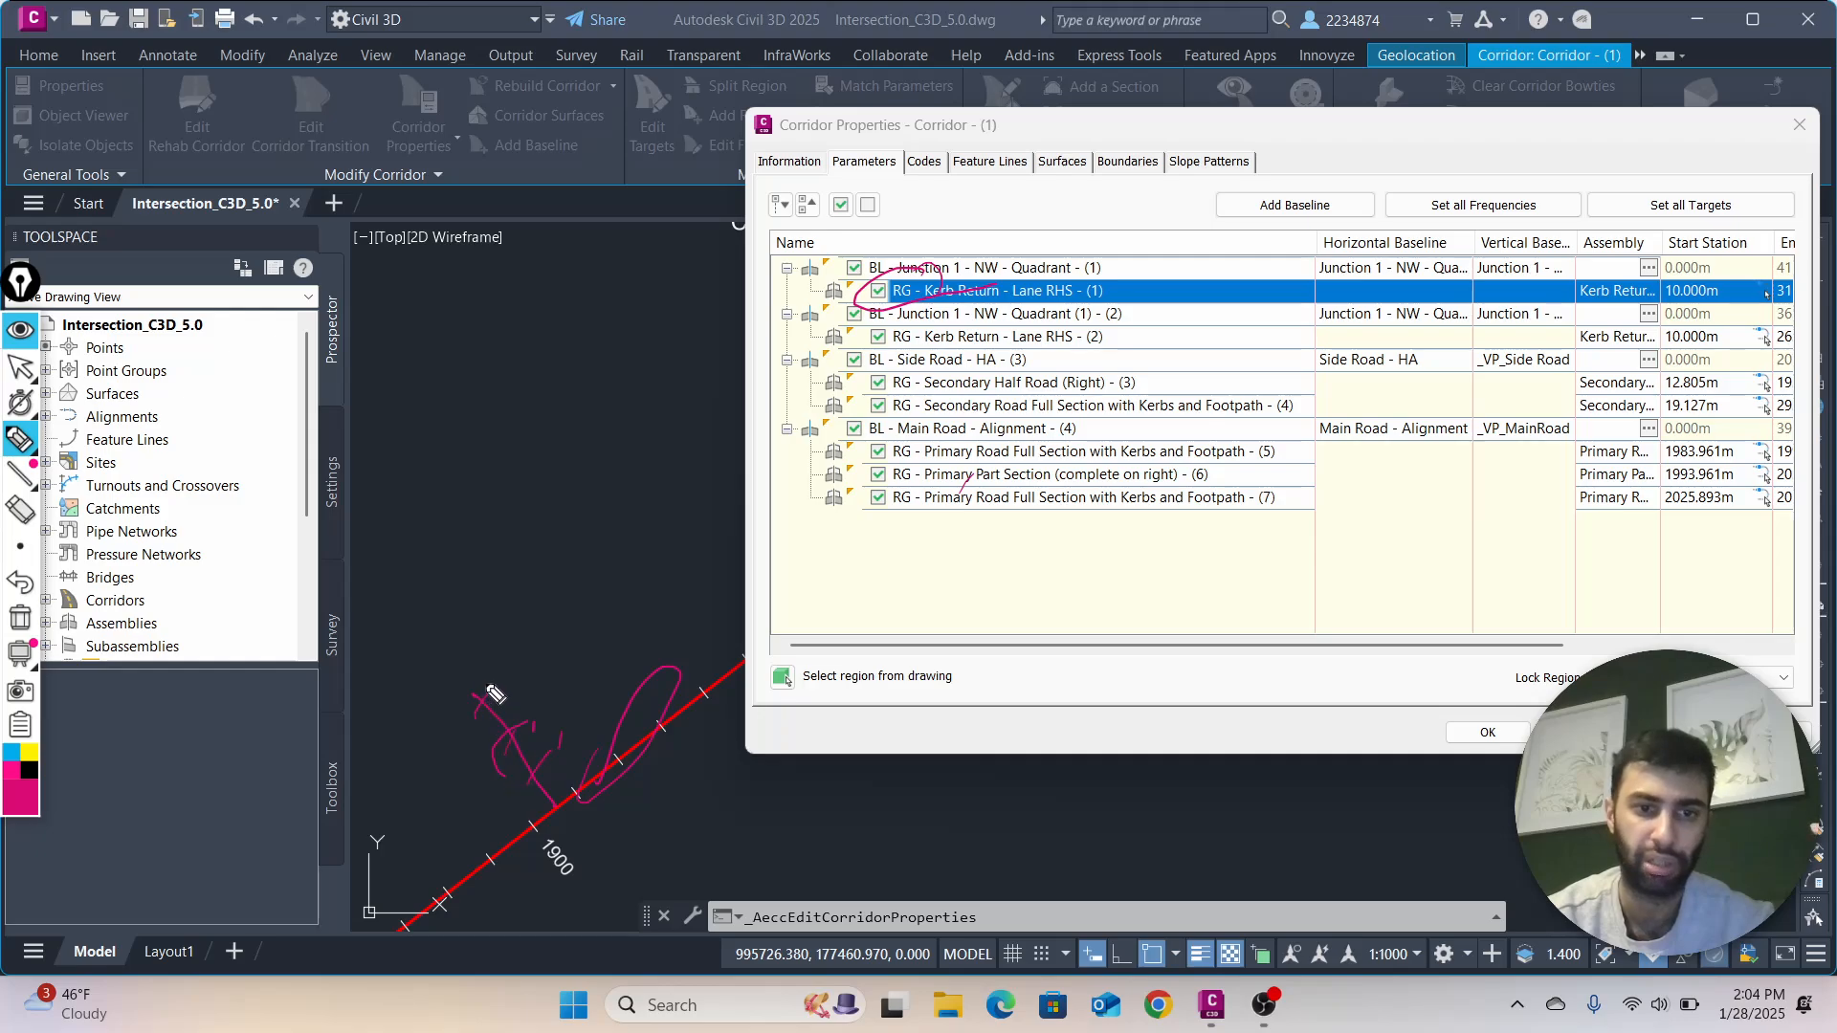
pyautogui.moveTo(491, 680); pyautogui.dragTo(570, 760)
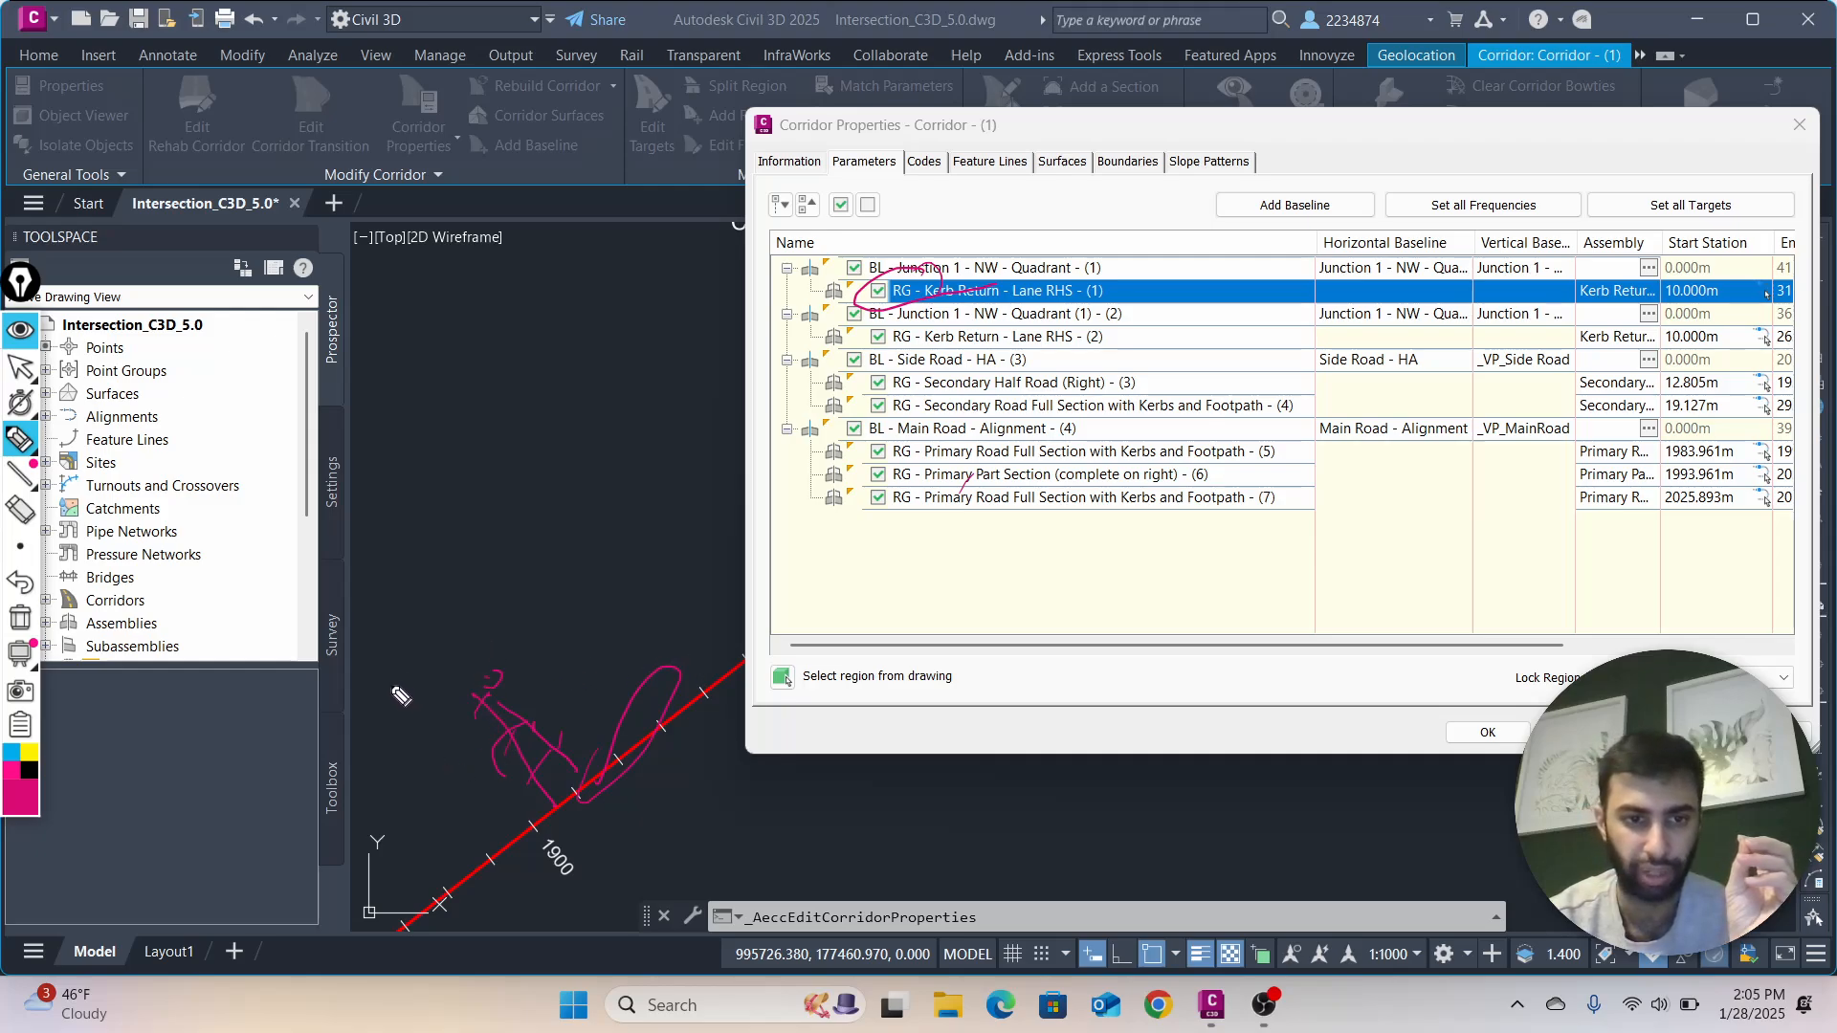
pyautogui.moveTo(400, 696)
pyautogui.mouseDown()
pyautogui.moveTo(484, 766)
pyautogui.moveTo(533, 846)
pyautogui.mouseUp()
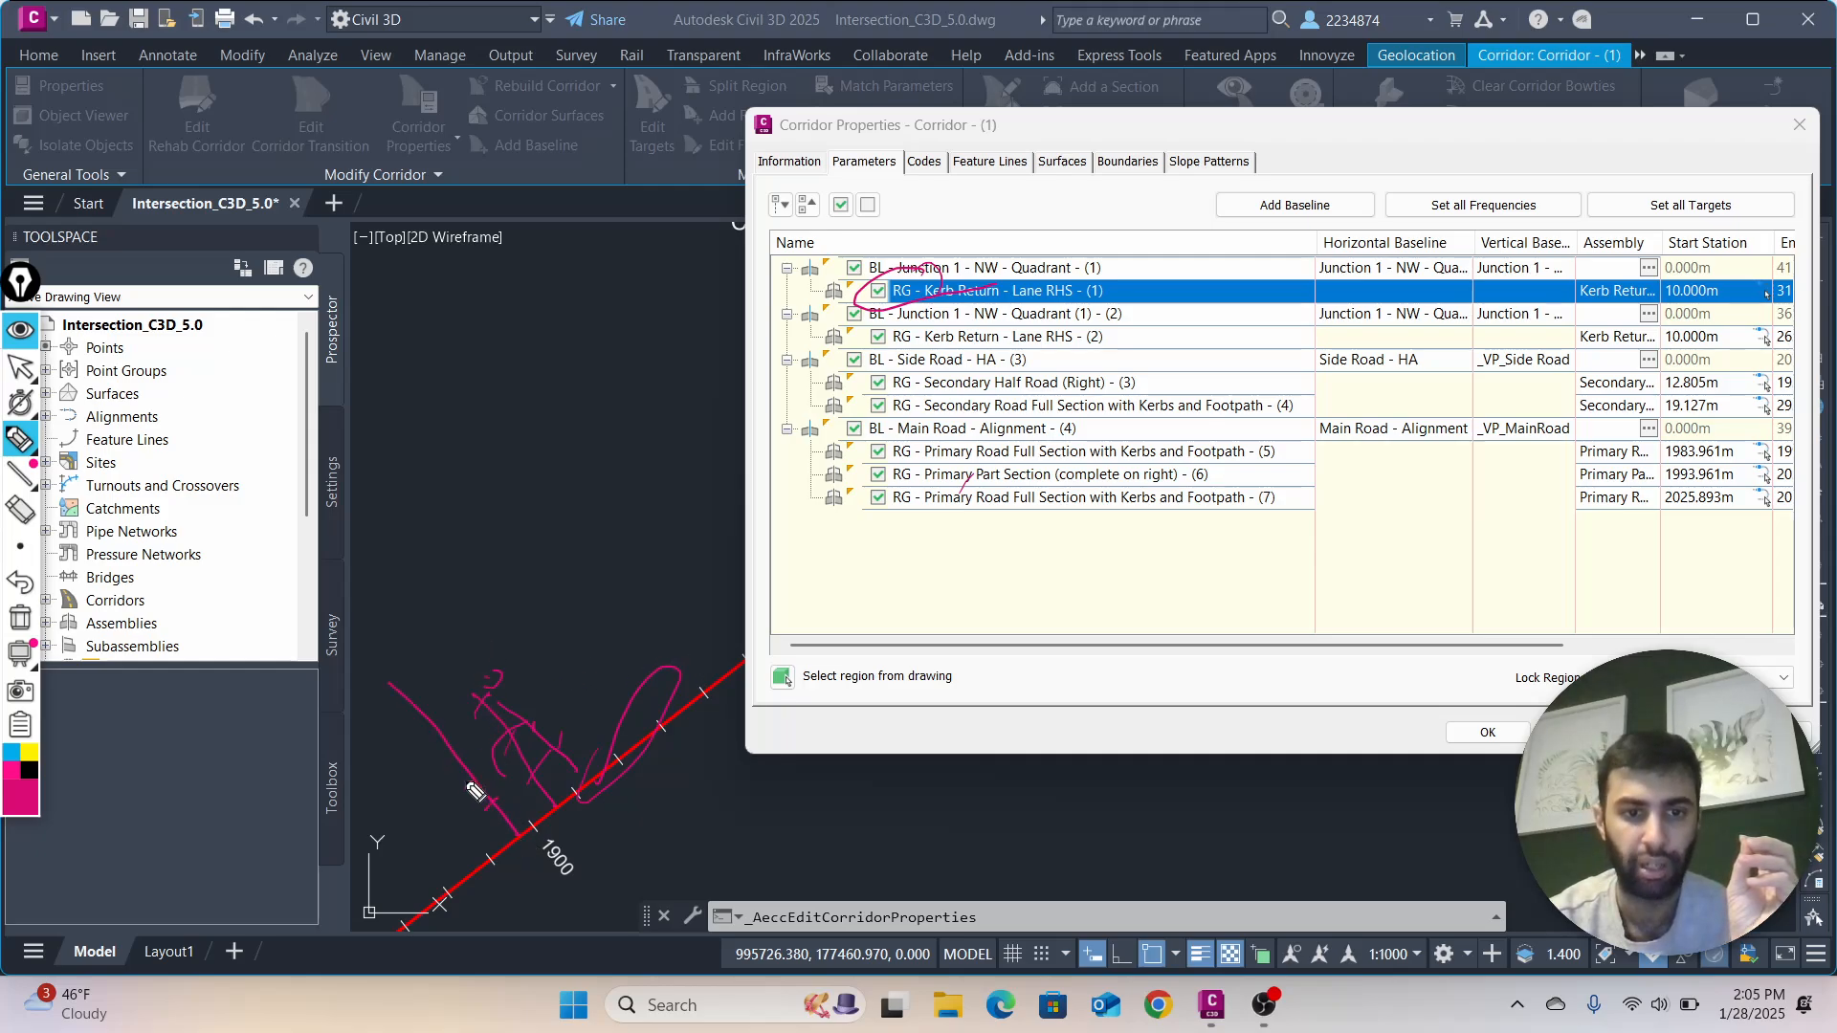
pyautogui.moveTo(454, 773)
pyautogui.mouseDown()
pyautogui.moveTo(466, 754)
pyautogui.moveTo(442, 709)
pyautogui.mouseUp()
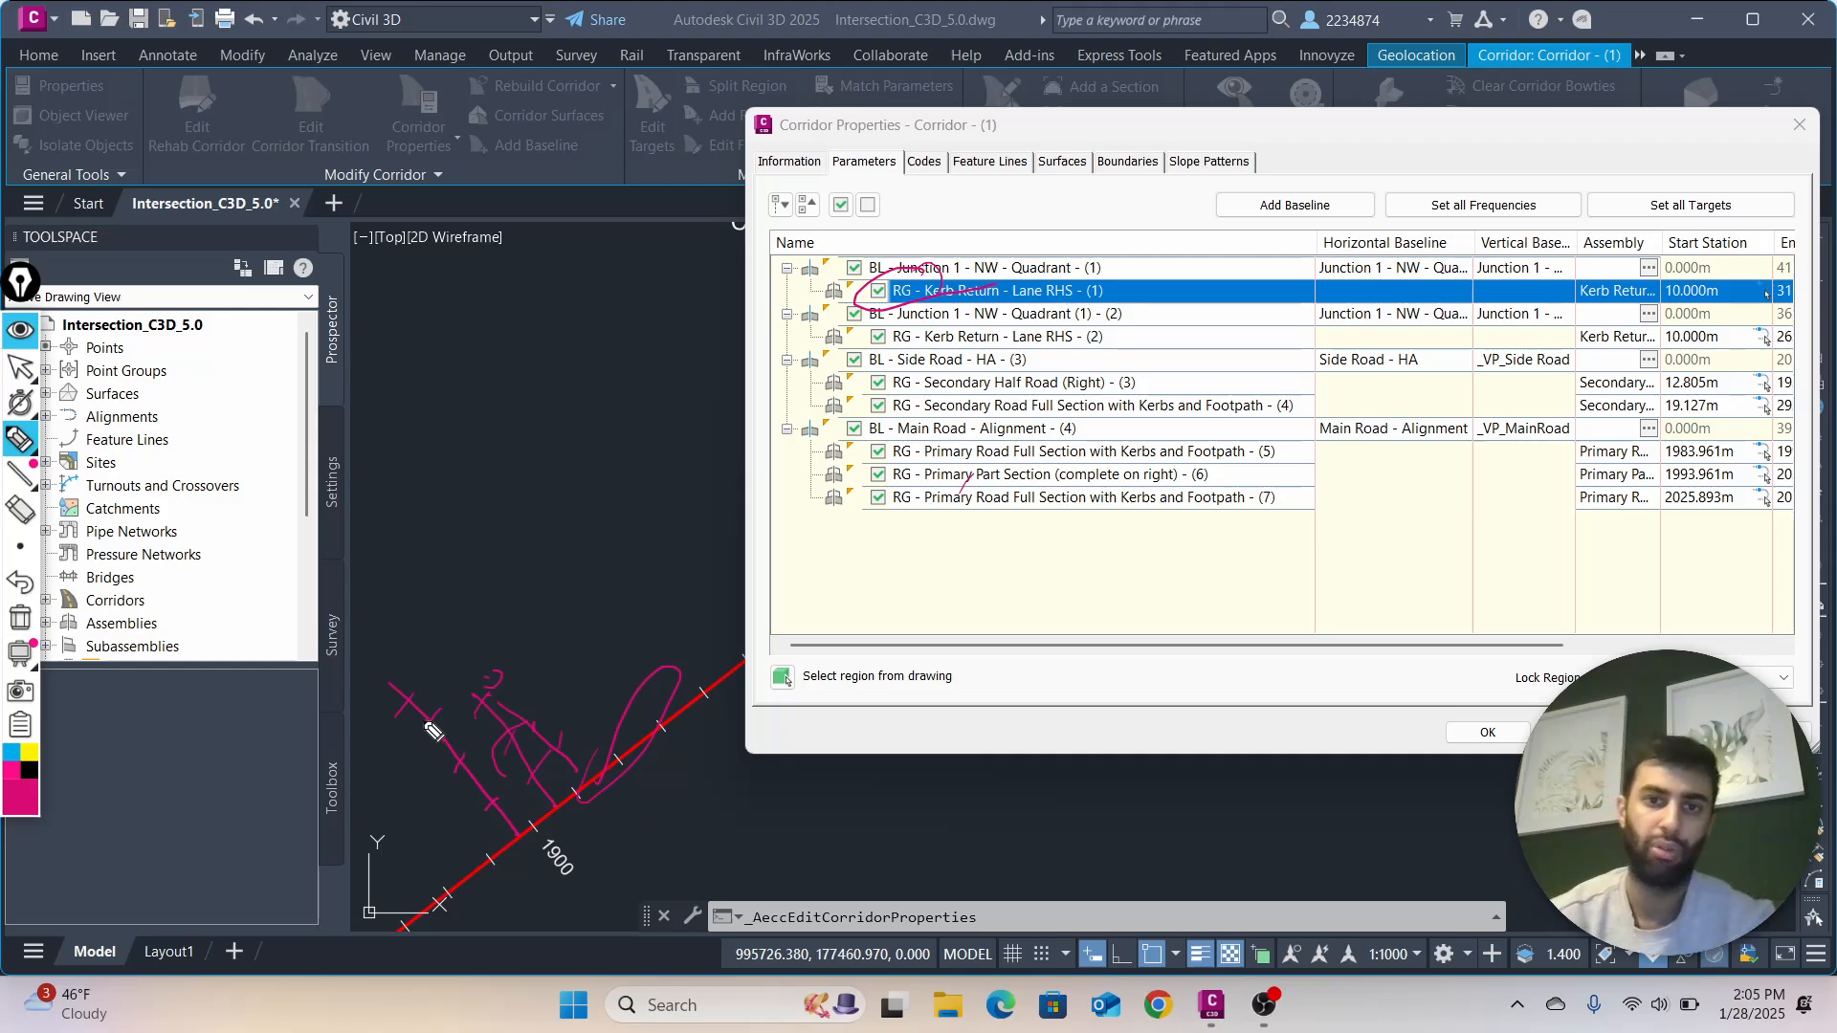
# Erase the freehand marks beside the alignment and over the Kerb Return region, and return to the normal cursor
pyautogui.click(20, 510)
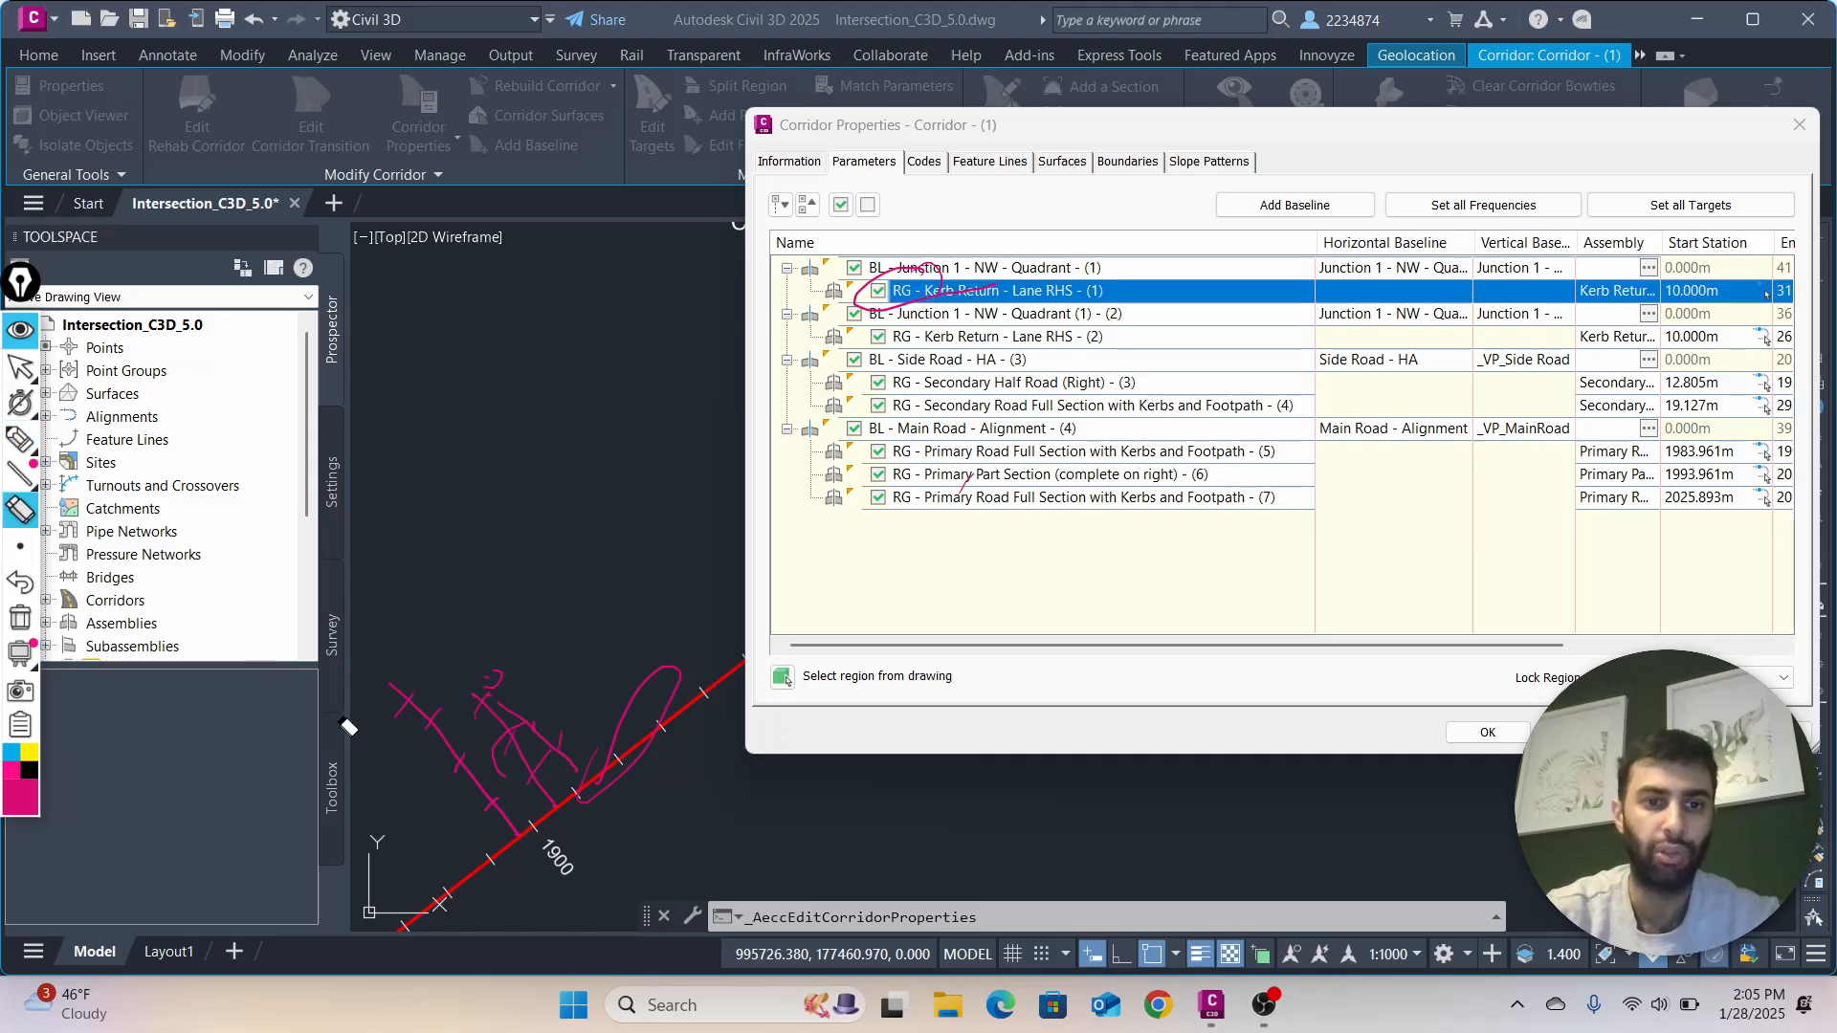
pyautogui.moveTo(413, 699); pyautogui.dragTo(569, 763)
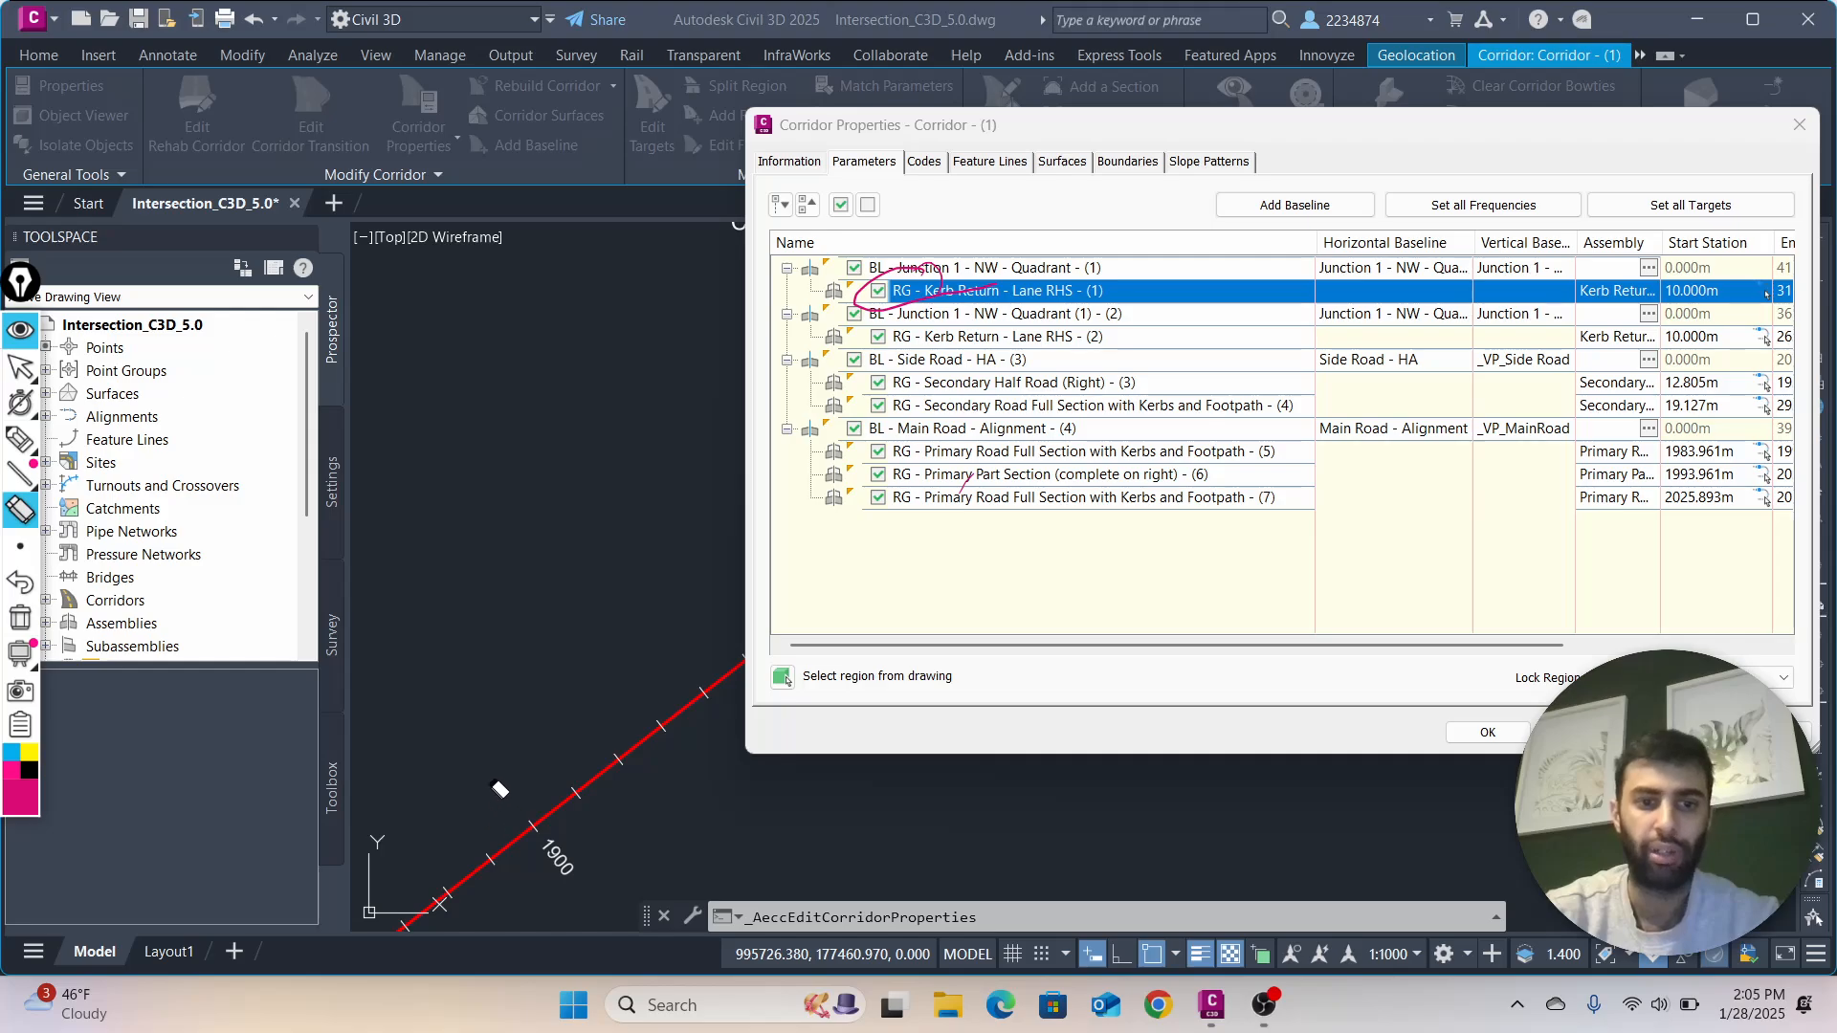
pyautogui.click(904, 290)
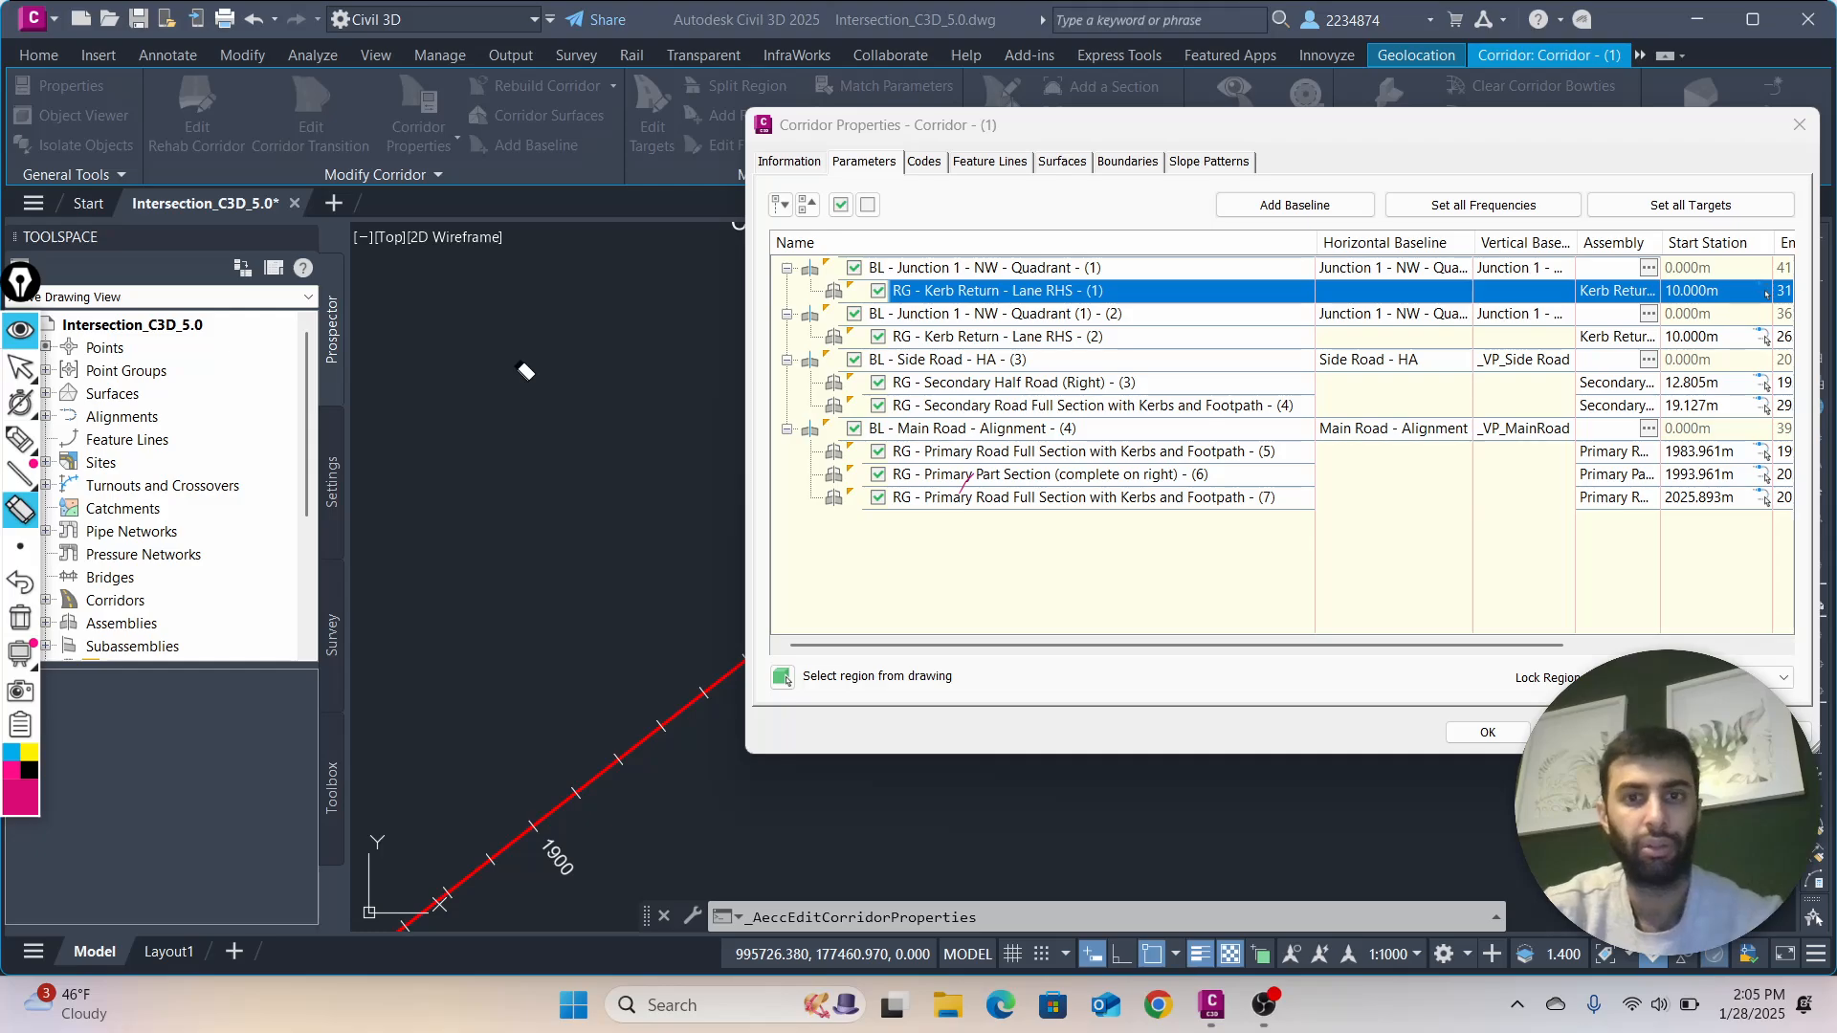
pyautogui.click(20, 367)
# Select the BL - Main Road - Alignment - (4) baseline, and move and narrow the Corridor Properties dialog to uncover the junction
pyautogui.moveTo(1096, 136)
pyautogui.mouseDown()
pyautogui.moveTo(566, 146)
pyautogui.moveTo(123, 222)
pyautogui.moveTo(161, 210)
pyautogui.mouseUp()
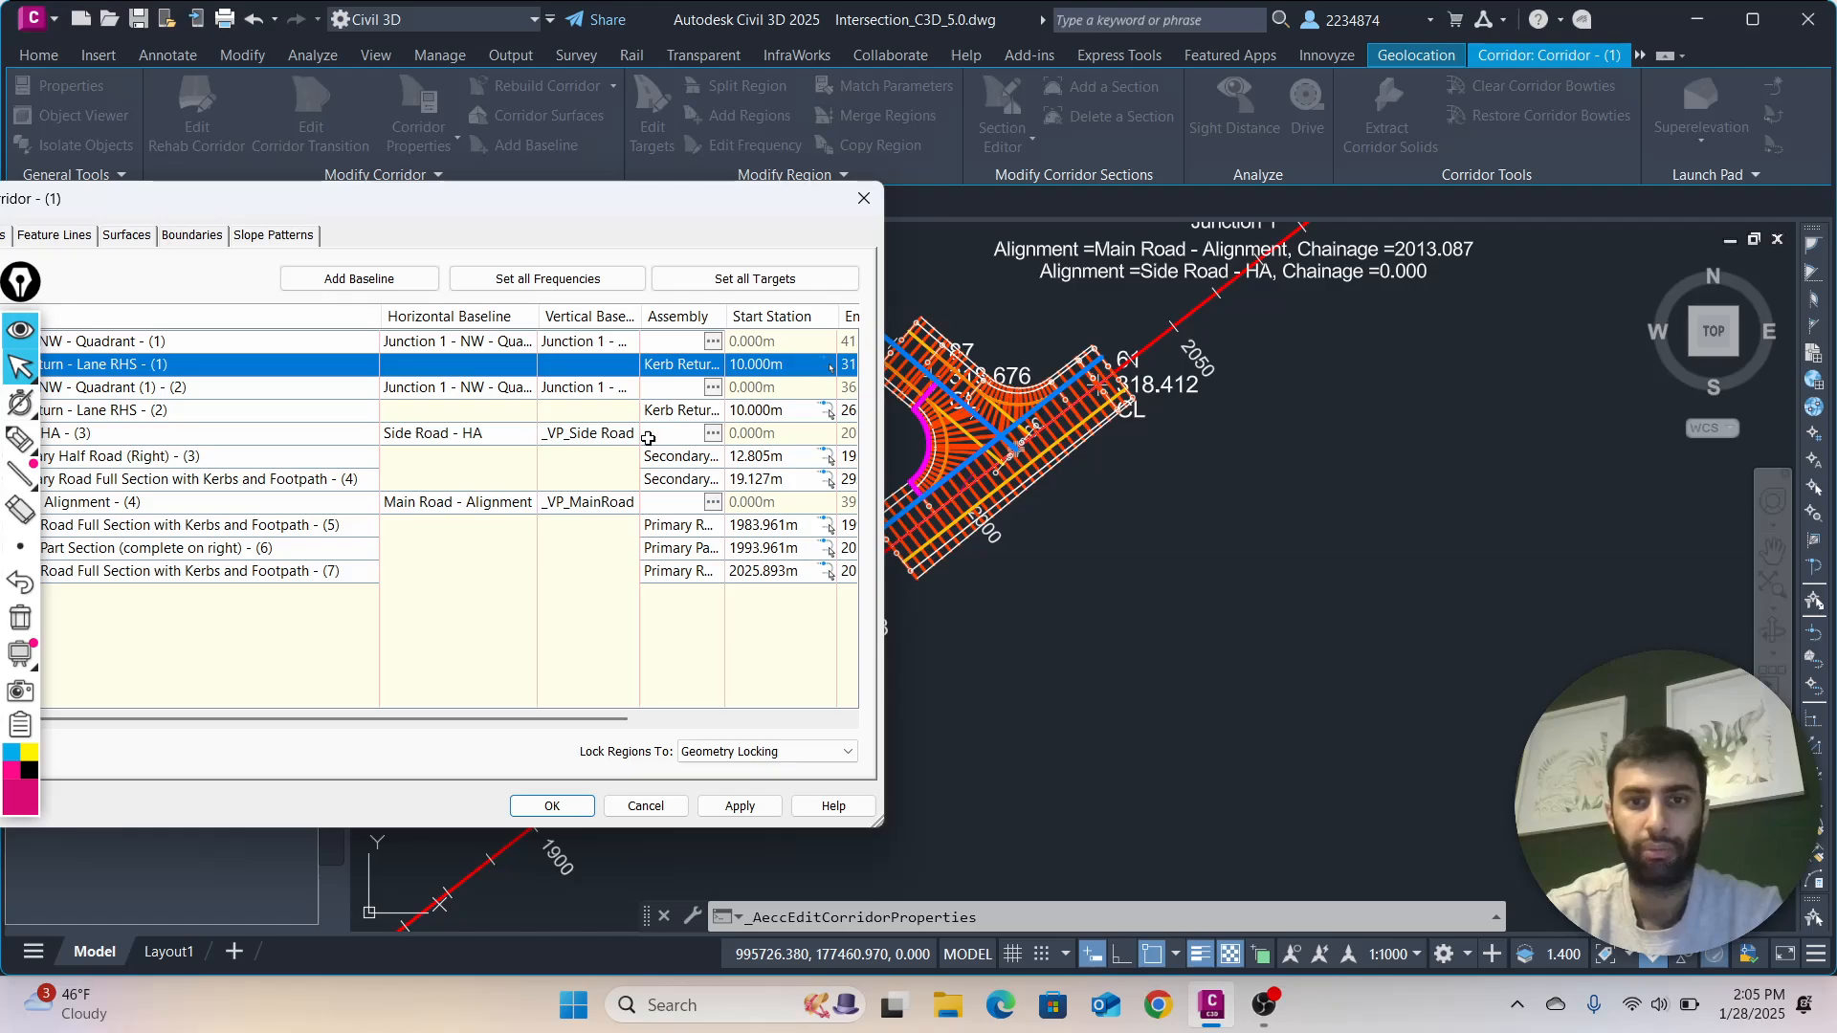
pyautogui.moveTo(615, 201); pyautogui.dragTo(863, 165)
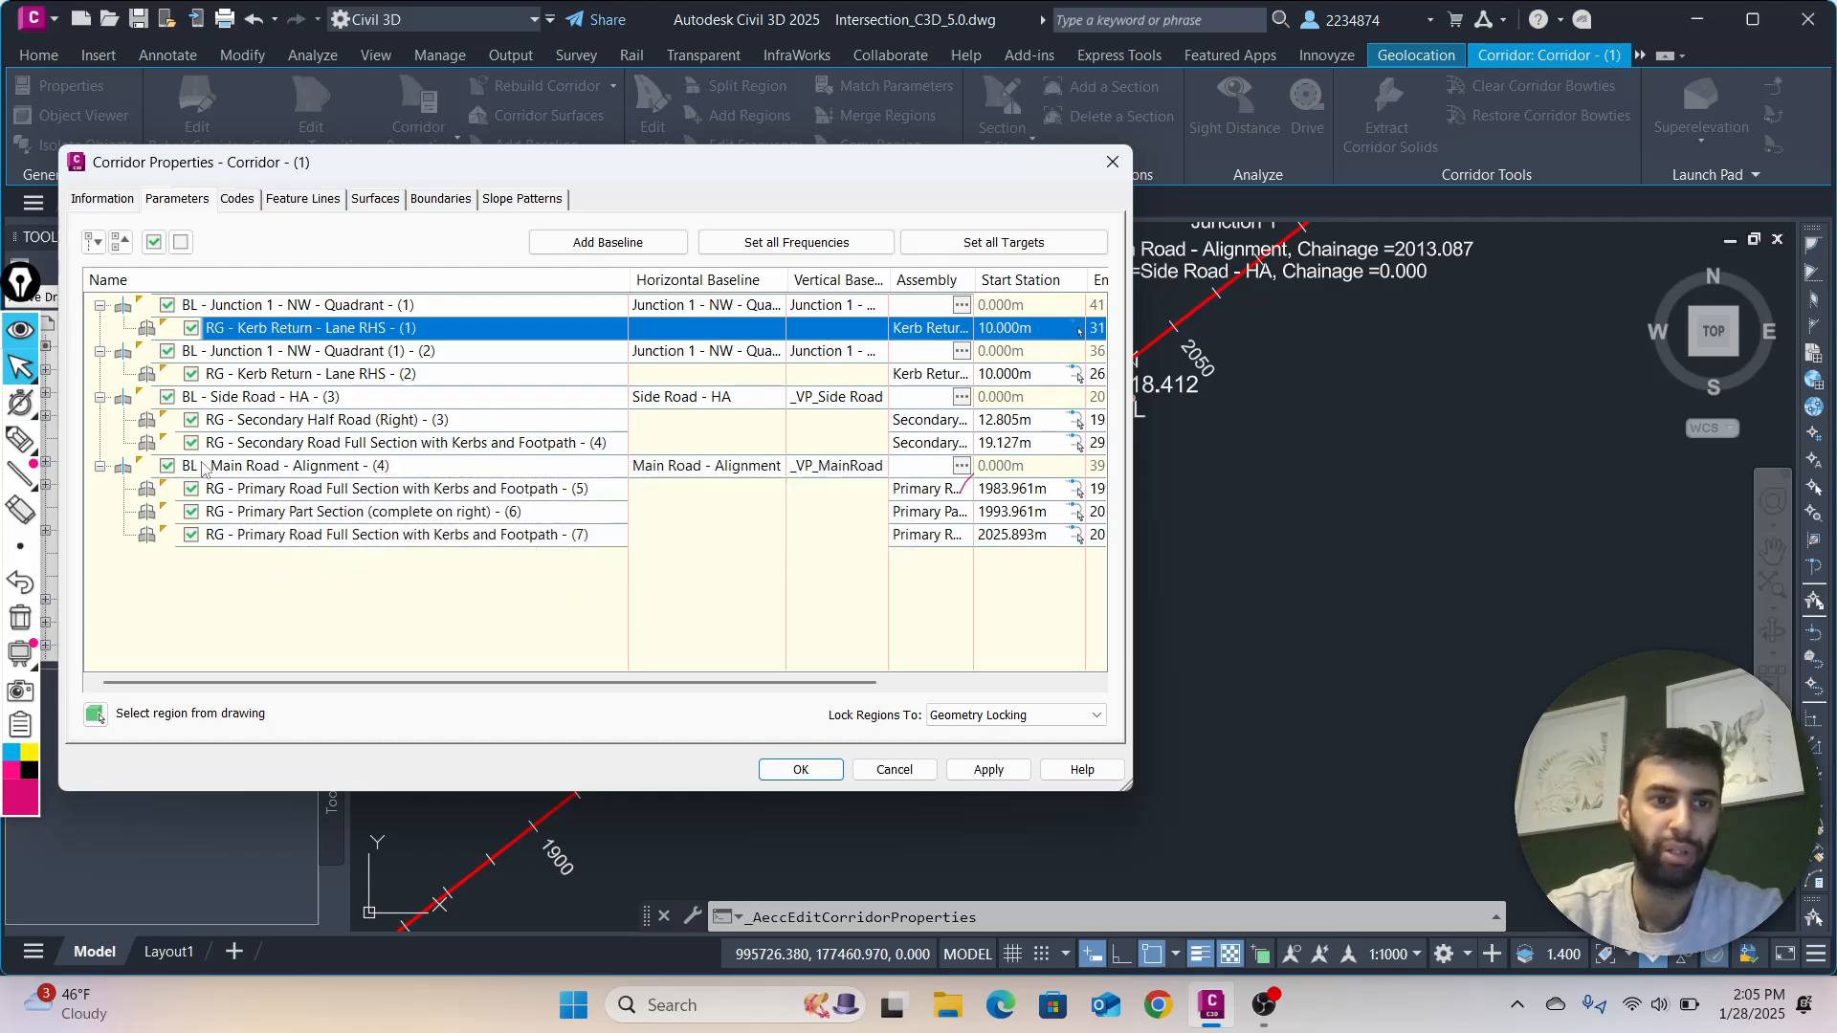
pyautogui.click(230, 466)
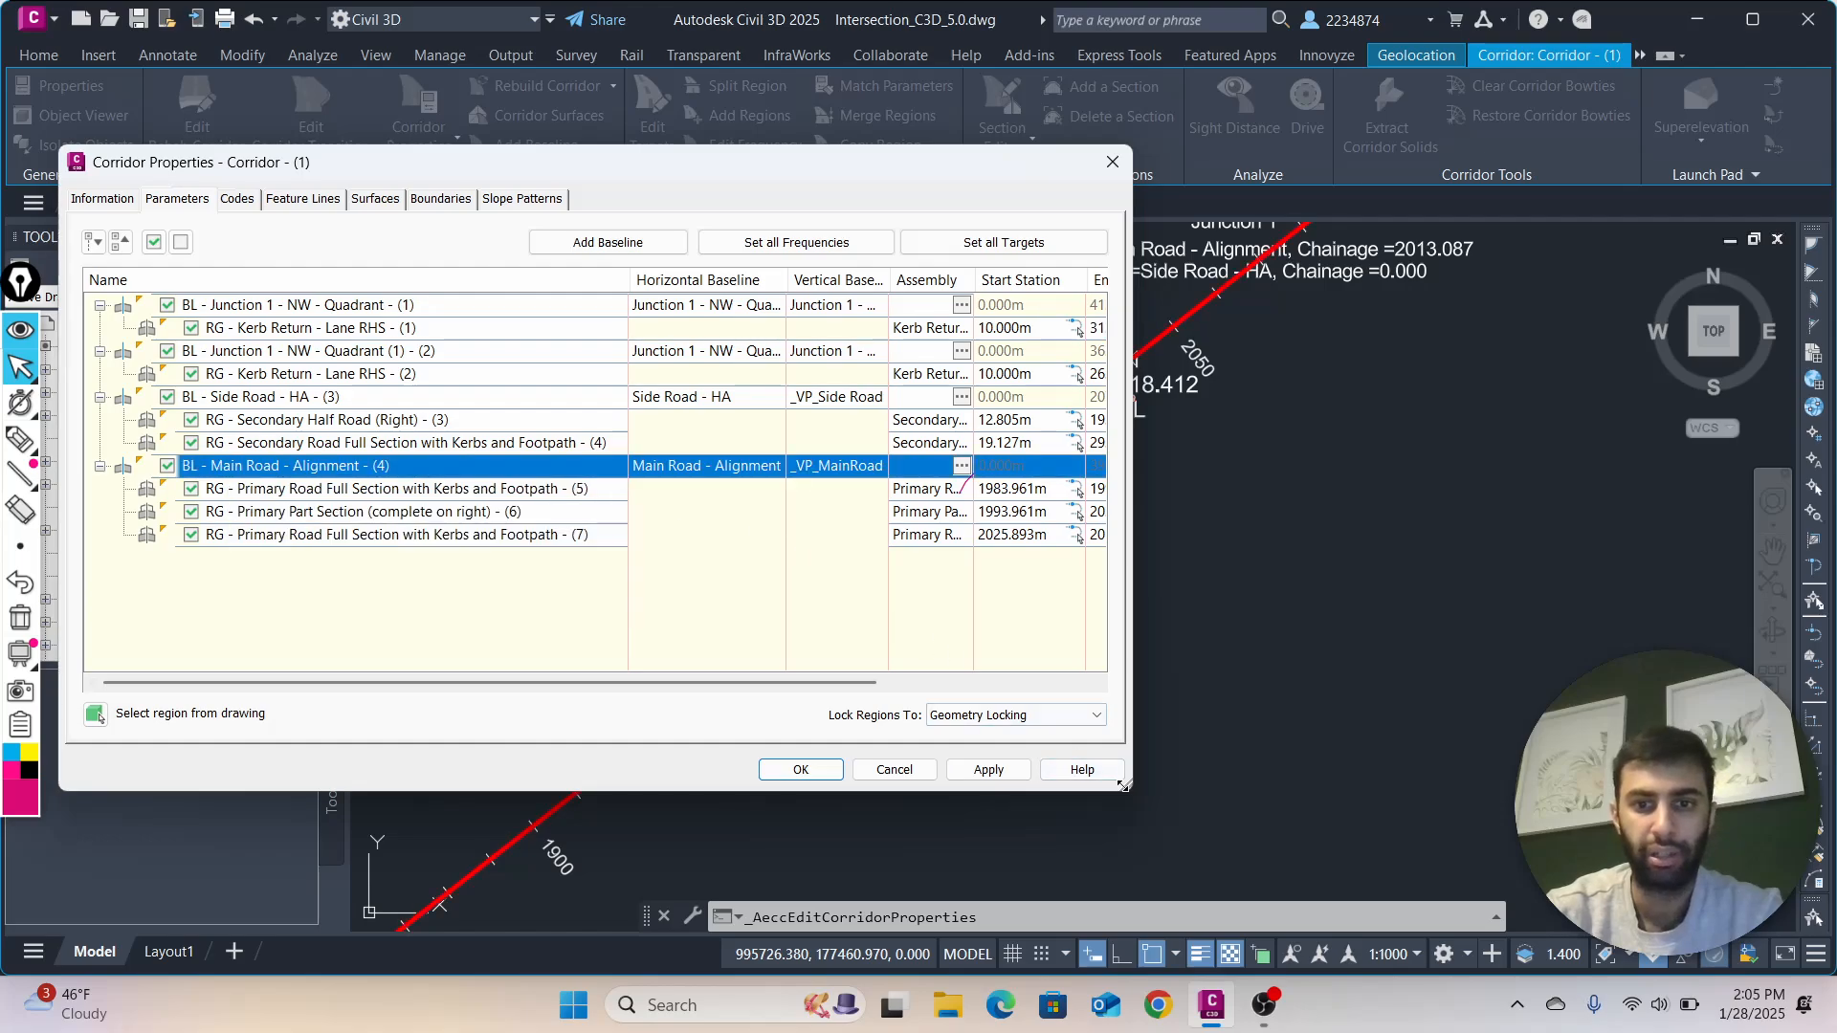
pyautogui.moveTo(1124, 784); pyautogui.dragTo(744, 798)
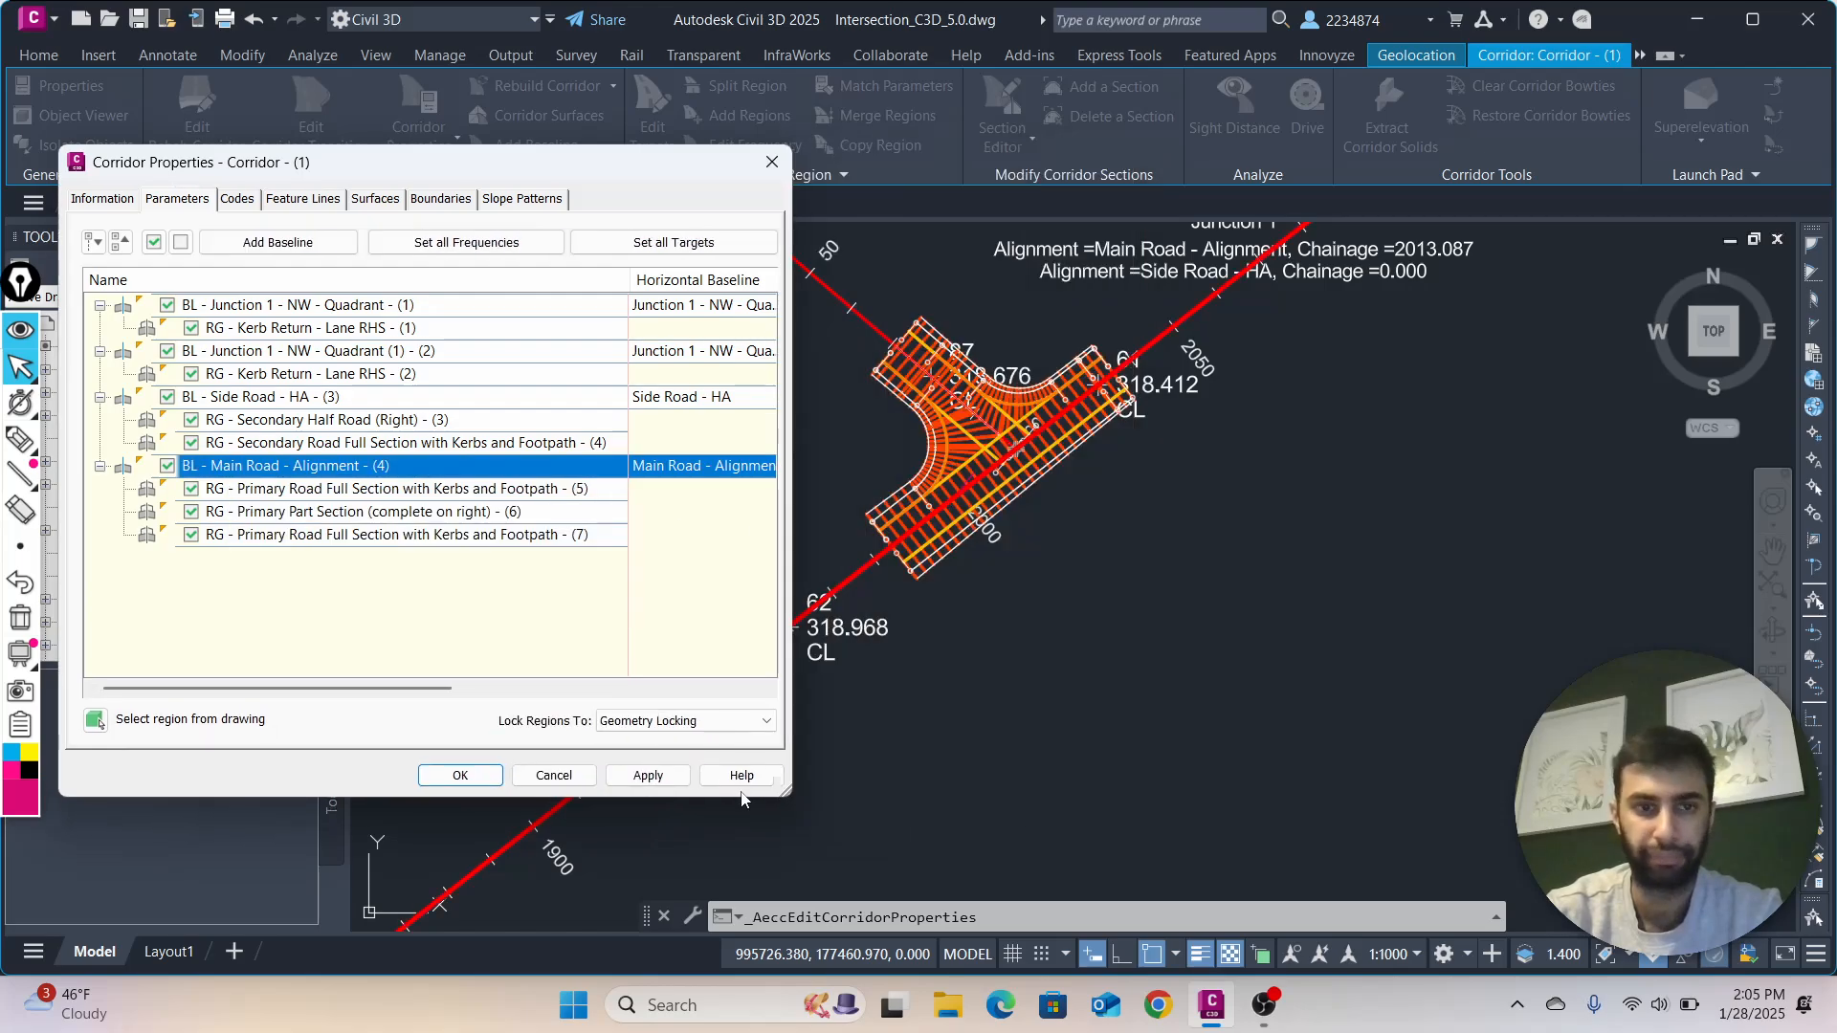
# Compare the extents of the Main Road baseline and its Primary Road Full Section with Kerbs and Footpath - (5) region by highlighting each in turn
pyautogui.click(306, 493)
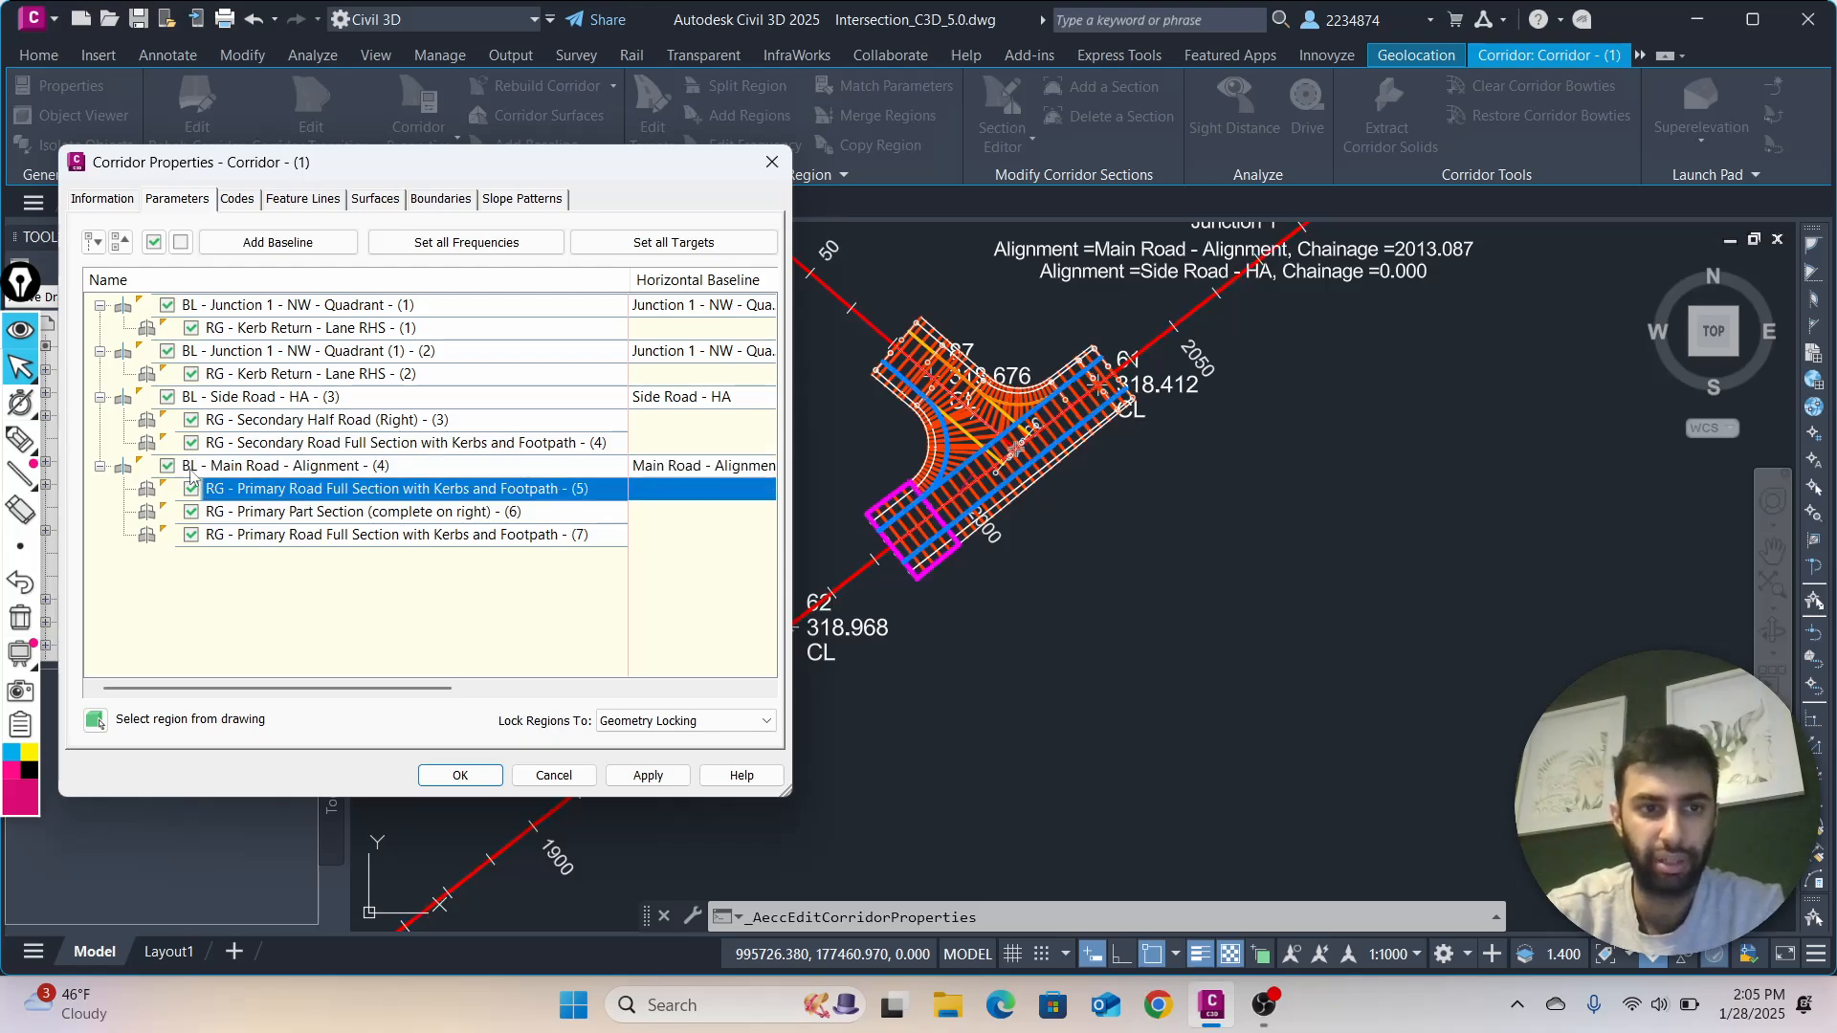
pyautogui.click(250, 469)
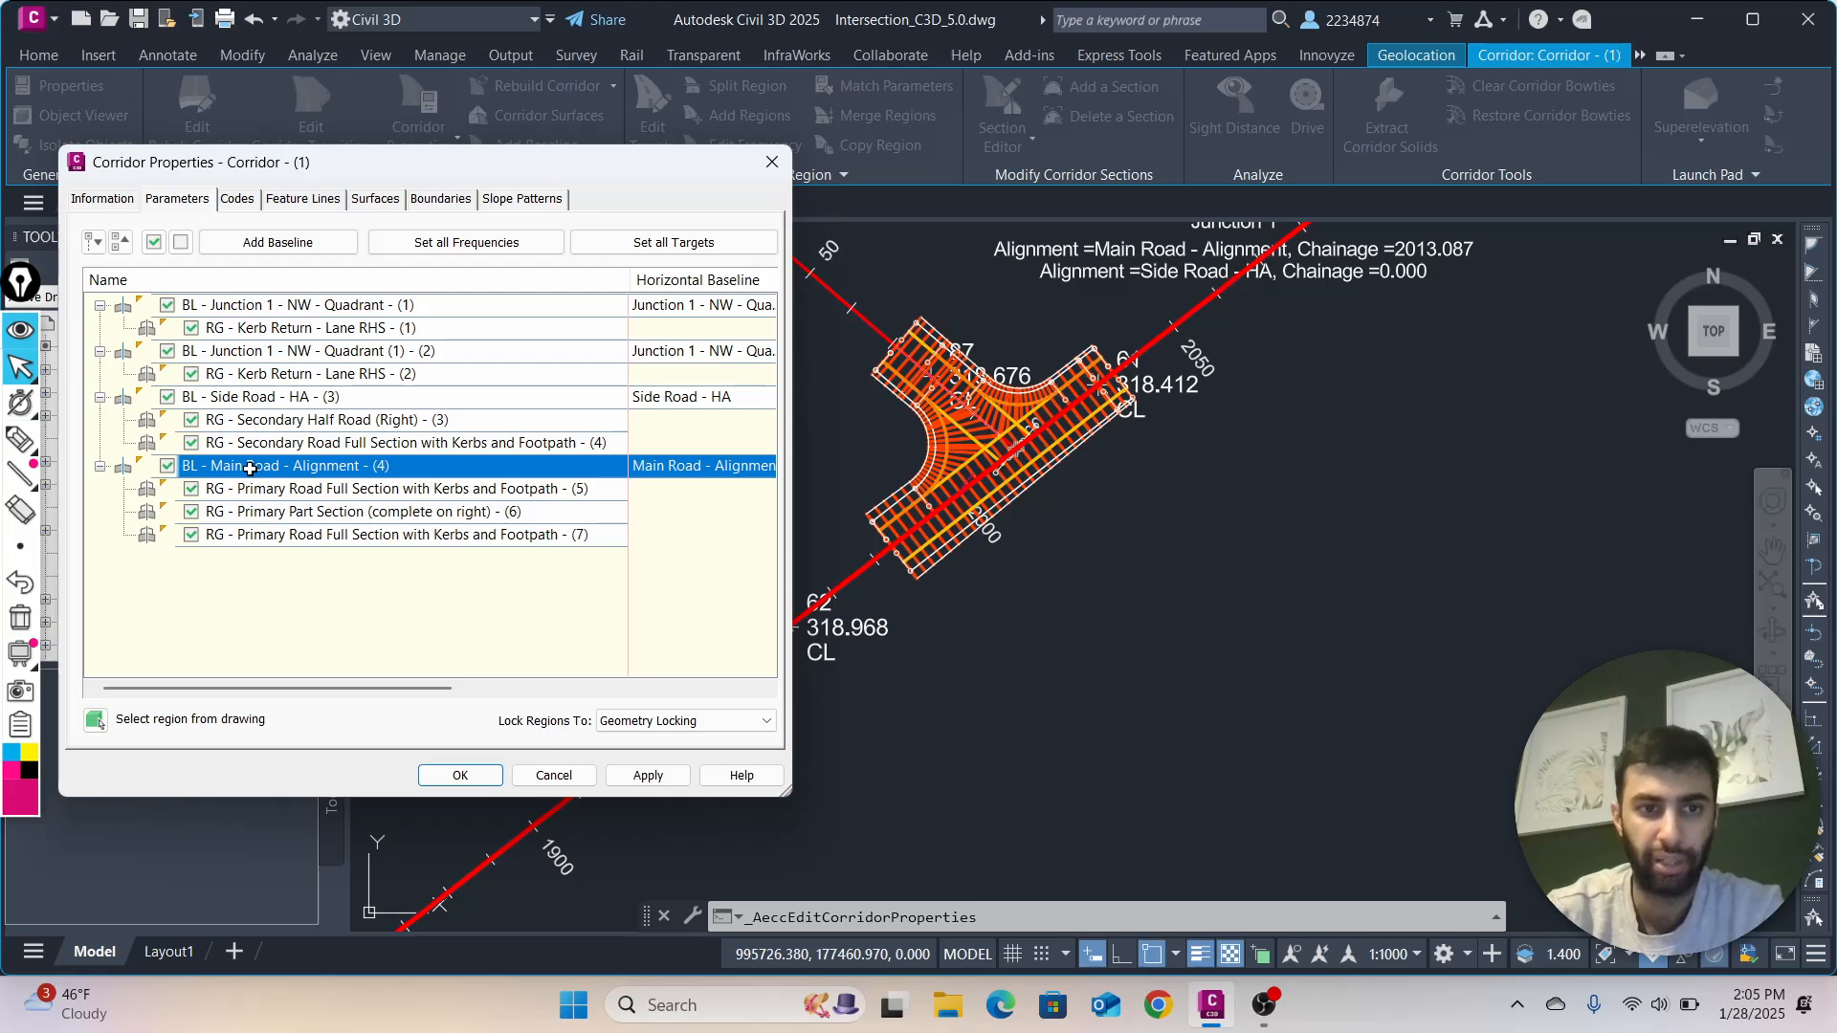
pyautogui.click(269, 491)
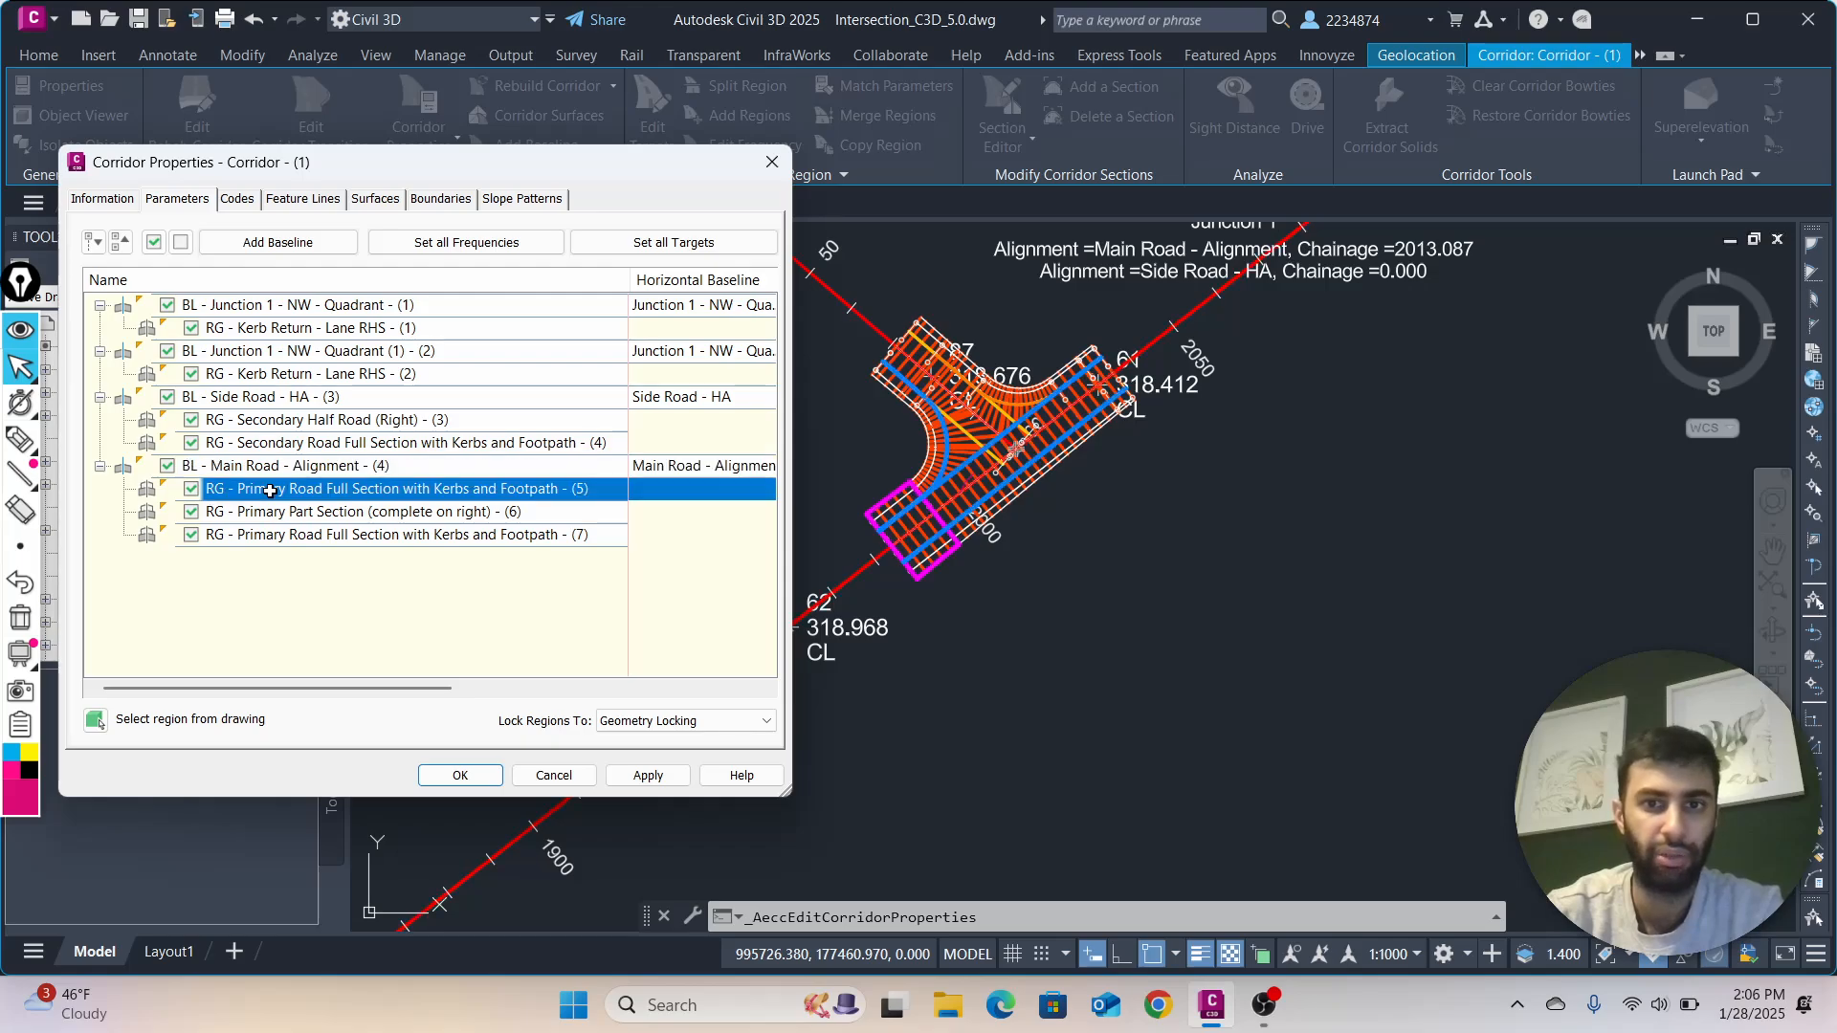
pyautogui.click(264, 469)
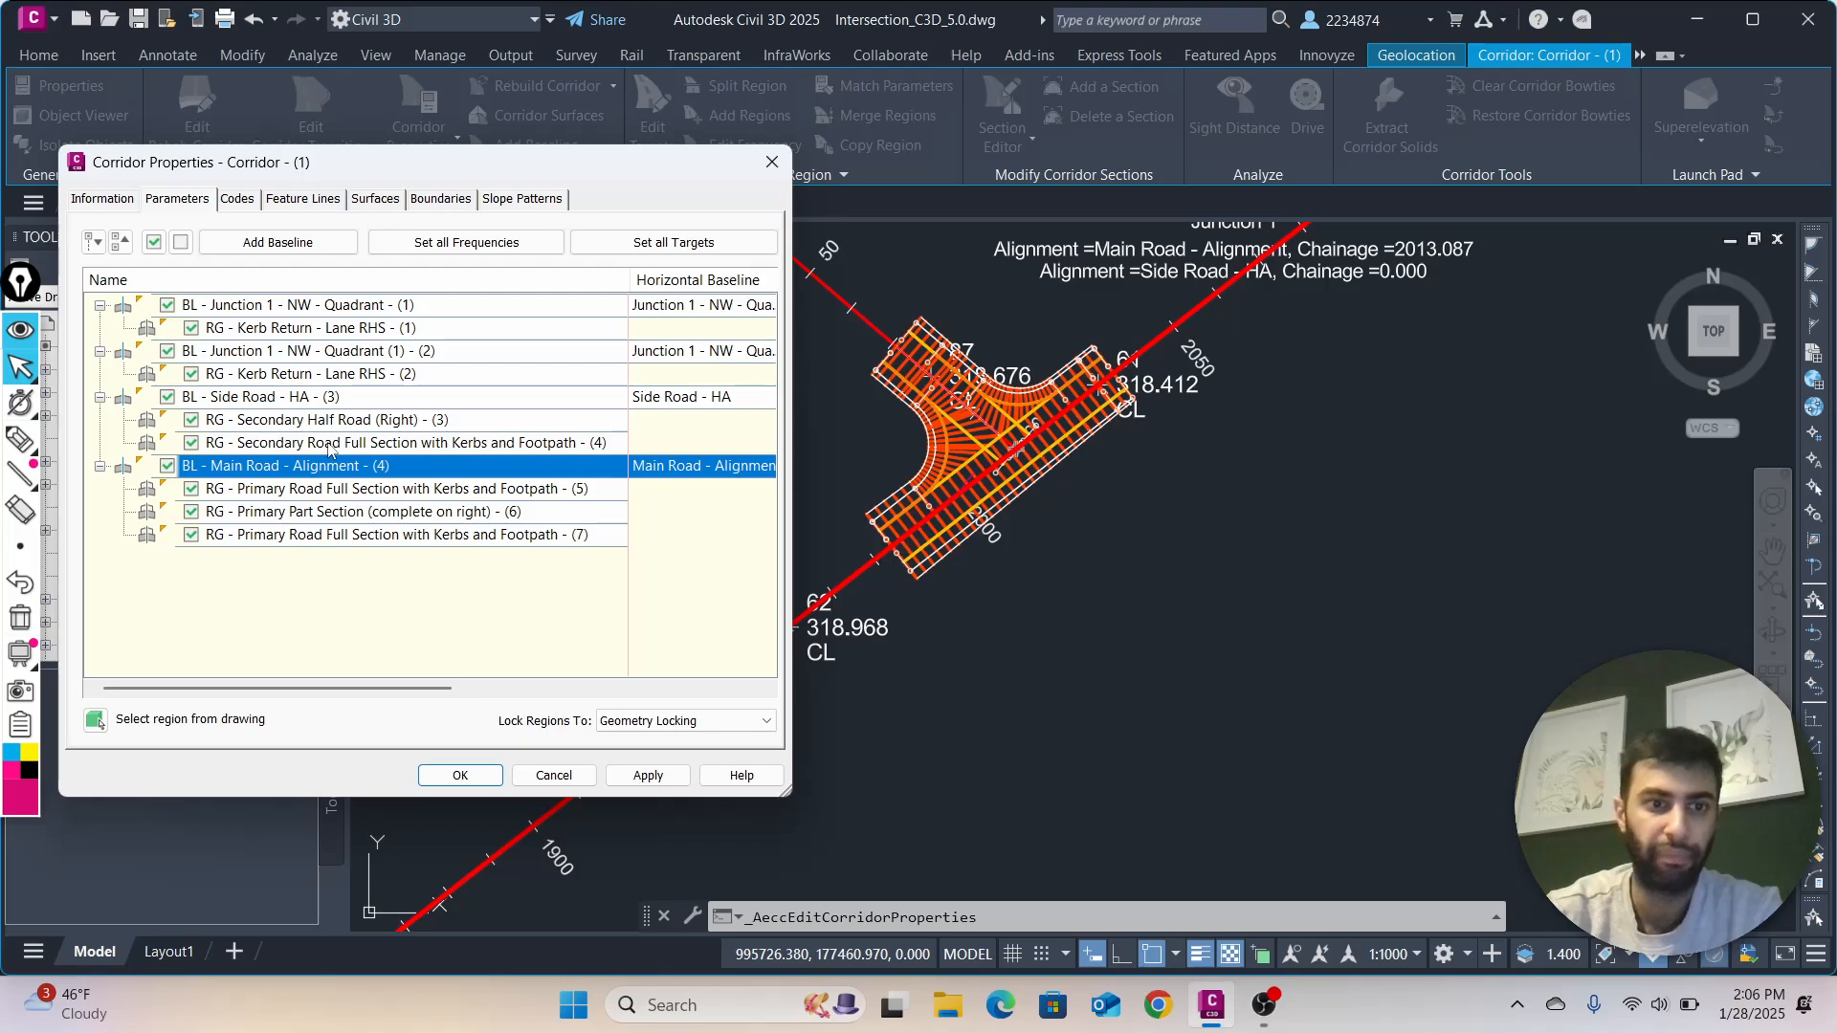
pyautogui.click(267, 493)
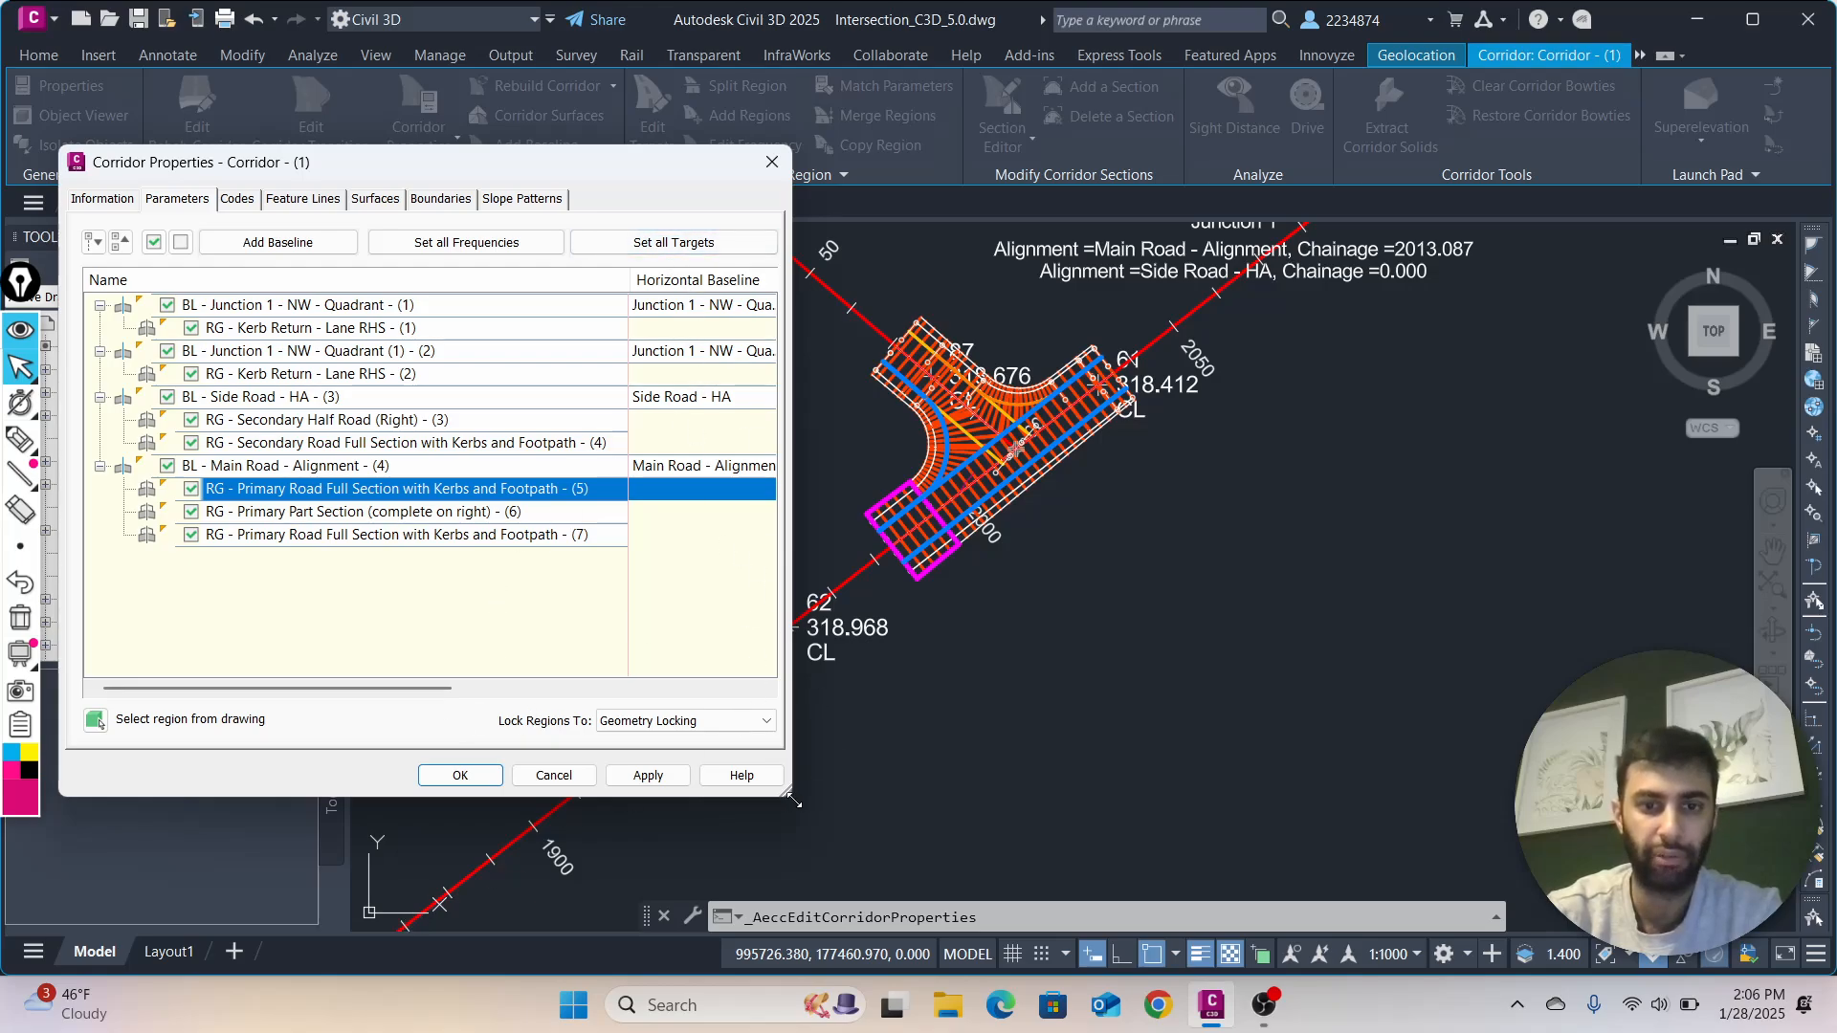
# Widen the Corridor Properties dialog and examine the assembly, station, frequency, target and override columns of the regions
pyautogui.moveTo(792, 799); pyautogui.dragTo(1038, 820)
pyautogui.moveTo(1302, 826); pyautogui.dragTo(1299, 823)
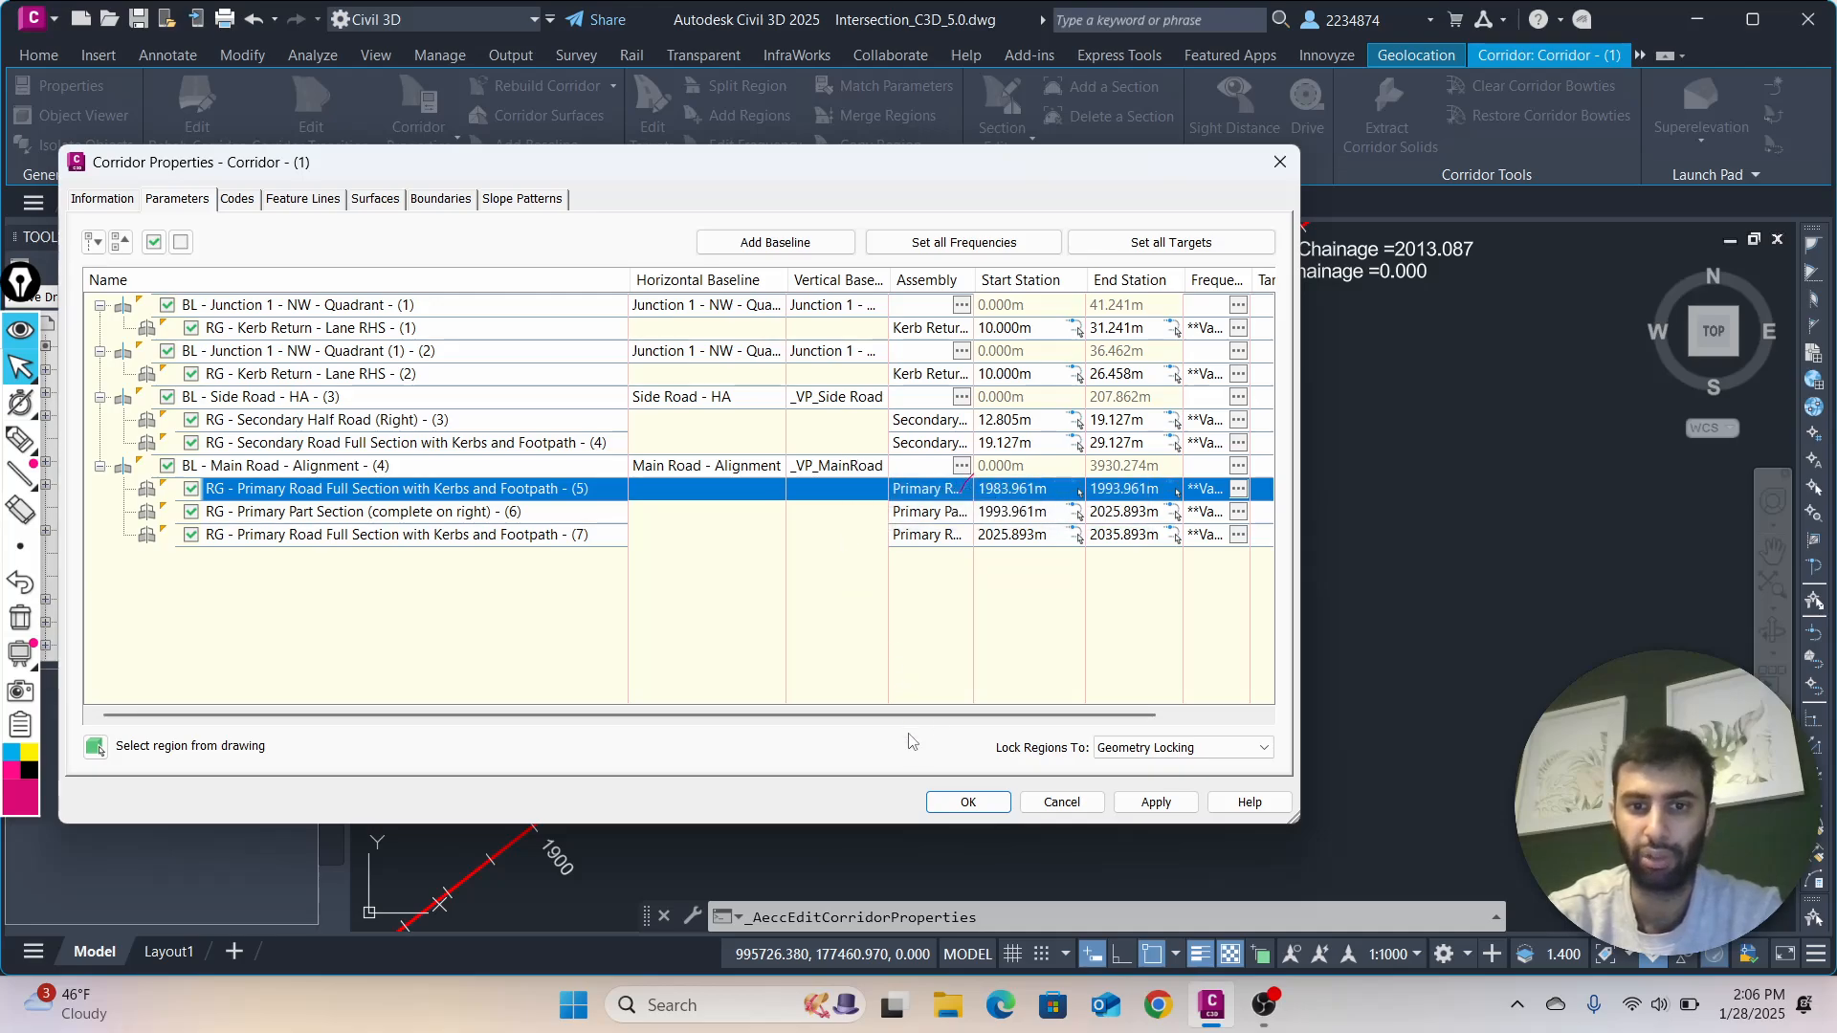
pyautogui.moveTo(923, 717); pyautogui.dragTo(1017, 717)
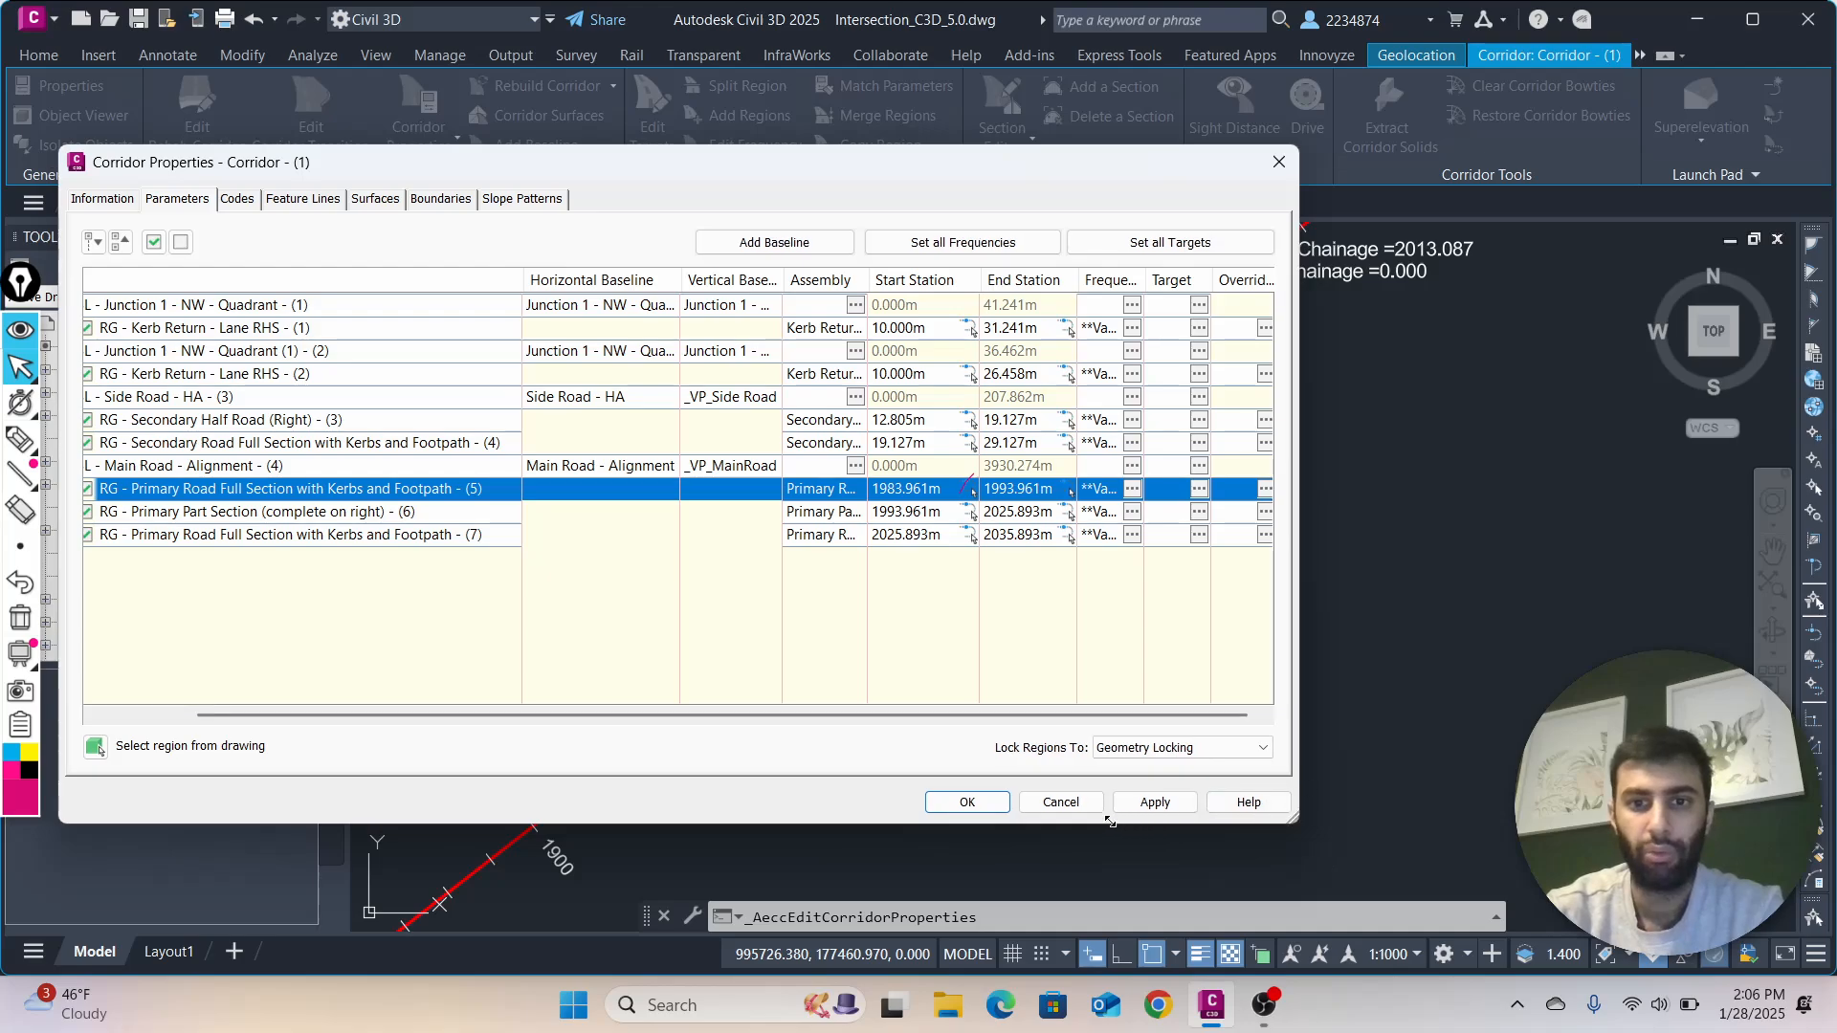
# Narrow the Corridor Properties dialog and draw freehand tick marks across the Main Road alignment beyond the junction
pyautogui.moveTo(1282, 820)
pyautogui.mouseDown()
pyautogui.moveTo(1016, 940)
pyautogui.moveTo(789, 786)
pyautogui.mouseUp()
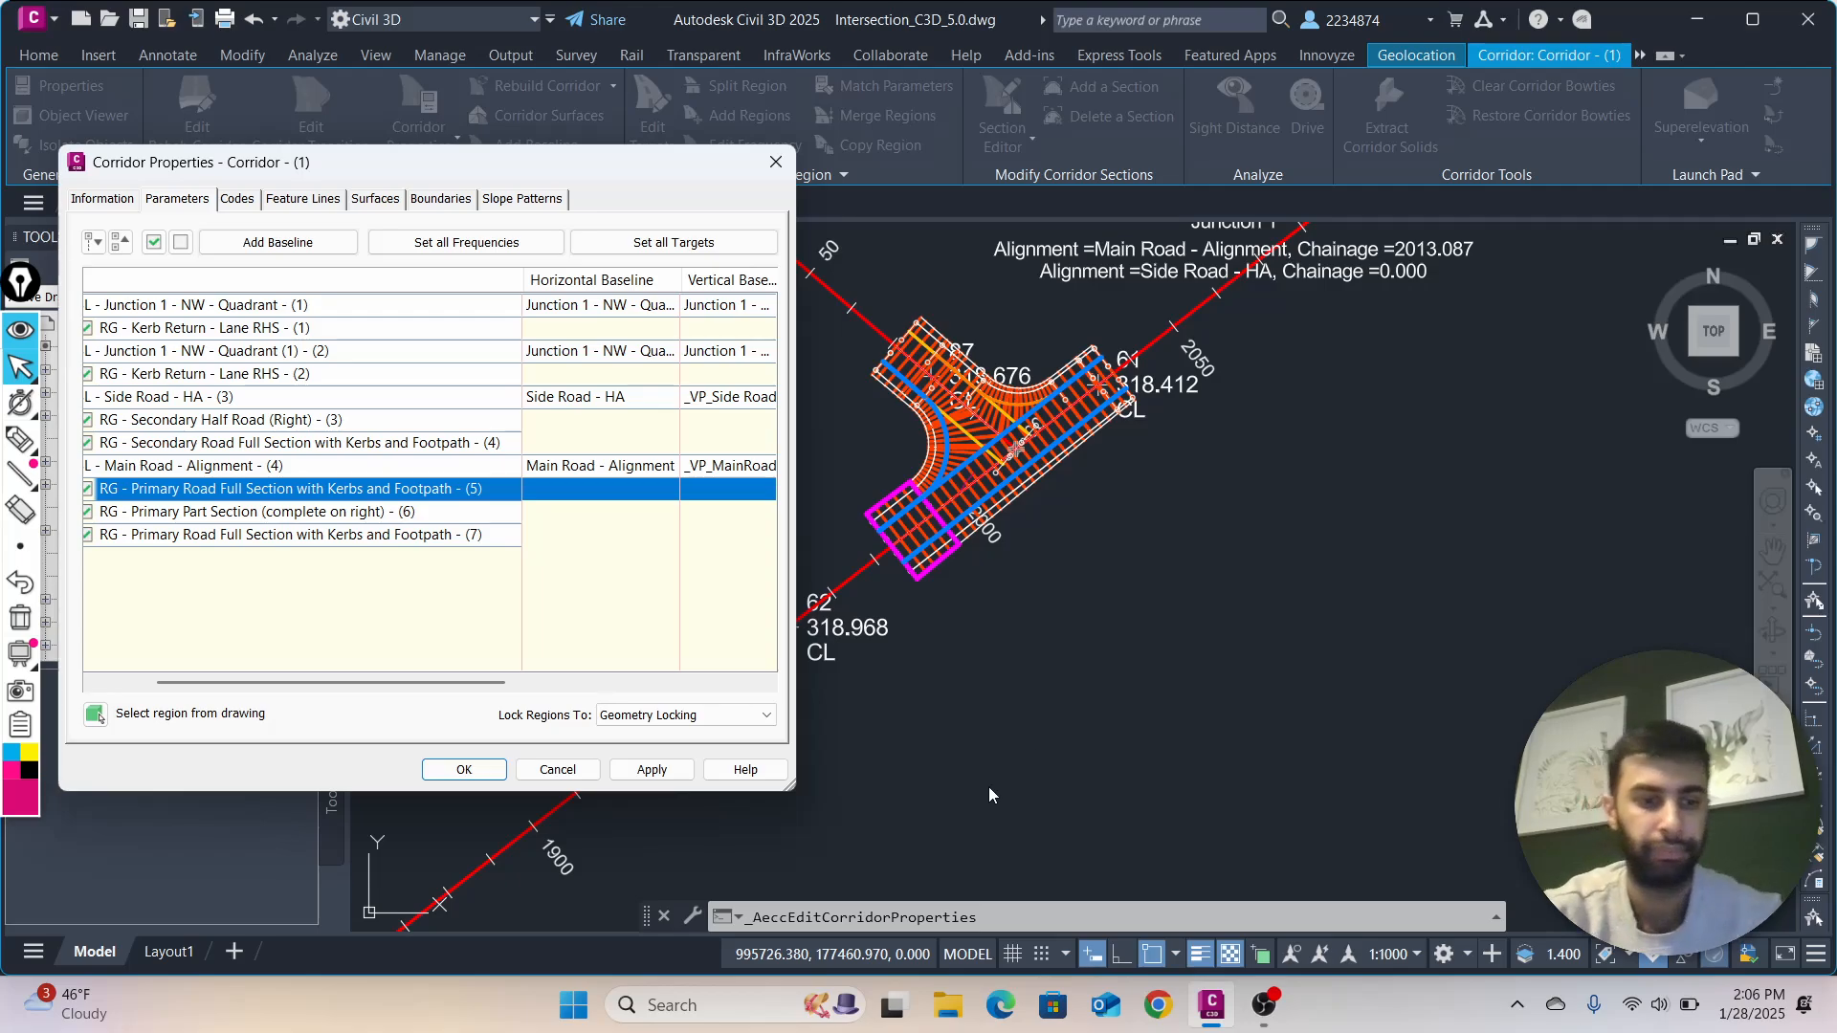
pyautogui.hotkey('ctrl', 'shift', '3')
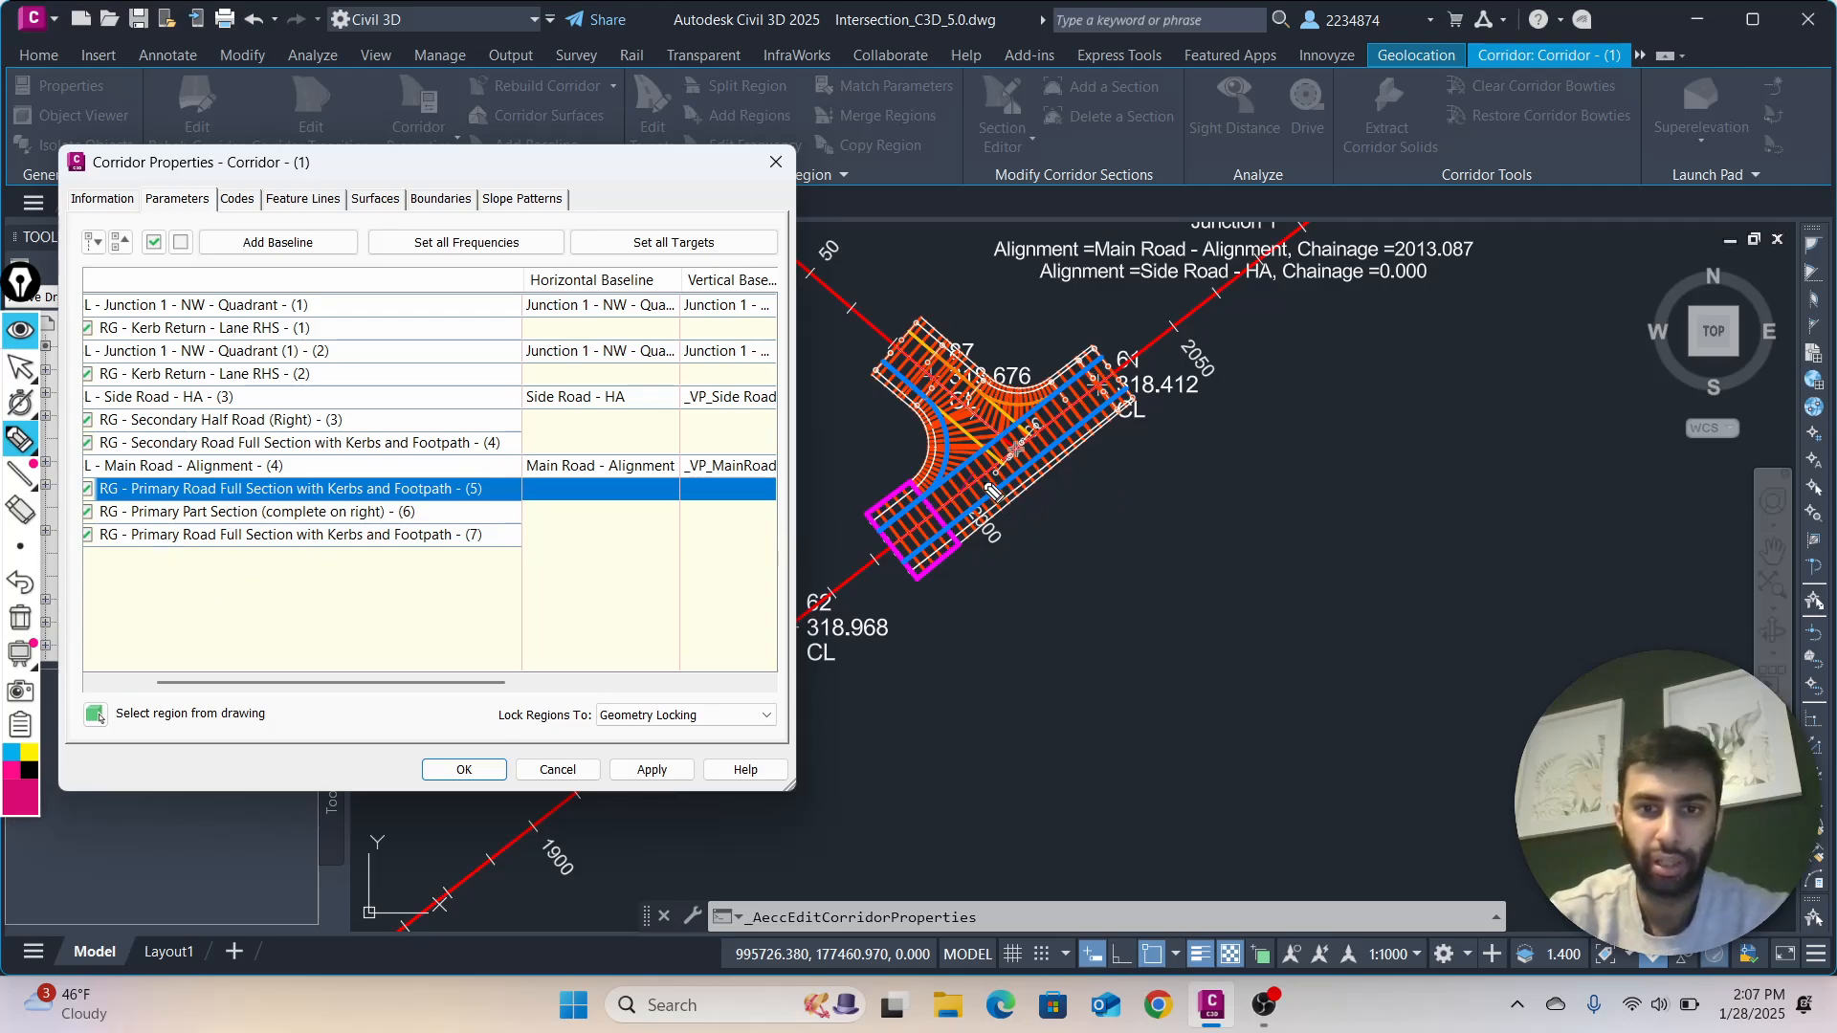
pyautogui.click(983, 477)
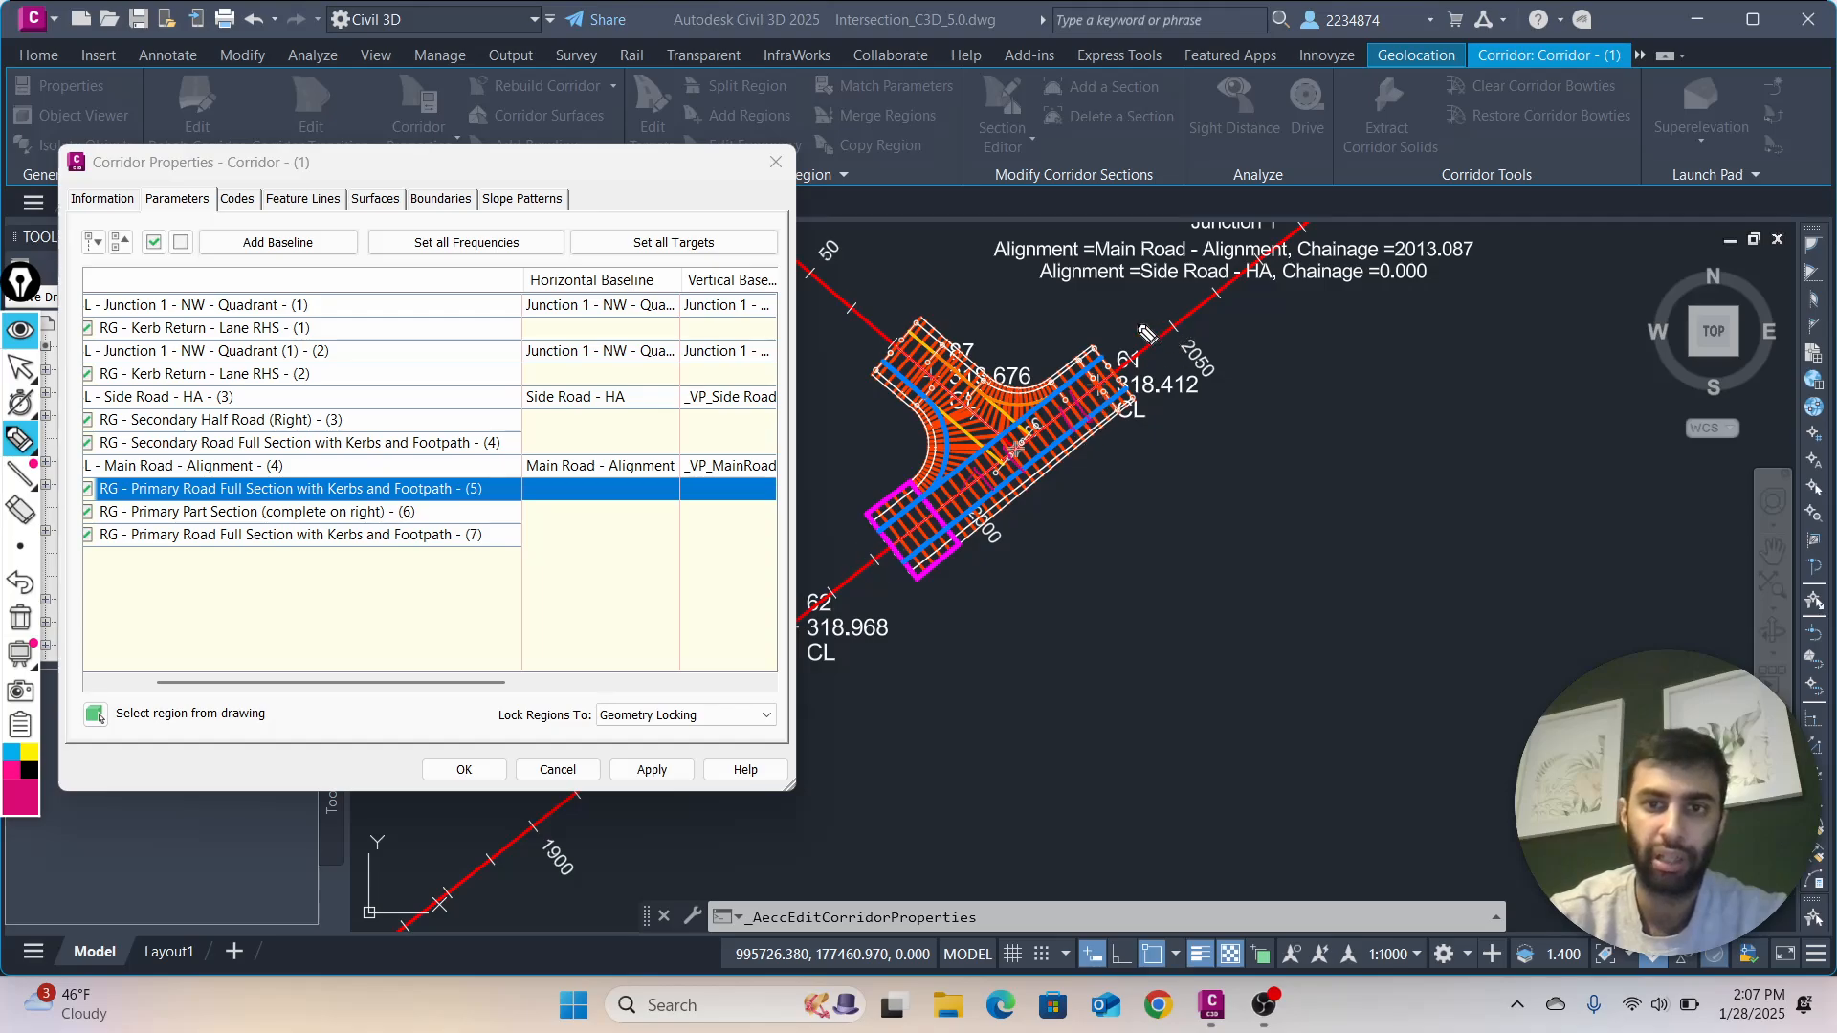
pyautogui.moveTo(1149, 334); pyautogui.dragTo(1178, 372)
pyautogui.moveTo(1188, 296); pyautogui.dragTo(1211, 322)
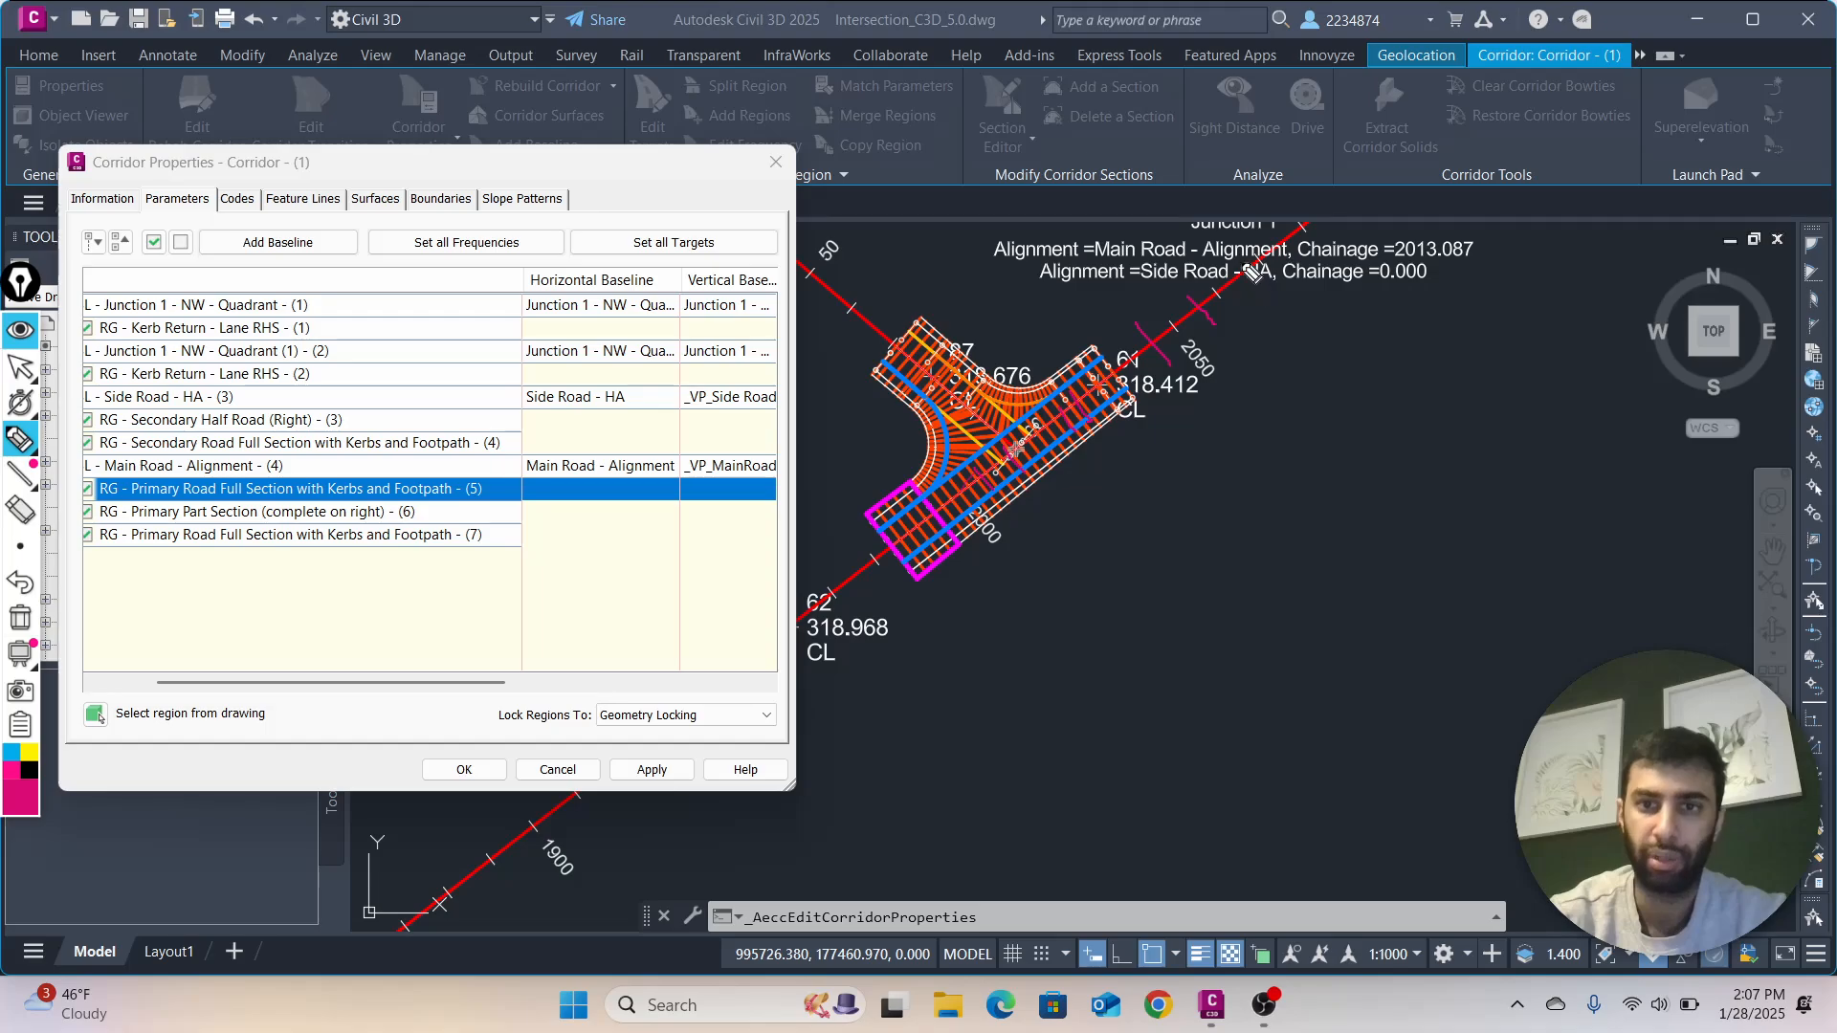
pyautogui.moveTo(1240, 256); pyautogui.dragTo(1264, 287)
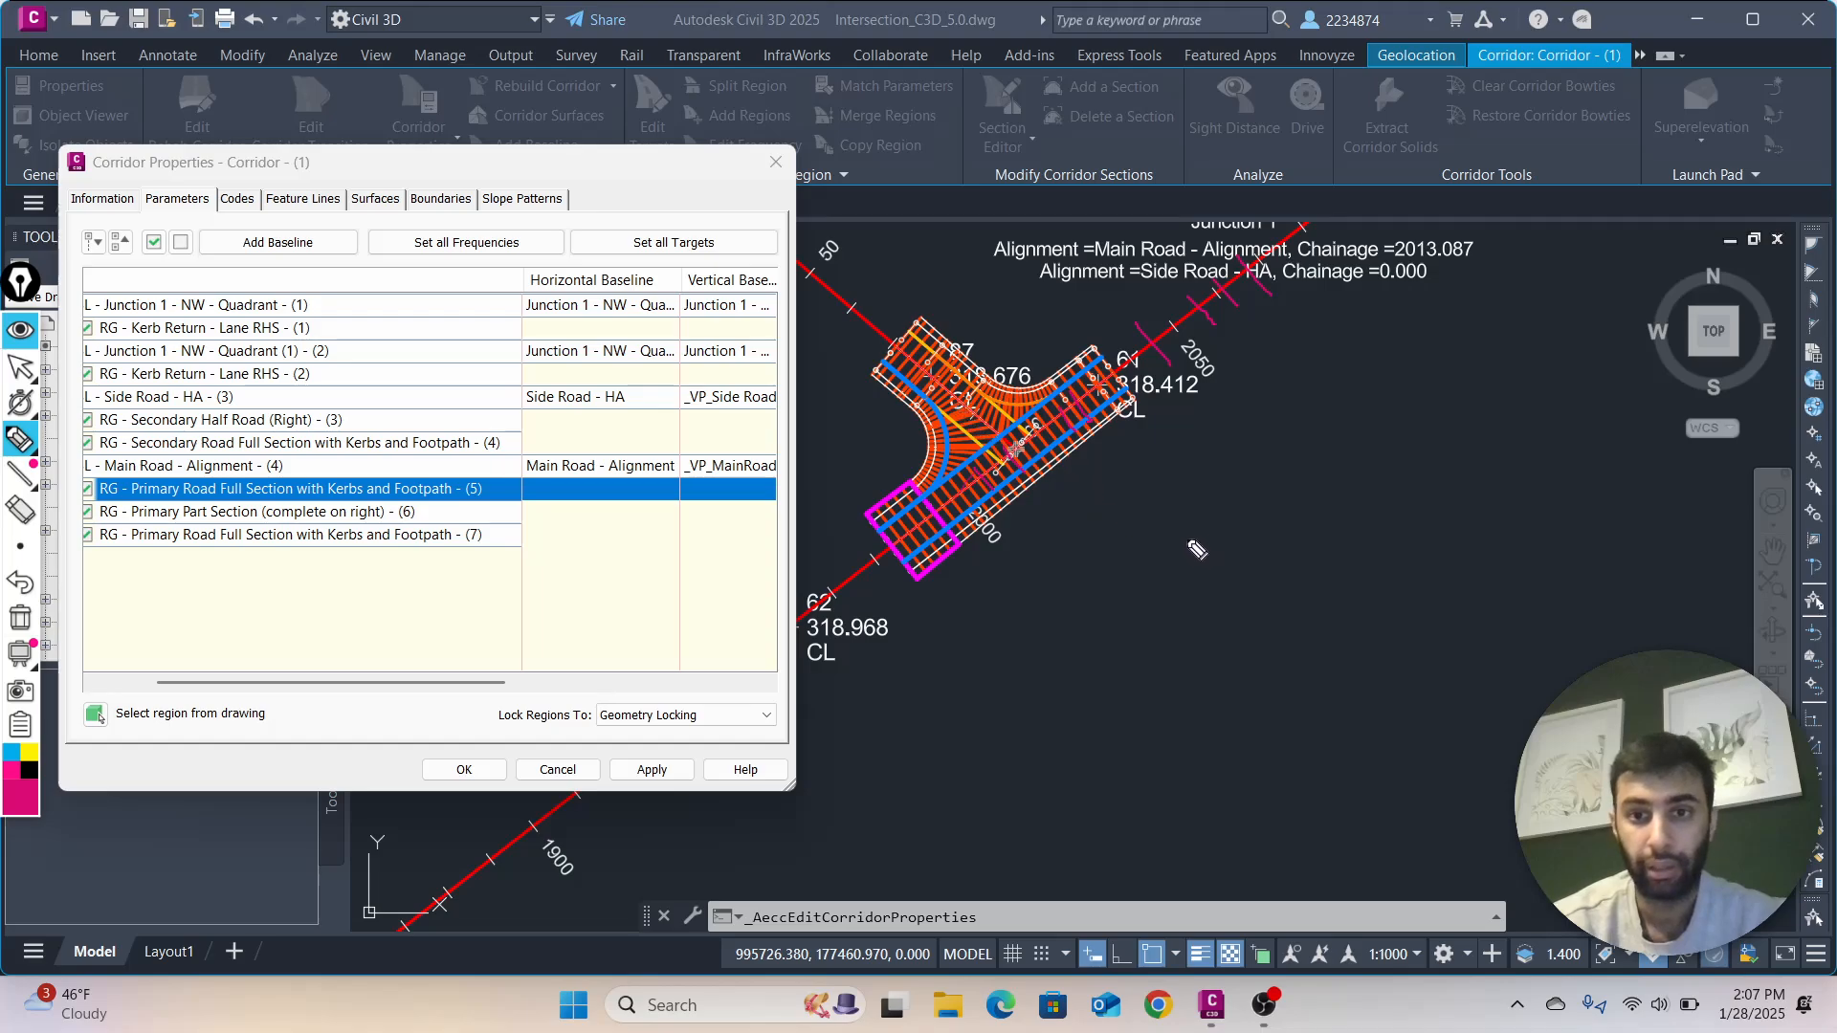
# Handwrite the notes "Increase freq for RG." and "Change station for full main" in the empty drawing area beside the junction
pyautogui.moveTo(1217, 535)
pyautogui.mouseDown()
pyautogui.moveTo(1235, 581)
pyautogui.moveTo(1298, 539)
pyautogui.moveTo(1478, 502)
pyautogui.moveTo(1568, 457)
pyautogui.moveTo(1588, 492)
pyautogui.moveTo(1626, 467)
pyautogui.moveTo(1669, 490)
pyautogui.mouseUp()
pyautogui.moveTo(1344, 582)
pyautogui.mouseDown()
pyautogui.moveTo(1339, 634)
pyautogui.moveTo(1478, 547)
pyautogui.moveTo(1507, 588)
pyautogui.moveTo(1550, 556)
pyautogui.mouseUp()
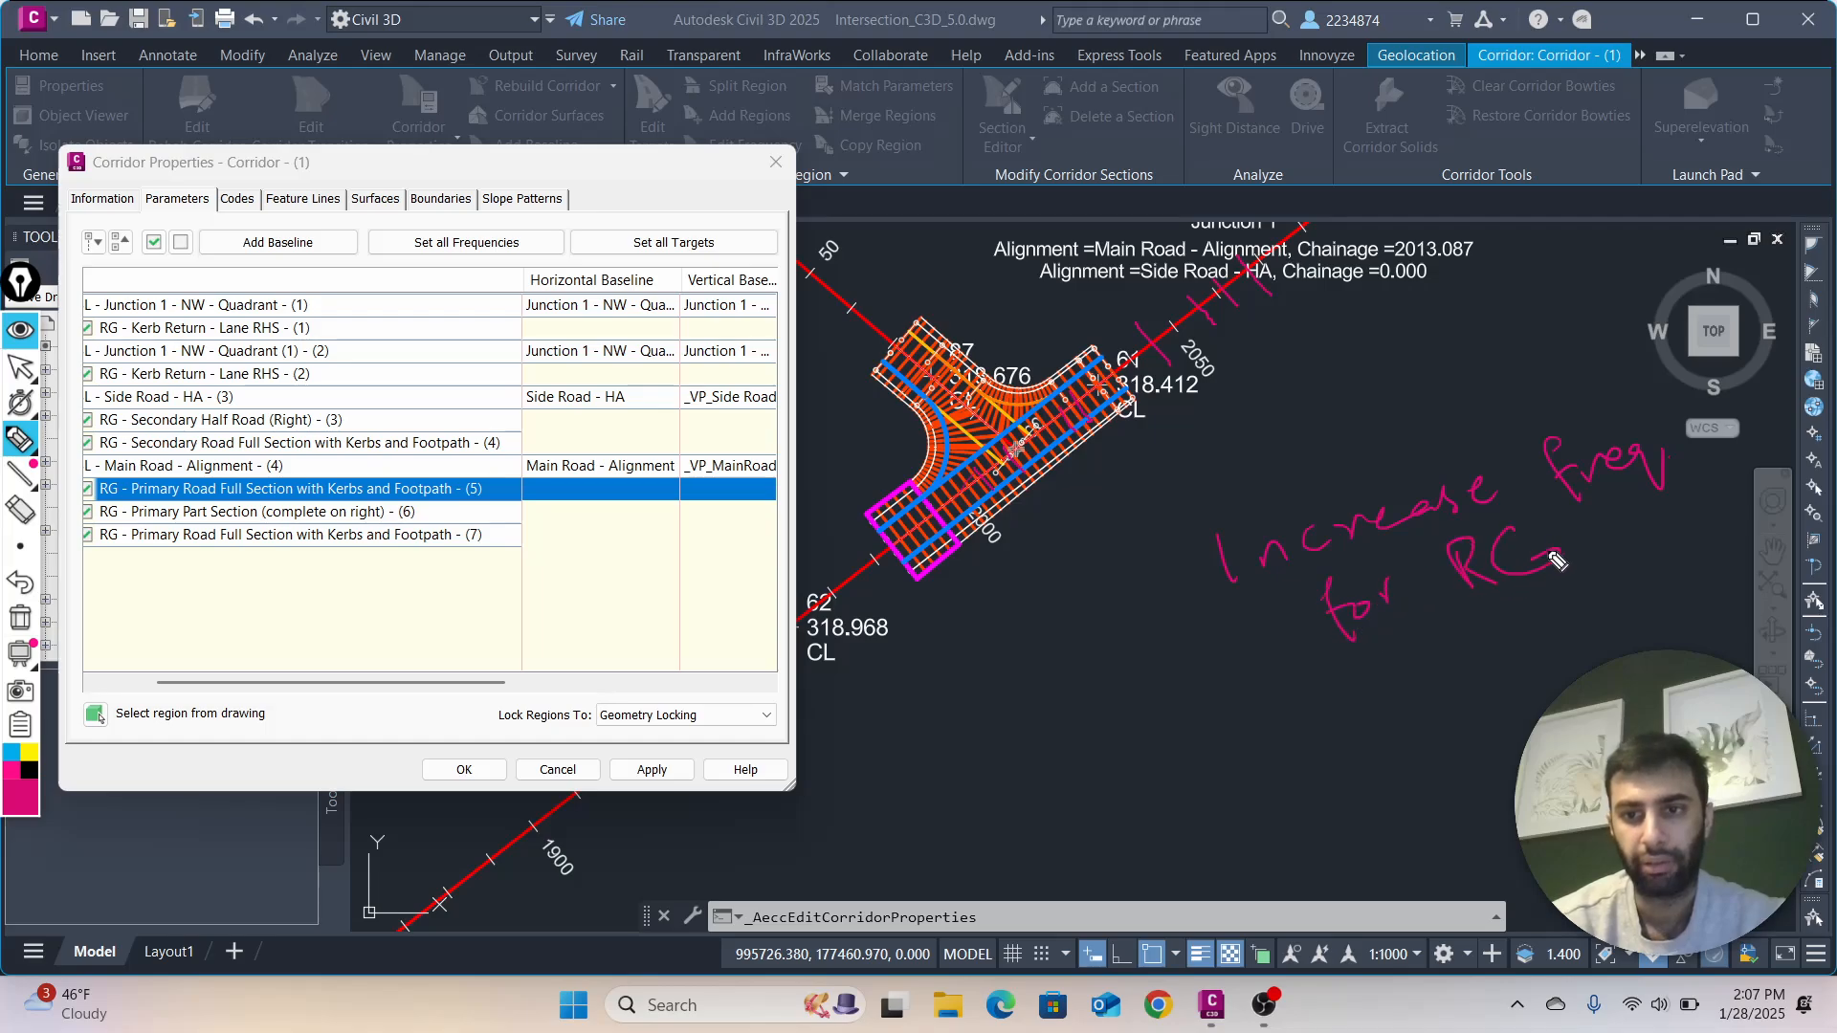
pyautogui.click(1573, 552)
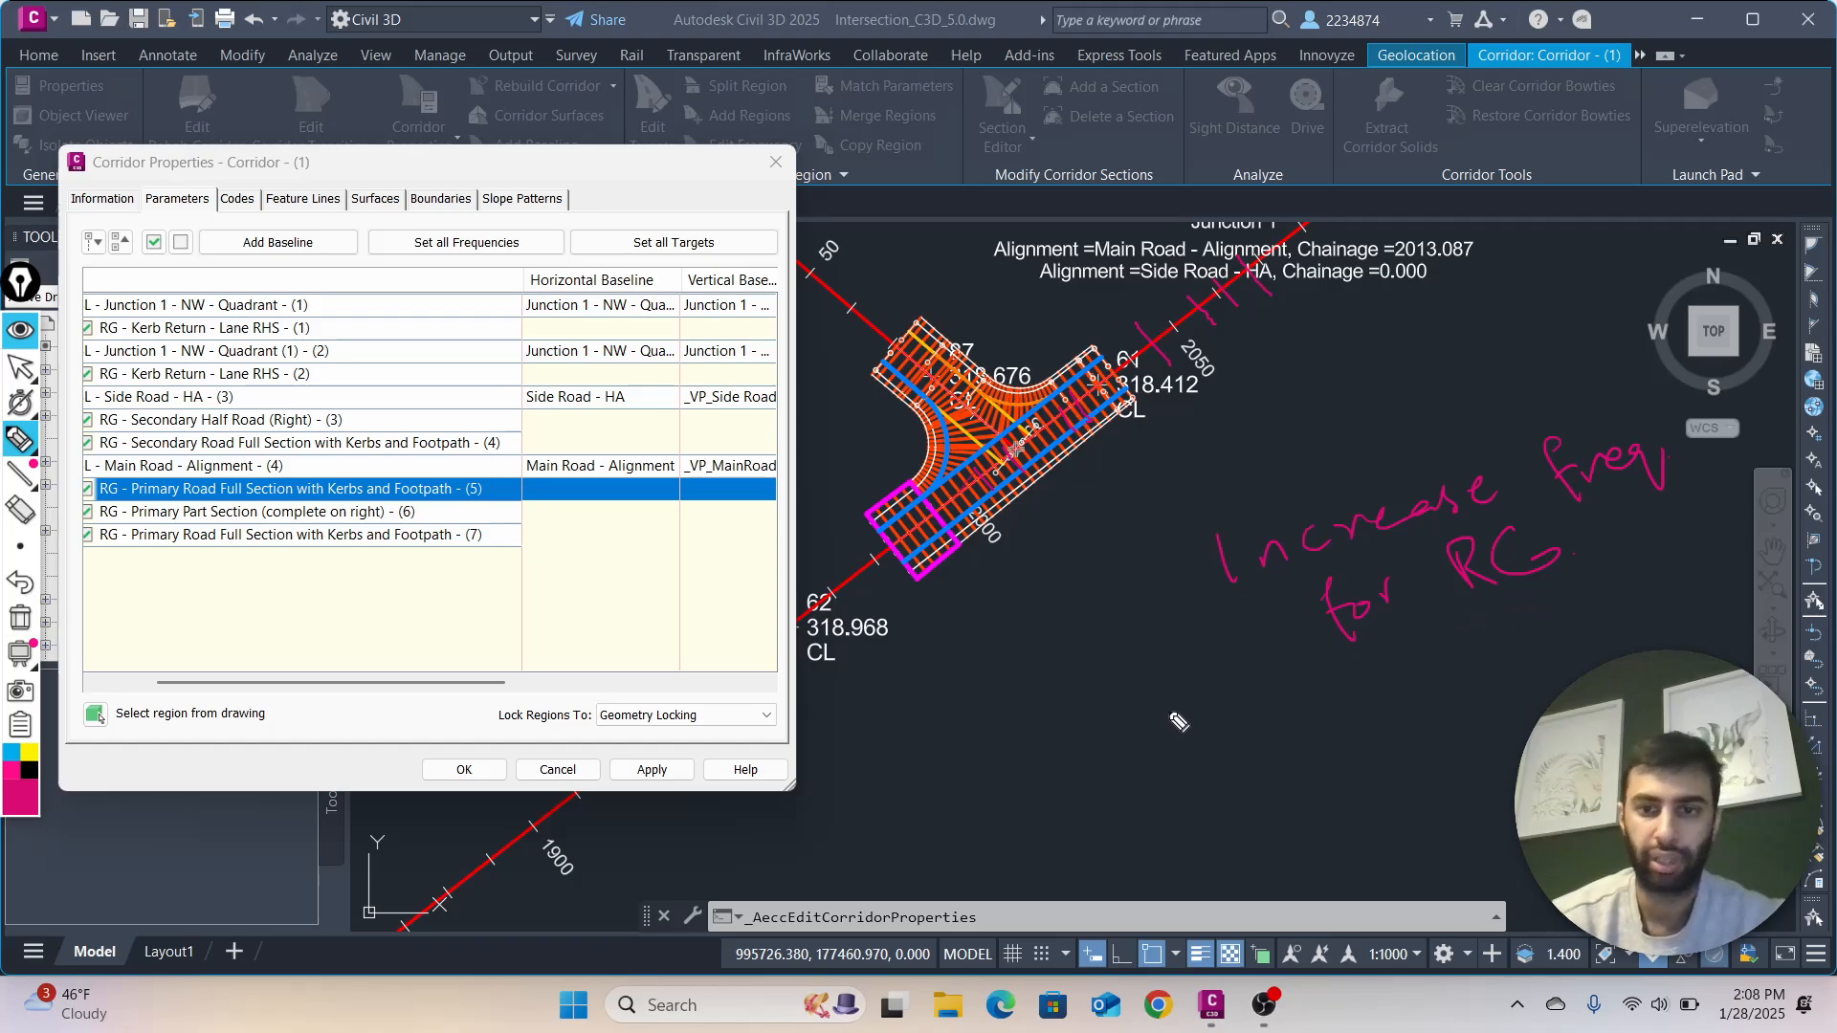
pyautogui.moveTo(1207, 695)
pyautogui.mouseDown()
pyautogui.moveTo(1178, 715)
pyautogui.moveTo(1204, 732)
pyautogui.moveTo(1465, 658)
pyautogui.moveTo(1567, 606)
pyautogui.mouseUp()
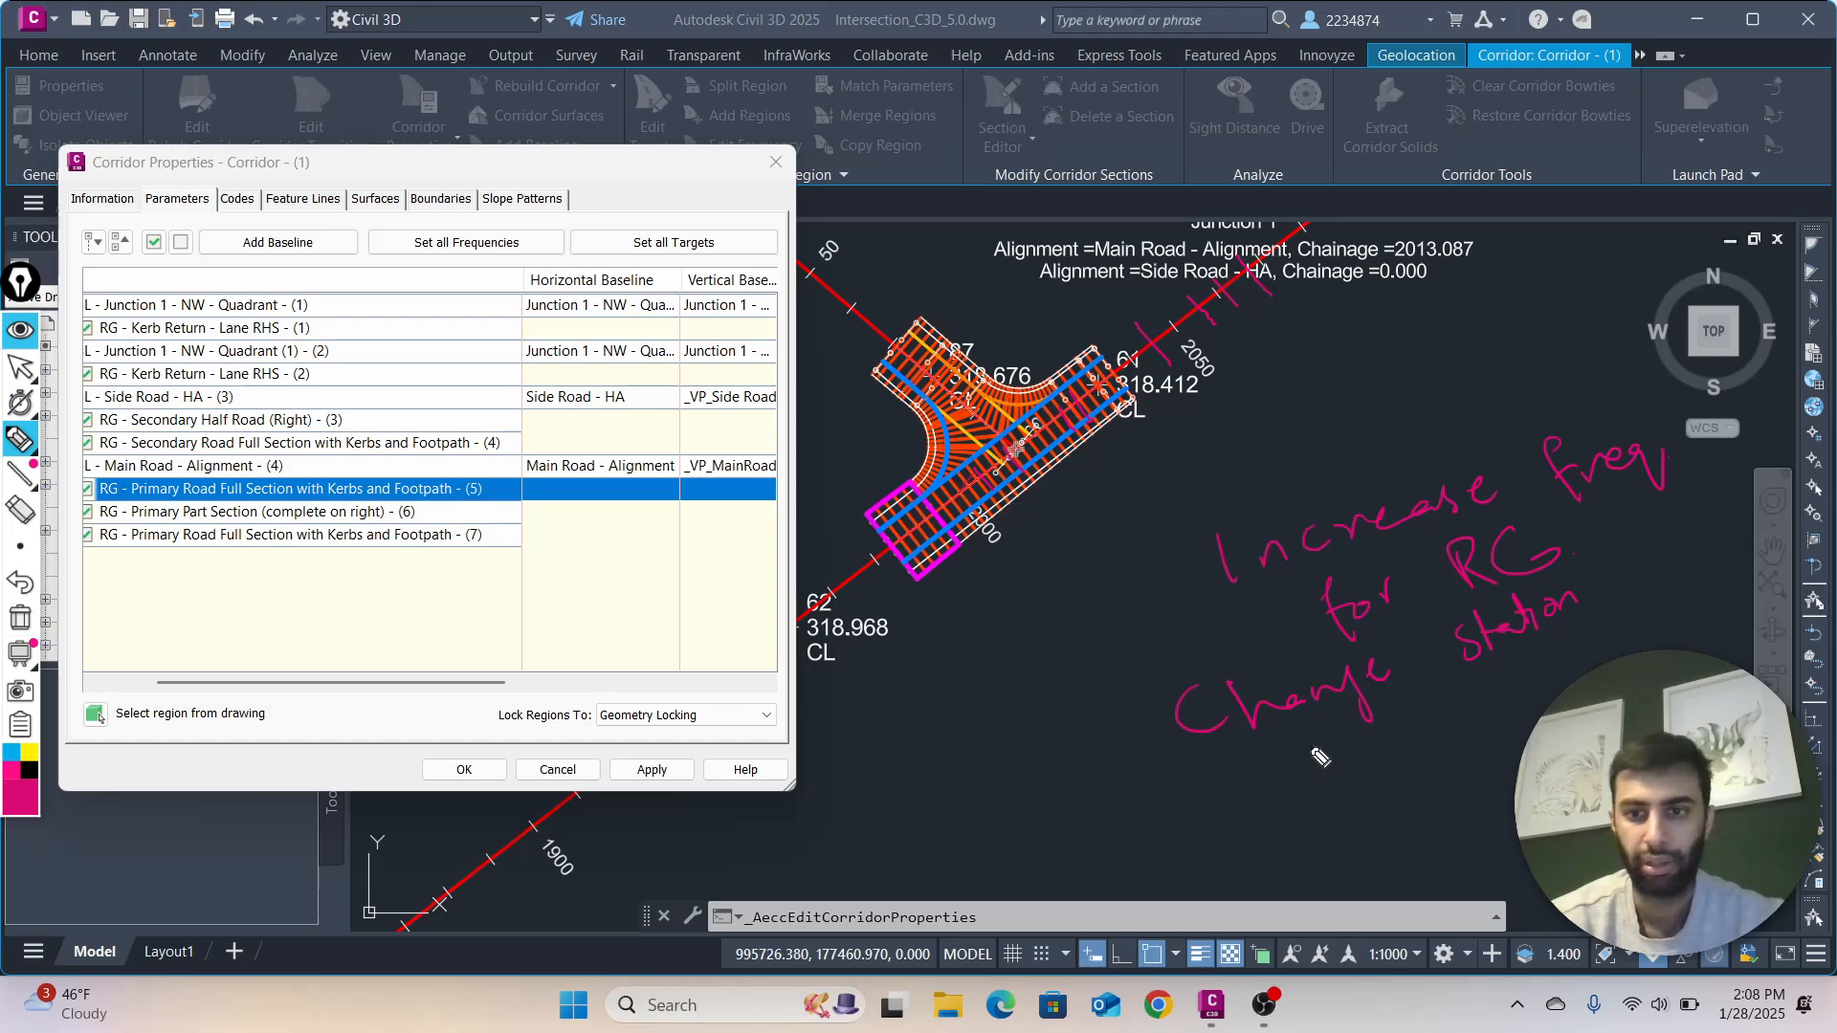
pyautogui.moveTo(1291, 757)
pyautogui.mouseDown()
pyautogui.moveTo(1303, 800)
pyautogui.moveTo(1312, 775)
pyautogui.mouseUp()
pyautogui.moveTo(1332, 777)
pyautogui.mouseDown()
pyautogui.moveTo(1364, 750)
pyautogui.moveTo(1462, 762)
pyautogui.moveTo(1477, 727)
pyautogui.mouseUp()
pyautogui.moveTo(1473, 696)
pyautogui.mouseDown()
pyautogui.moveTo(1505, 716)
pyautogui.moveTo(1663, 643)
pyautogui.mouseUp()
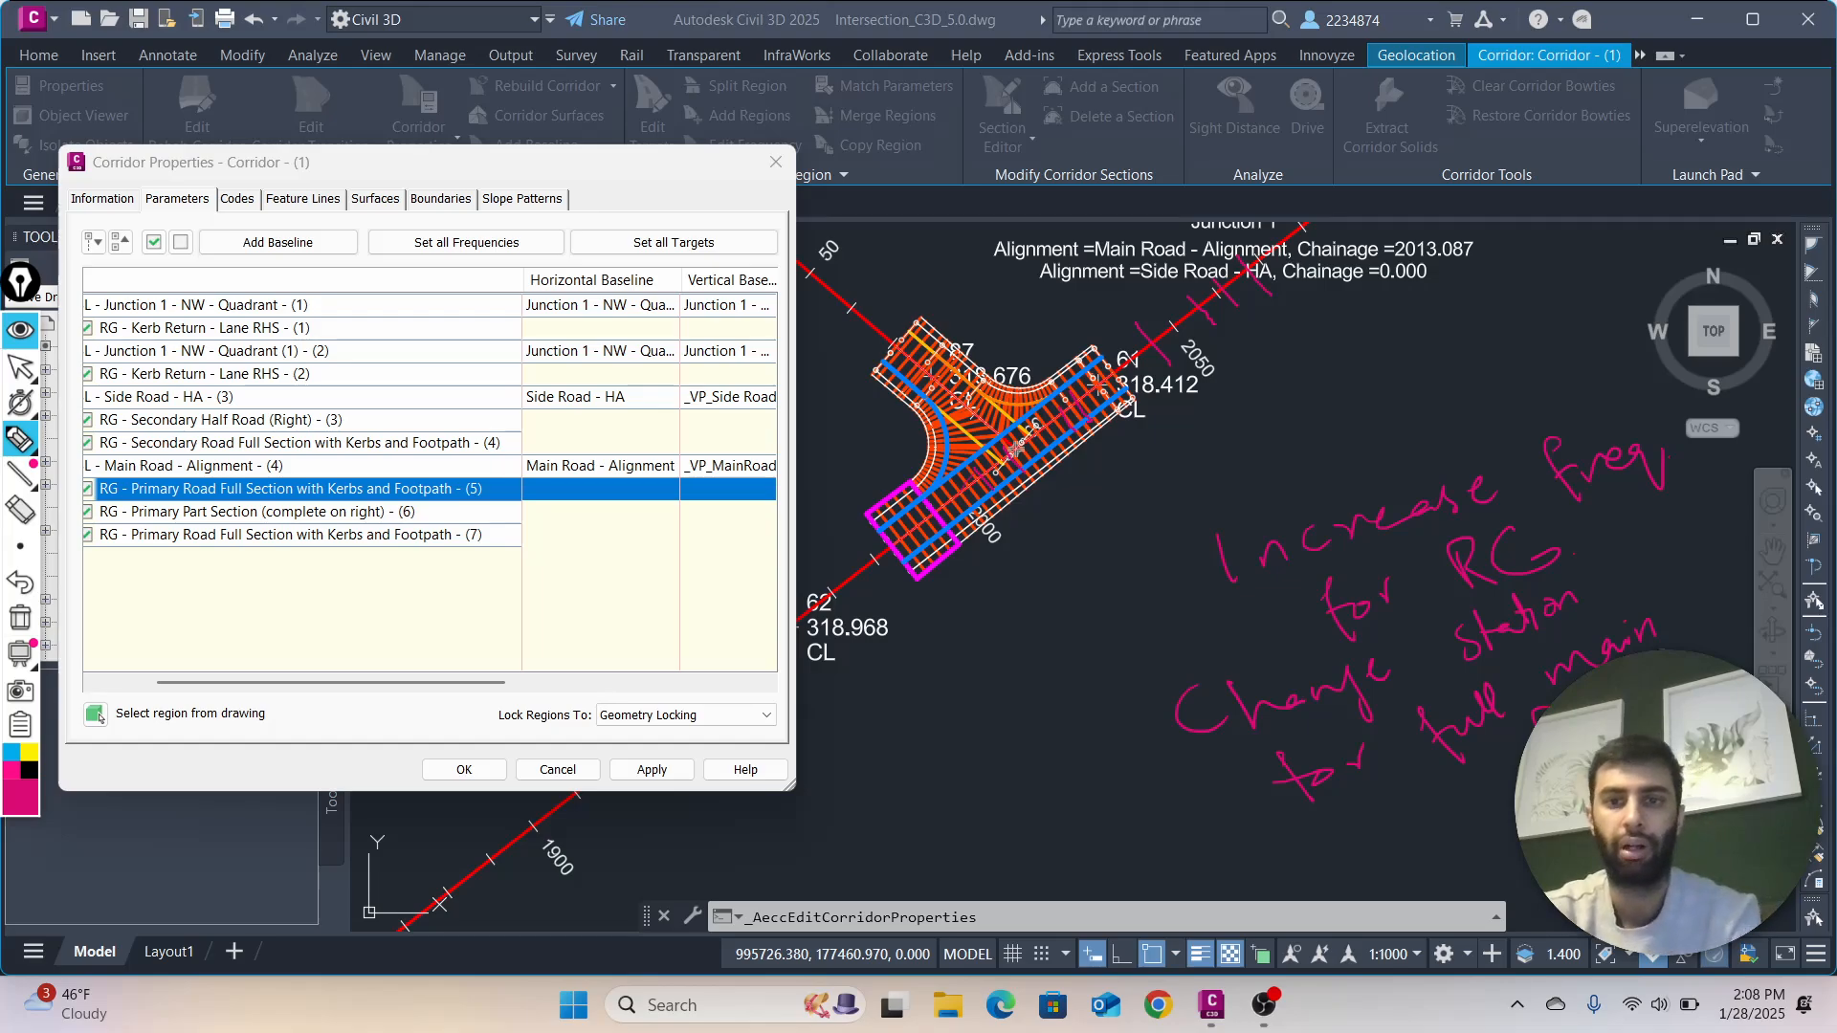
# Widen the Corridor Properties dialog to show all region columns, and erase the freehand tick marks covering the table
pyautogui.click(20, 368)
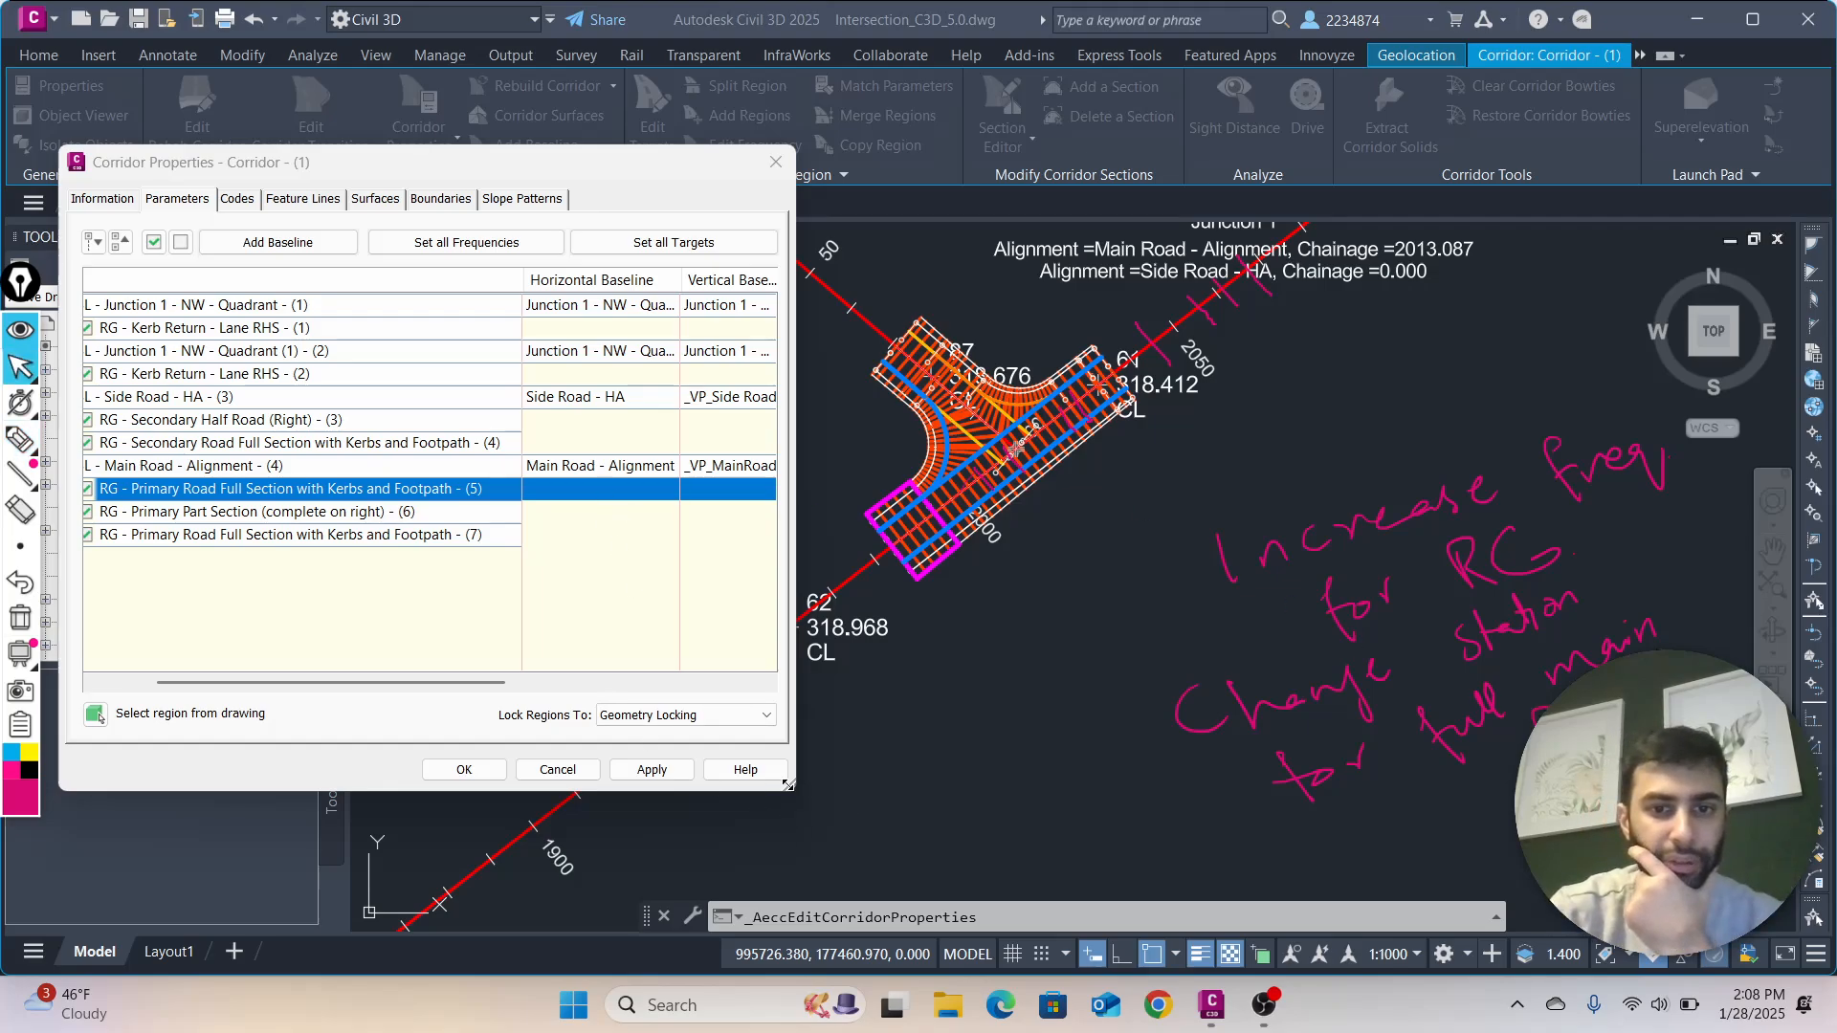
pyautogui.moveTo(787, 784); pyautogui.dragTo(1277, 783)
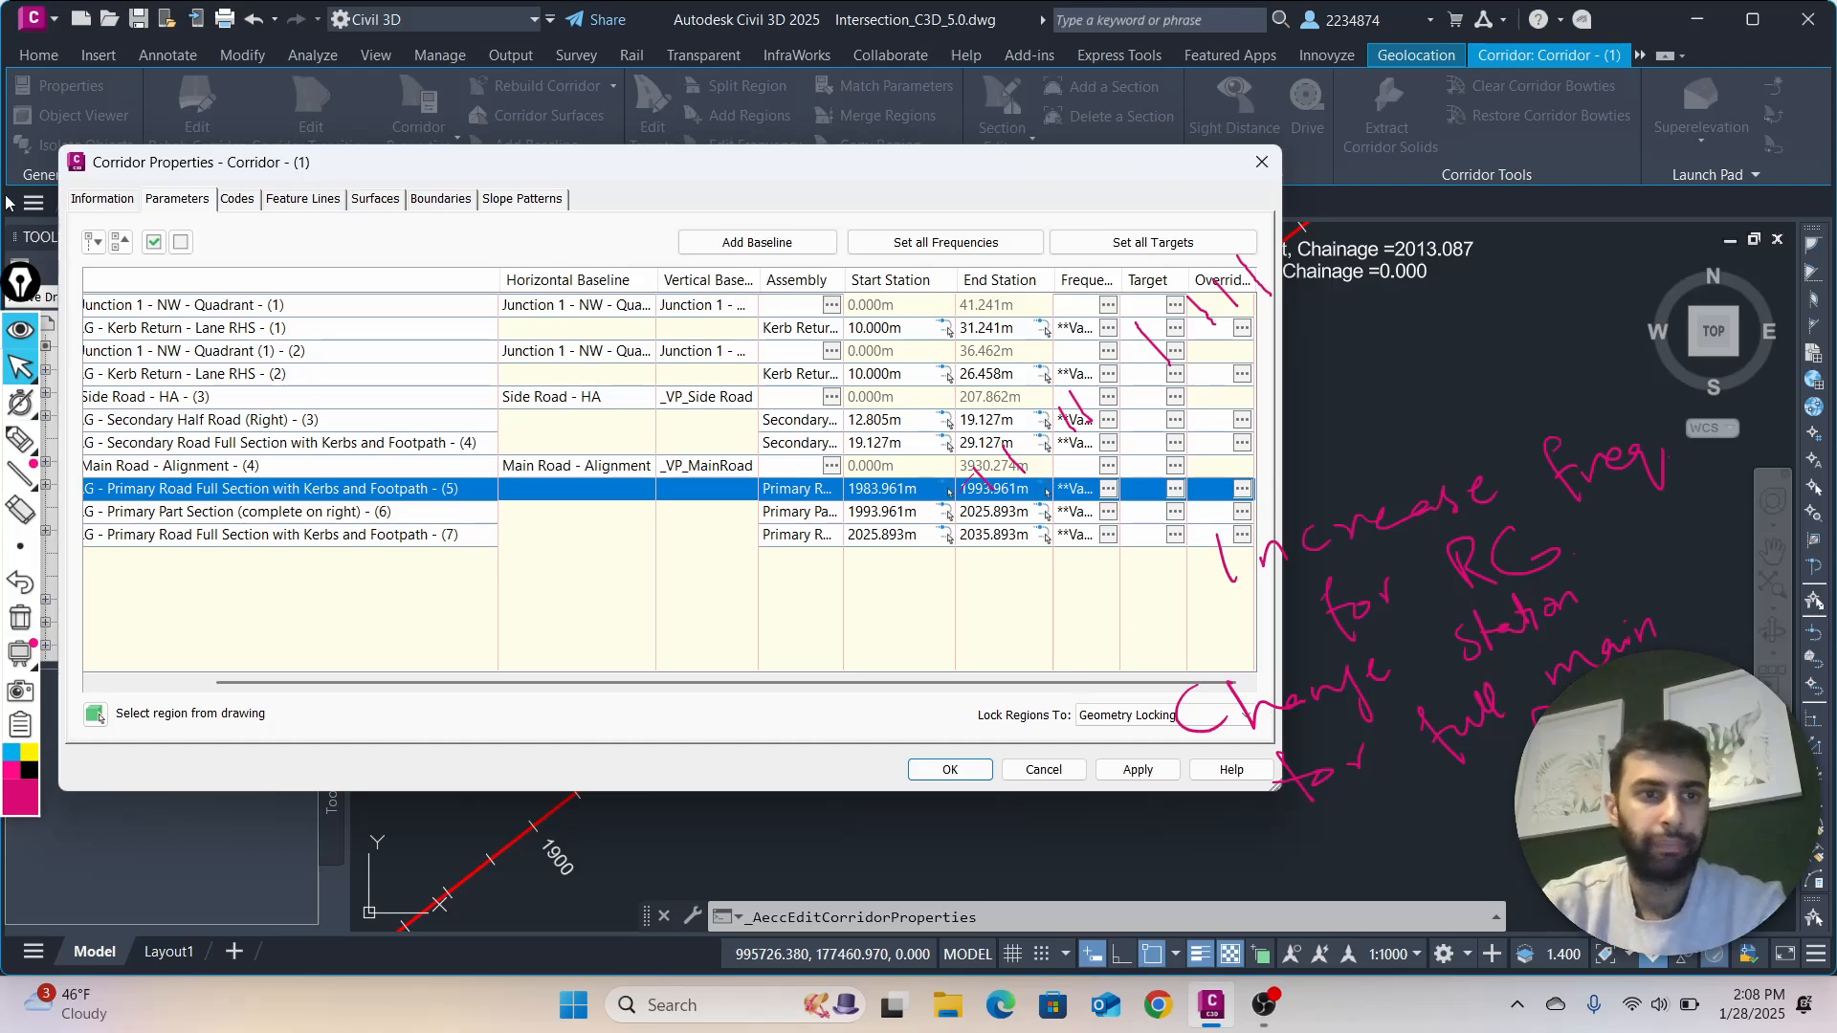
pyautogui.click(20, 510)
pyautogui.moveTo(1176, 425)
pyautogui.mouseDown()
pyautogui.moveTo(1069, 442)
pyautogui.moveTo(1325, 264)
pyautogui.moveTo(1286, 241)
pyautogui.mouseUp()
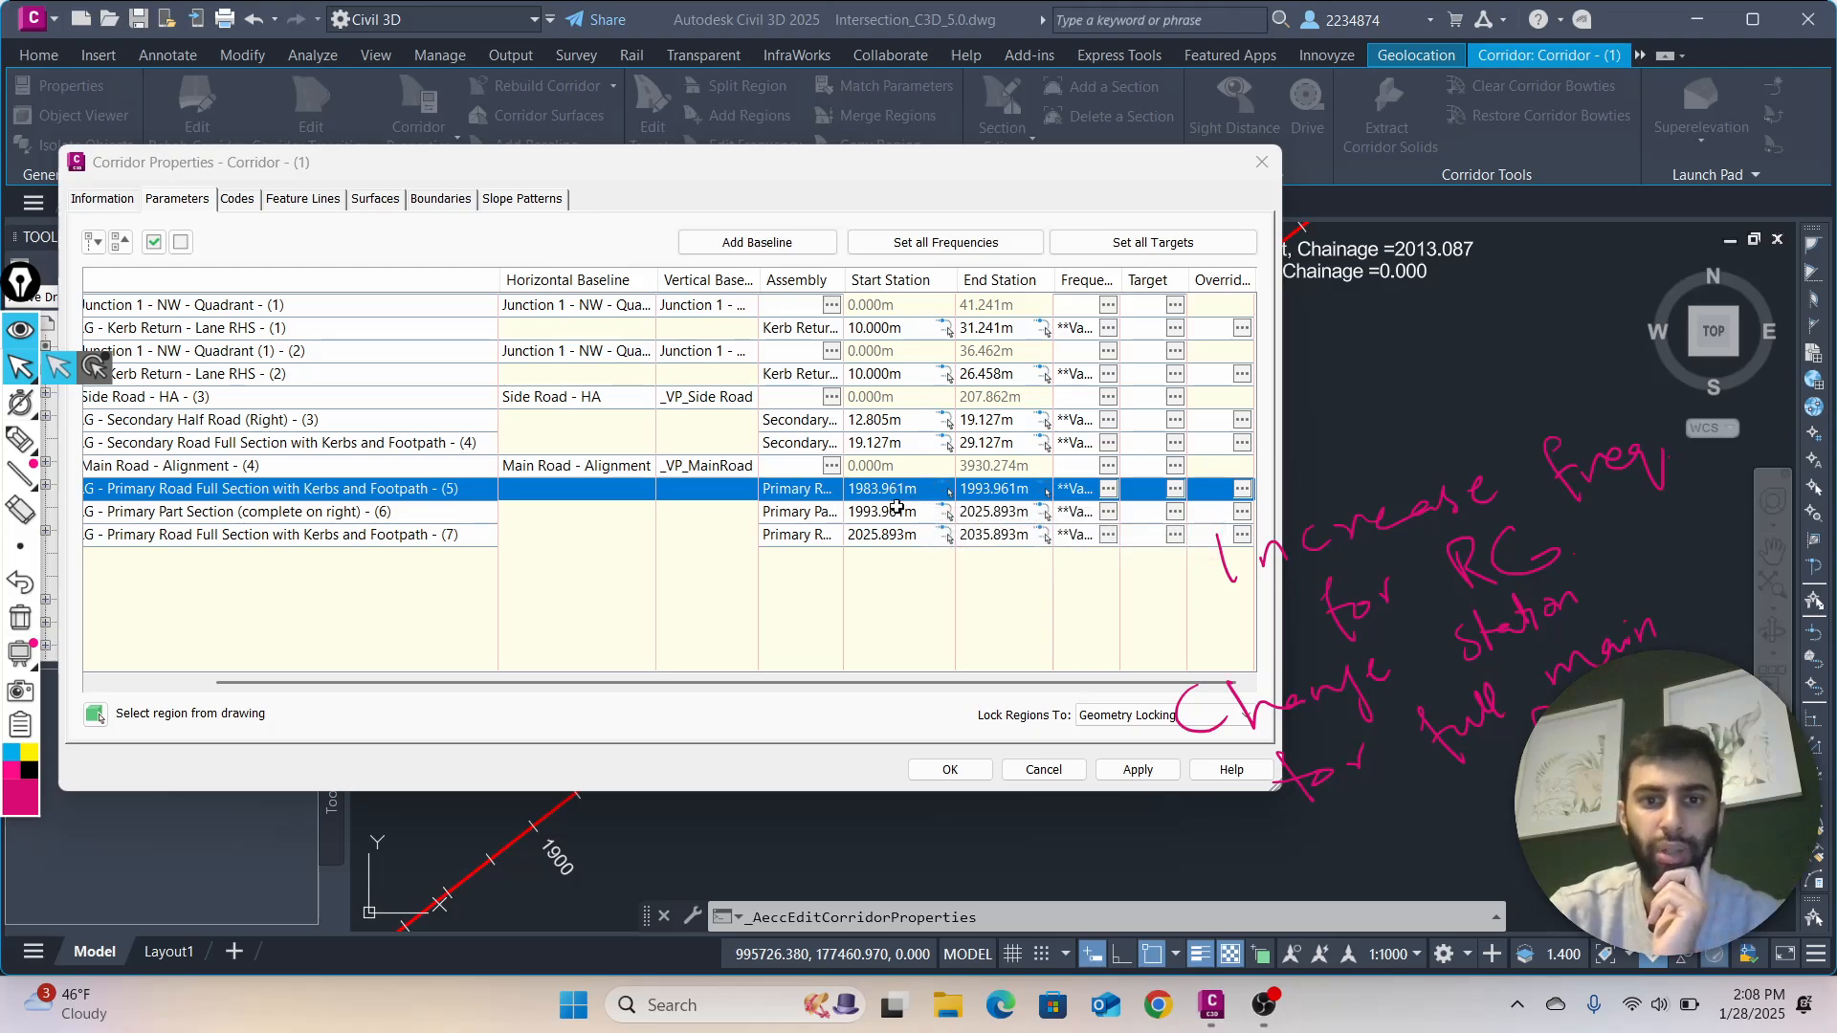
# Set the Along tangents assembly frequency of the Primary Road Full Section with Kerbs and Footpath - (5) region to 20 m
pyautogui.moveTo(972, 171); pyautogui.dragTo(1327, 75)
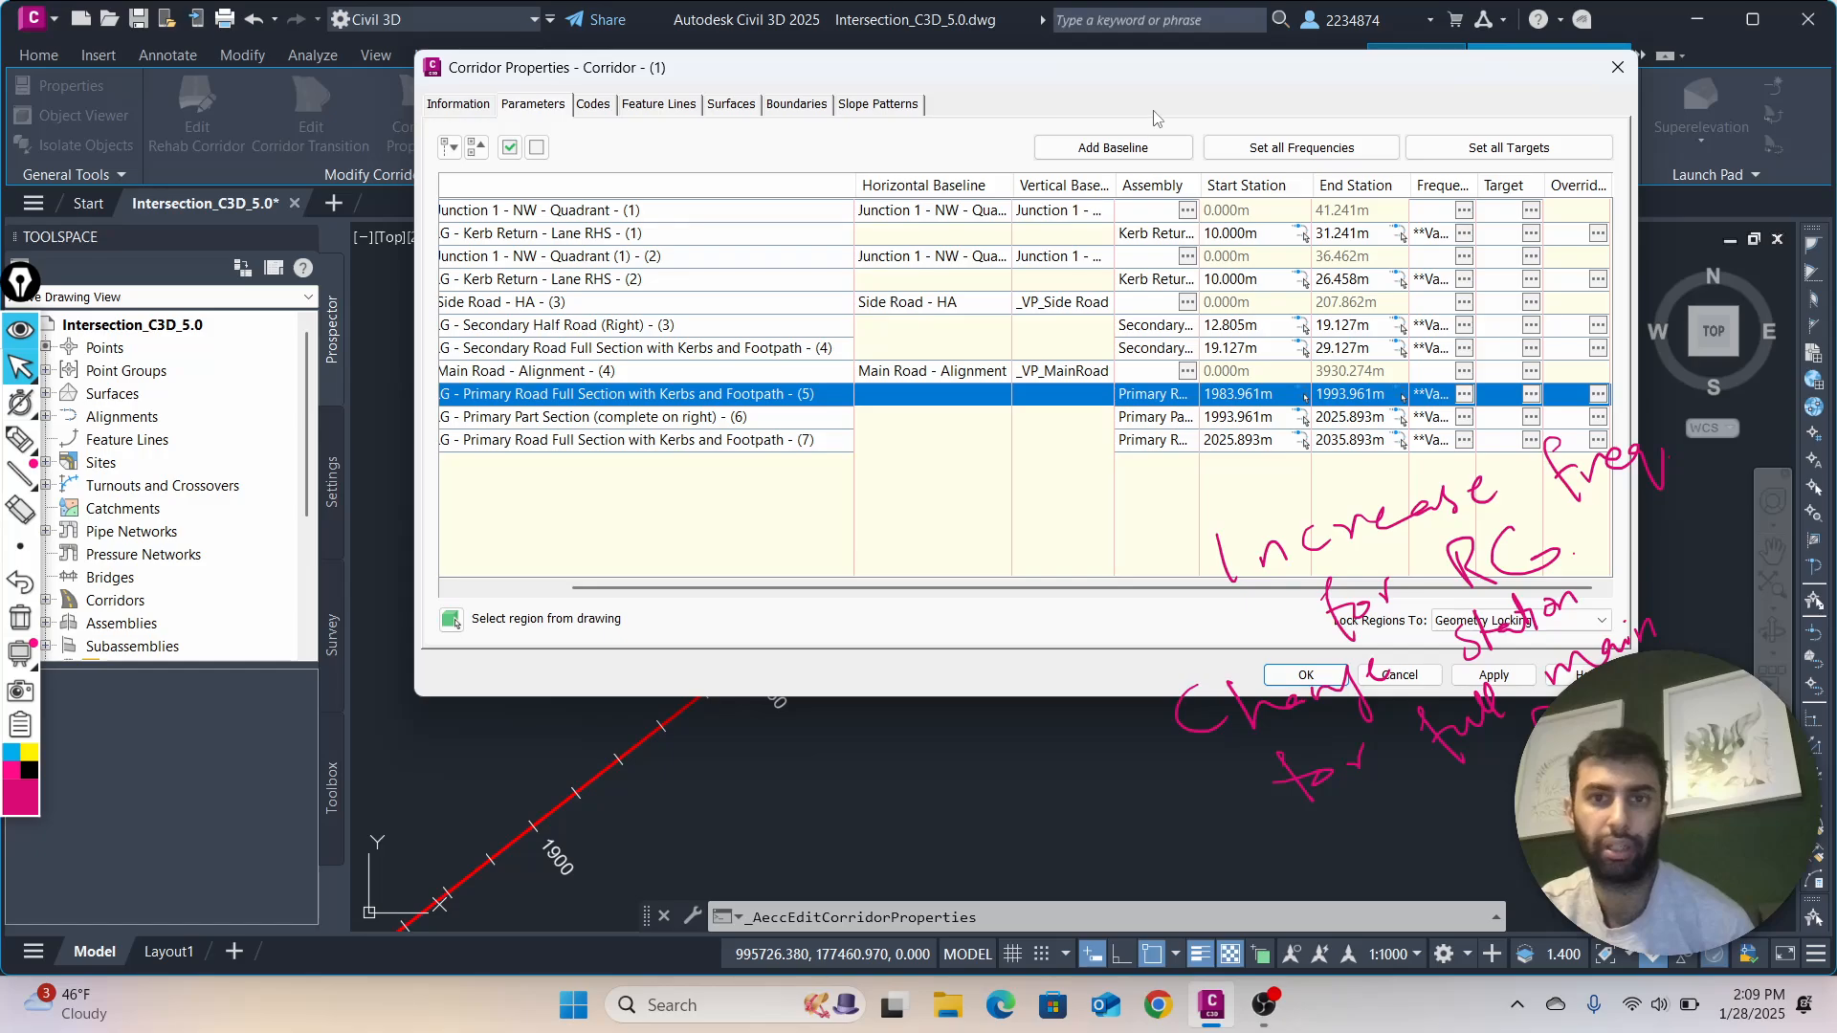
pyautogui.moveTo(1178, 75); pyautogui.dragTo(1248, 38)
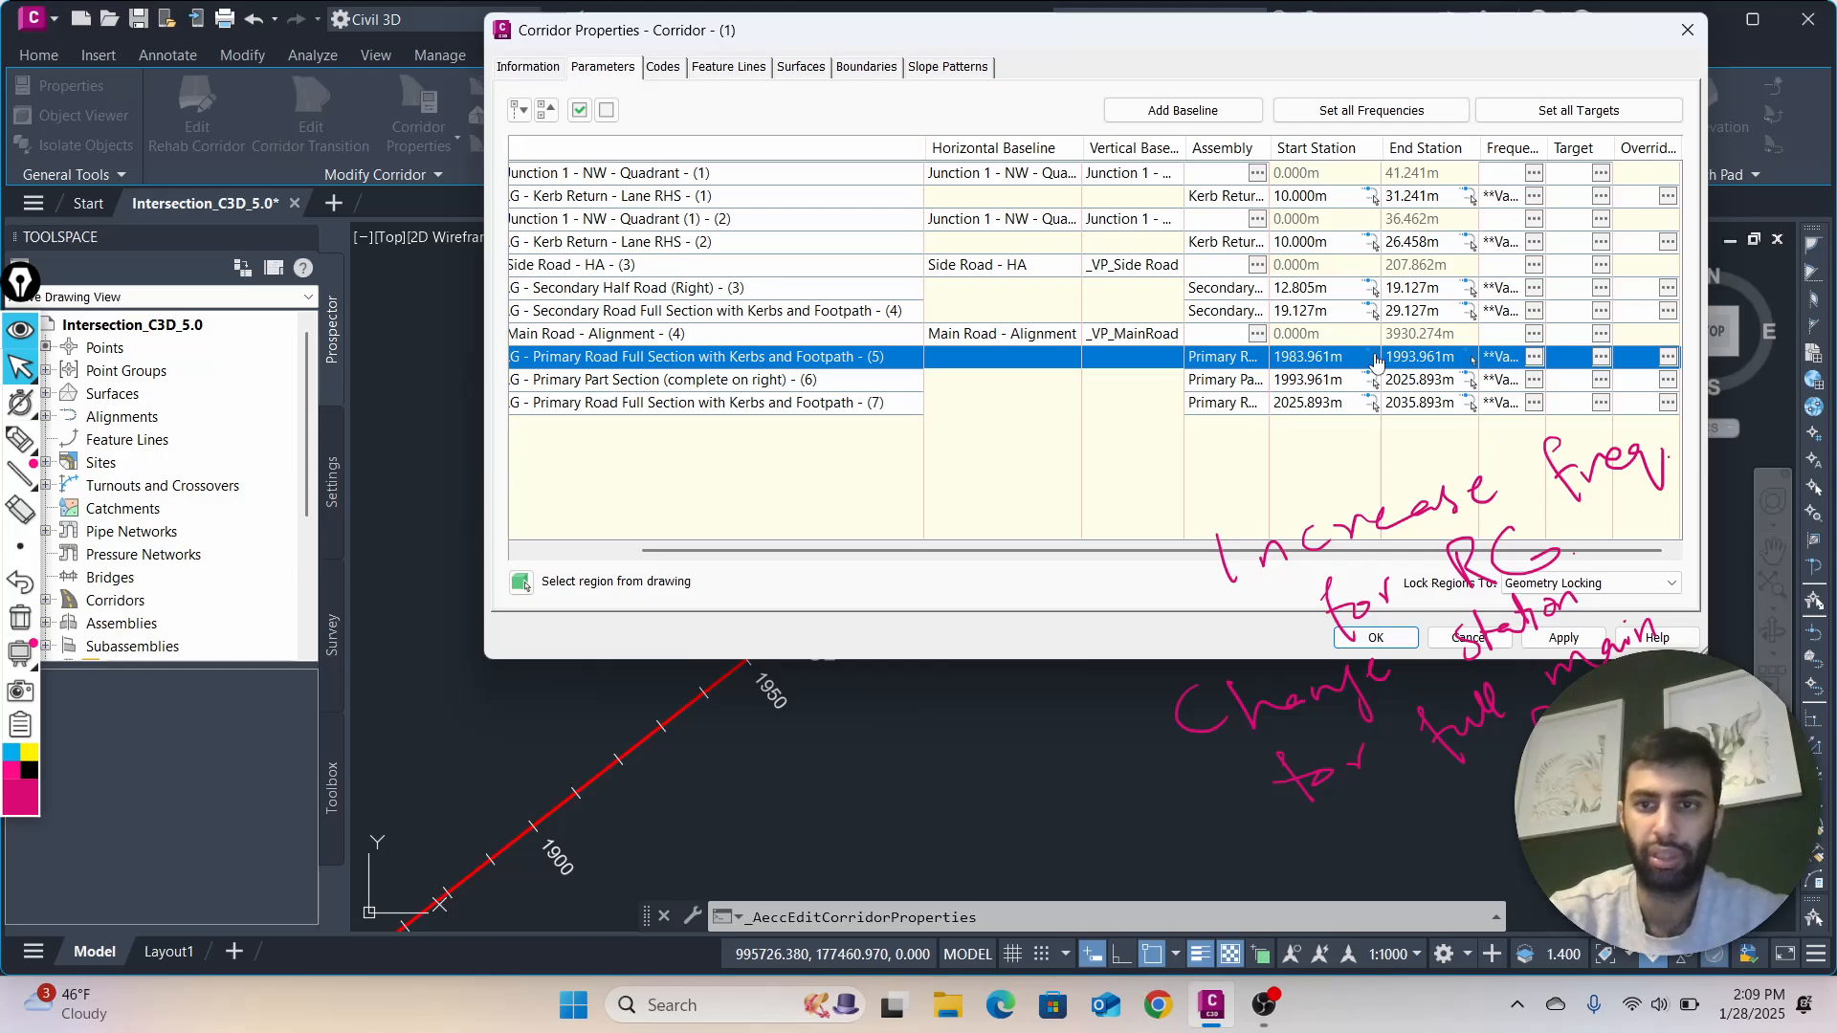
pyautogui.click(1535, 357)
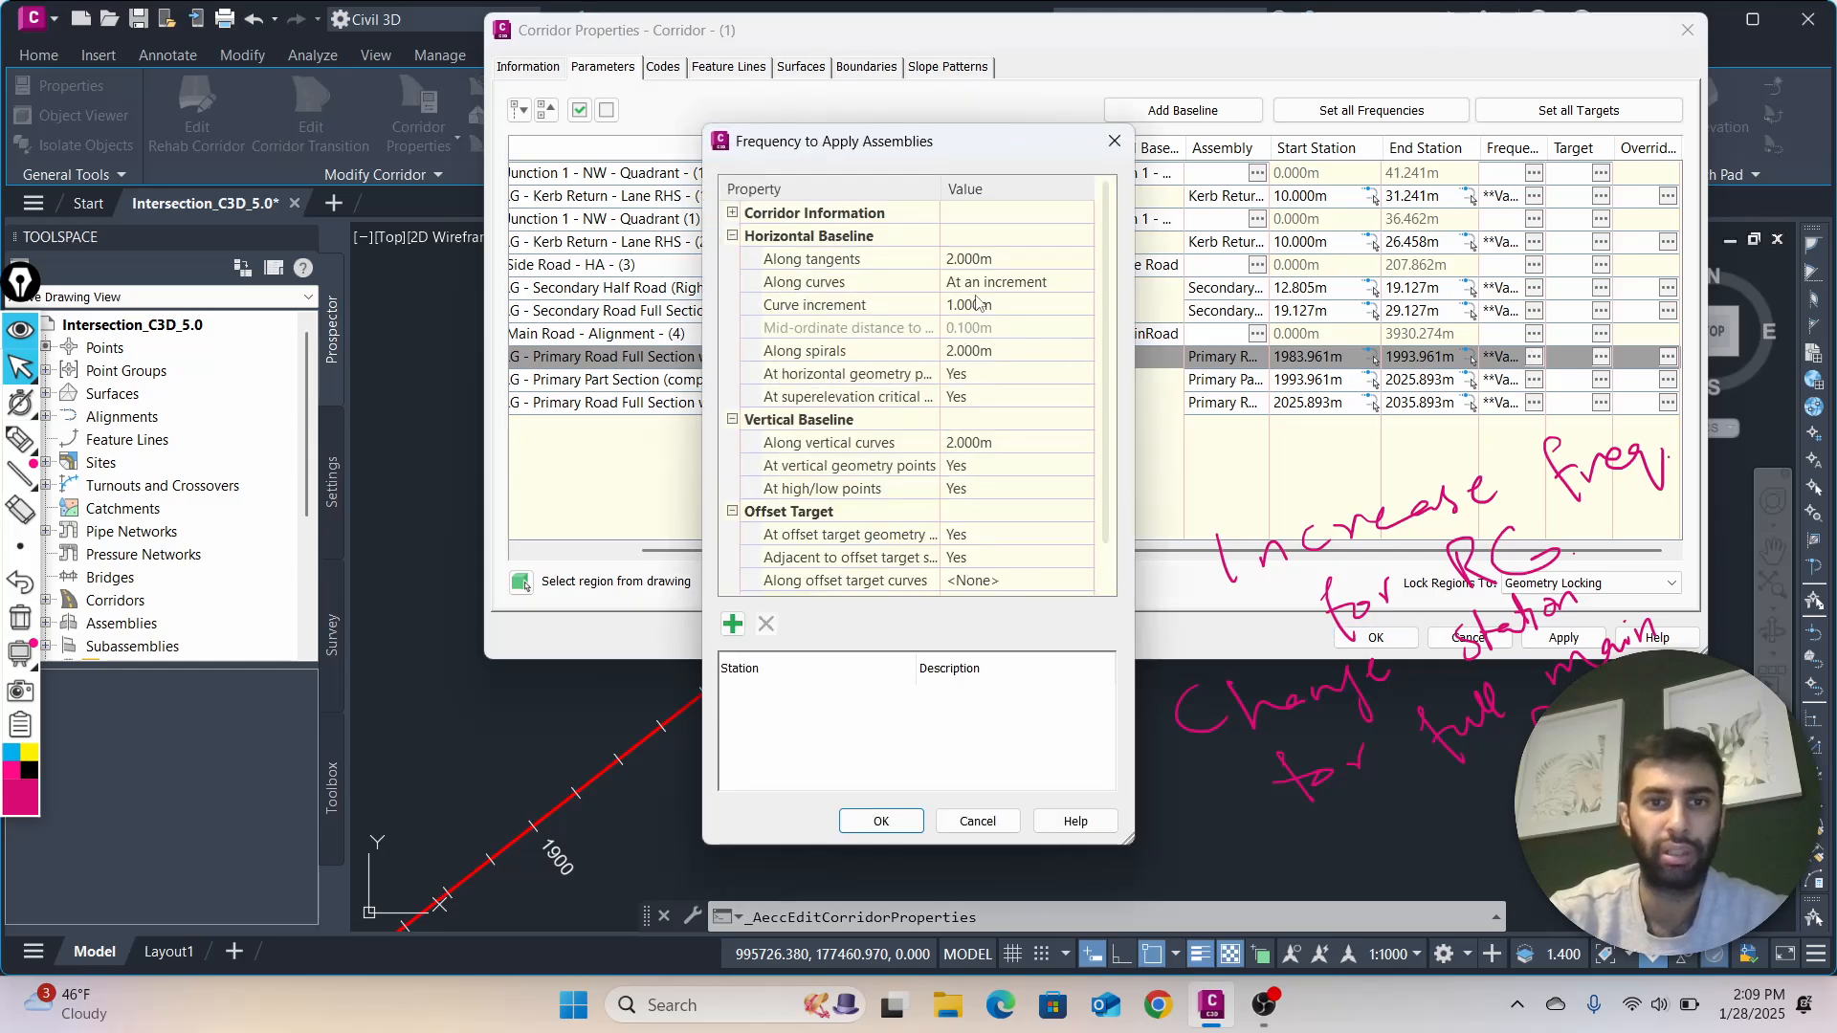
pyautogui.click(983, 268)
pyautogui.click(954, 258)
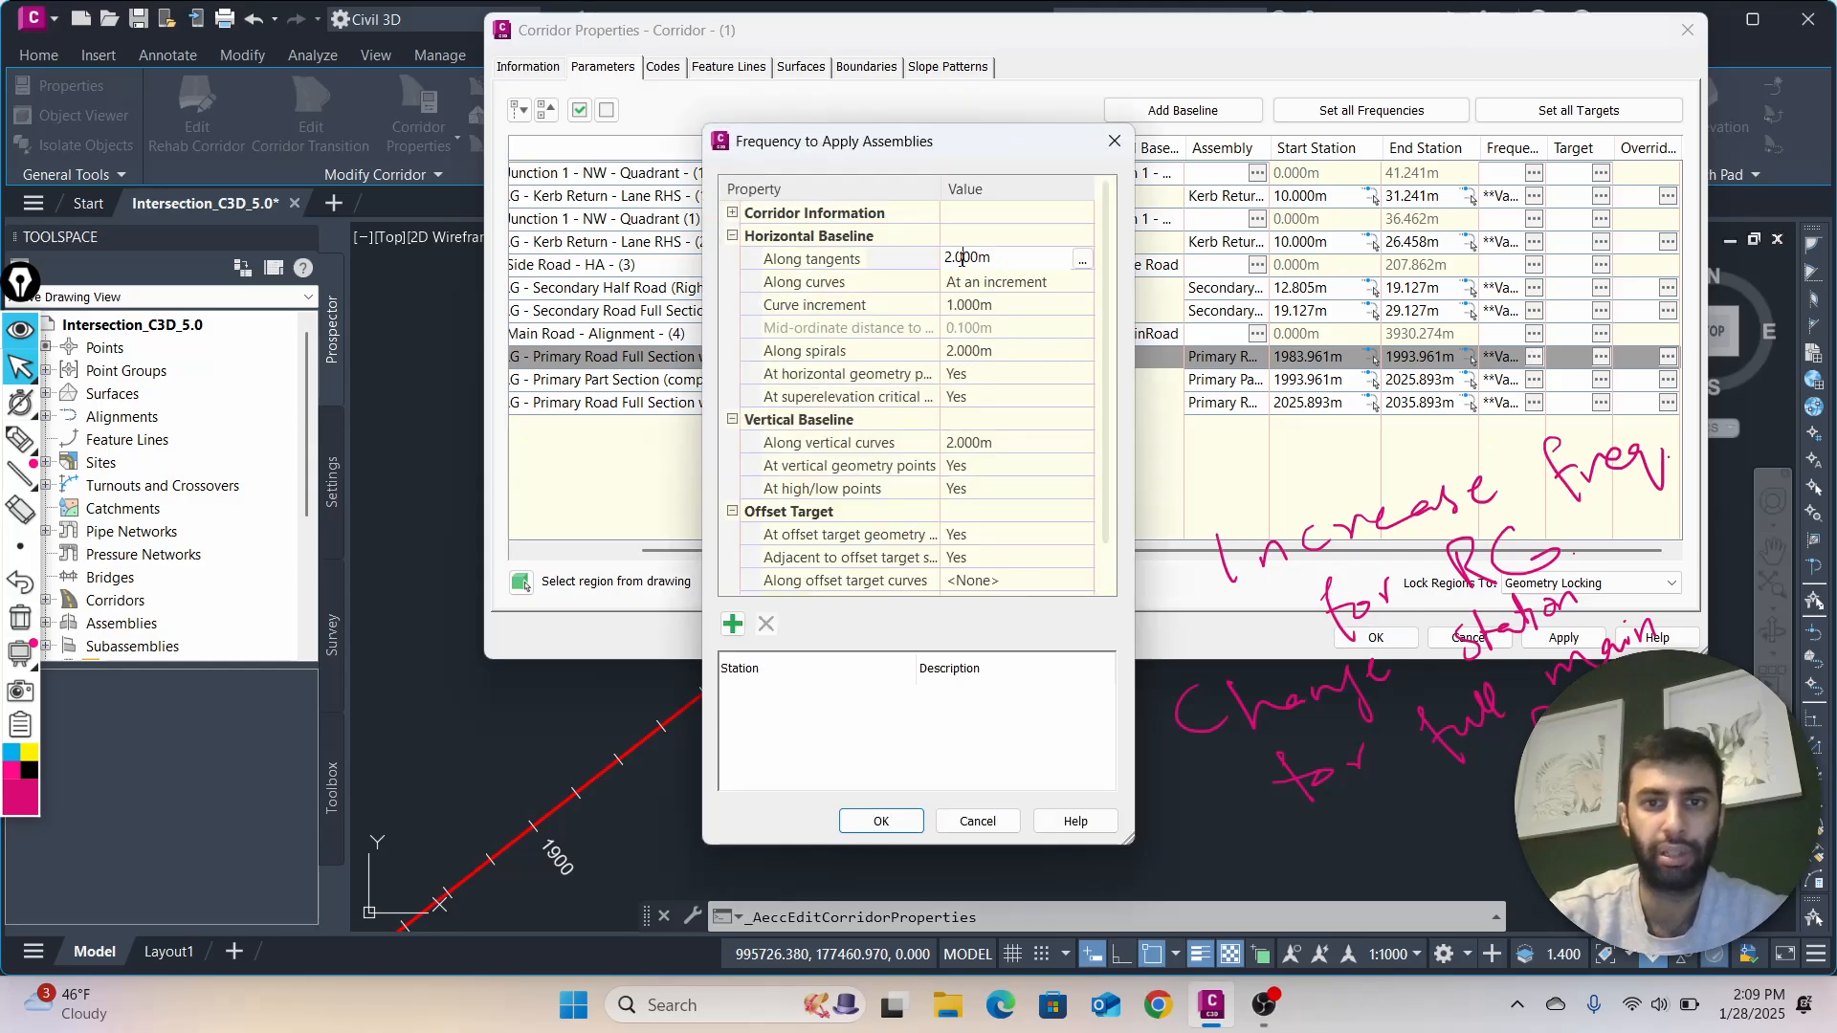
pyautogui.write('0')
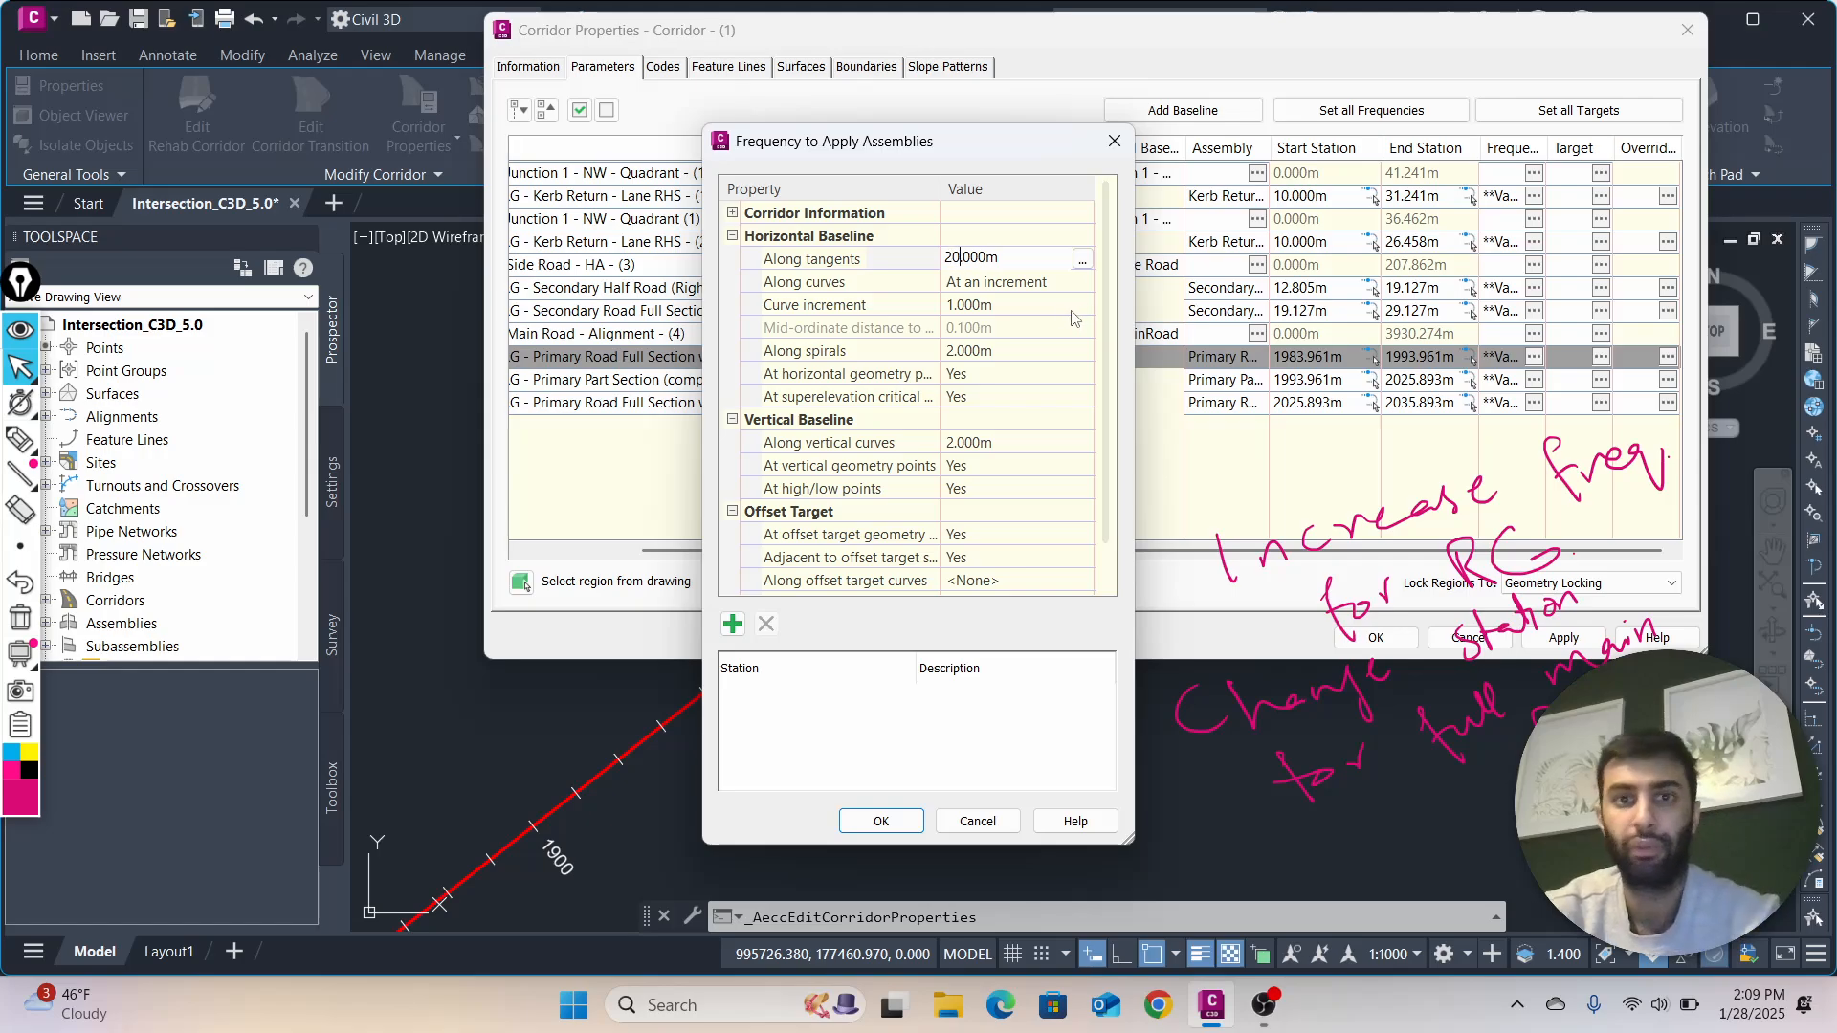
pyautogui.press('Return')
# Set the region's horizontal baseline curve increment to 10 m and its Along spirals frequency to 20 m
pyautogui.click(962, 304)
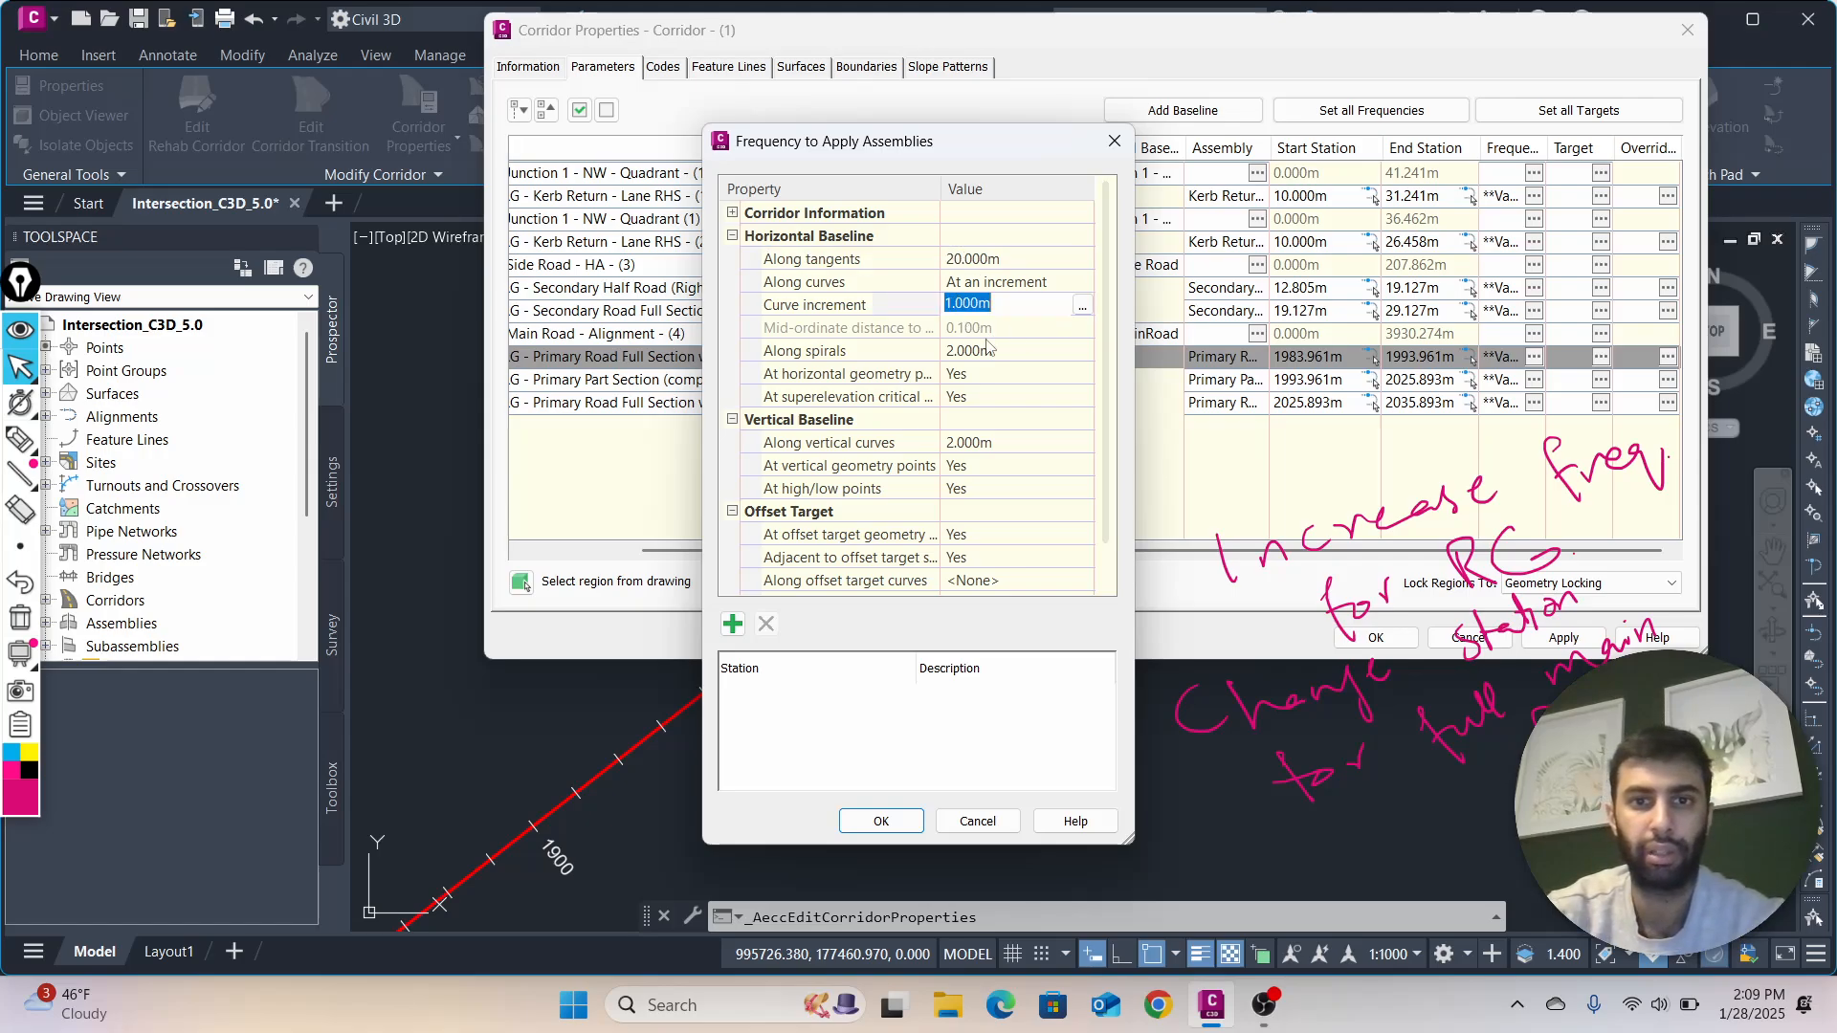
pyautogui.click(953, 304)
pyautogui.write('0')
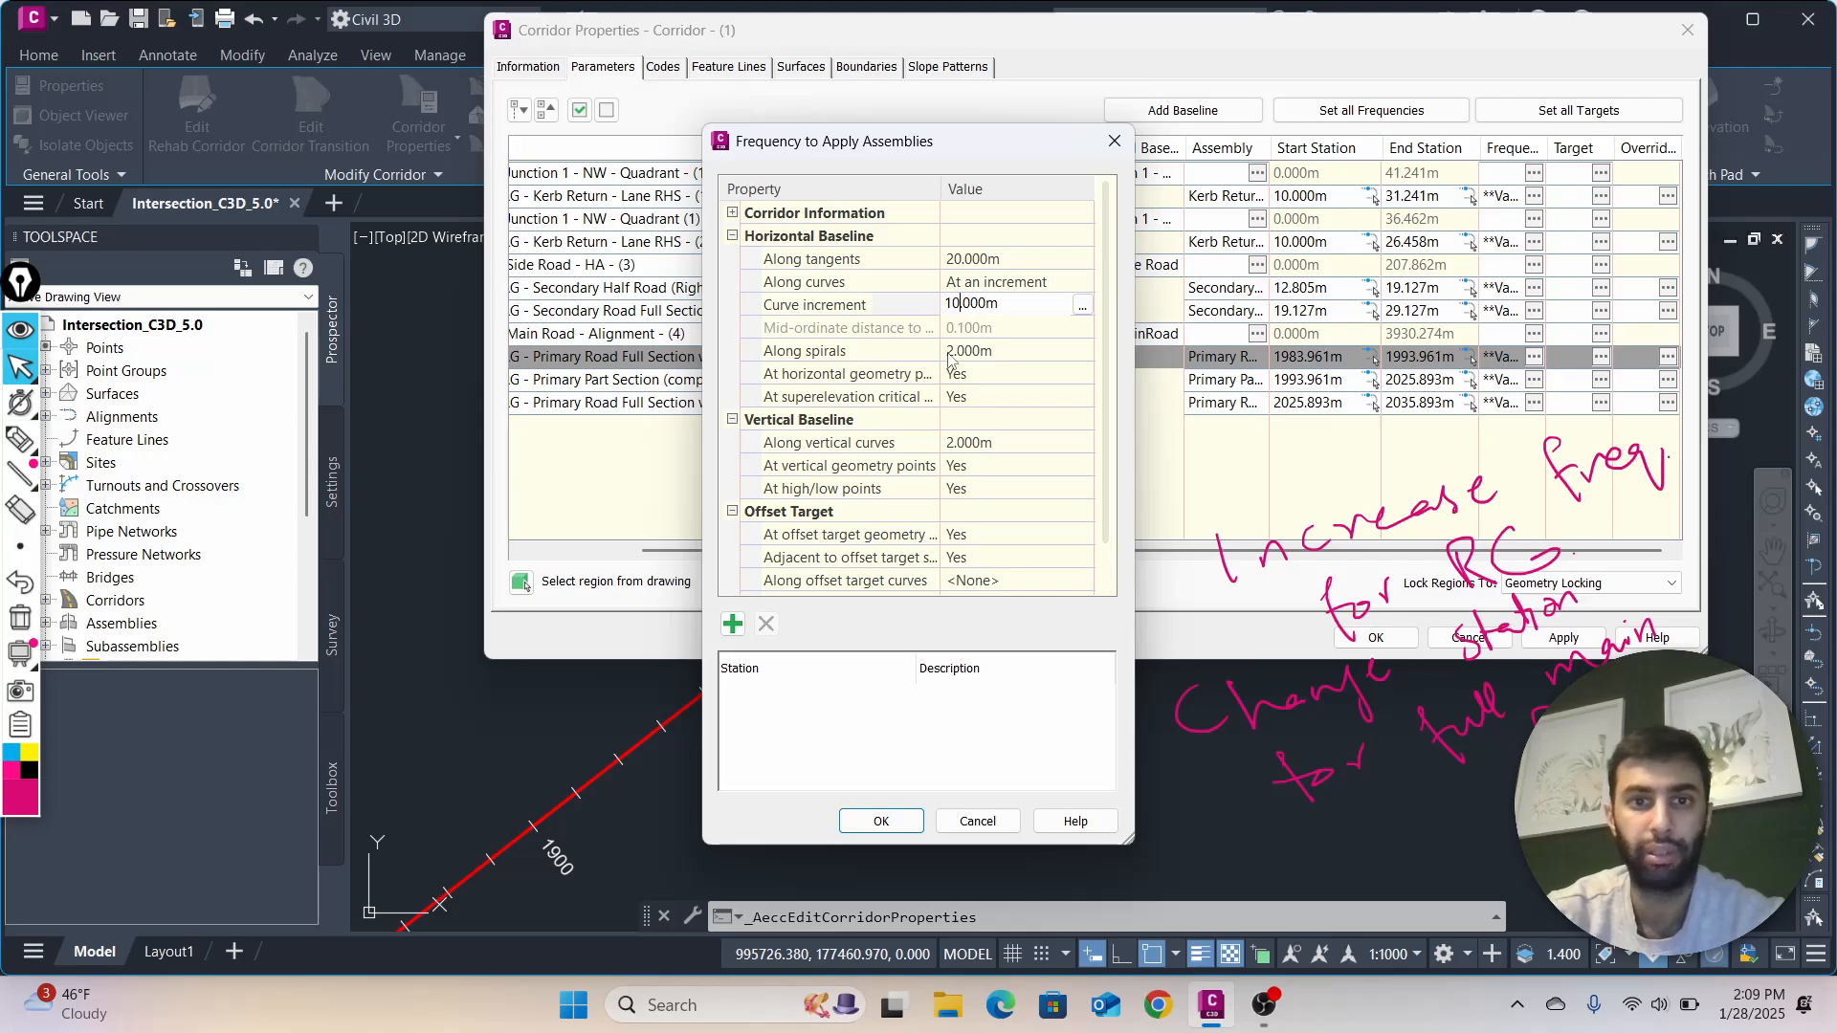
pyautogui.press('Return')
pyautogui.click(957, 351)
pyautogui.click(953, 351)
pyautogui.write('0')
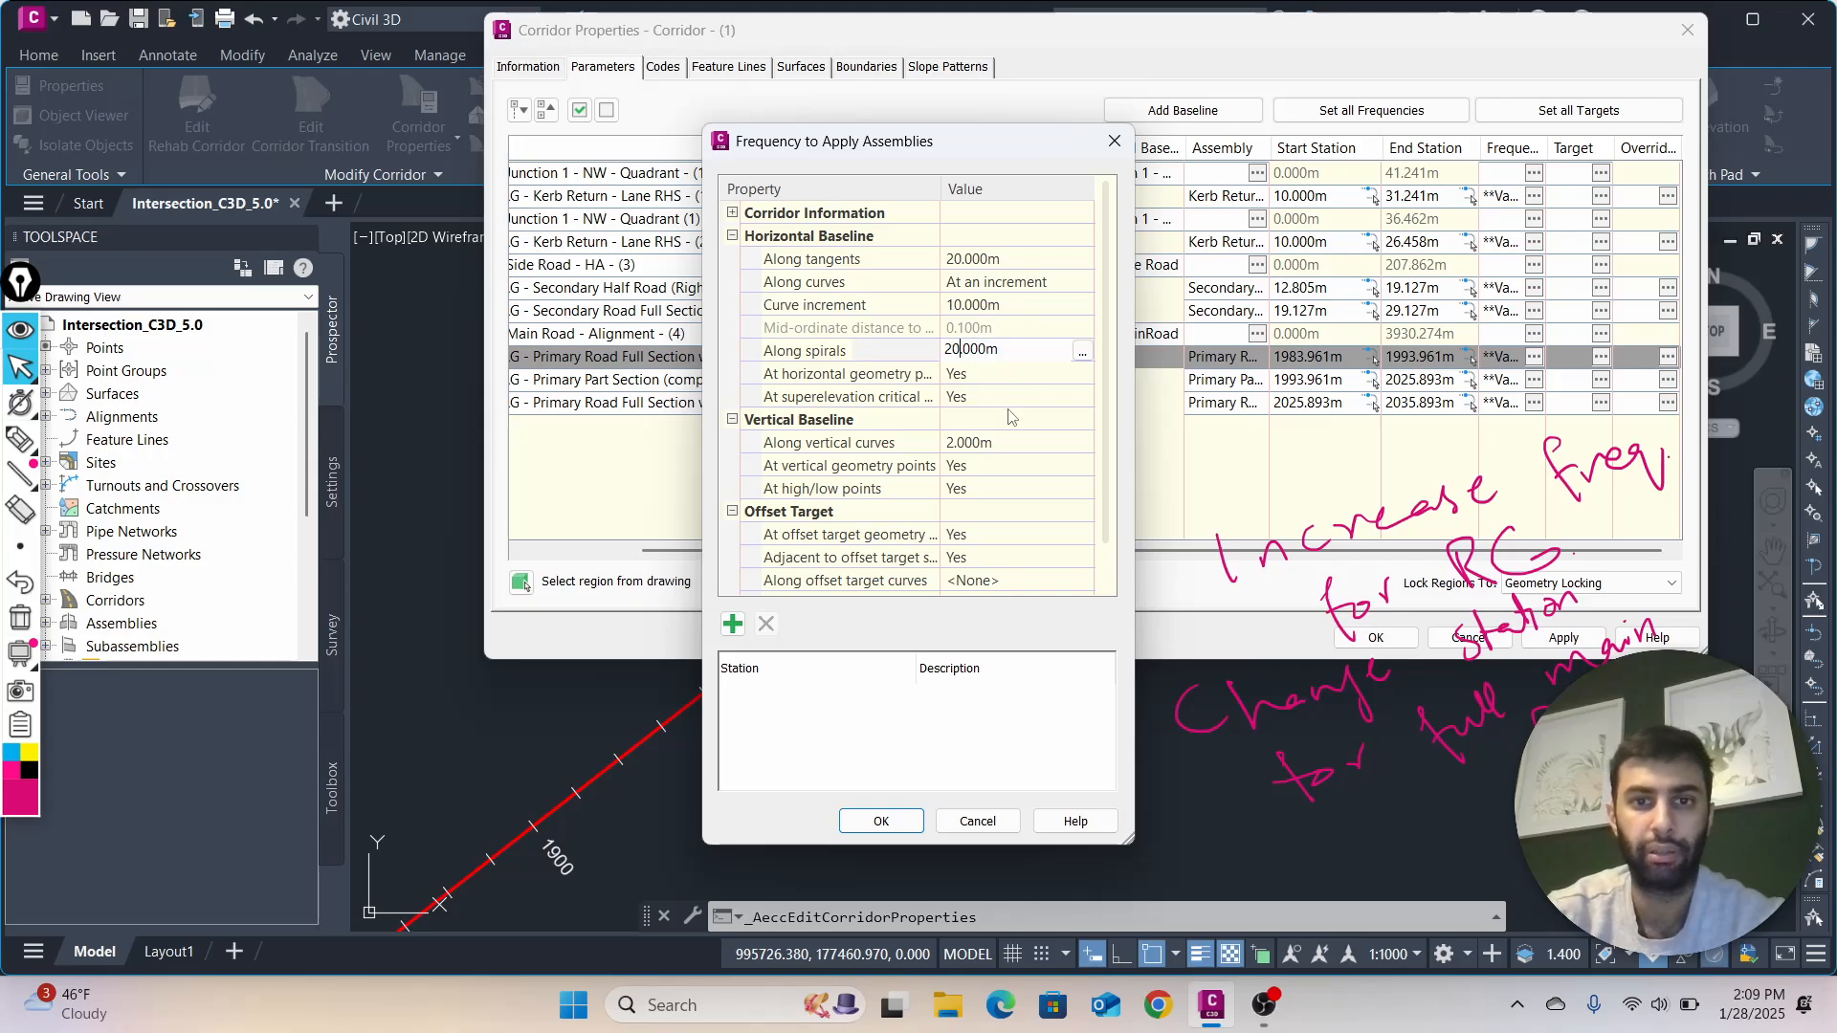
pyautogui.press('Return')
# Set the region's Along vertical curves frequency to 20 m and accept the frequency settings
pyautogui.click(961, 442)
pyautogui.press('Home')
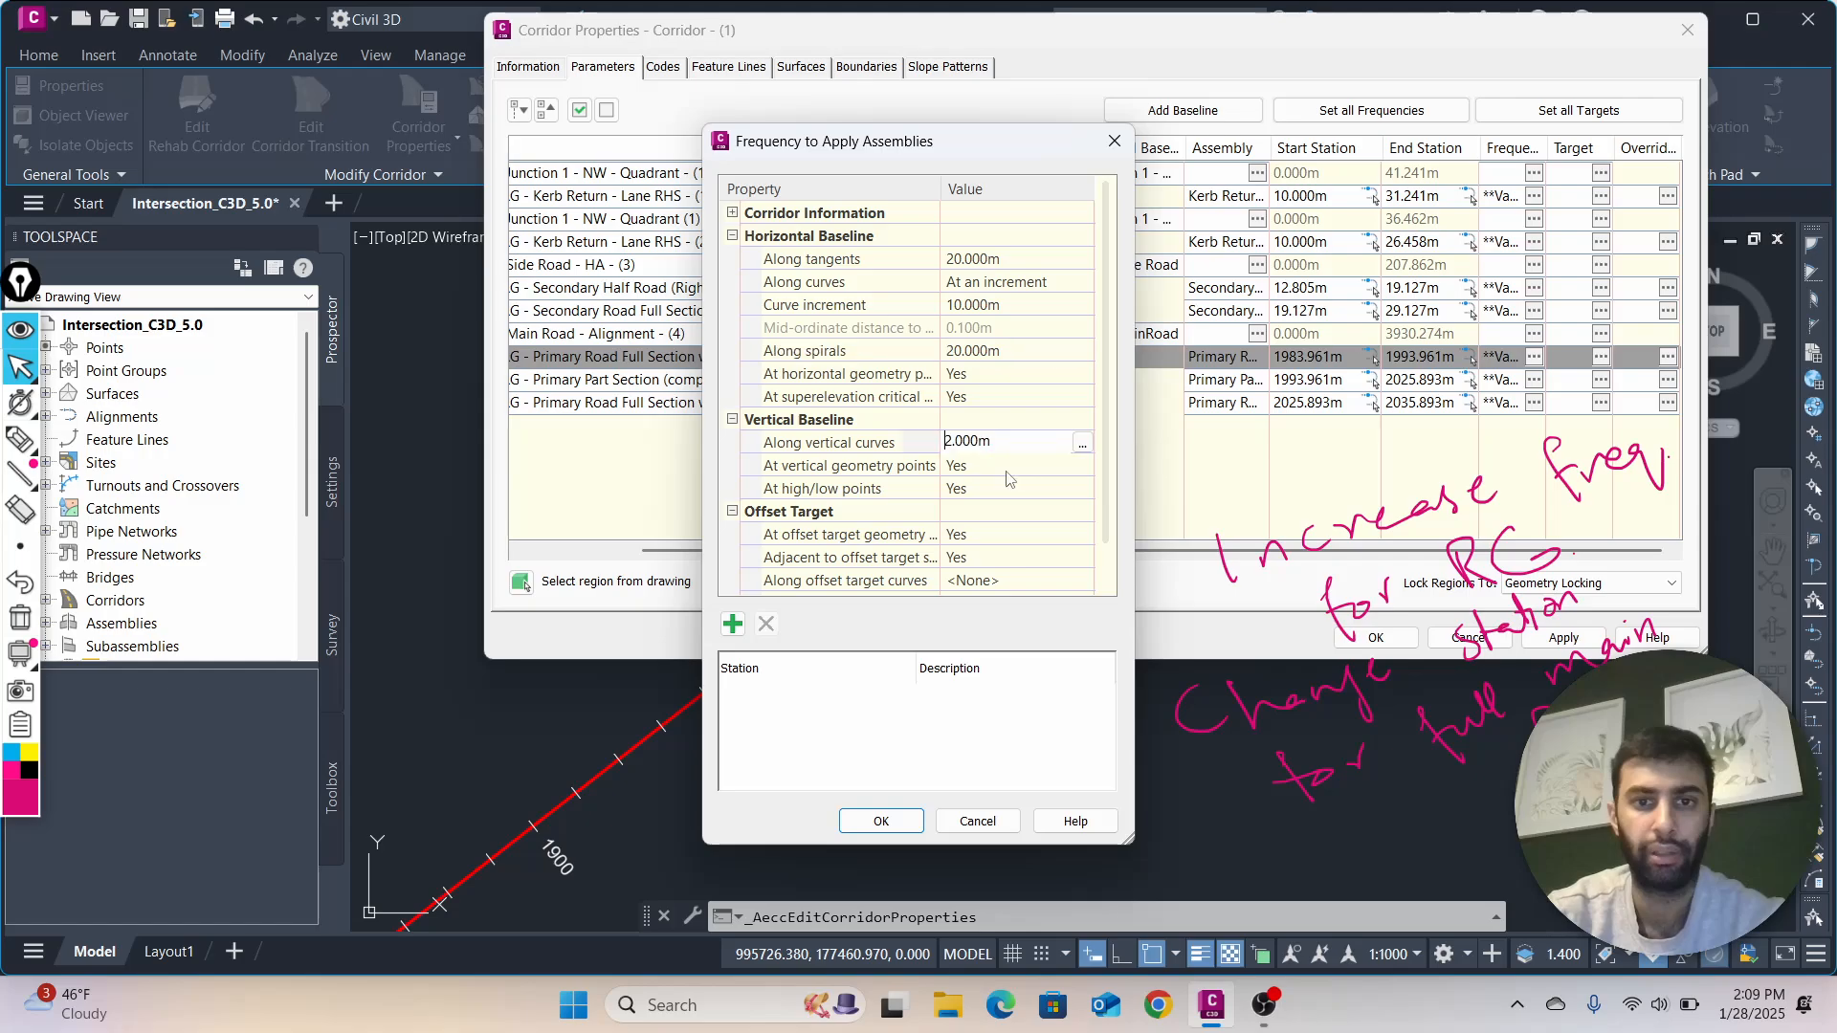
pyautogui.write('0')
pyautogui.scroll(-1, 1010, 478)
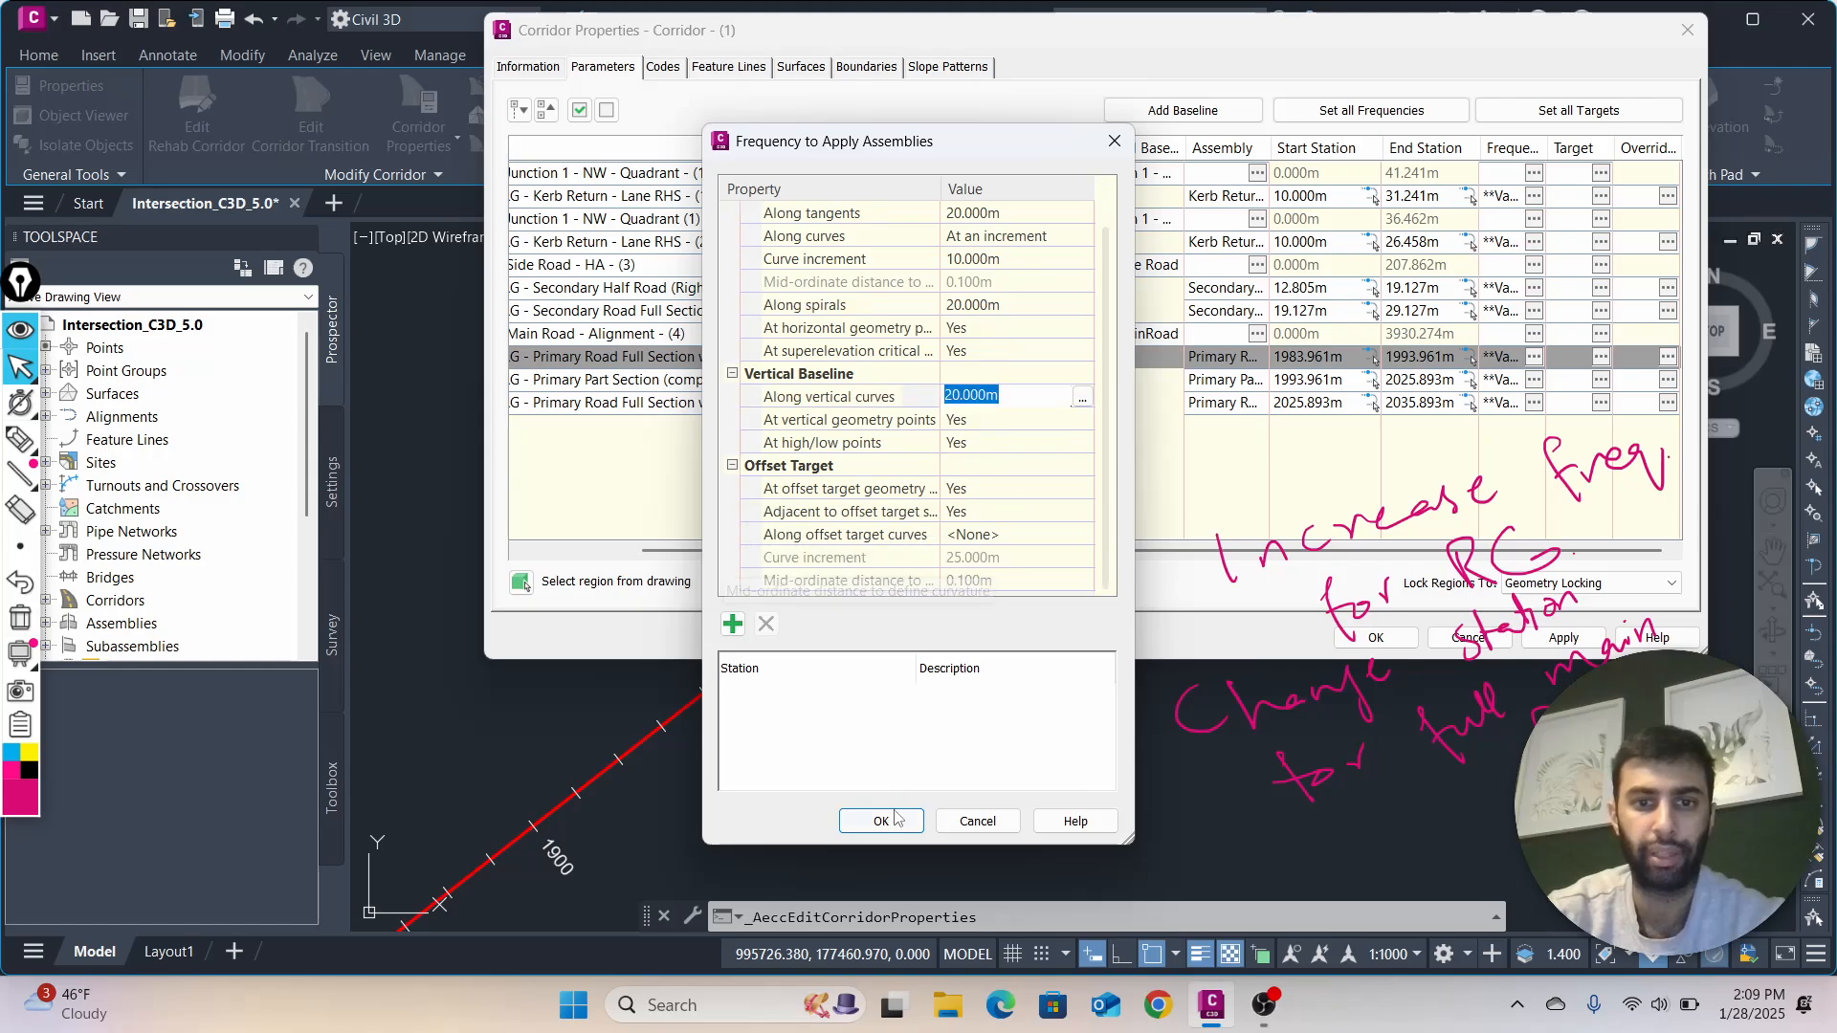
pyautogui.click(880, 821)
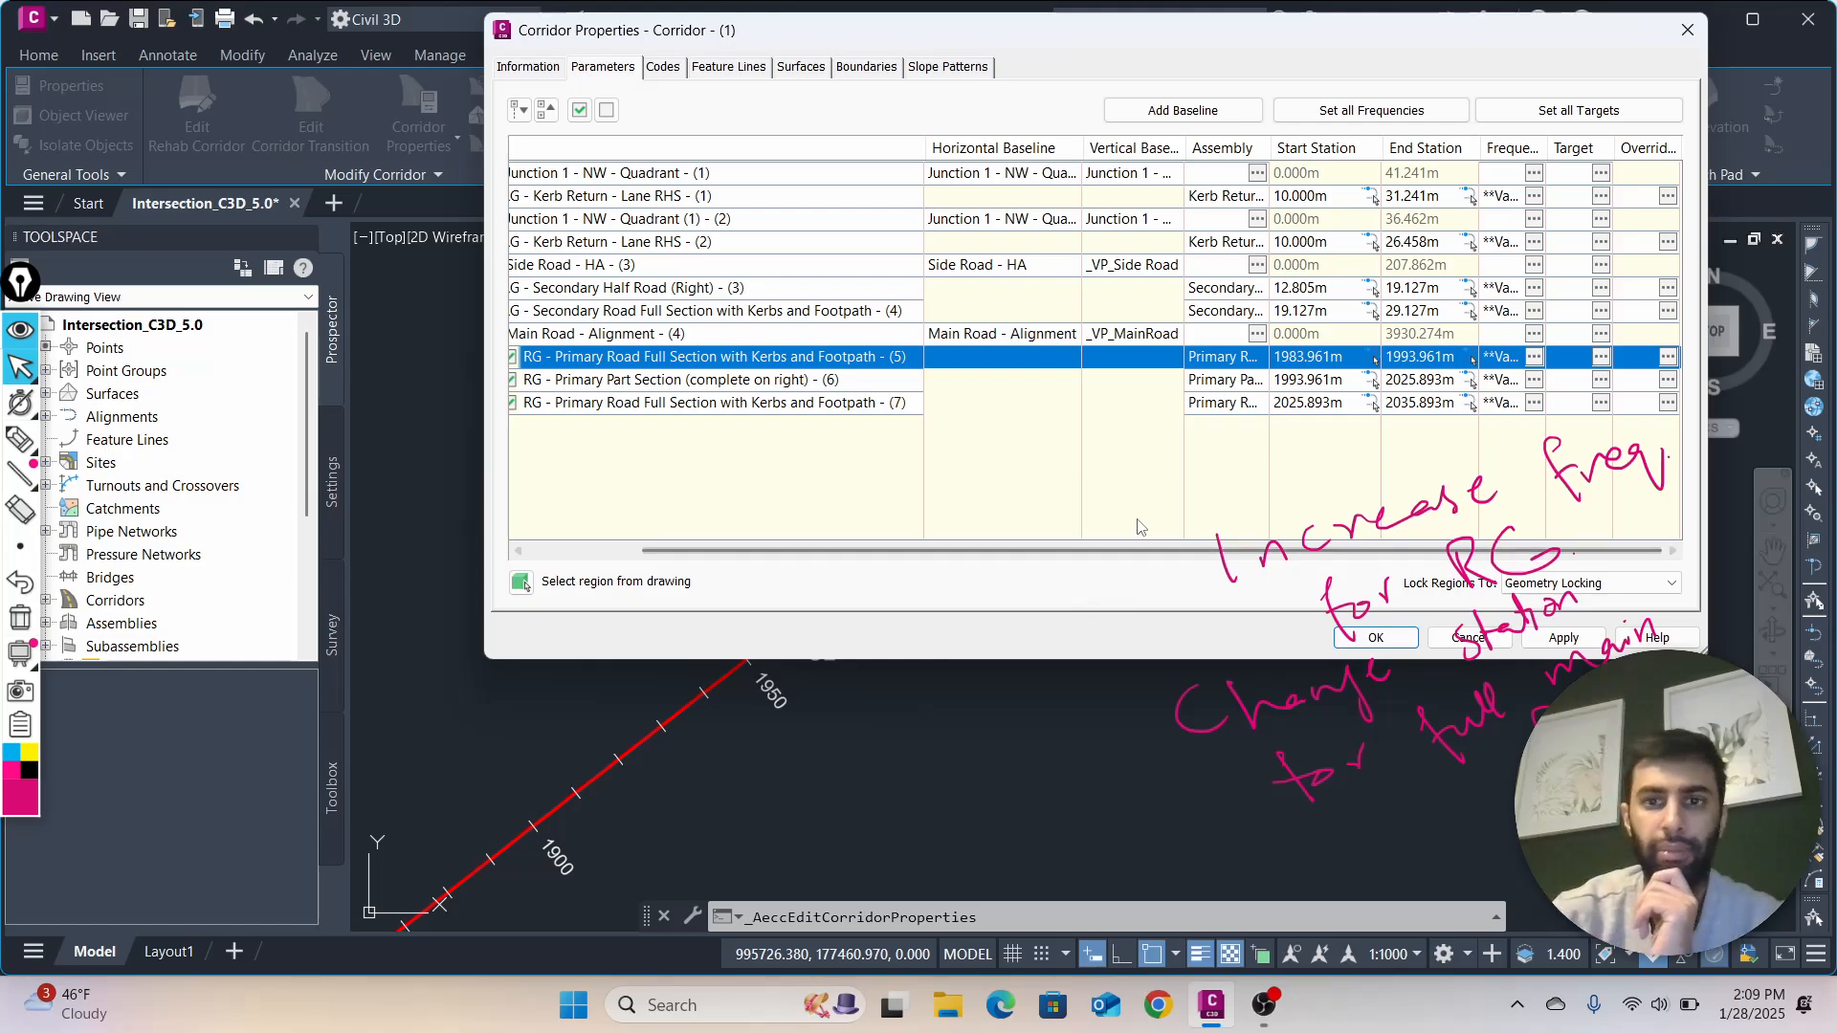
# Set the start station of the Primary Road Full Section - (5) region to 0.000 m by picking the Main Road alignment's start point in the drawing
pyautogui.click(1333, 361)
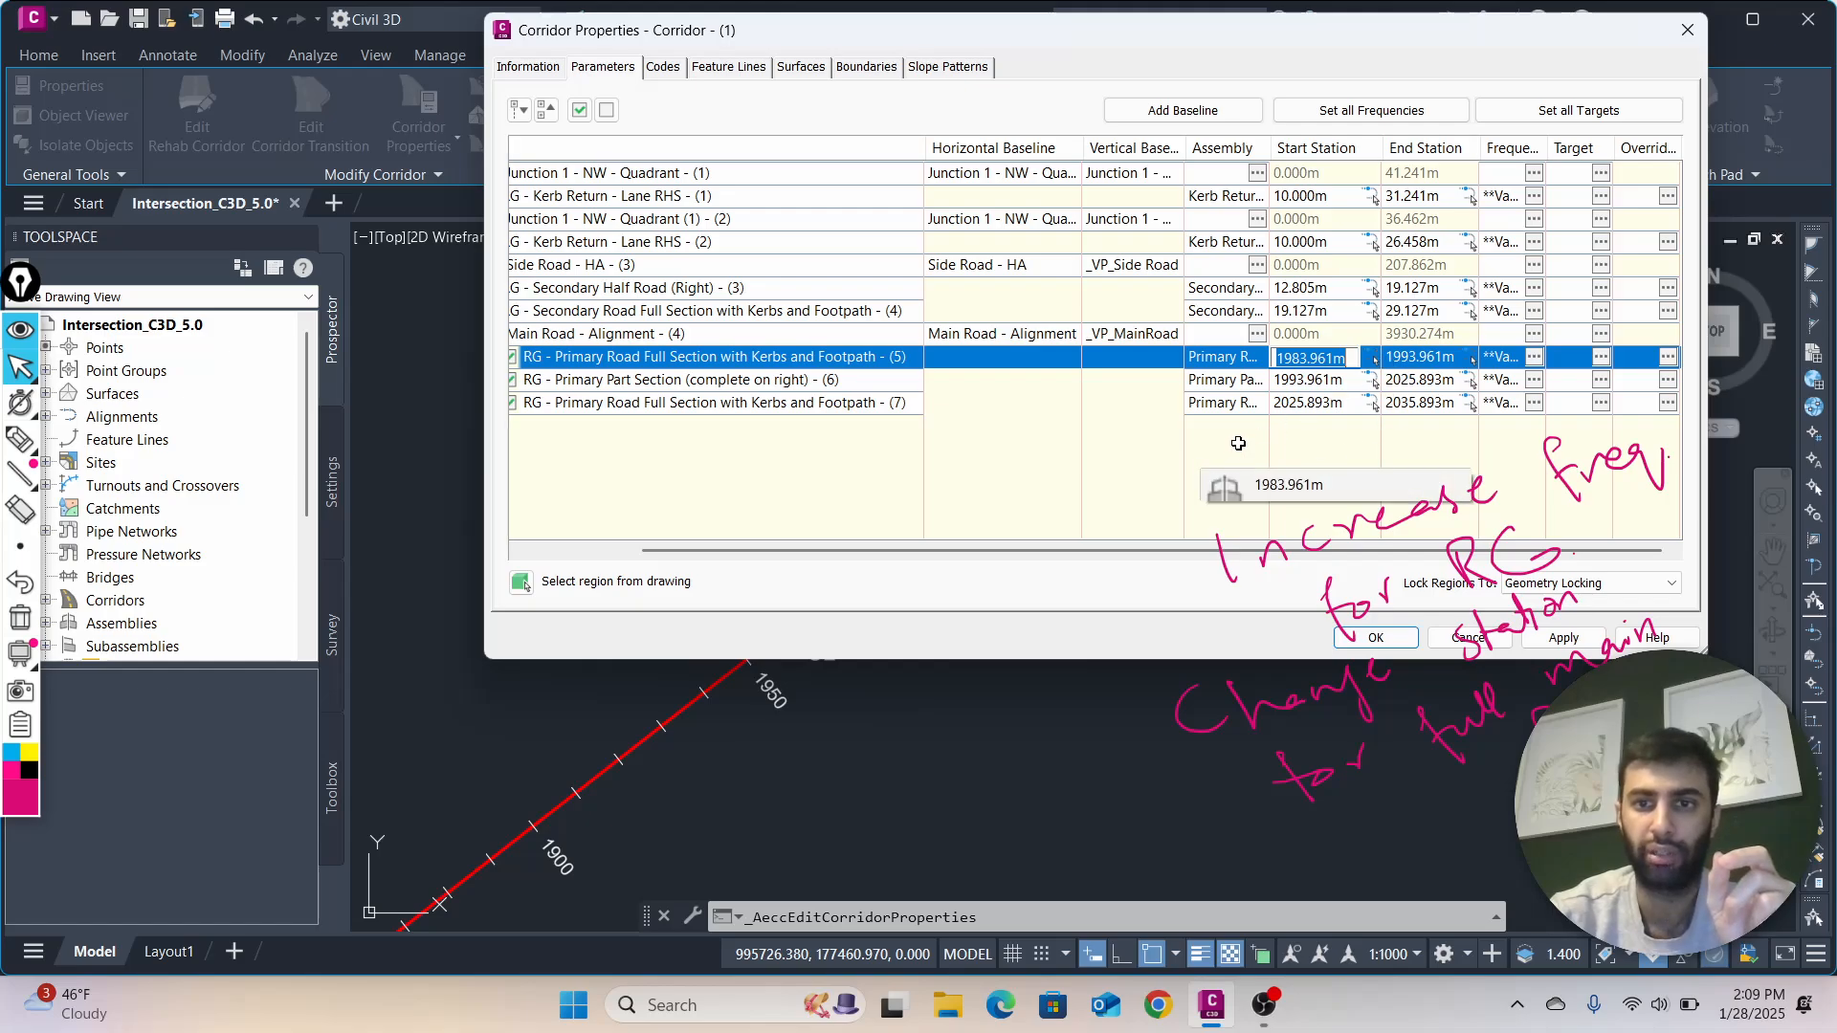
pyautogui.click(1202, 445)
pyautogui.click(1375, 637)
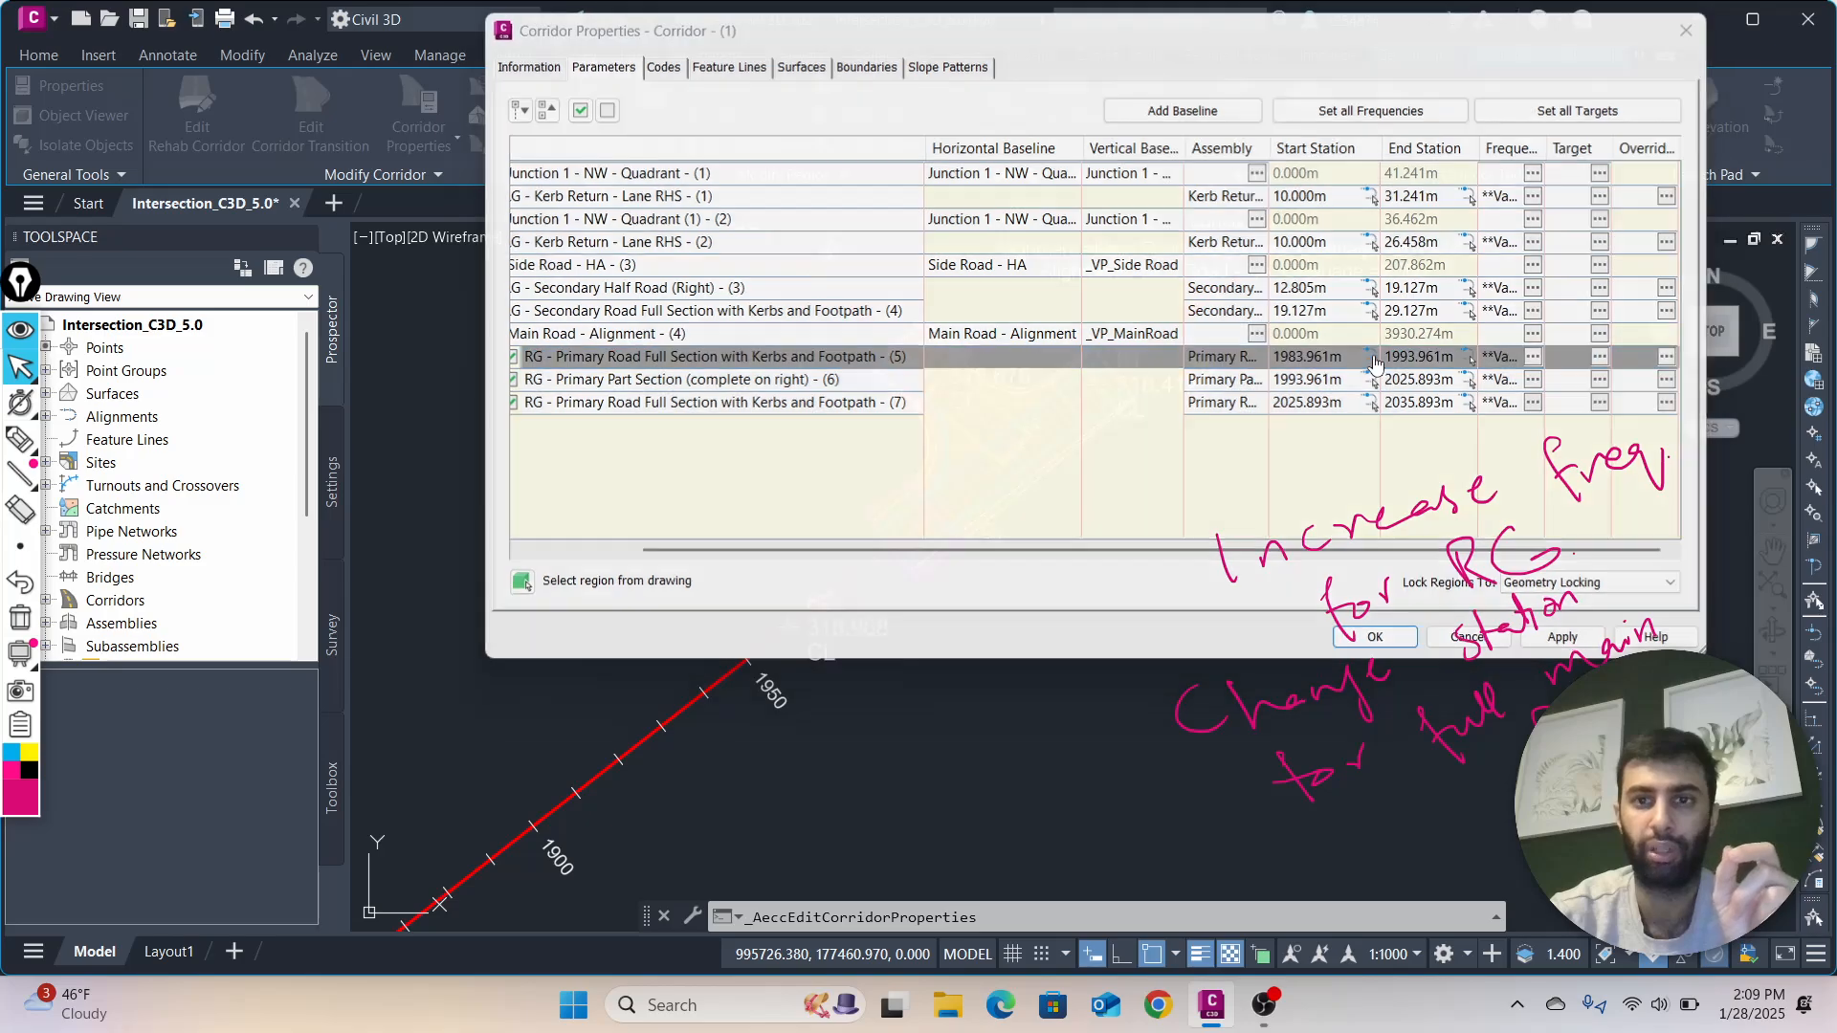
pyautogui.scroll(-3, 574, 641)
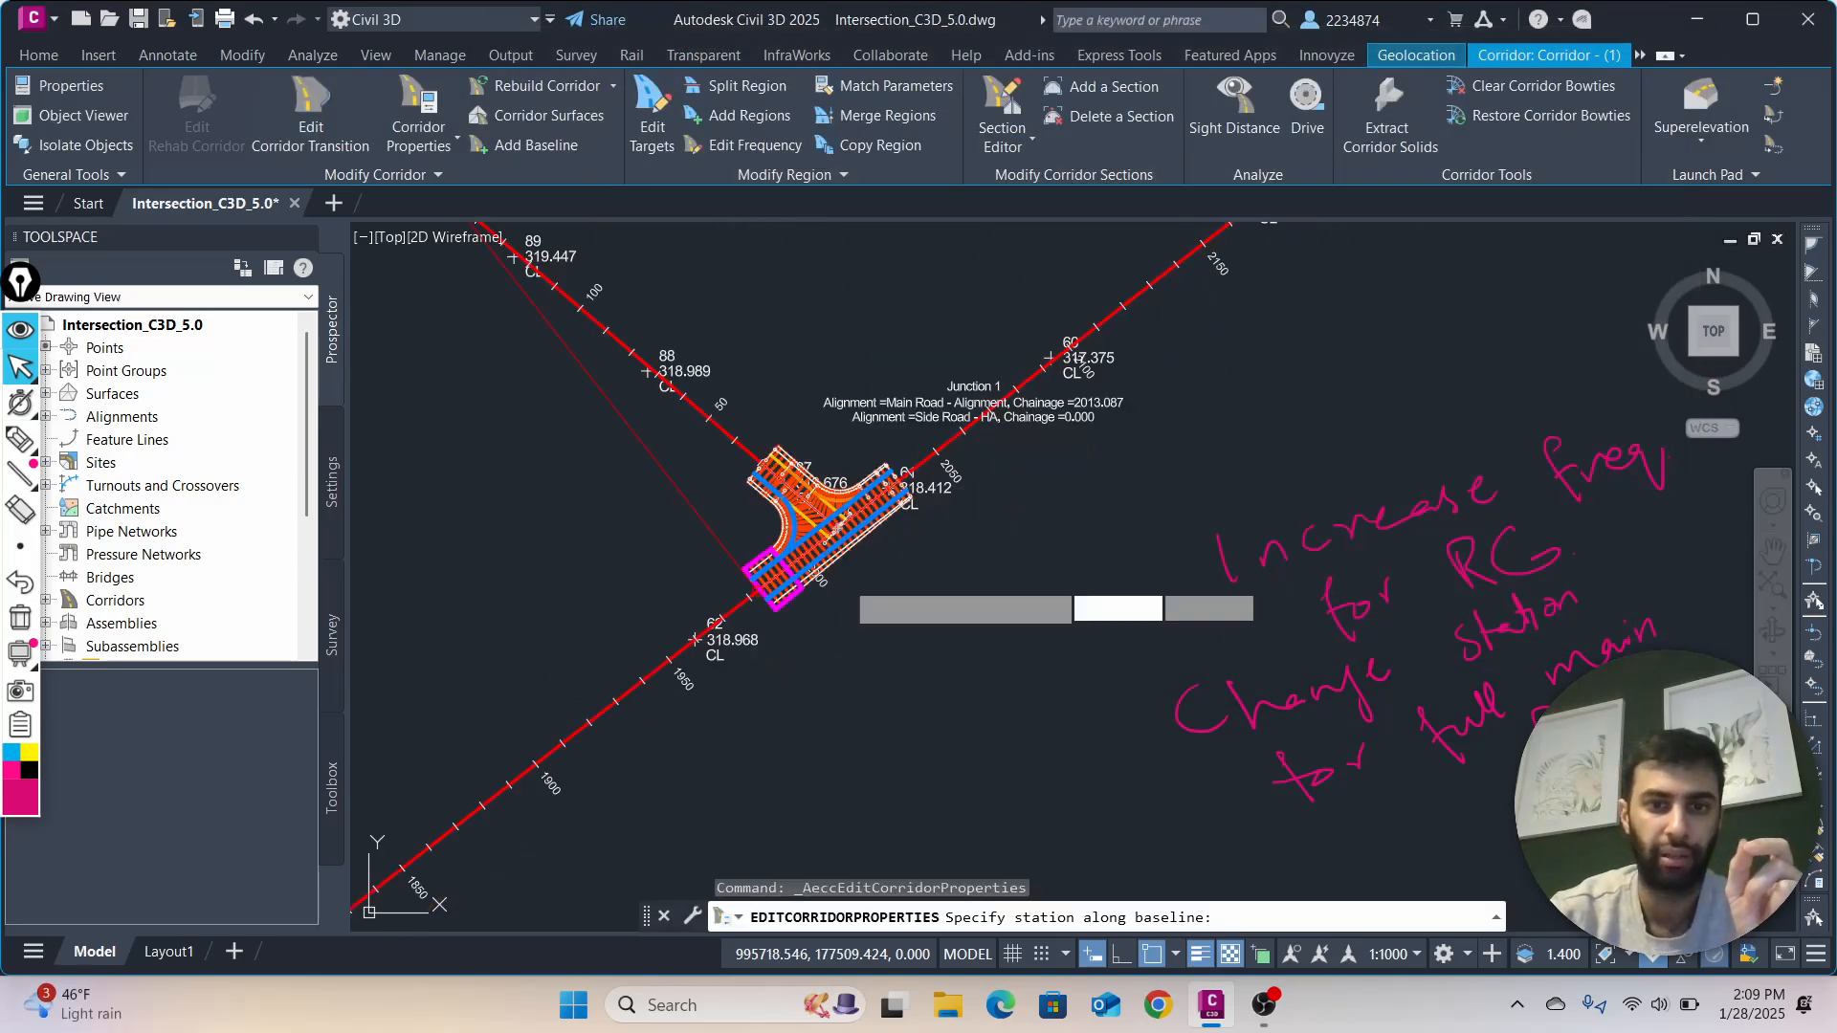
pyautogui.scroll(-2, 537, 775)
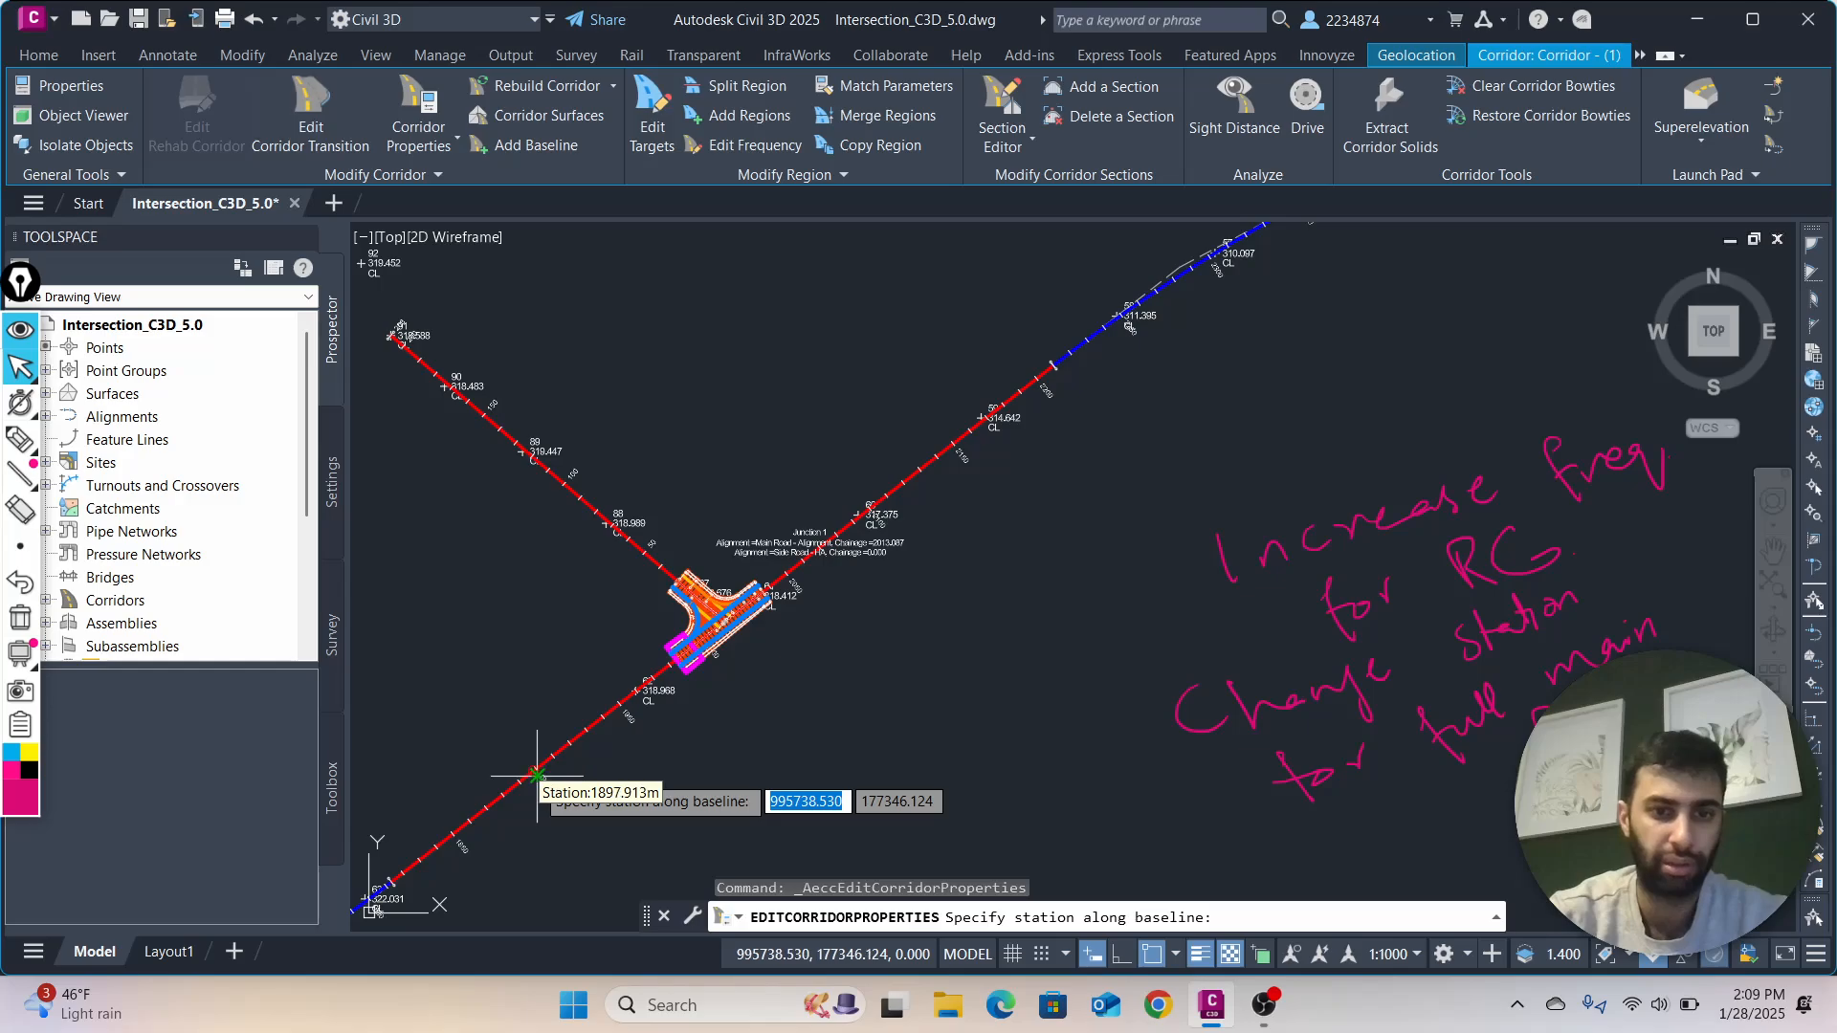
pyautogui.moveTo(536, 774); pyautogui.dragTo(1011, 509, button='middle')
pyautogui.scroll(-4, 502, 754)
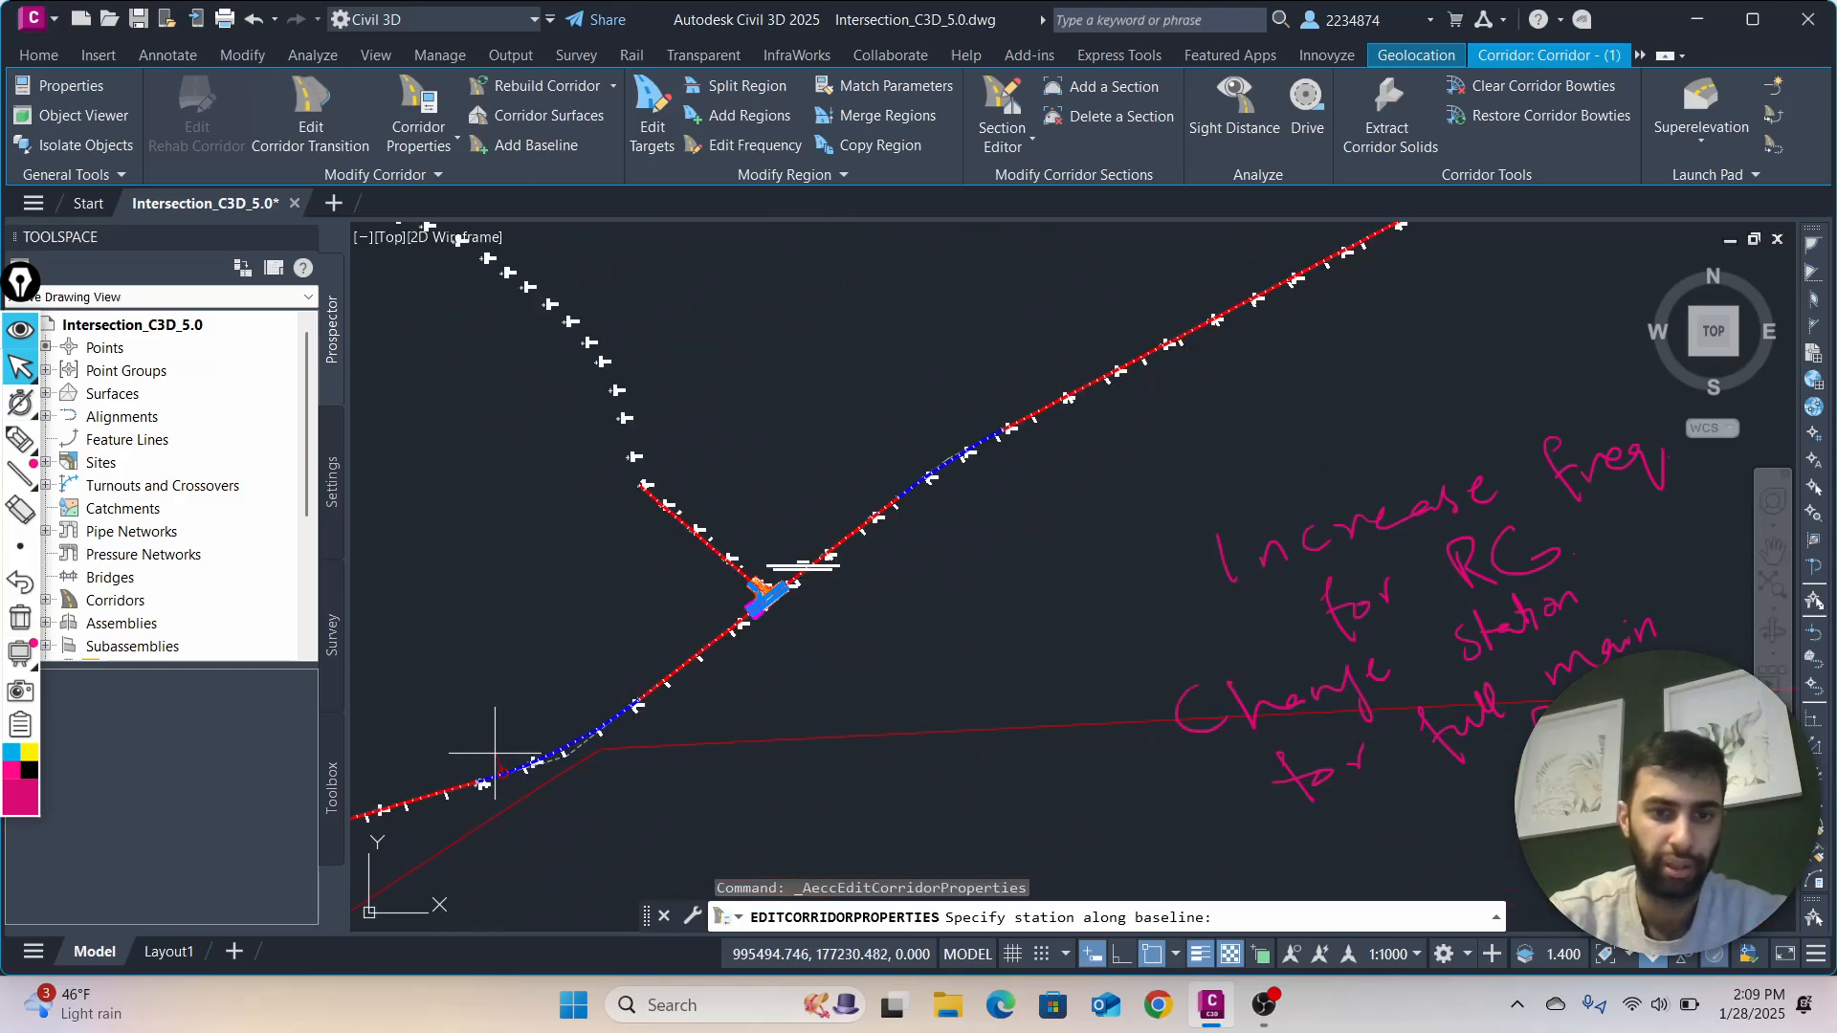
pyautogui.moveTo(496, 755)
pyautogui.mouseDown(button='middle')
pyautogui.moveTo(816, 643)
pyautogui.moveTo(1087, 583)
pyautogui.mouseUp(button='middle')
pyautogui.scroll(-2, 1087, 583)
pyautogui.moveTo(507, 735); pyautogui.dragTo(842, 679, button='middle')
pyautogui.scroll(5, 658, 669)
pyautogui.scroll(4, 548, 741)
pyautogui.scroll(6, 503, 770)
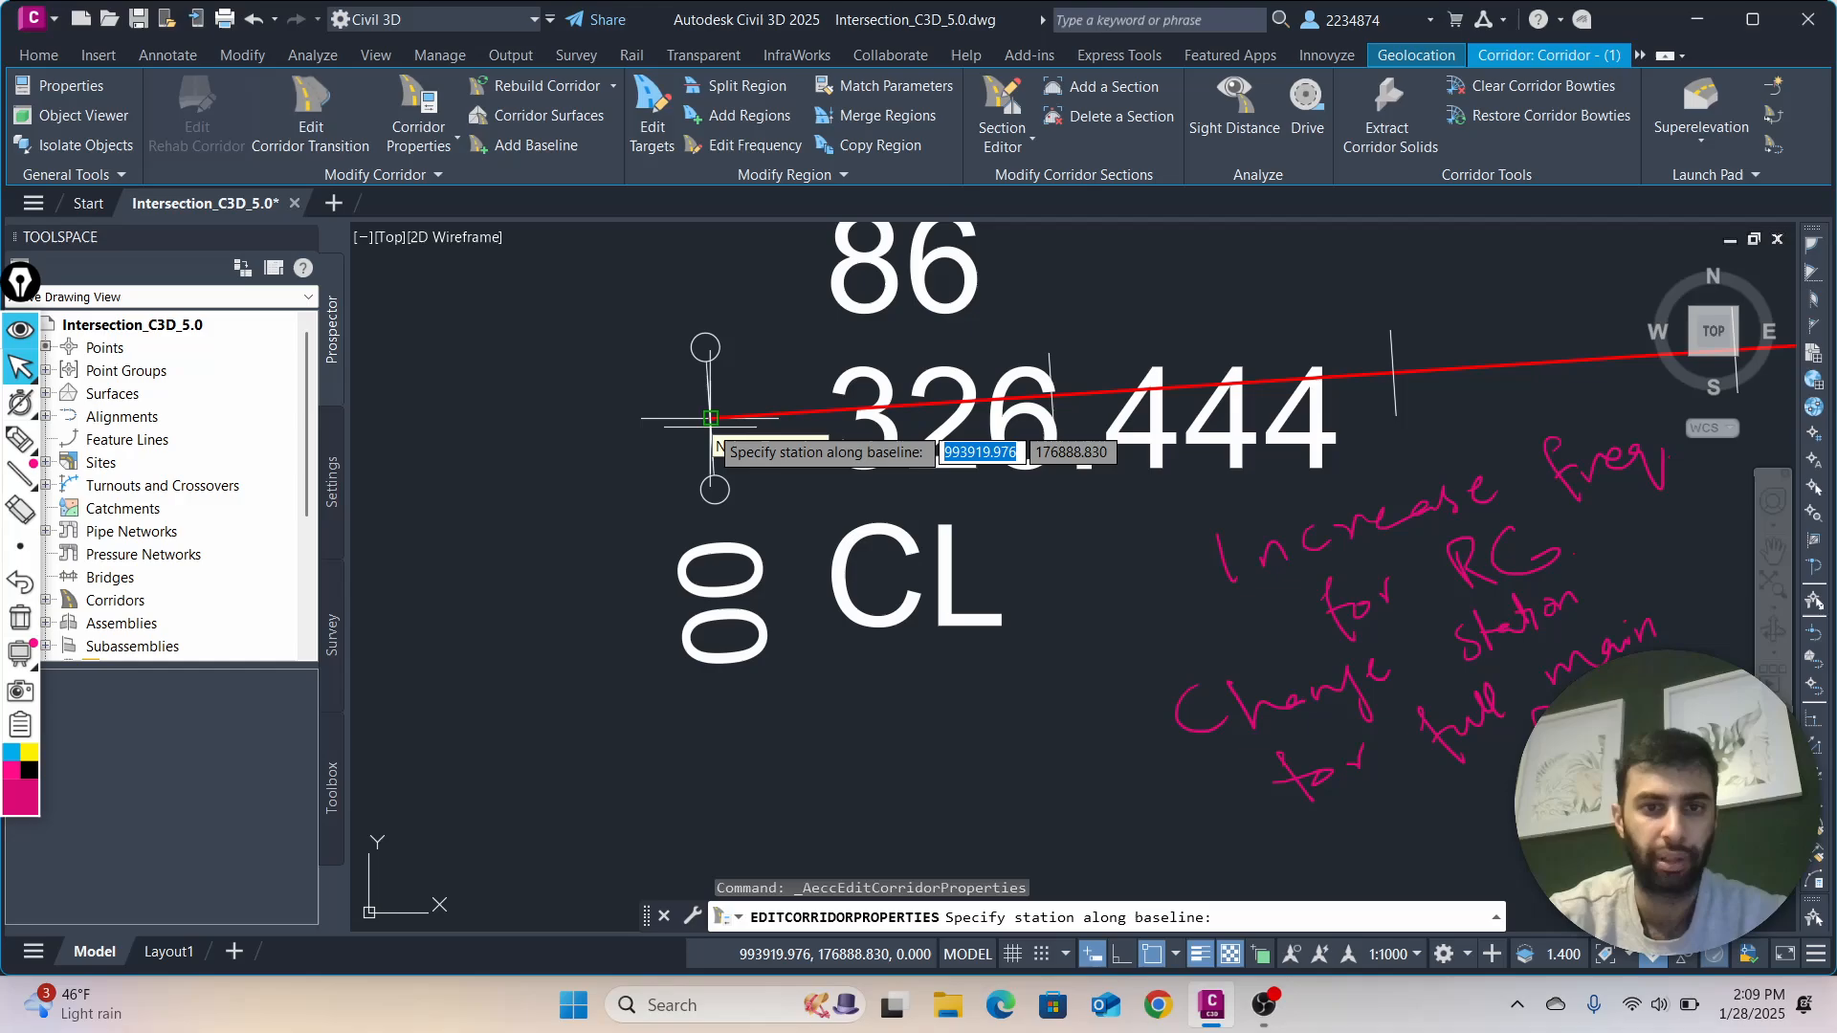
pyautogui.click(708, 419)
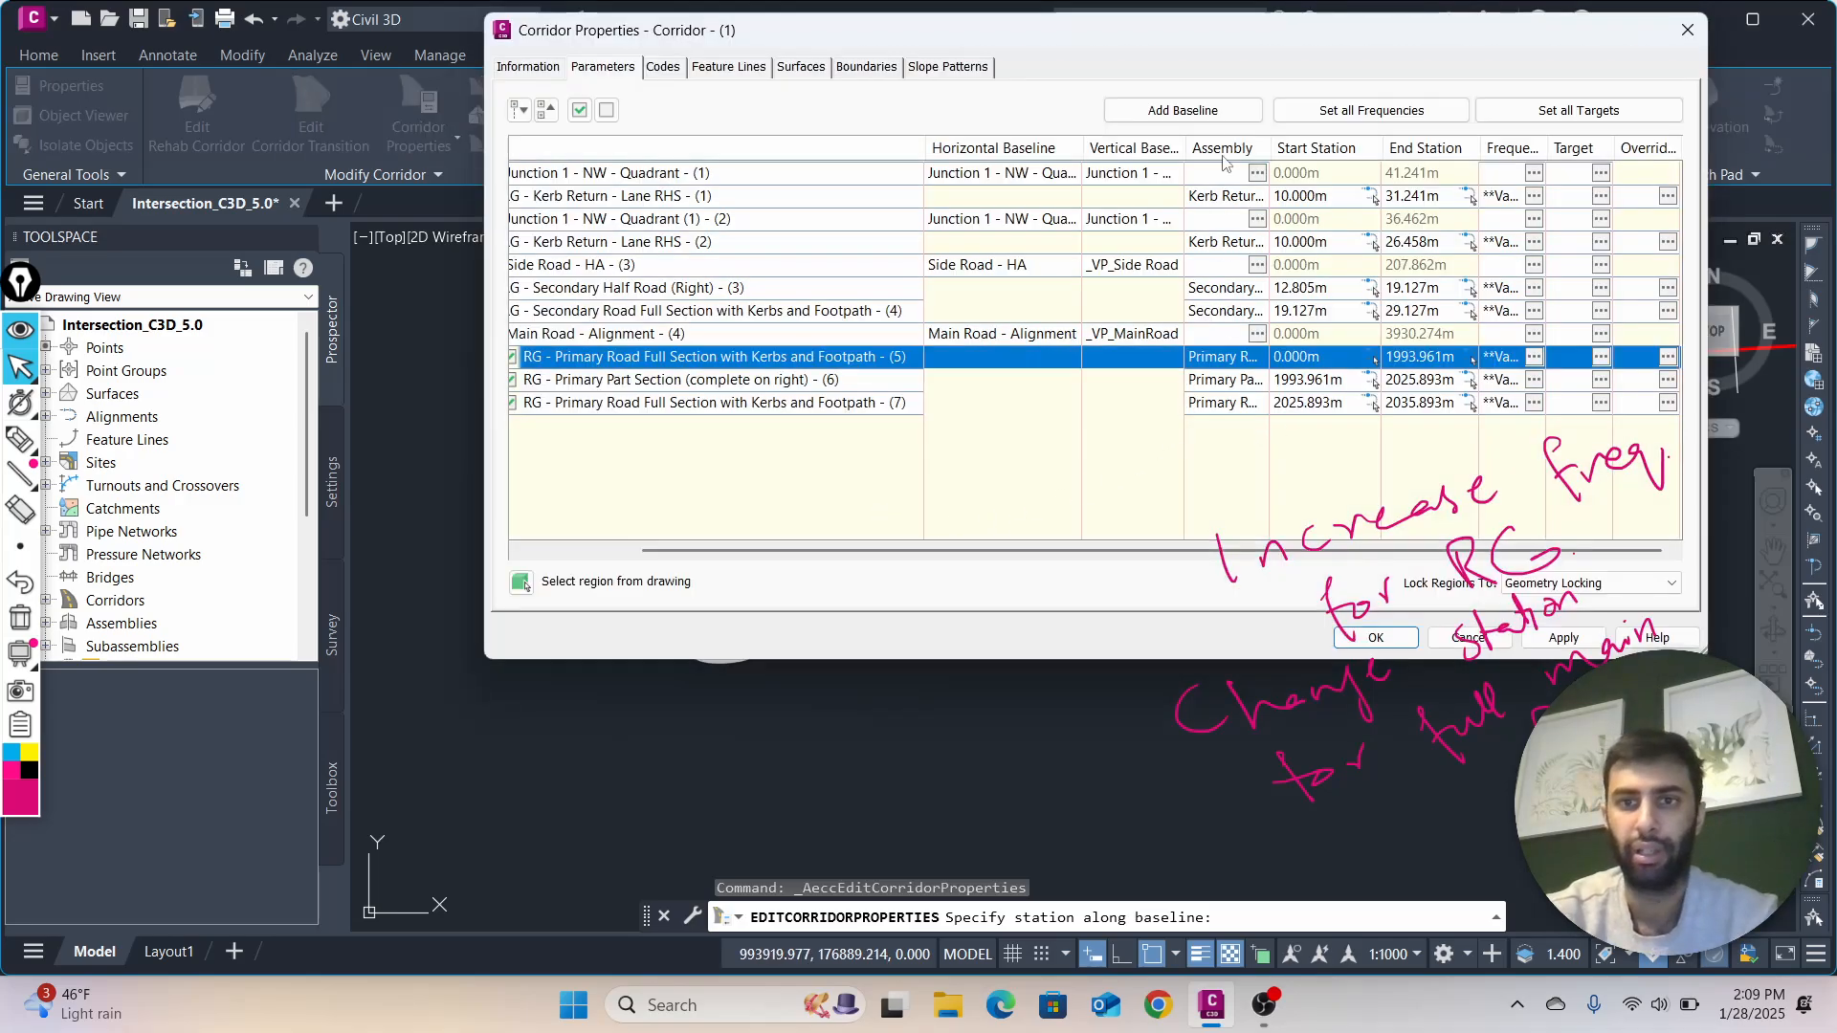
# Apply the modified corridor properties with a corridor rebuild, and move the dialog away from the drawing
pyautogui.moveTo(1230, 38); pyautogui.dragTo(963, 88)
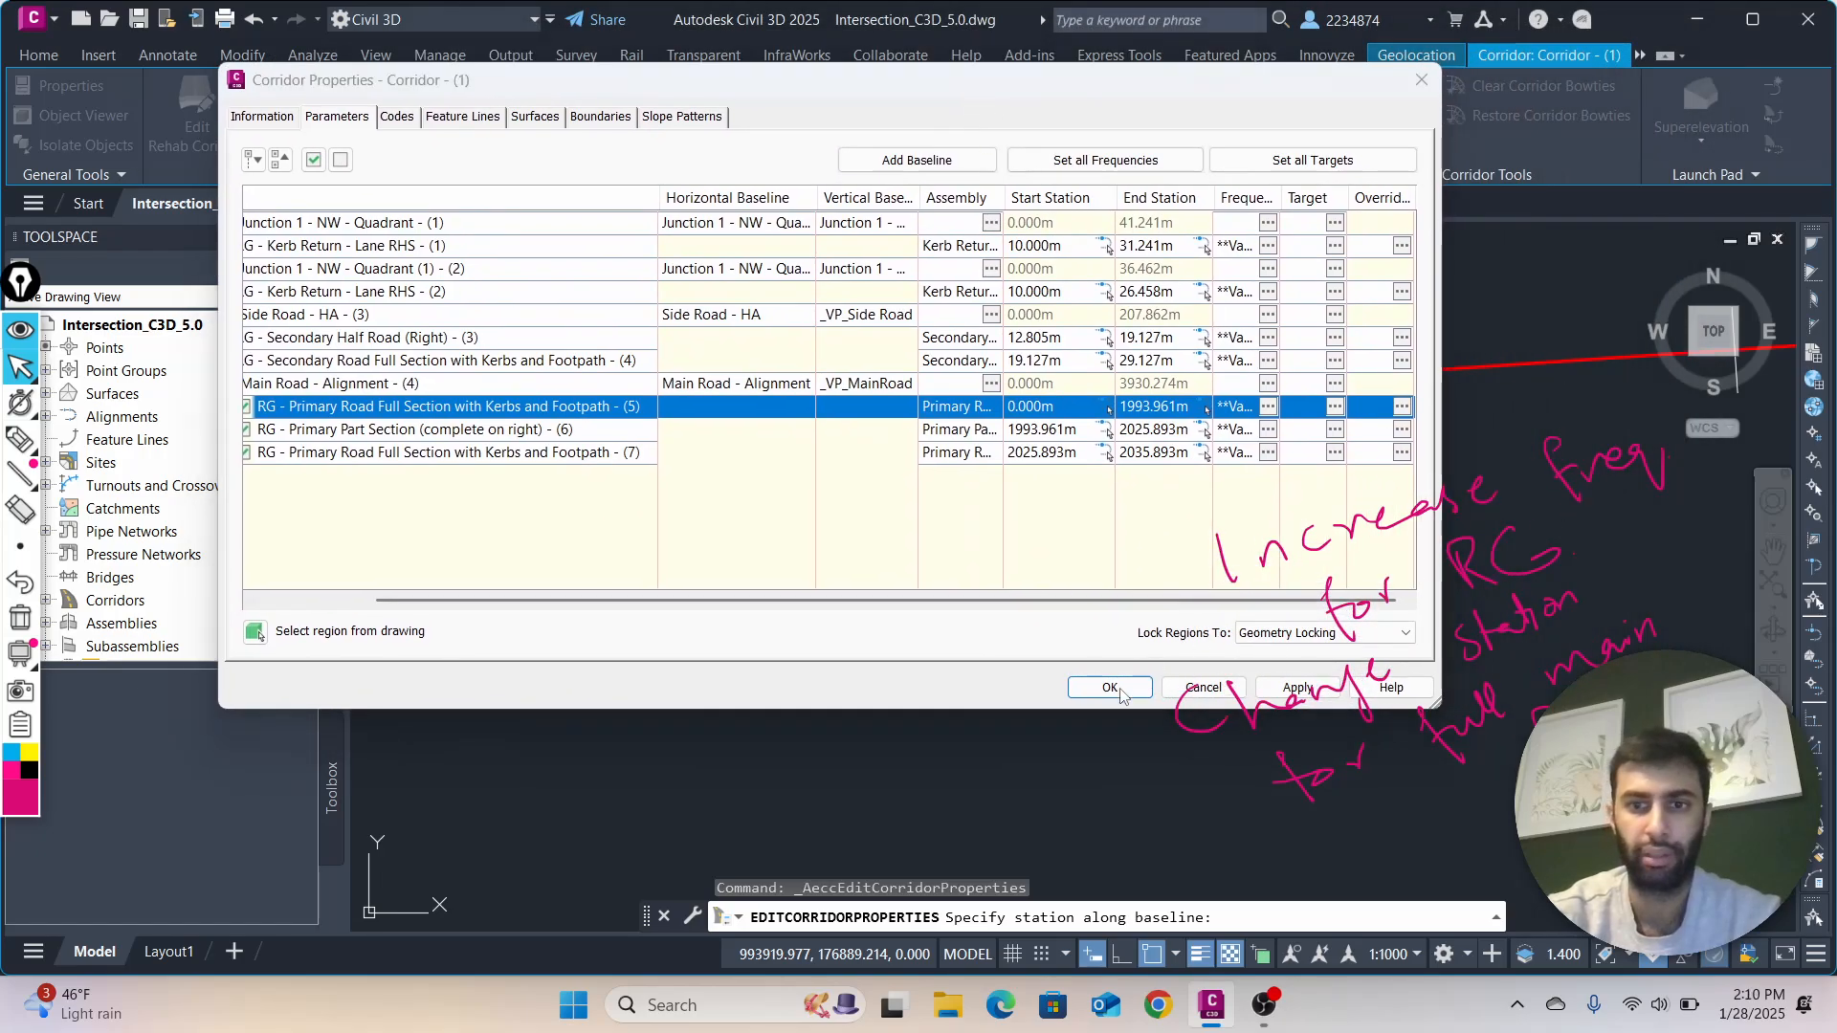
pyautogui.click(1325, 687)
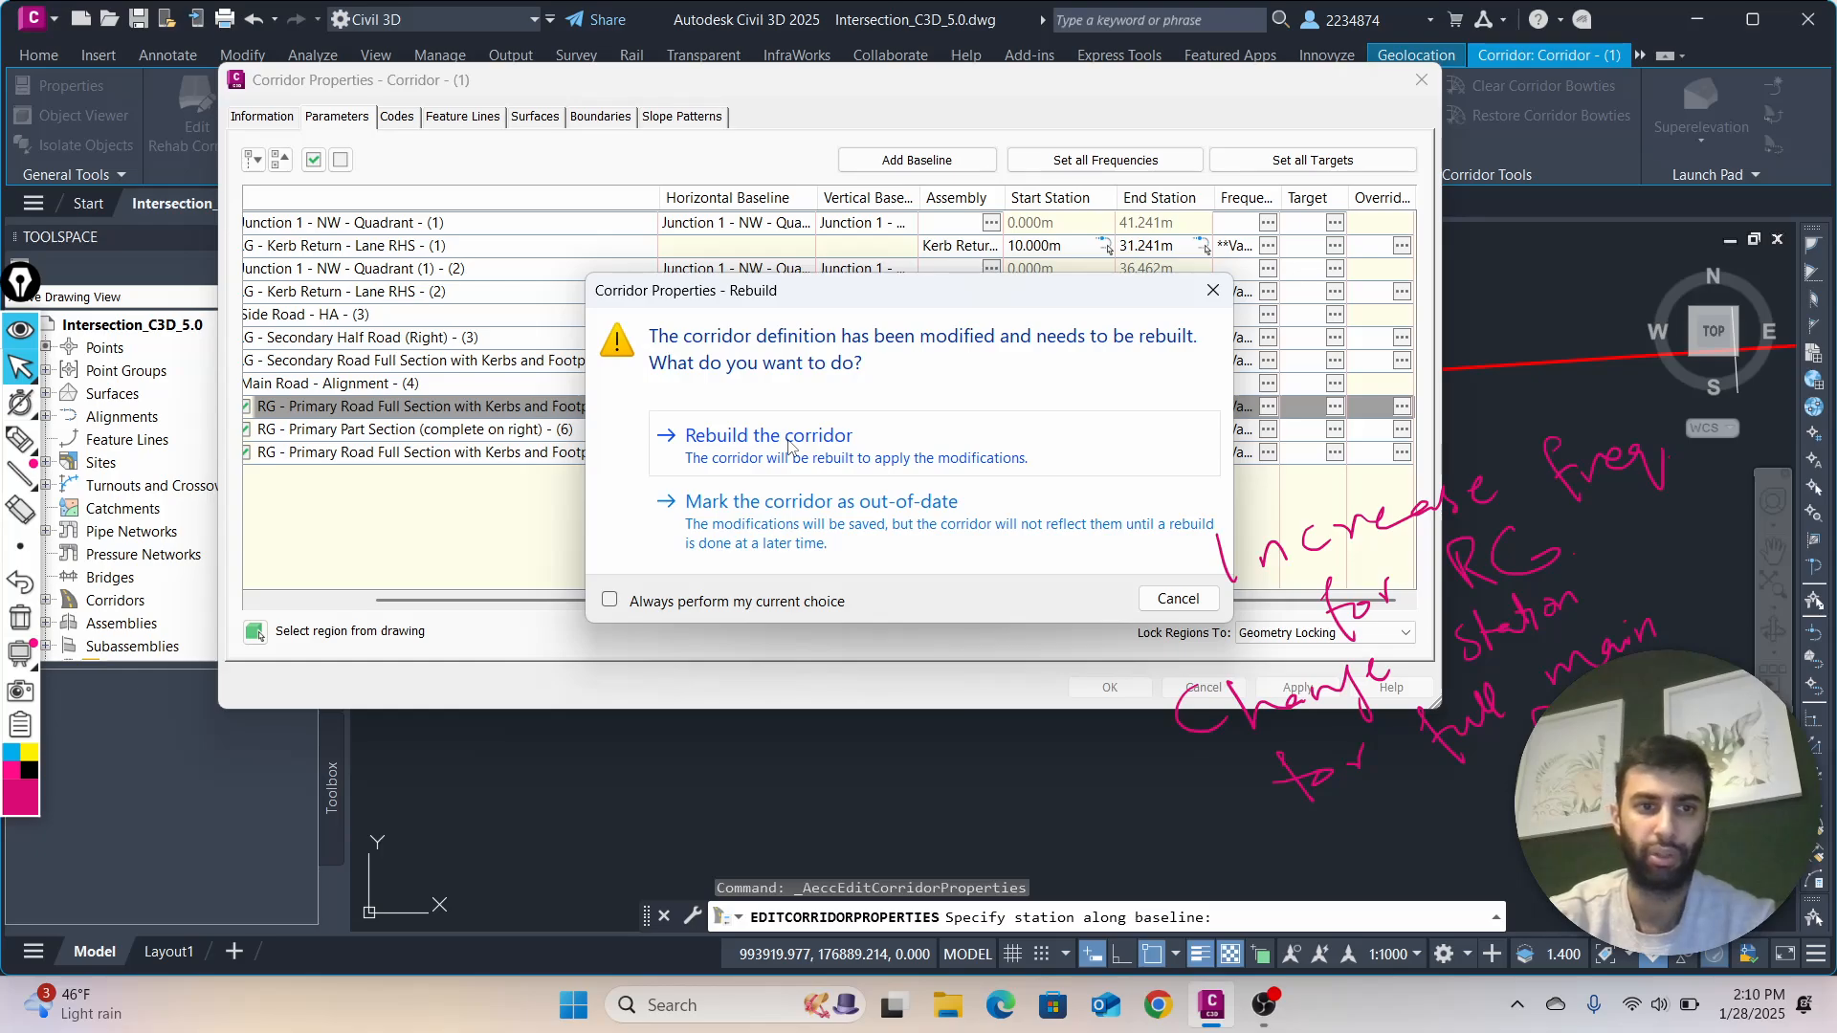
pyautogui.click(790, 445)
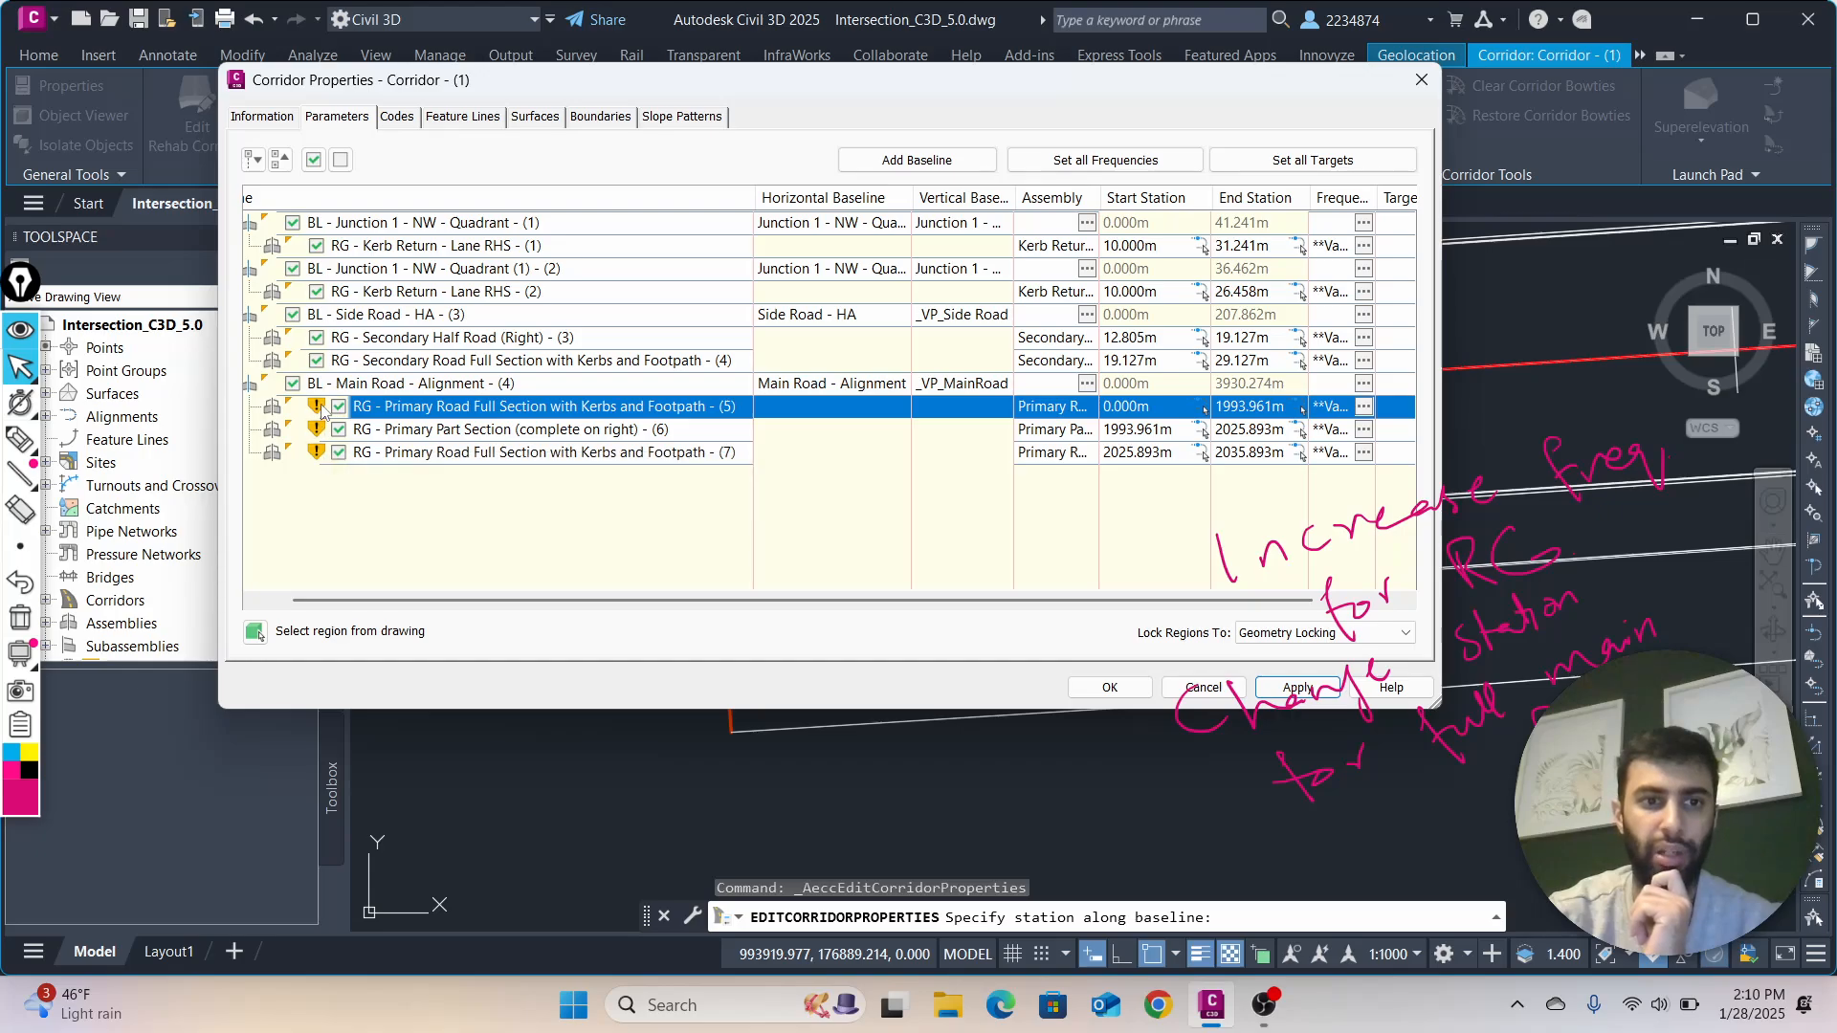
pyautogui.moveTo(324, 409)
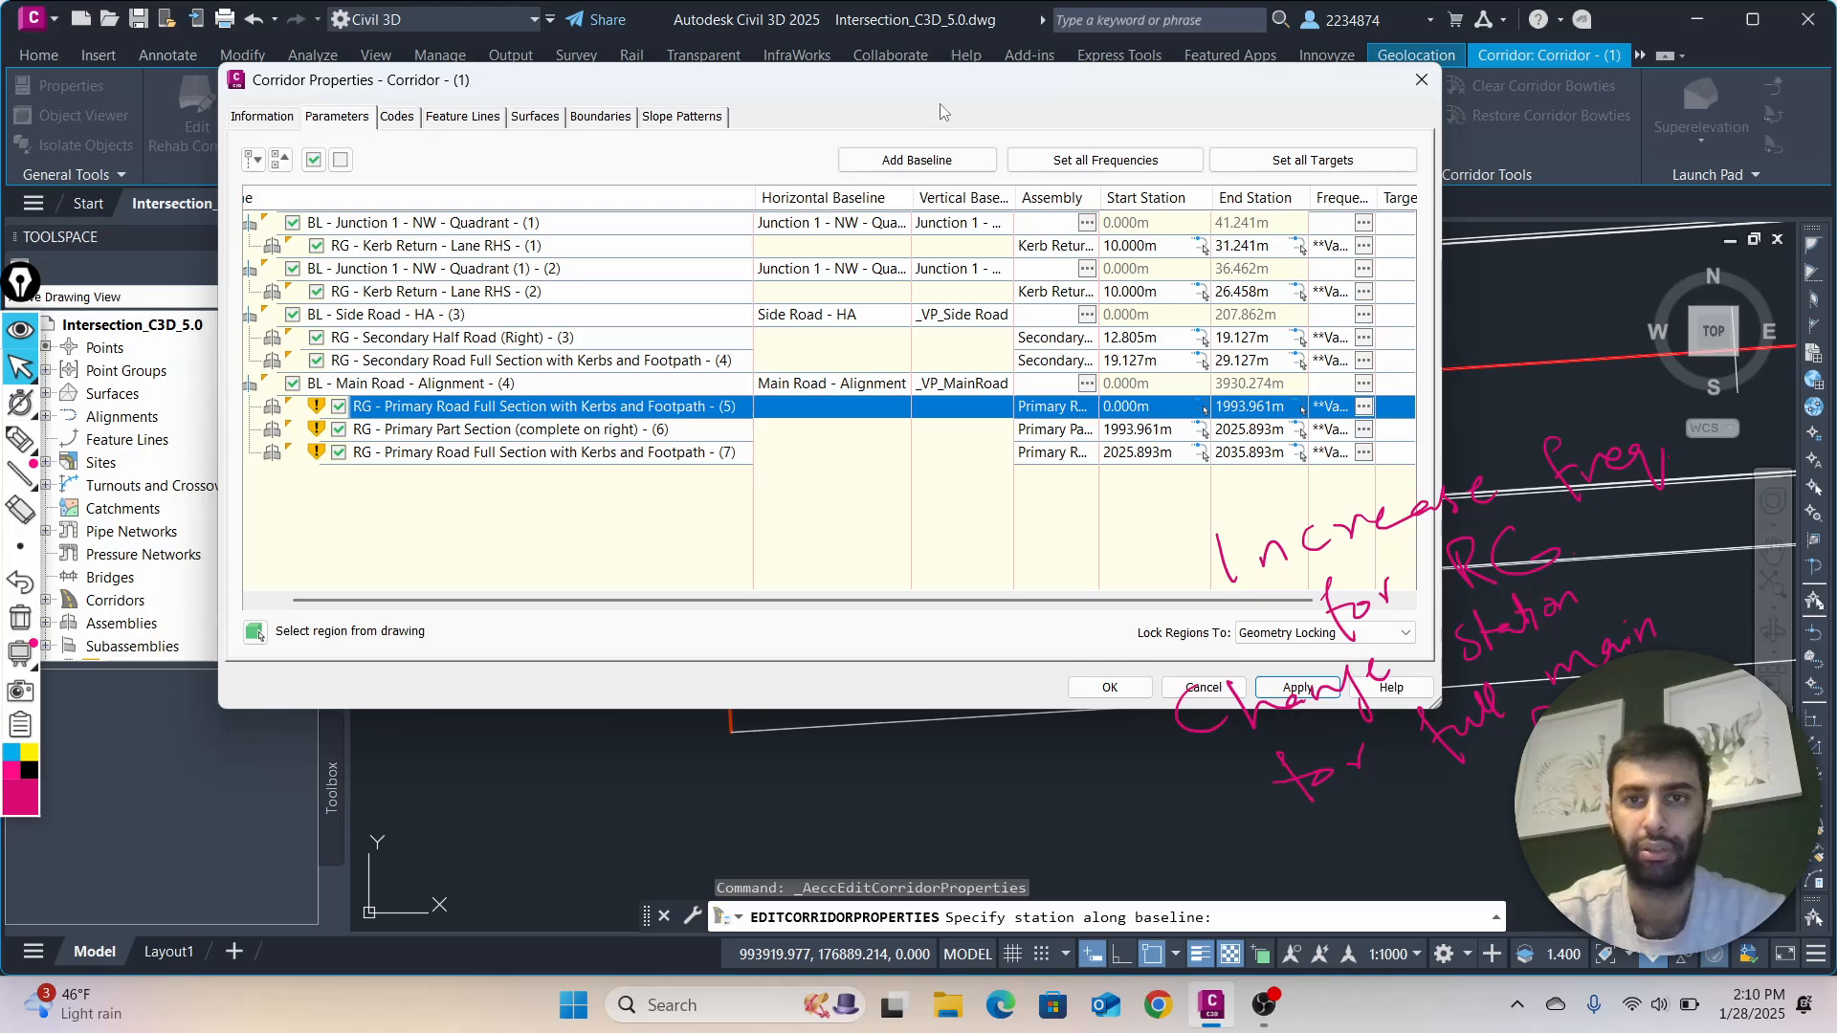
pyautogui.moveTo(941, 92)
pyautogui.mouseDown()
pyautogui.moveTo(683, 540)
pyautogui.moveTo(588, 575)
pyautogui.mouseUp()
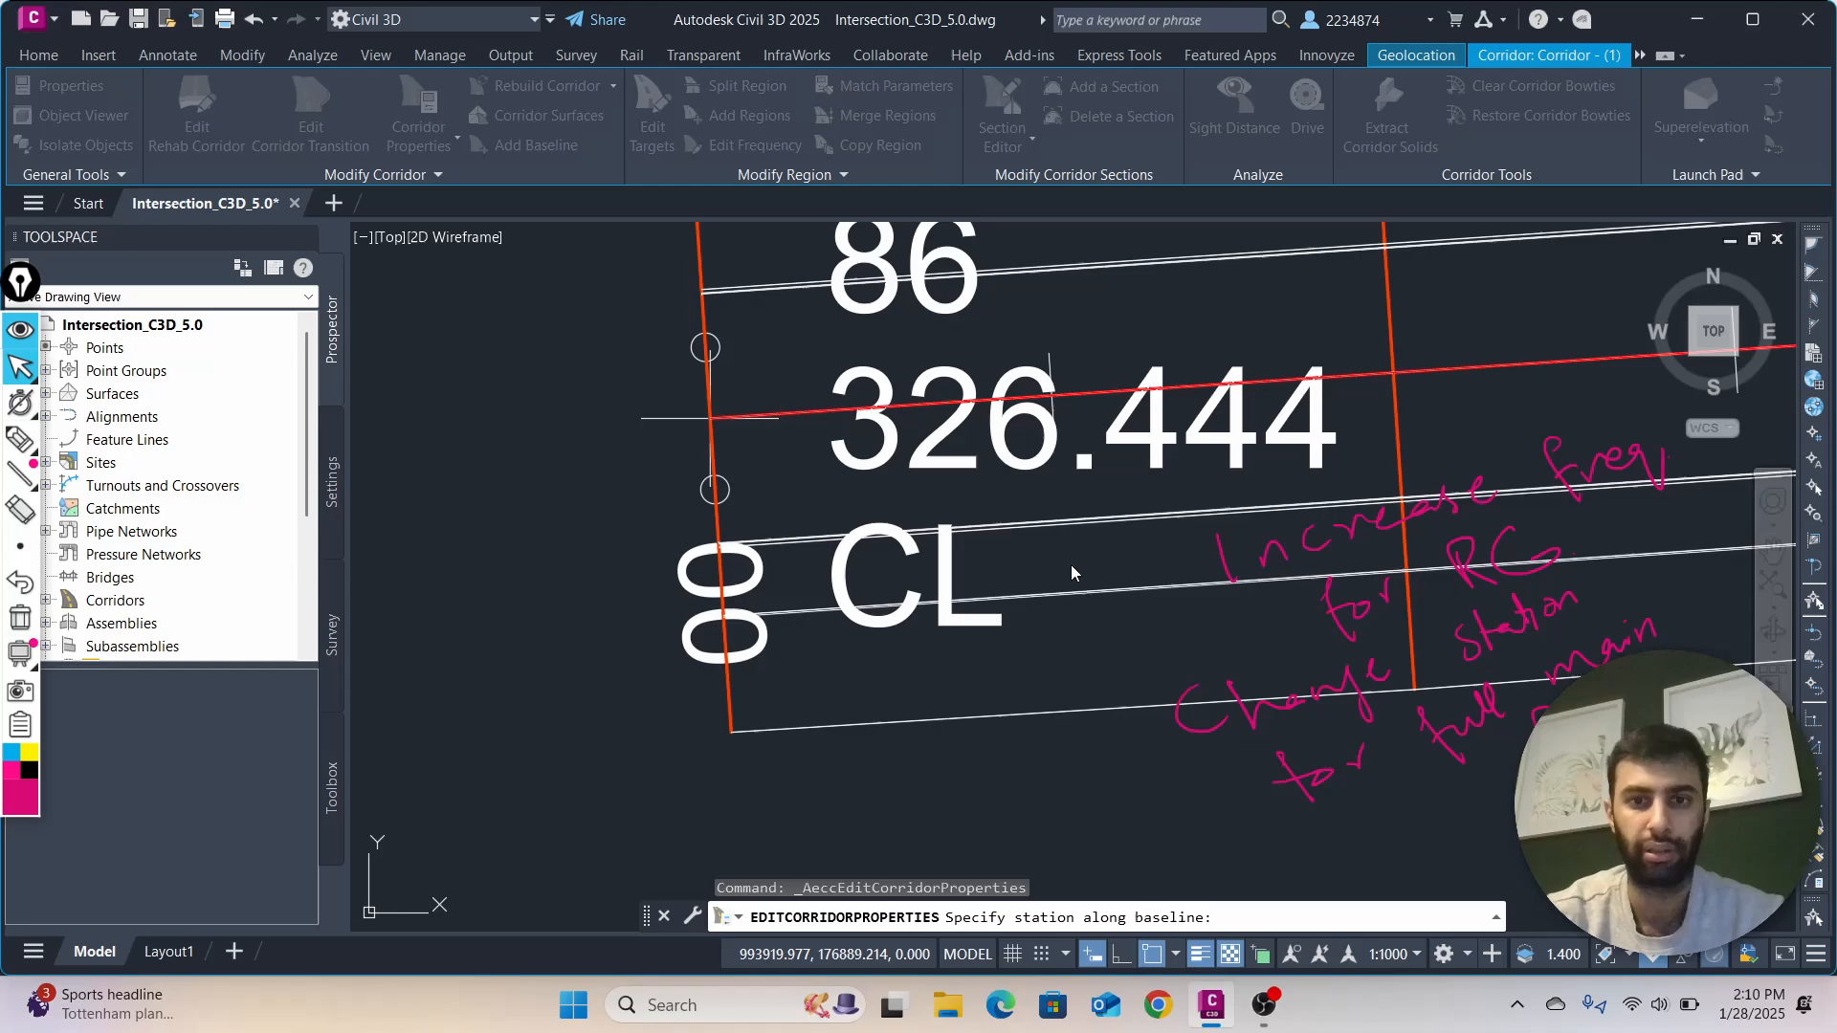
# Inspect the rebuilt corridor along the Main Road from its start point up to Junction 1
pyautogui.scroll(-1, 1226, 474)
pyautogui.press('Escape')
pyautogui.scroll(-5, 1094, 478)
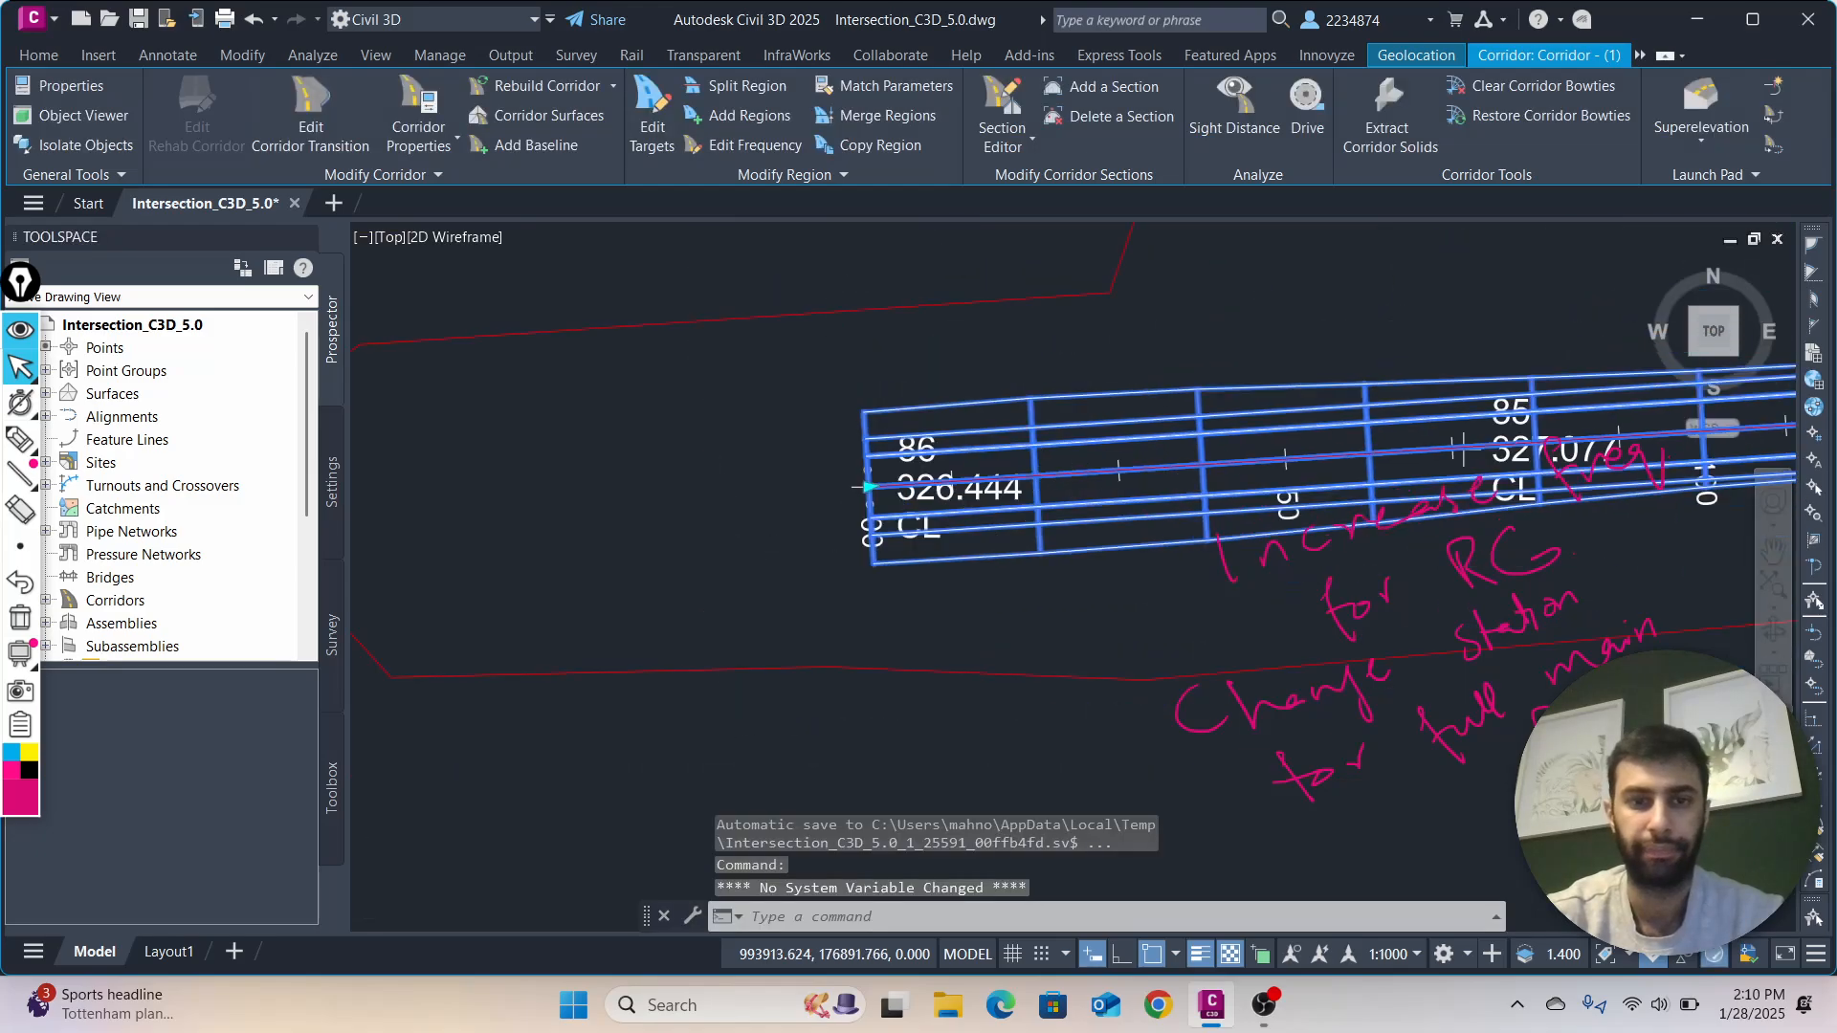
pyautogui.click(1139, 474)
pyautogui.scroll(-2, 1126, 488)
pyautogui.moveTo(1126, 488); pyautogui.dragTo(829, 577, button='middle')
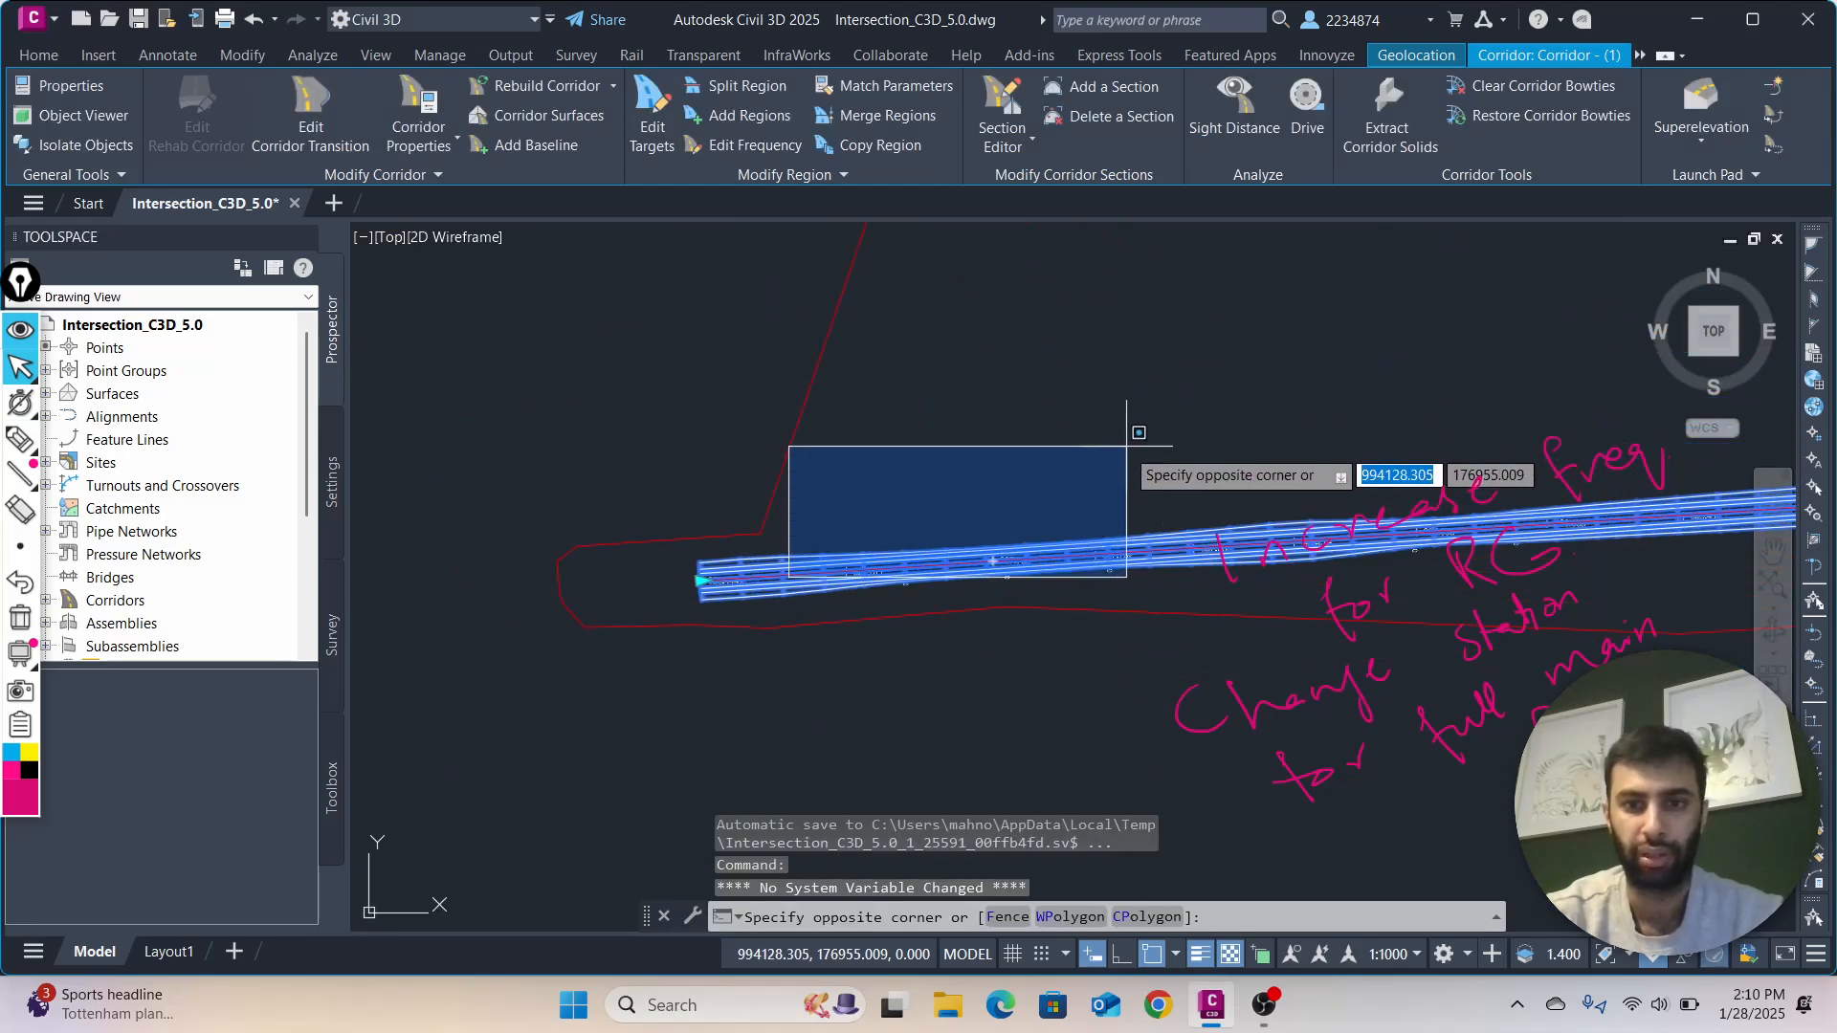
pyautogui.press('Escape')
pyautogui.scroll(-2, 1116, 502)
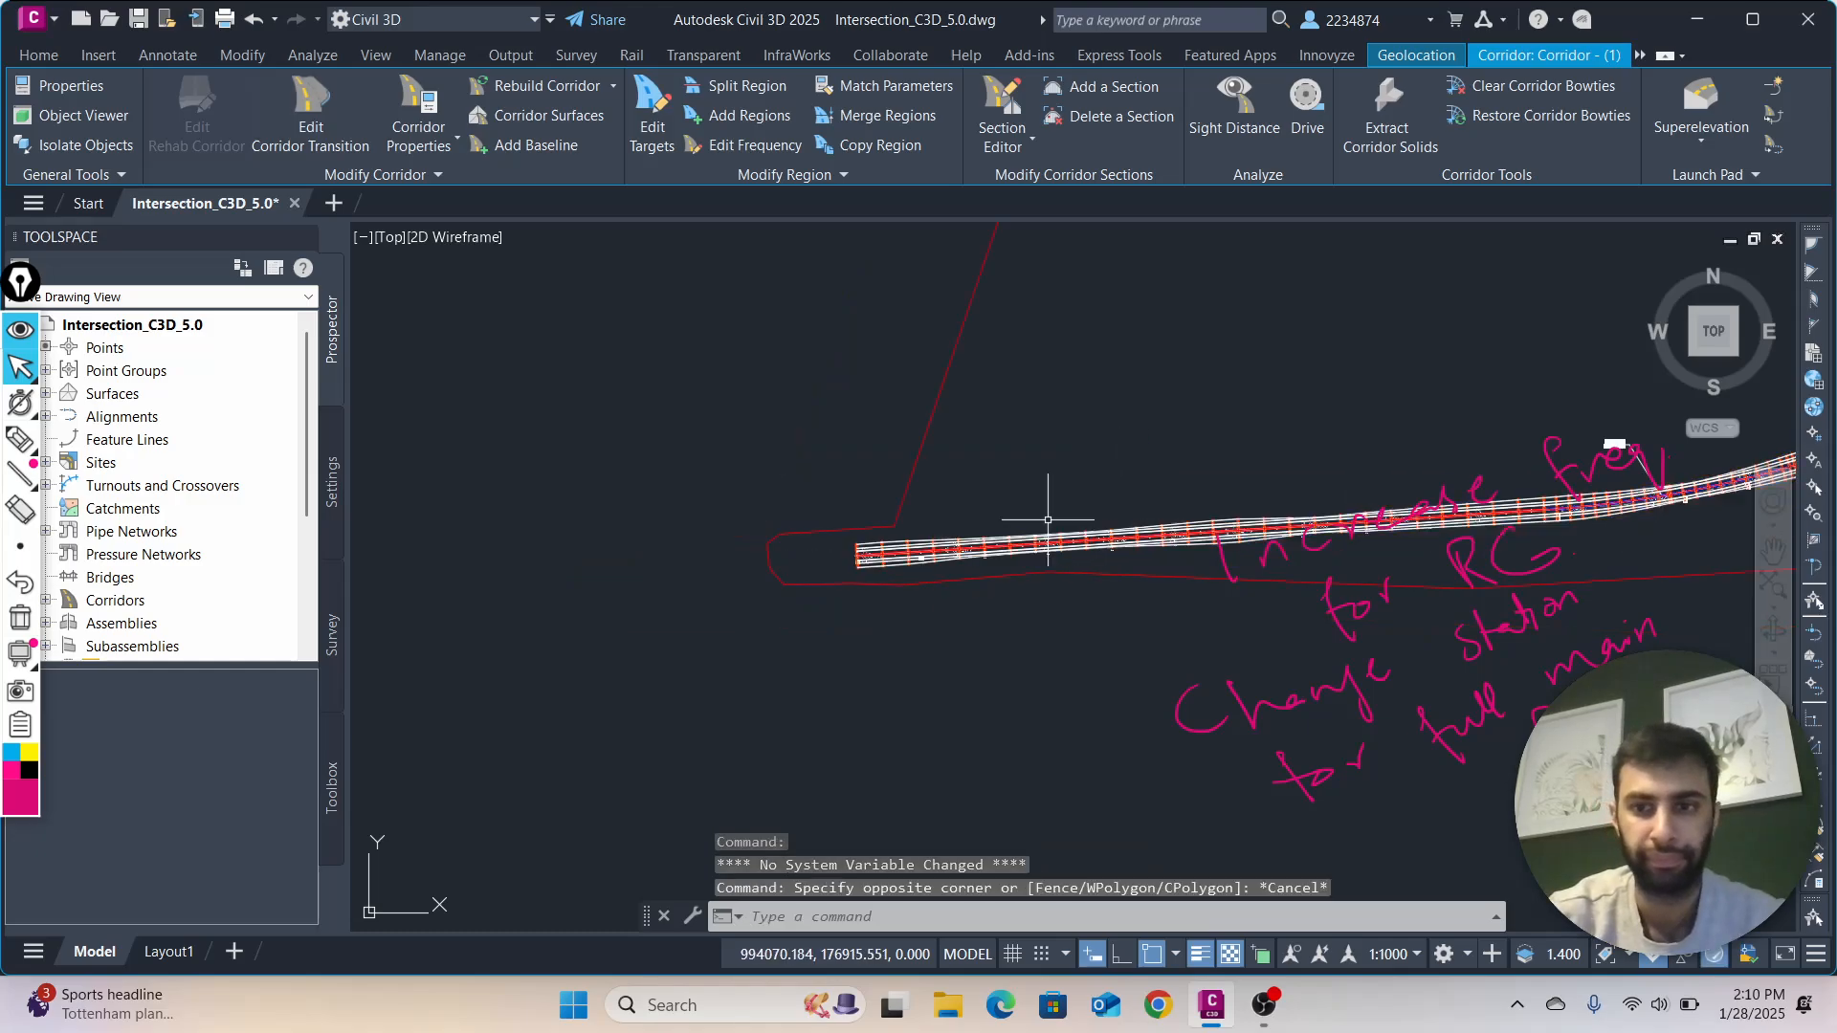
pyautogui.press('Escape')
pyautogui.scroll(4, 1154, 499)
pyautogui.scroll(-2, 1152, 503)
pyautogui.moveTo(1145, 506); pyautogui.dragTo(844, 598, button='middle')
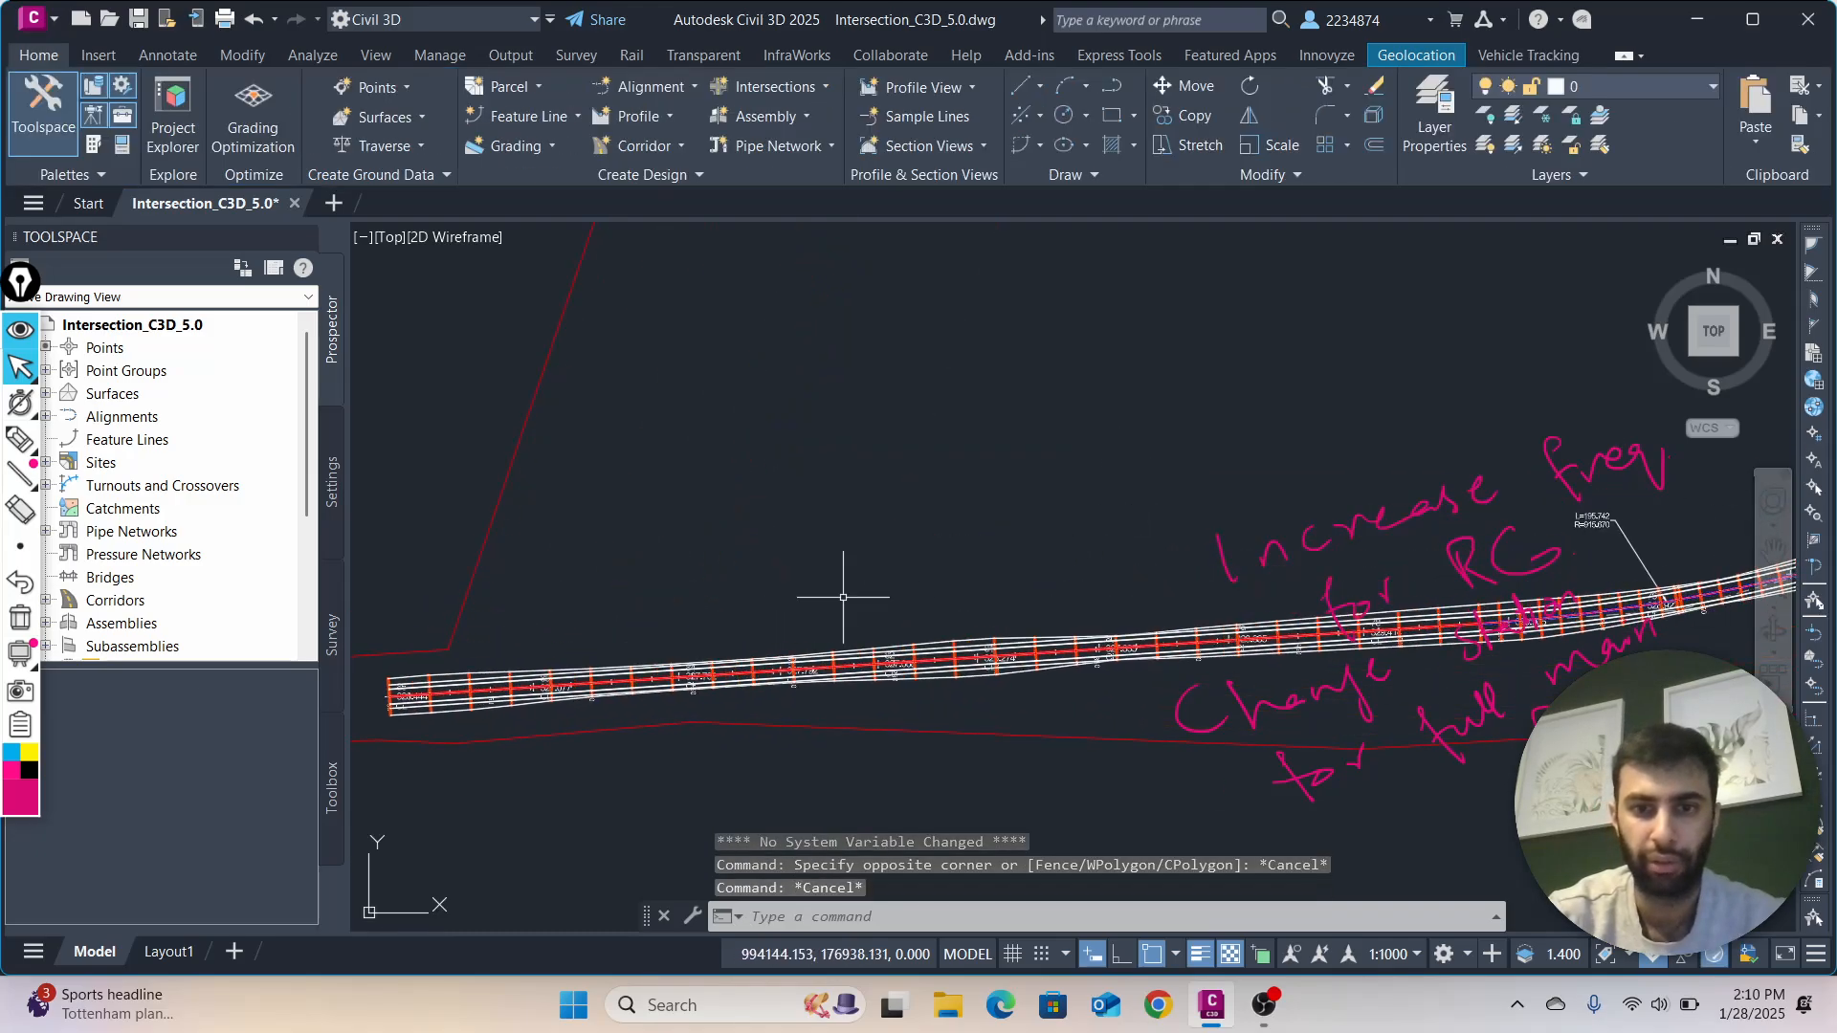
pyautogui.scroll(-2, 1201, 439)
pyautogui.moveTo(1169, 456); pyautogui.dragTo(674, 612, button='middle')
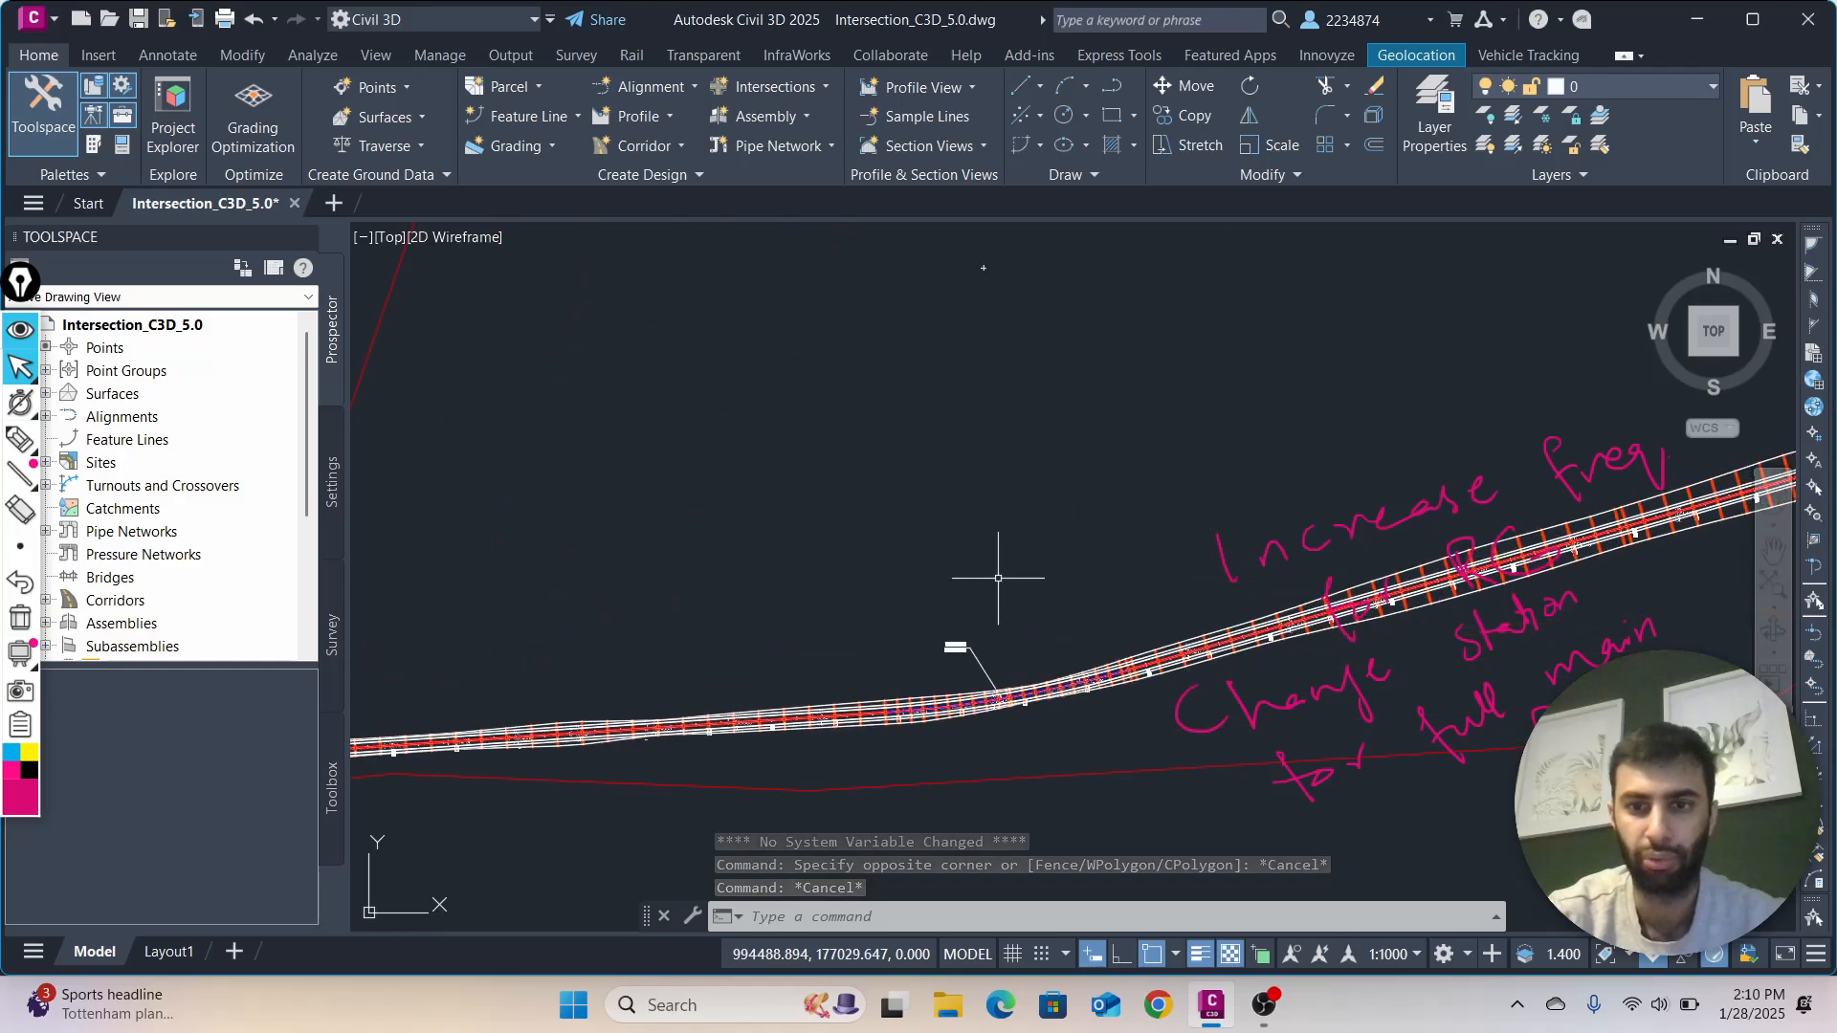
pyautogui.moveTo(1127, 549); pyautogui.dragTo(583, 651, button='middle')
pyautogui.scroll(-2, 1020, 484)
pyautogui.moveTo(1020, 484); pyautogui.dragTo(806, 627, button='middle')
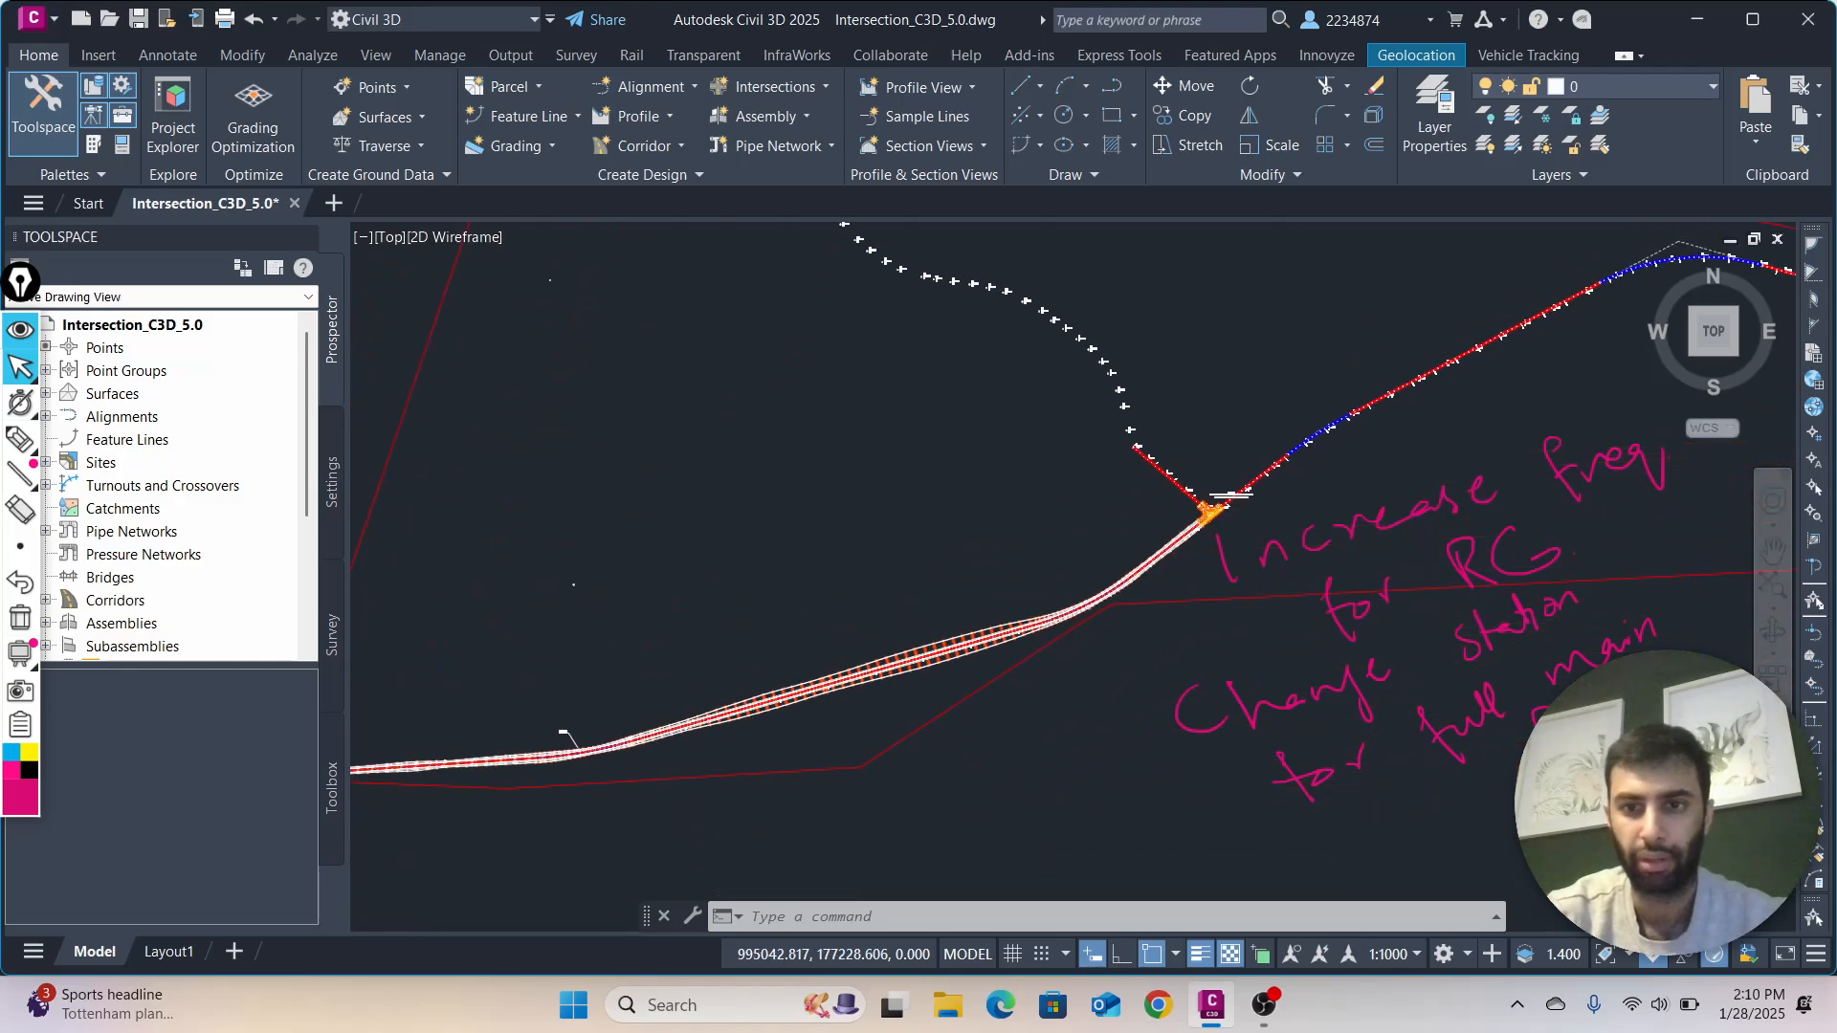
pyautogui.scroll(3, 1075, 527)
pyautogui.moveTo(1201, 486); pyautogui.dragTo(407, 646, button='middle')
pyautogui.scroll(4, 701, 647)
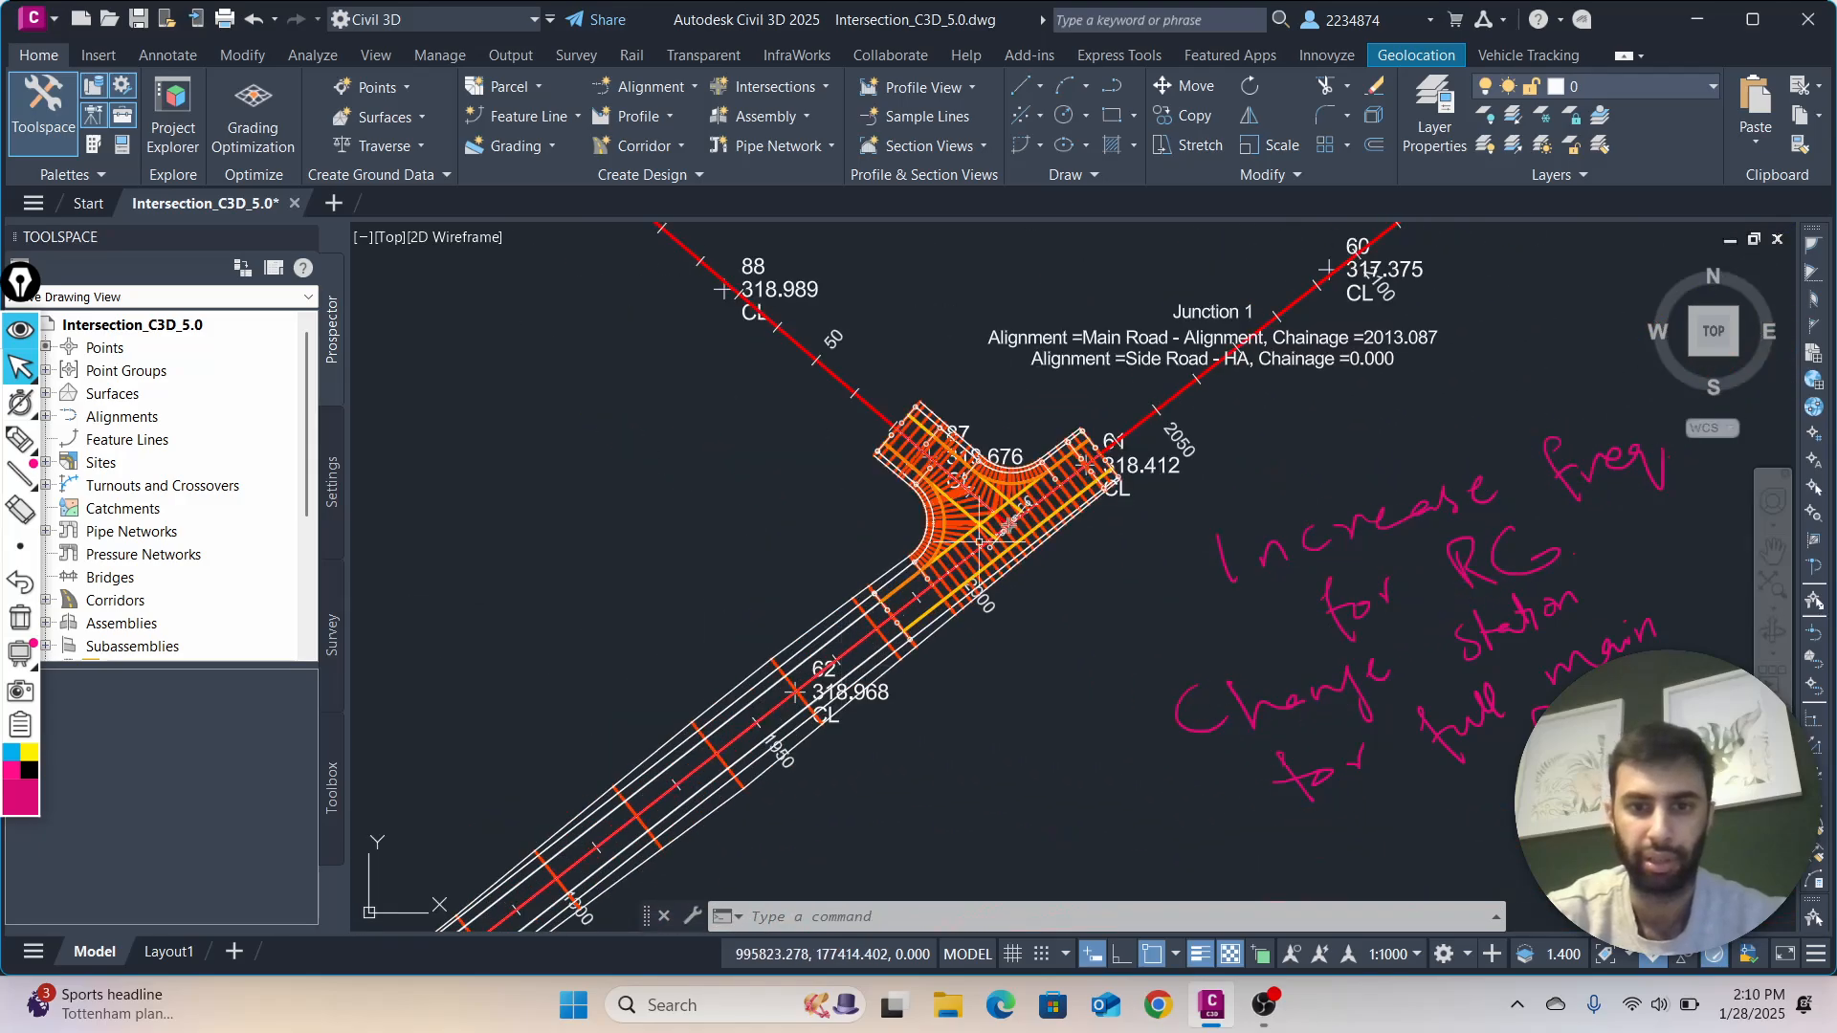
pyautogui.scroll(-4, 1000, 541)
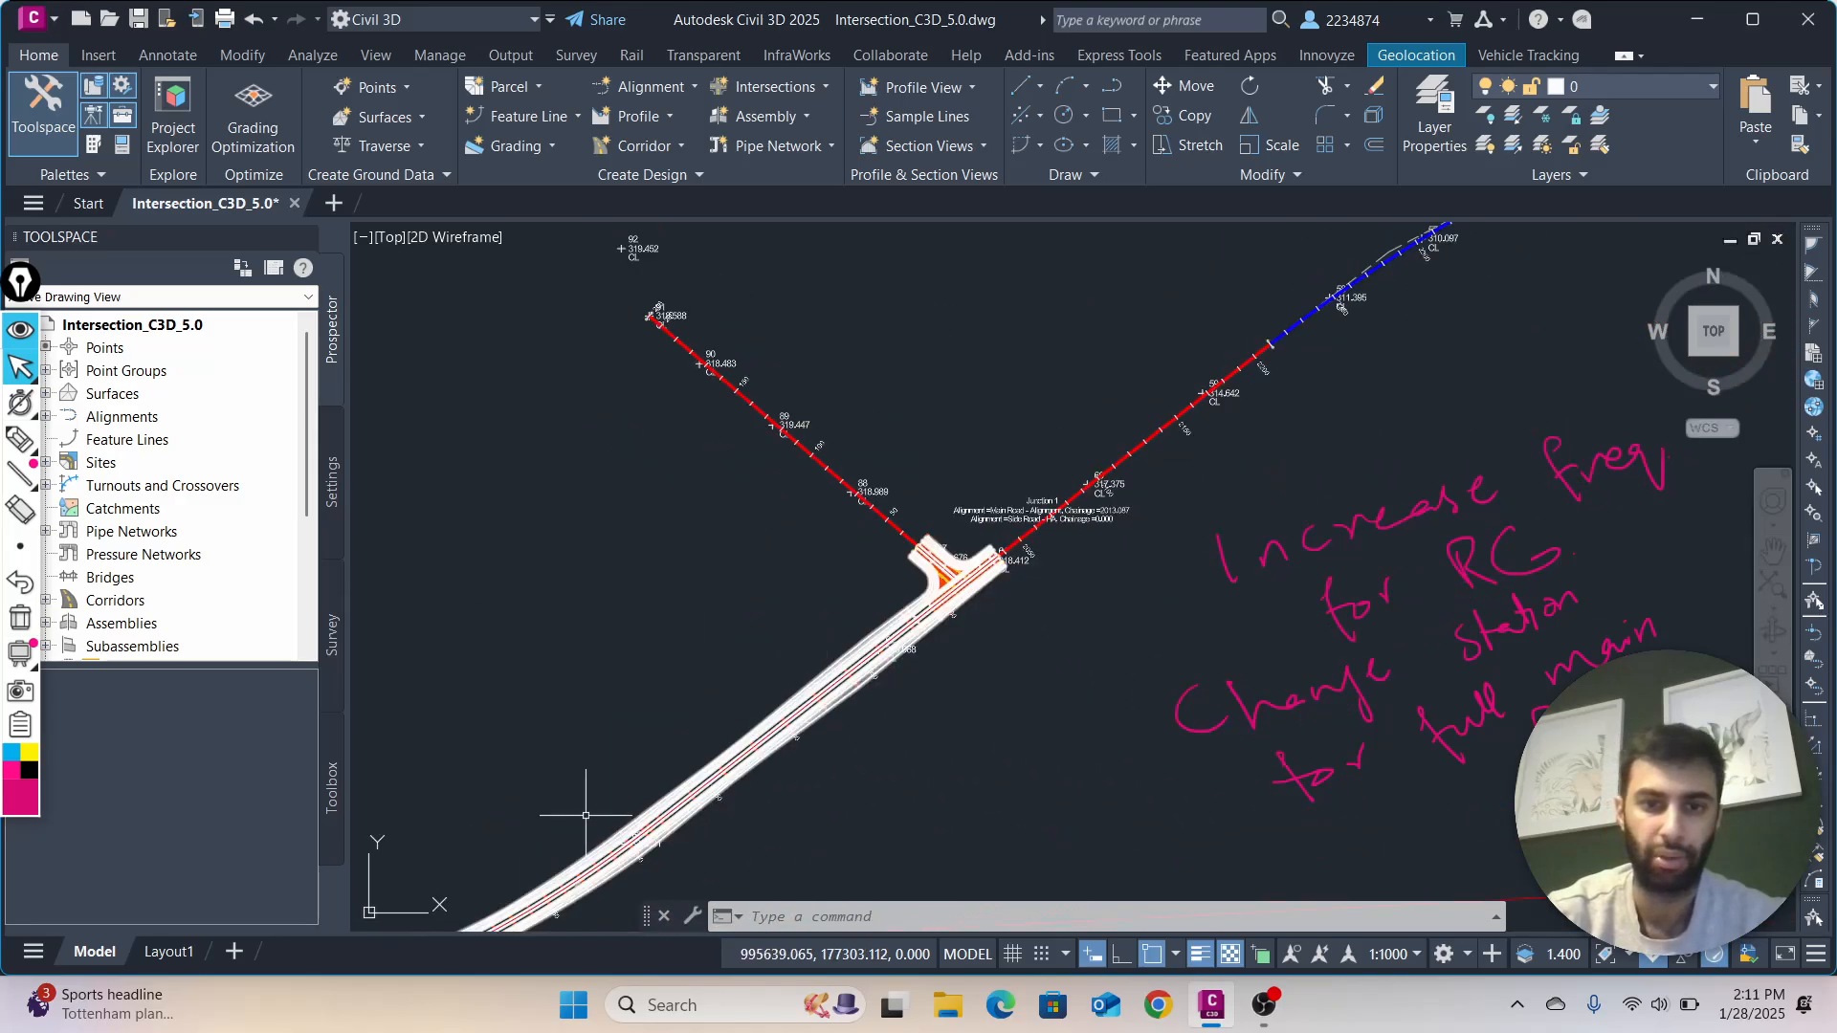
# Examine where the corridor ends at Junction 1 and how the Main Road alignment continues beyond it
pyautogui.scroll(-4, 726, 730)
pyautogui.moveTo(610, 791)
pyautogui.mouseDown(button='middle')
pyautogui.moveTo(875, 710)
pyautogui.moveTo(615, 811)
pyautogui.moveTo(950, 715)
pyautogui.mouseUp(button='middle')
pyautogui.moveTo(598, 812)
pyautogui.mouseDown(button='middle')
pyautogui.moveTo(1074, 687)
pyautogui.moveTo(762, 803)
pyautogui.moveTo(405, 877)
pyautogui.mouseUp(button='middle')
pyautogui.scroll(2, 899, 660)
pyautogui.moveTo(885, 664)
pyautogui.mouseDown(button='middle')
pyautogui.moveTo(553, 779)
pyautogui.moveTo(380, 788)
pyautogui.mouseUp(button='middle')
pyautogui.moveTo(884, 695); pyautogui.dragTo(727, 766, button='middle')
pyautogui.scroll(4, 808, 685)
pyautogui.scroll(2, 881, 688)
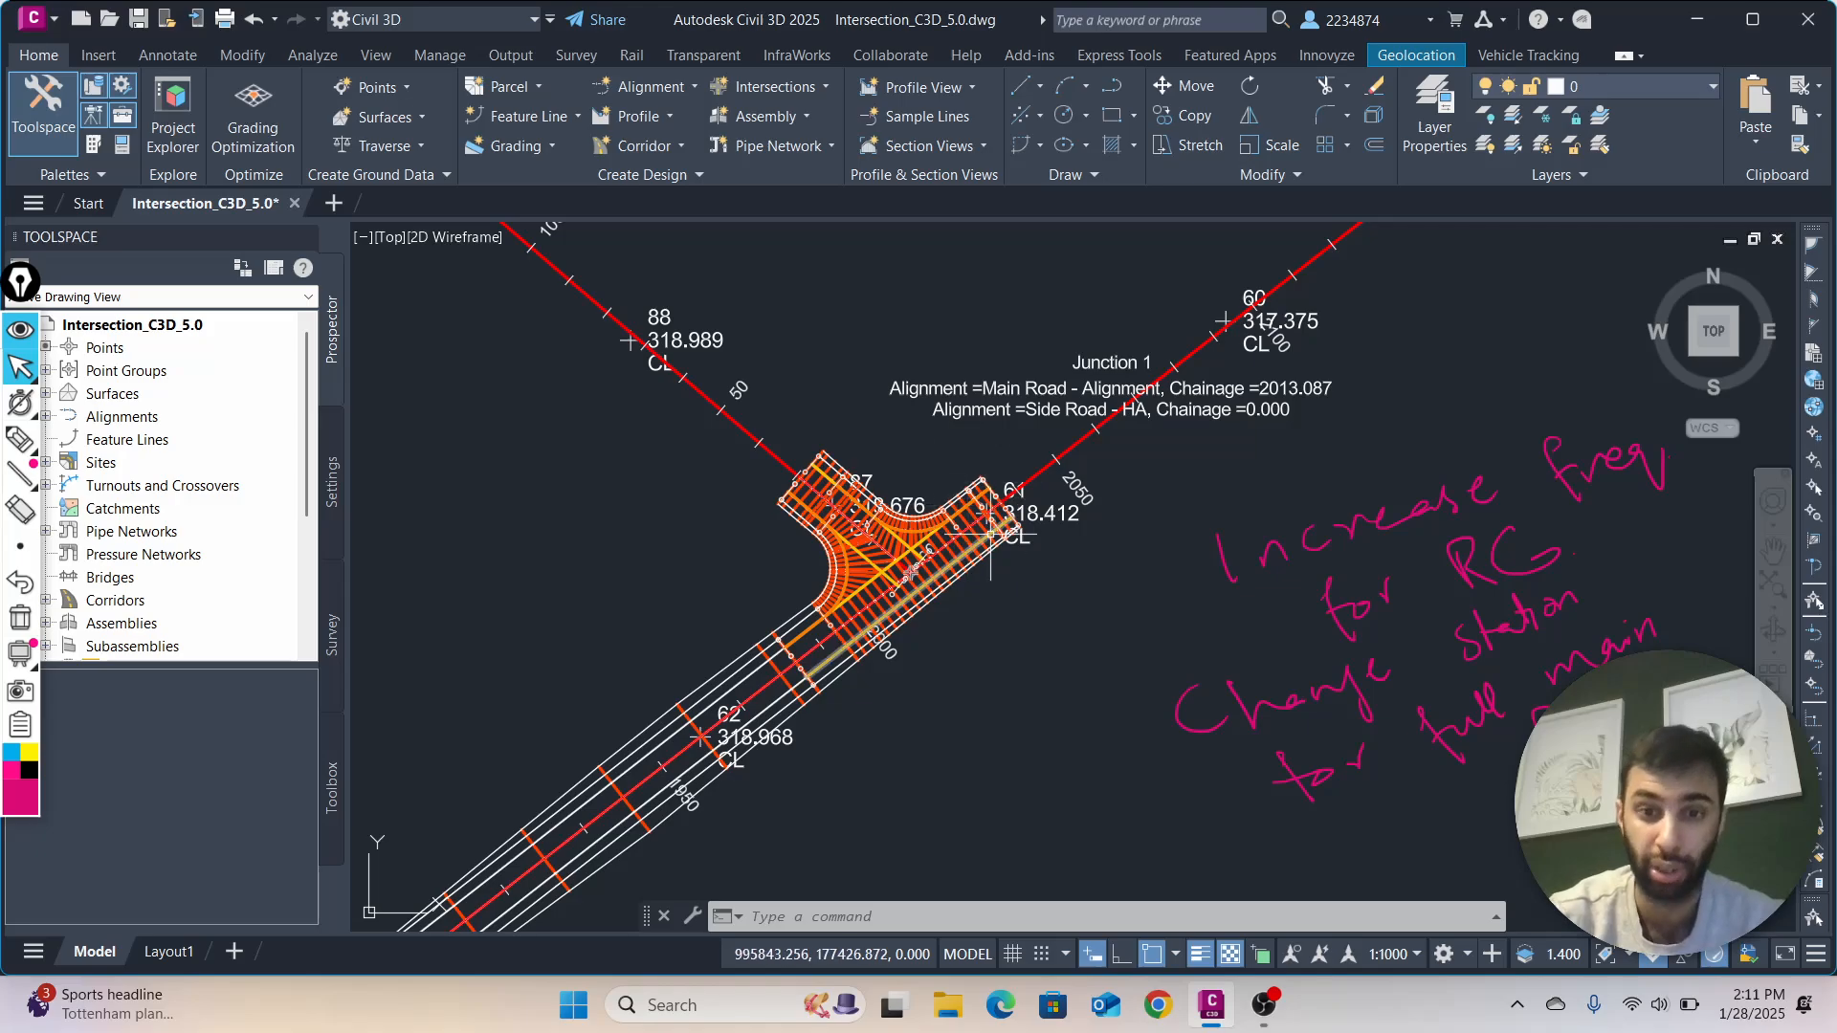
pyautogui.scroll(-4, 1110, 417)
pyautogui.moveTo(1351, 263); pyautogui.dragTo(1051, 489, button='middle')
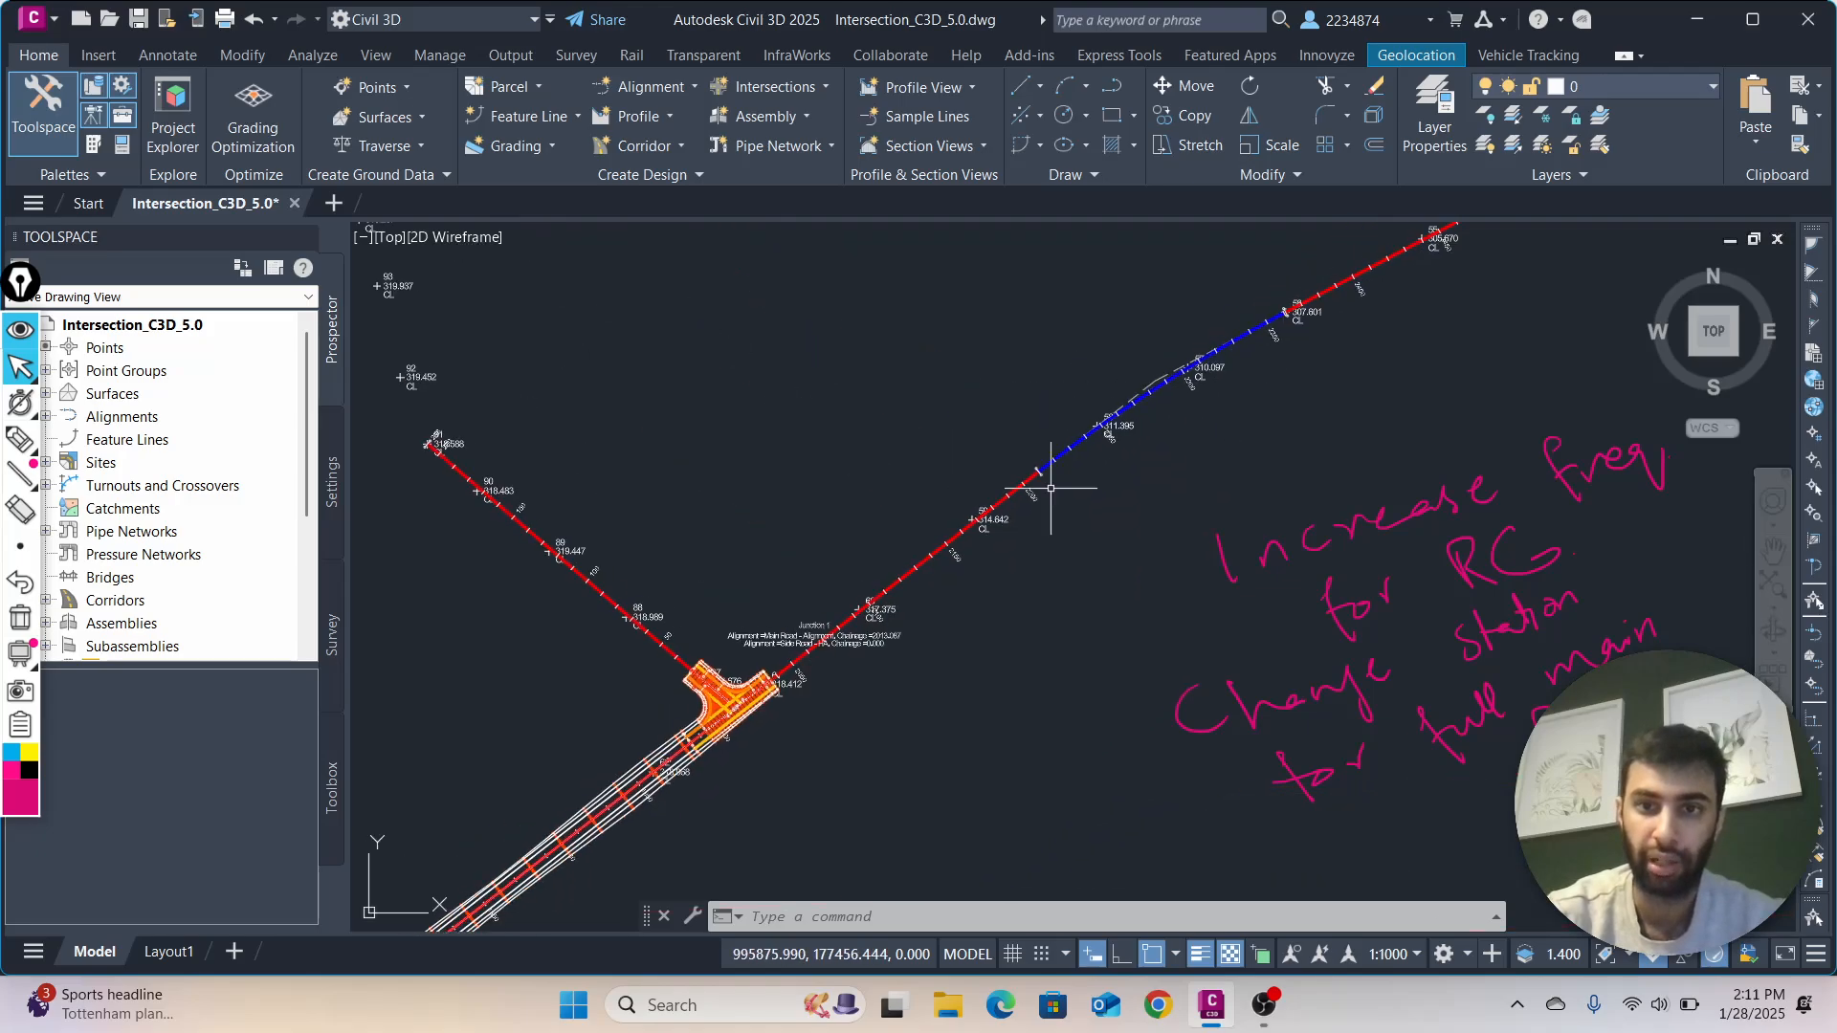
pyautogui.scroll(6, 861, 656)
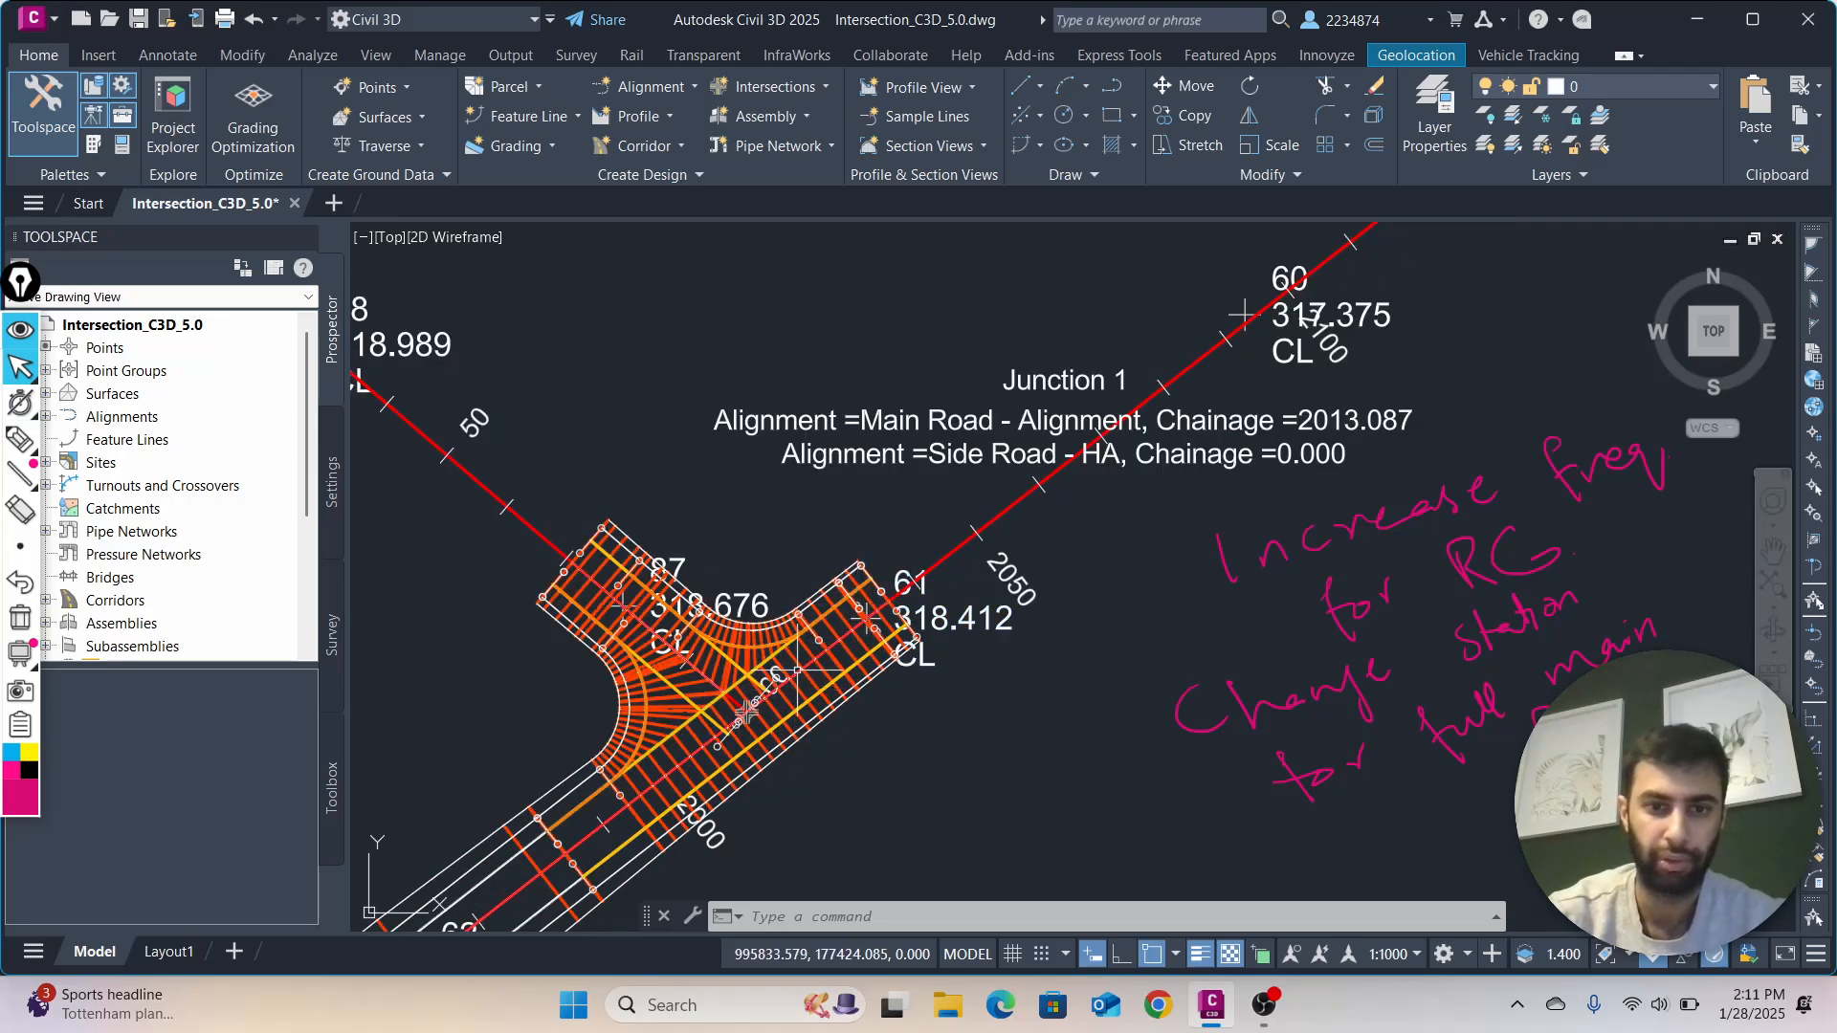
# Open the corridor's properties and select the Primary Road Full Section with Kerbs and Footpath - (7) region
pyautogui.click(803, 660)
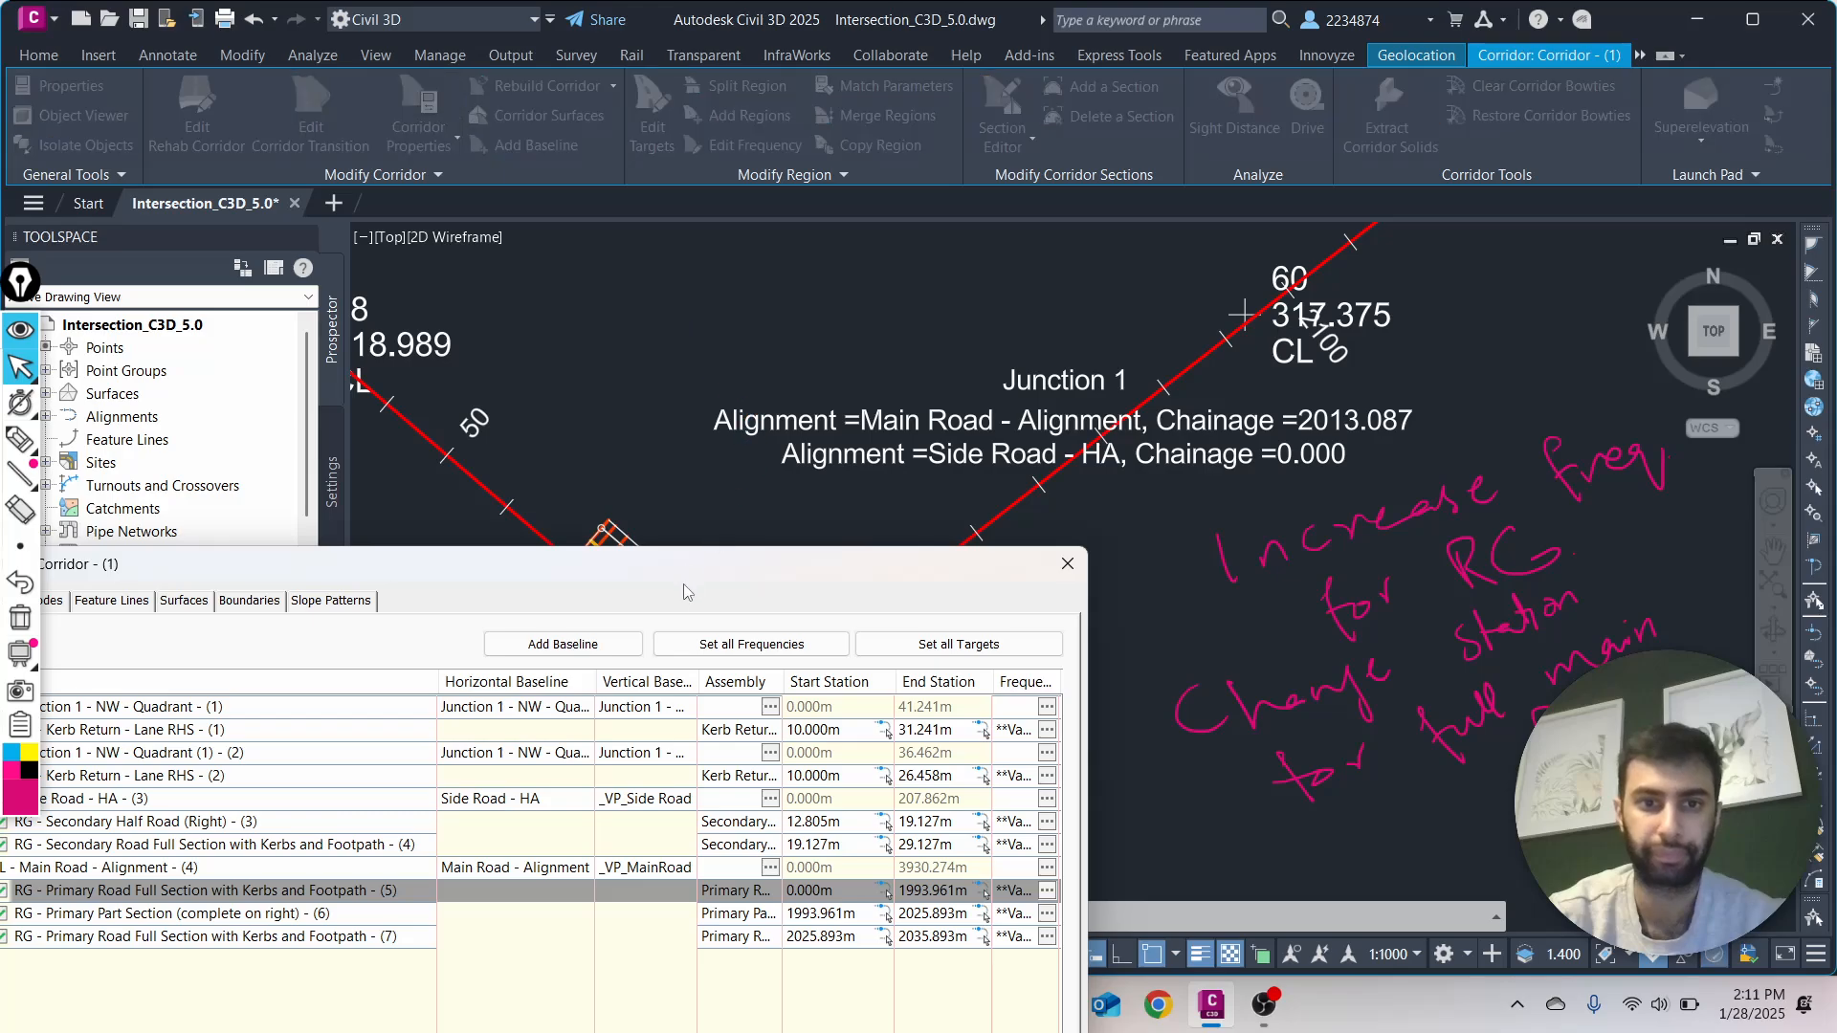
pyautogui.moveTo(683, 584)
pyautogui.mouseDown()
pyautogui.moveTo(777, 411)
pyautogui.moveTo(589, 329)
pyautogui.moveTo(373, 388)
pyautogui.mouseUp()
pyautogui.click(72, 724)
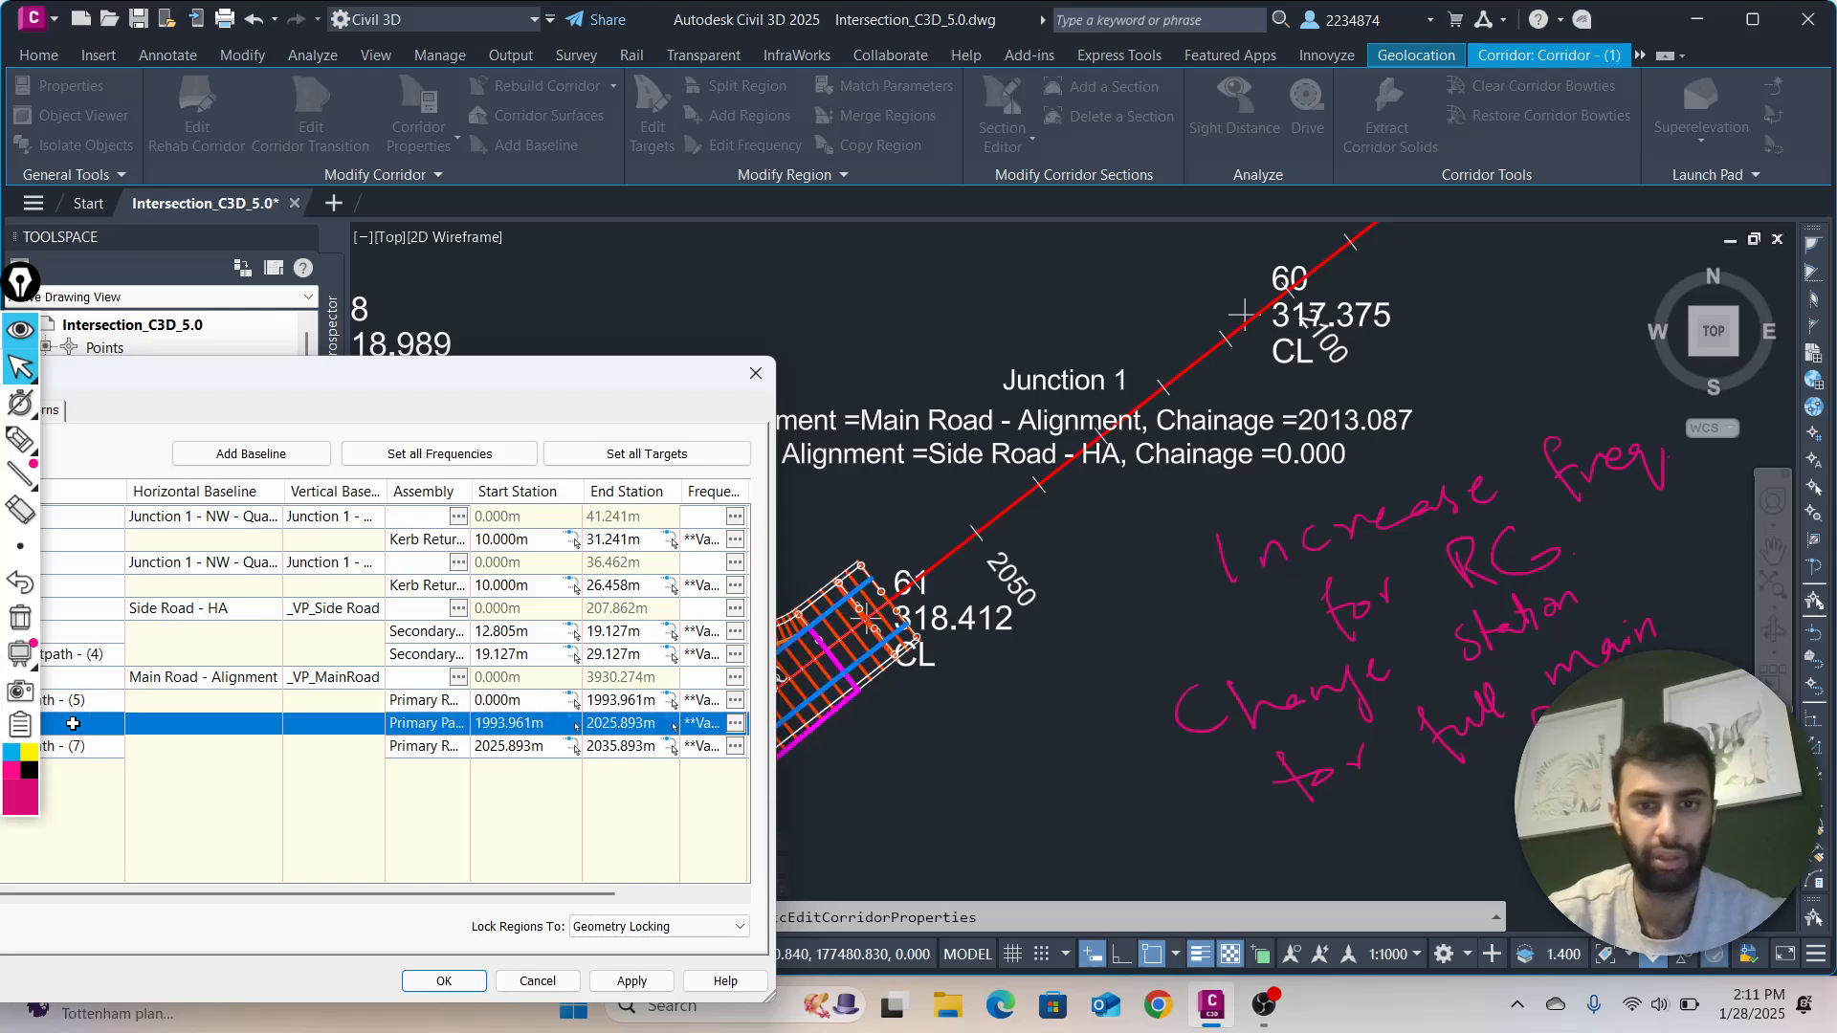
pyautogui.click(78, 748)
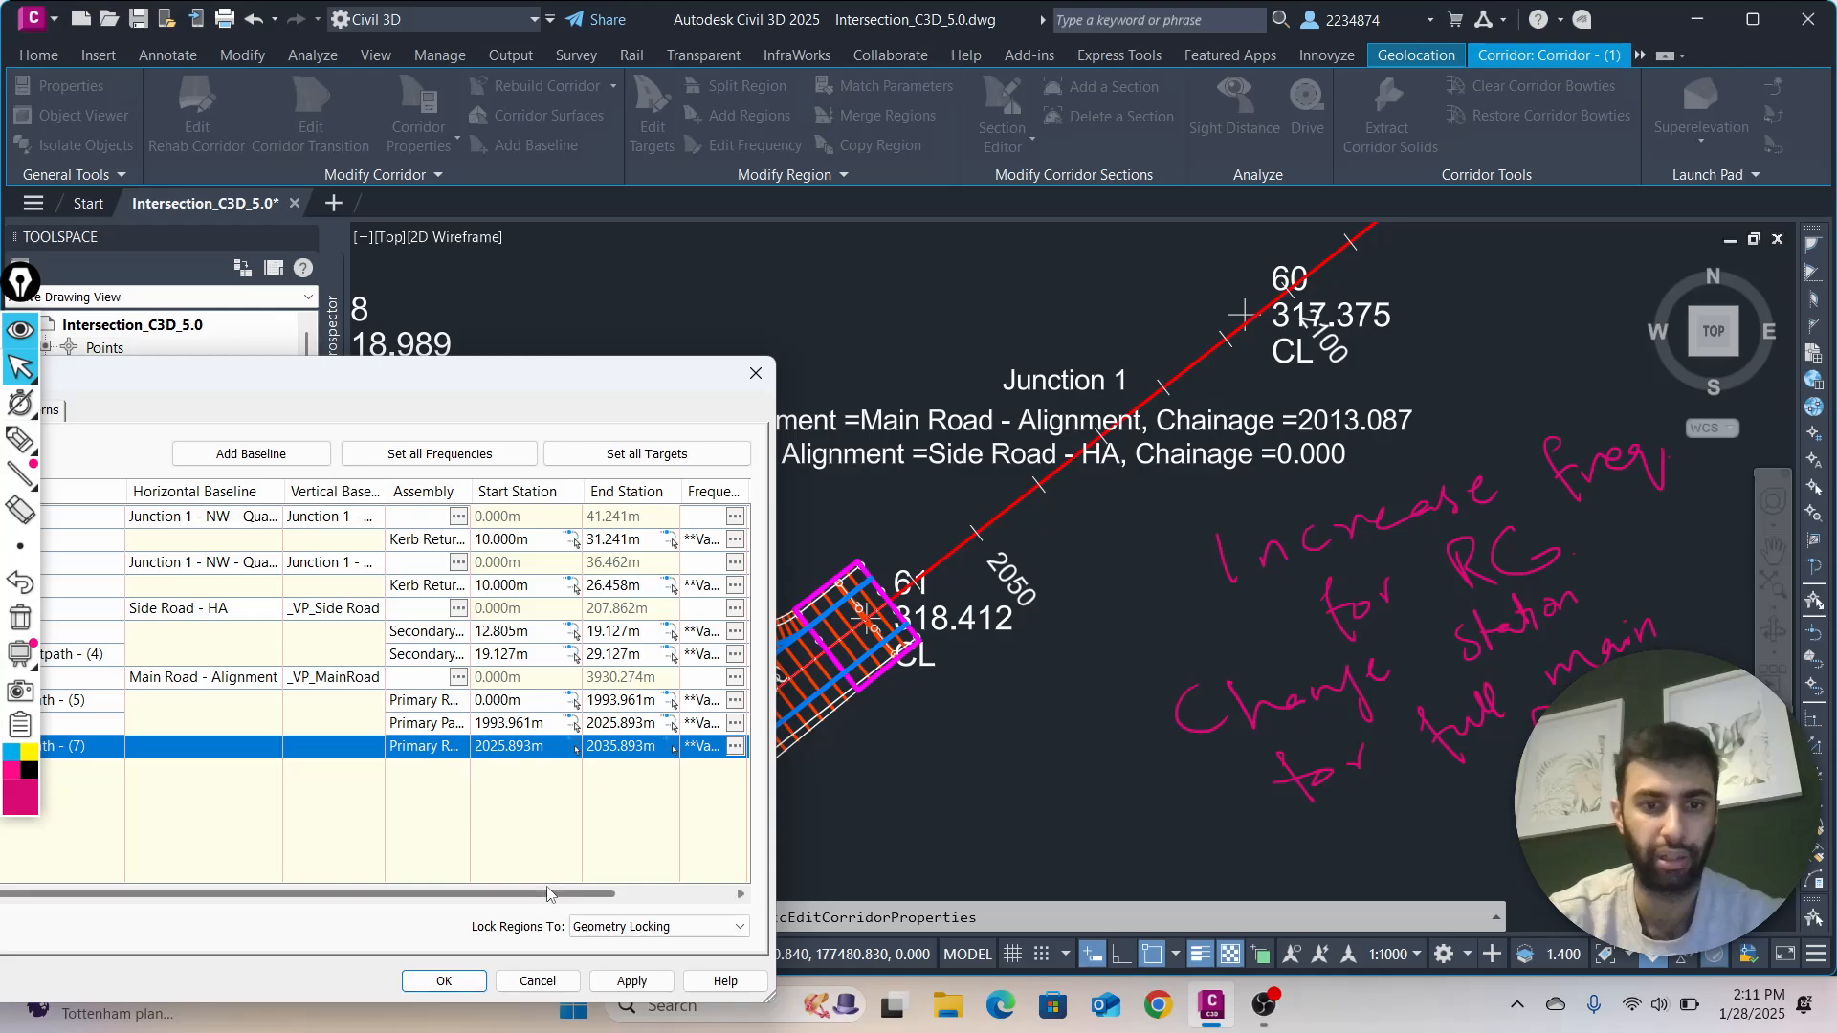
pyautogui.moveTo(552, 896); pyautogui.dragTo(620, 894)
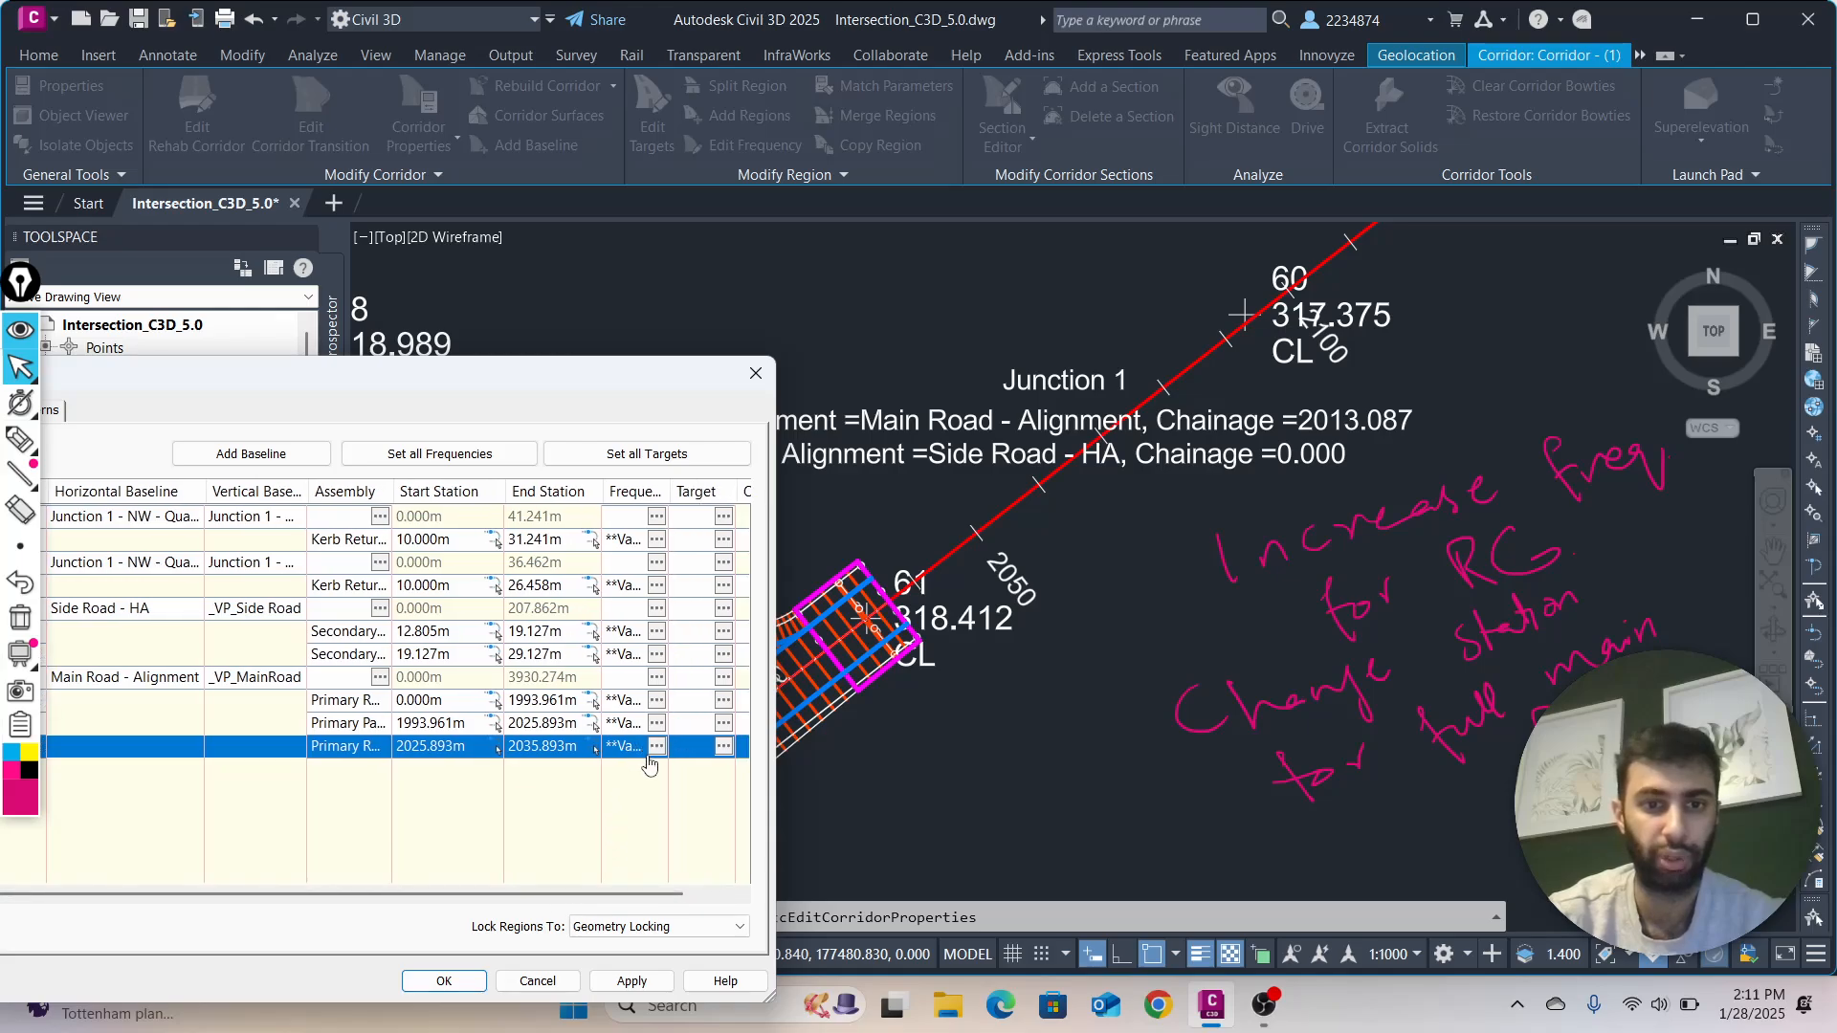
# Set region (7)'s Along tangents frequency to 20 m and its horizontal baseline curve increment to 10 m
pyautogui.click(655, 746)
pyautogui.click(967, 262)
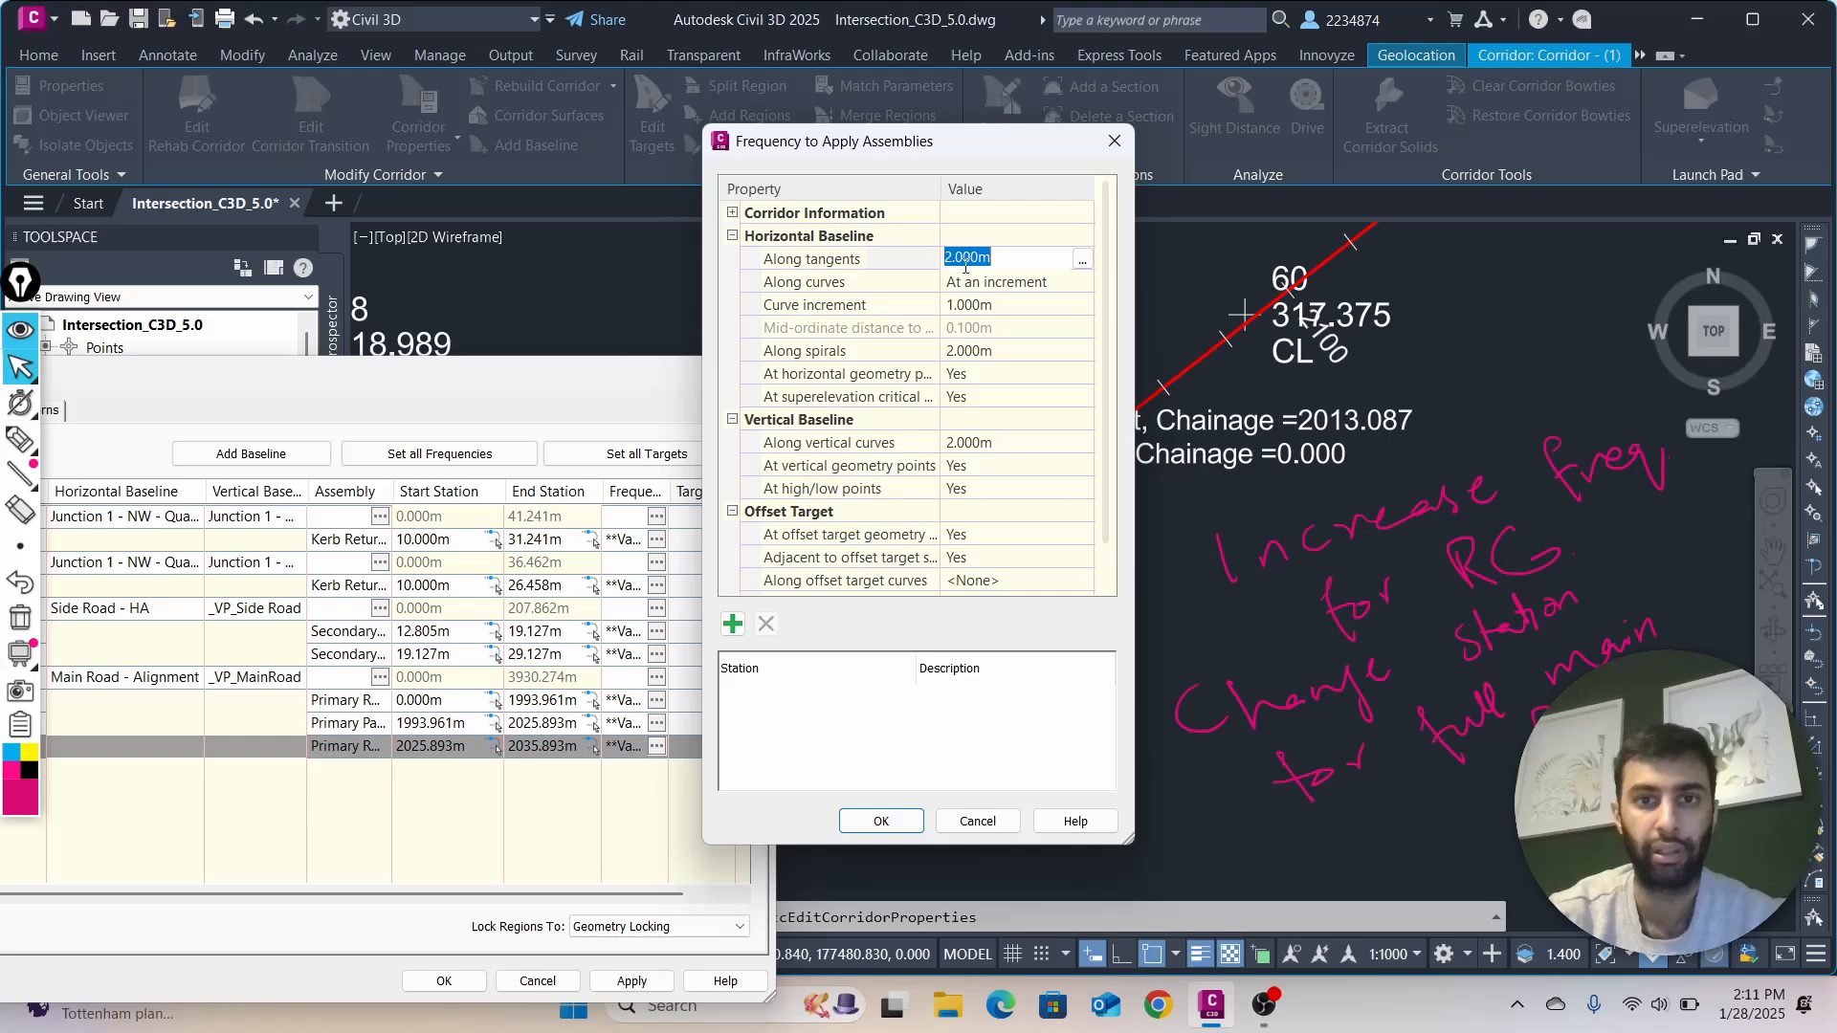
pyautogui.write('20')
pyautogui.press('Return')
pyautogui.click(961, 325)
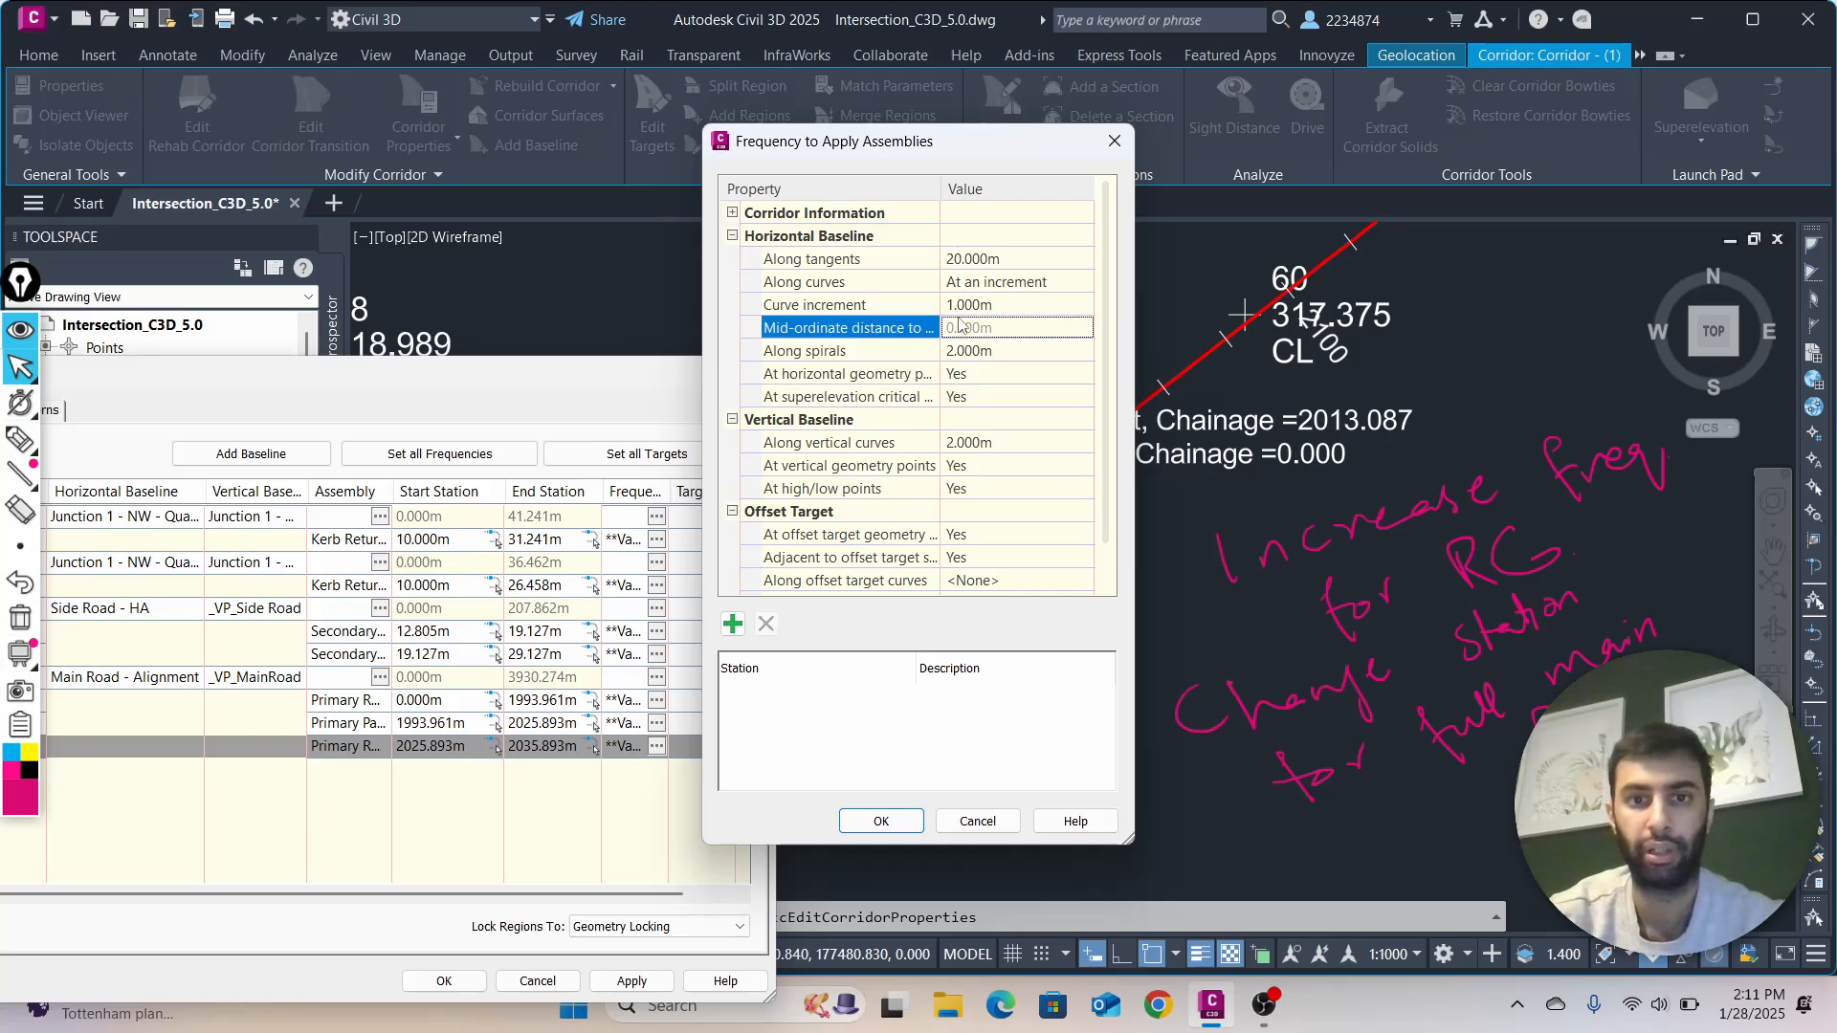
pyautogui.click(962, 311)
pyautogui.write('10')
pyautogui.press('Return')
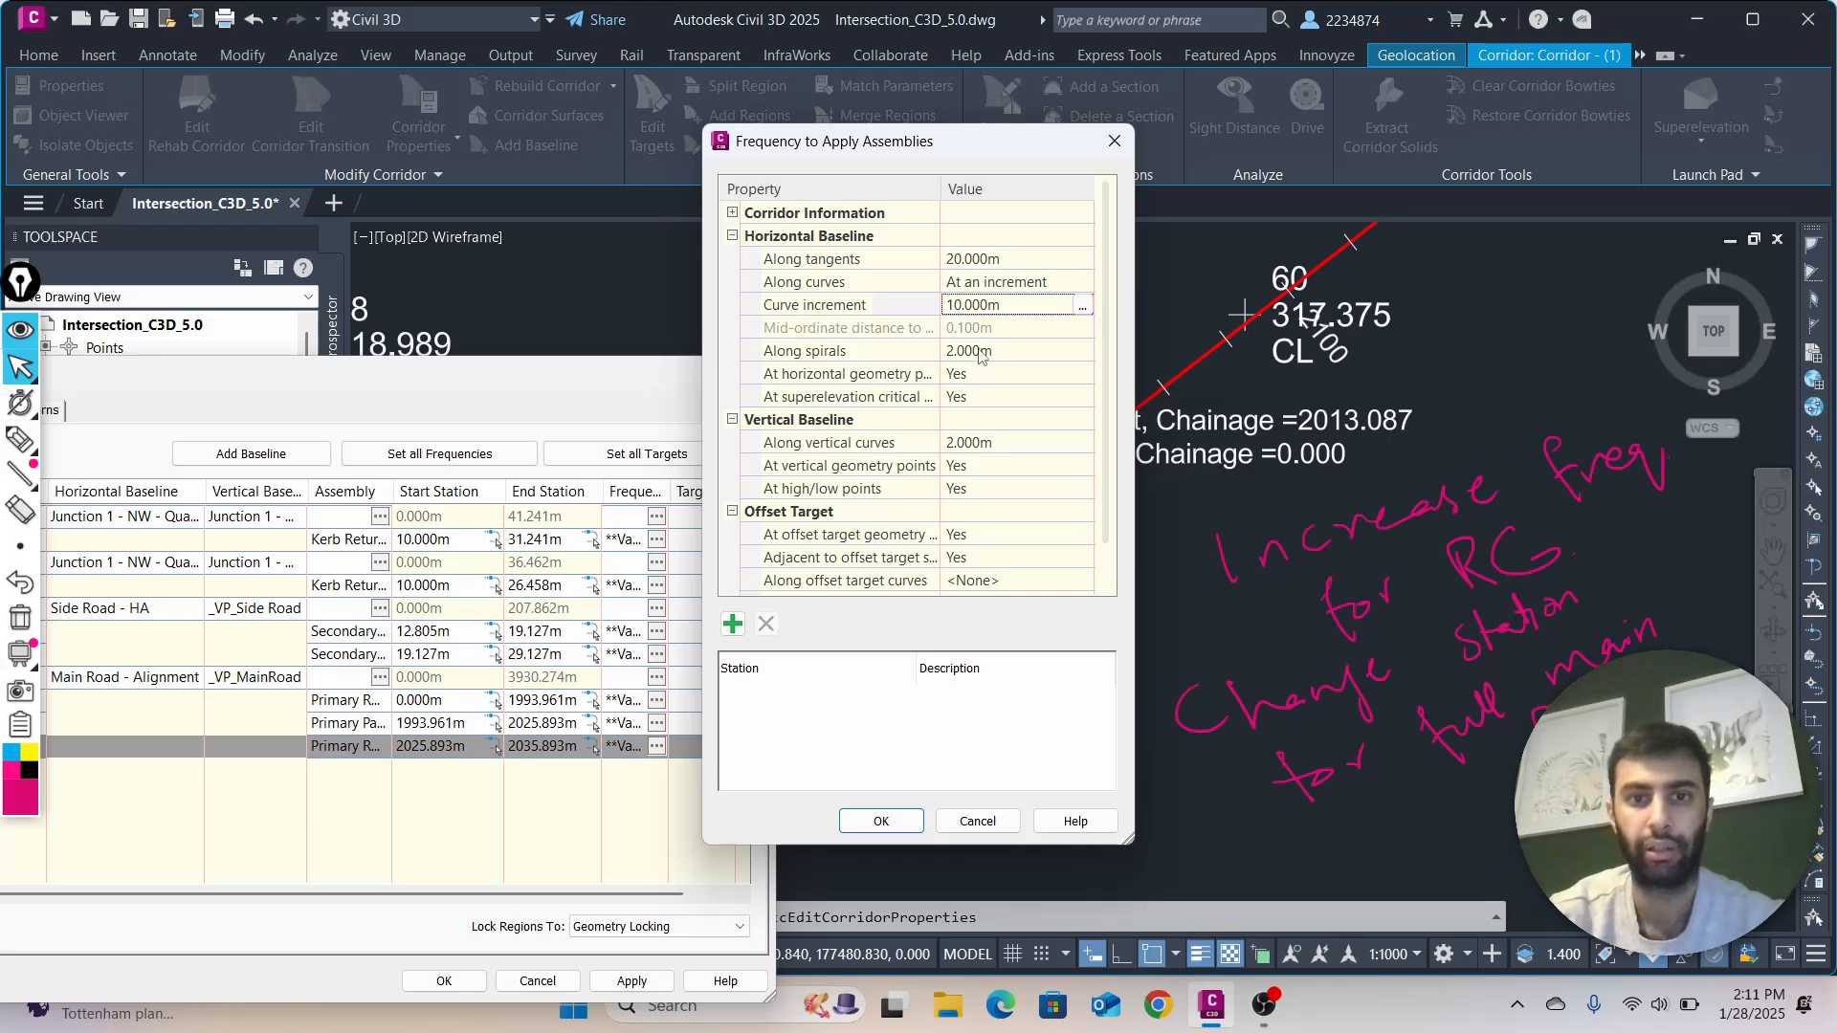
# Set region (7)'s Along spirals and Along vertical curves frequencies to 20 m and accept the frequency settings
pyautogui.click(980, 350)
pyautogui.press('Return')
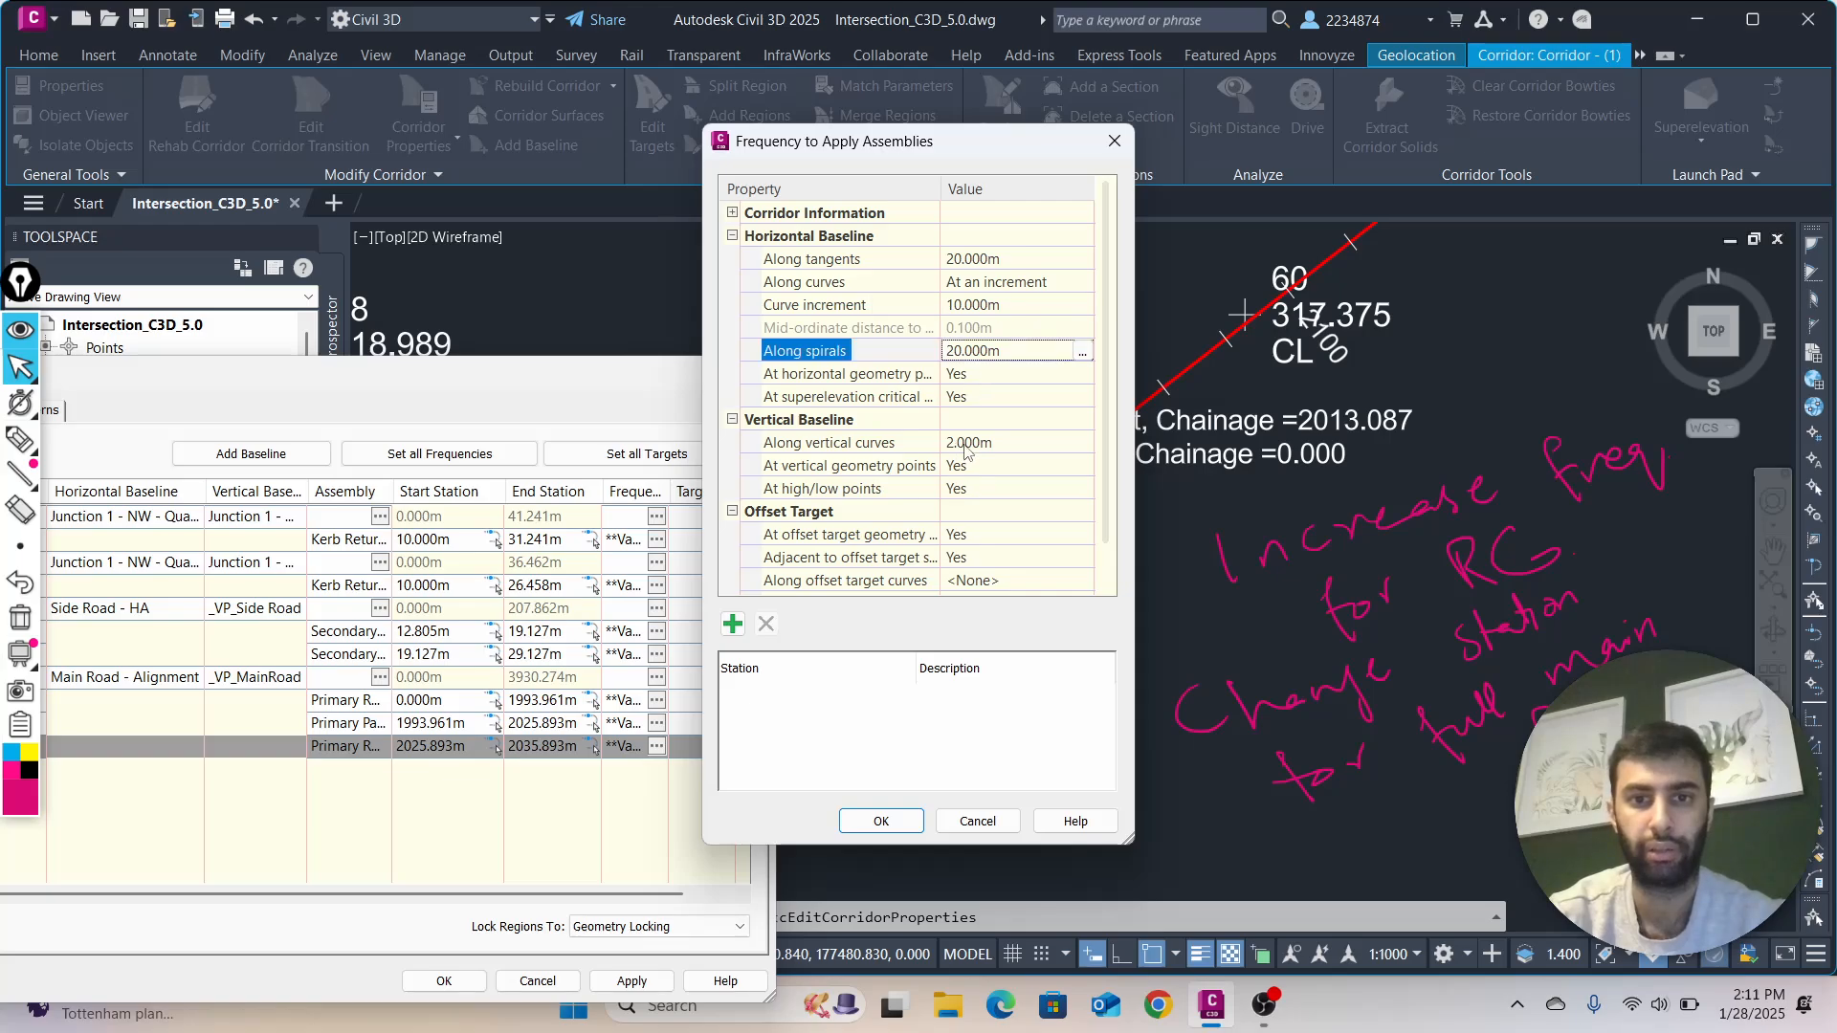
pyautogui.click(966, 443)
pyautogui.write('20')
pyautogui.click(880, 822)
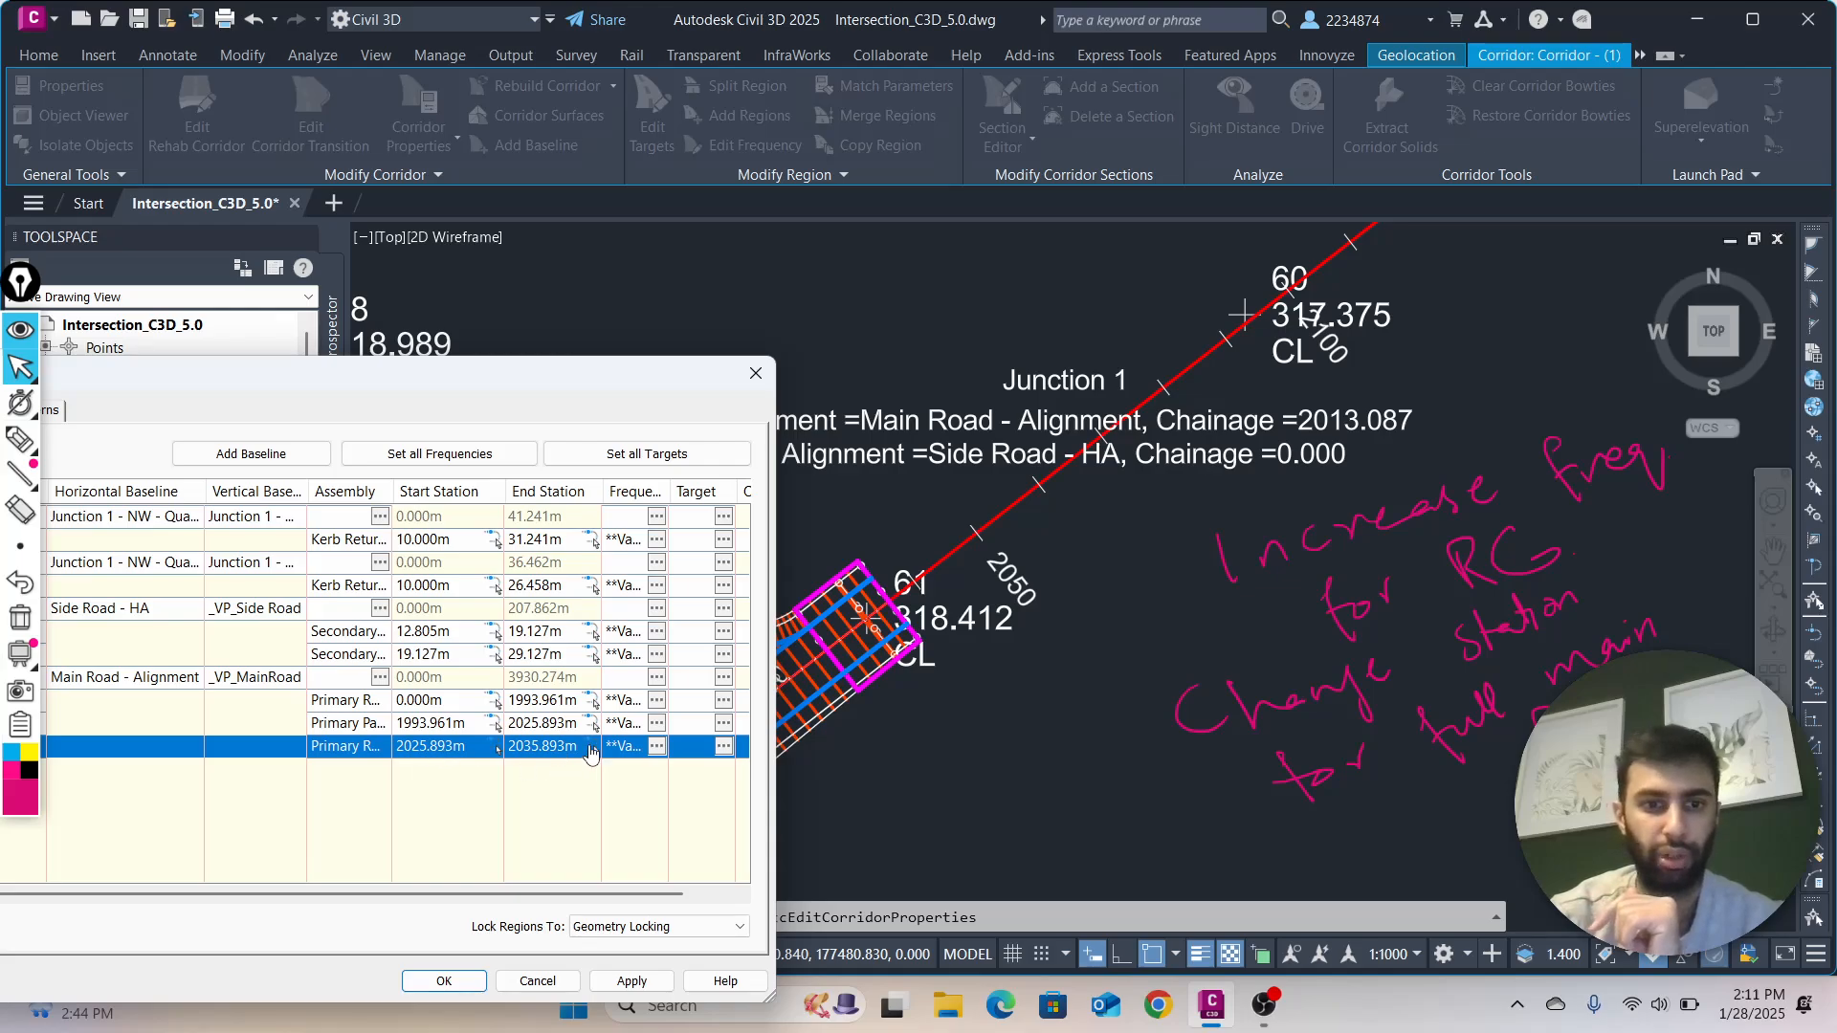
# Set region (7)'s end station to 3930.274 m by picking the Main Road alignment's end point in the drawing
pyautogui.click(592, 746)
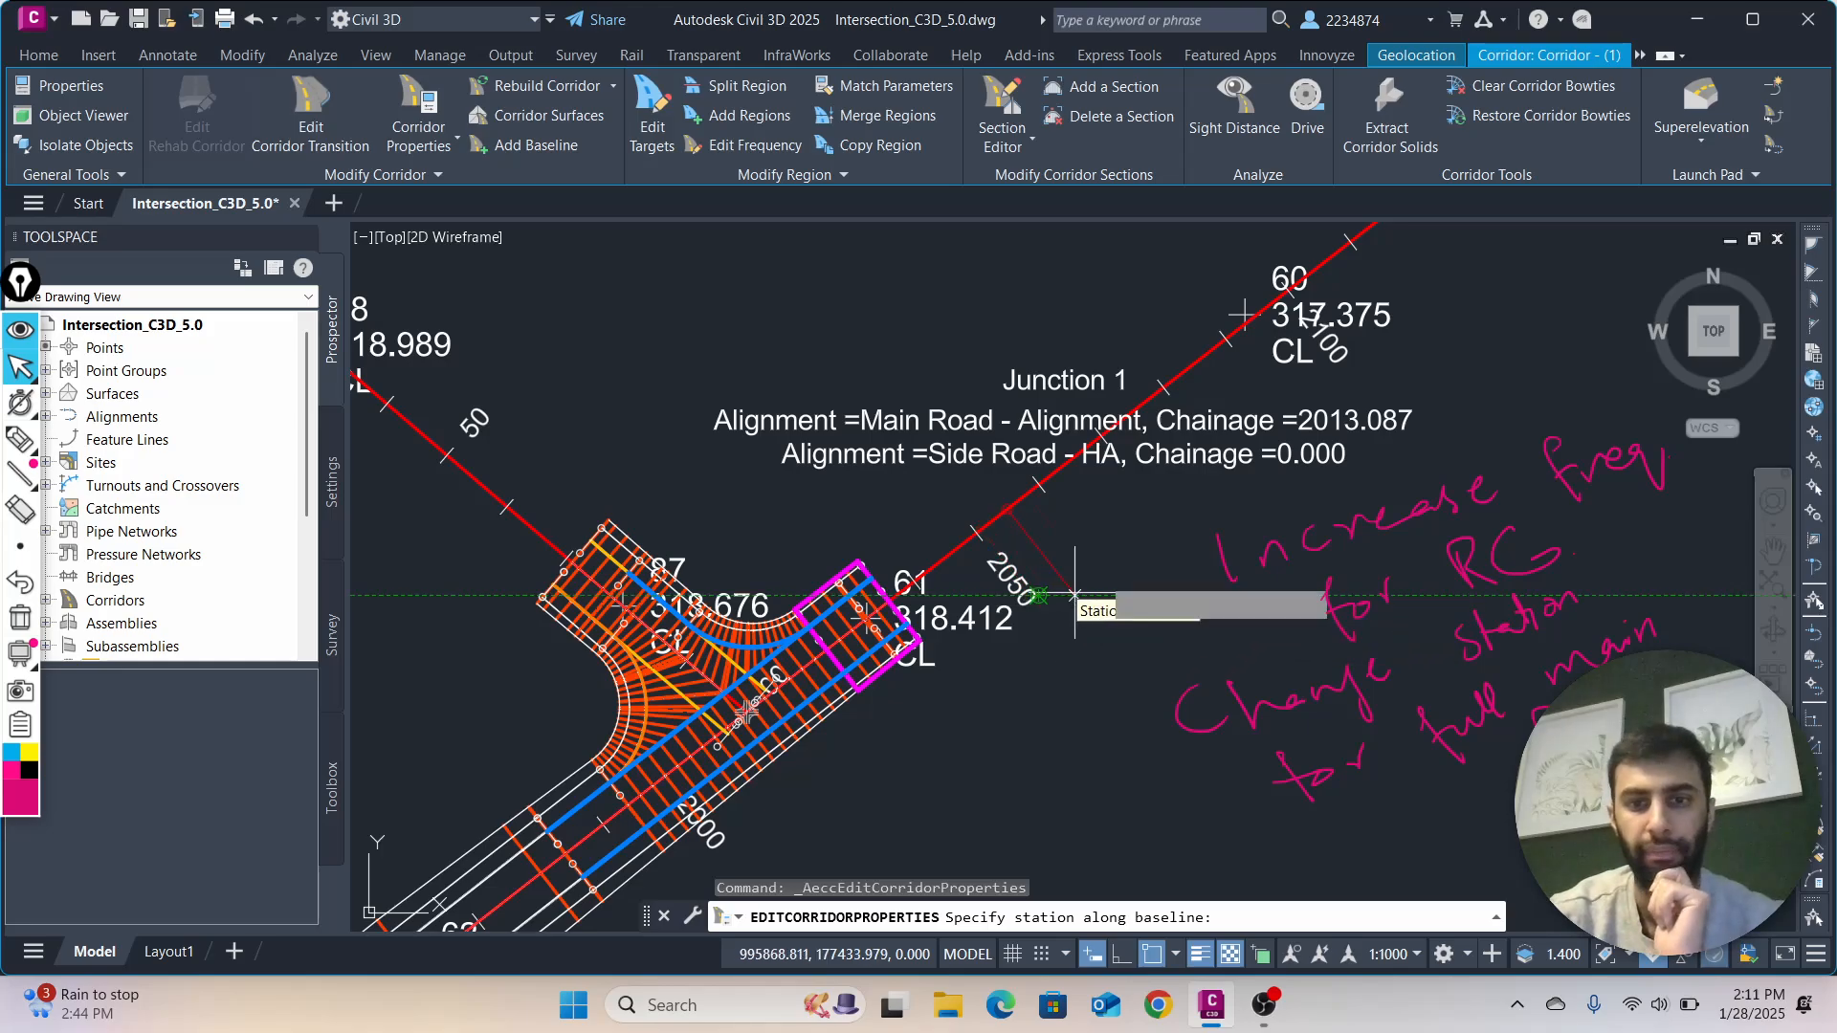
pyautogui.scroll(-5, 1455, 268)
pyautogui.moveTo(1364, 358); pyautogui.dragTo(926, 648, button='middle')
pyautogui.scroll(-4, 1227, 396)
pyautogui.moveTo(1215, 406); pyautogui.dragTo(844, 679, button='middle')
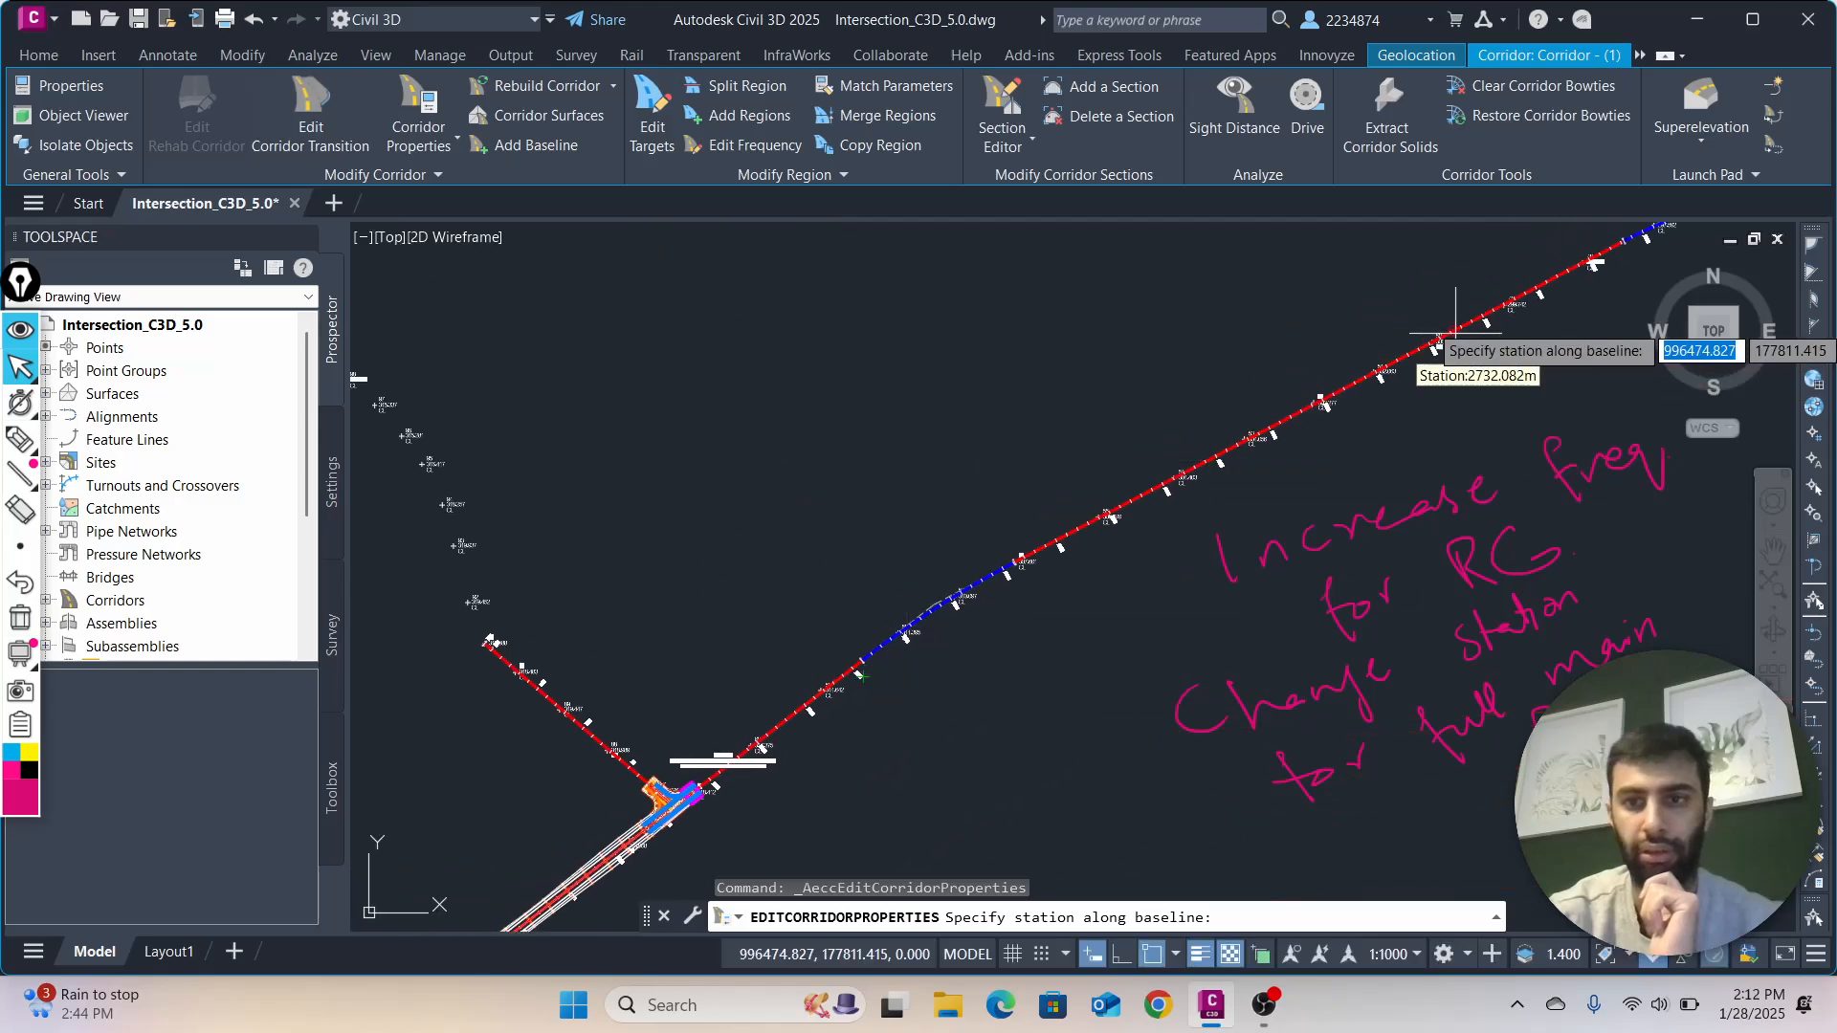
pyautogui.moveTo(1443, 341); pyautogui.dragTo(876, 630, button='middle')
pyautogui.scroll(-3, 1116, 534)
pyautogui.moveTo(1107, 533)
pyautogui.mouseDown(button='middle')
pyautogui.moveTo(845, 471)
pyautogui.moveTo(486, 345)
pyautogui.mouseUp(button='middle')
pyautogui.scroll(2, 1097, 450)
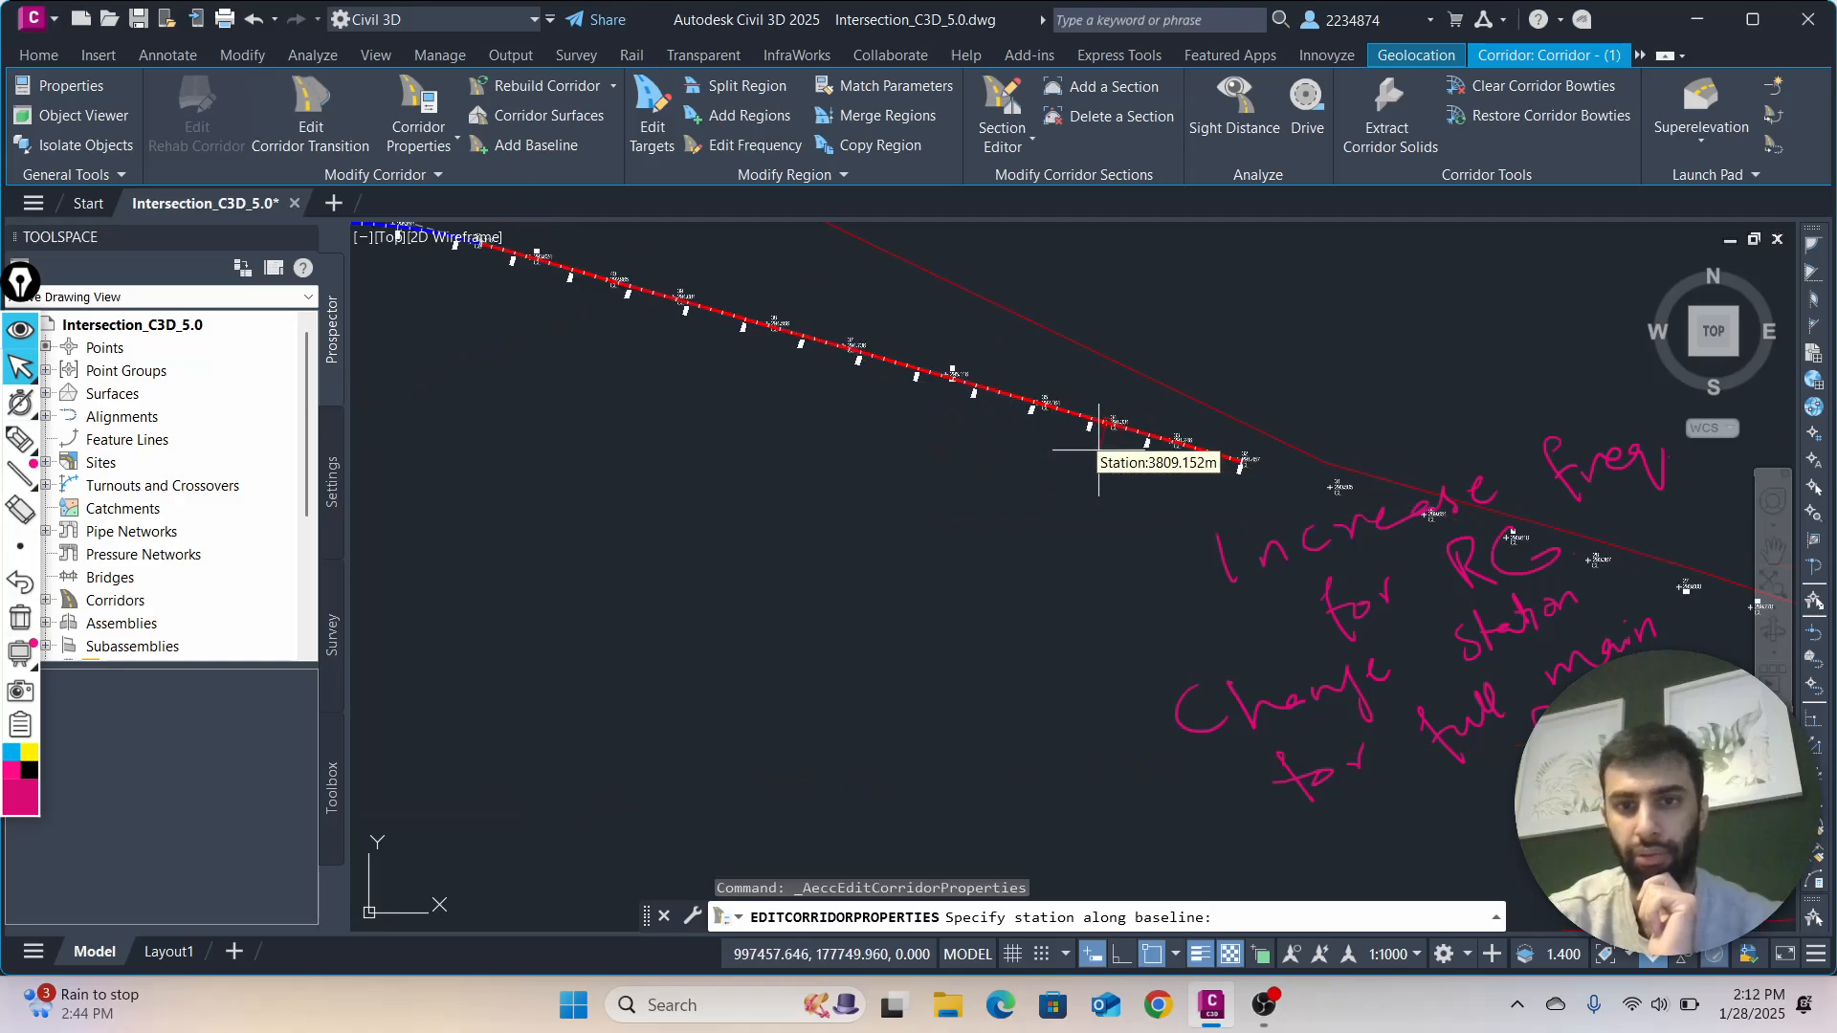
pyautogui.scroll(5, 1230, 467)
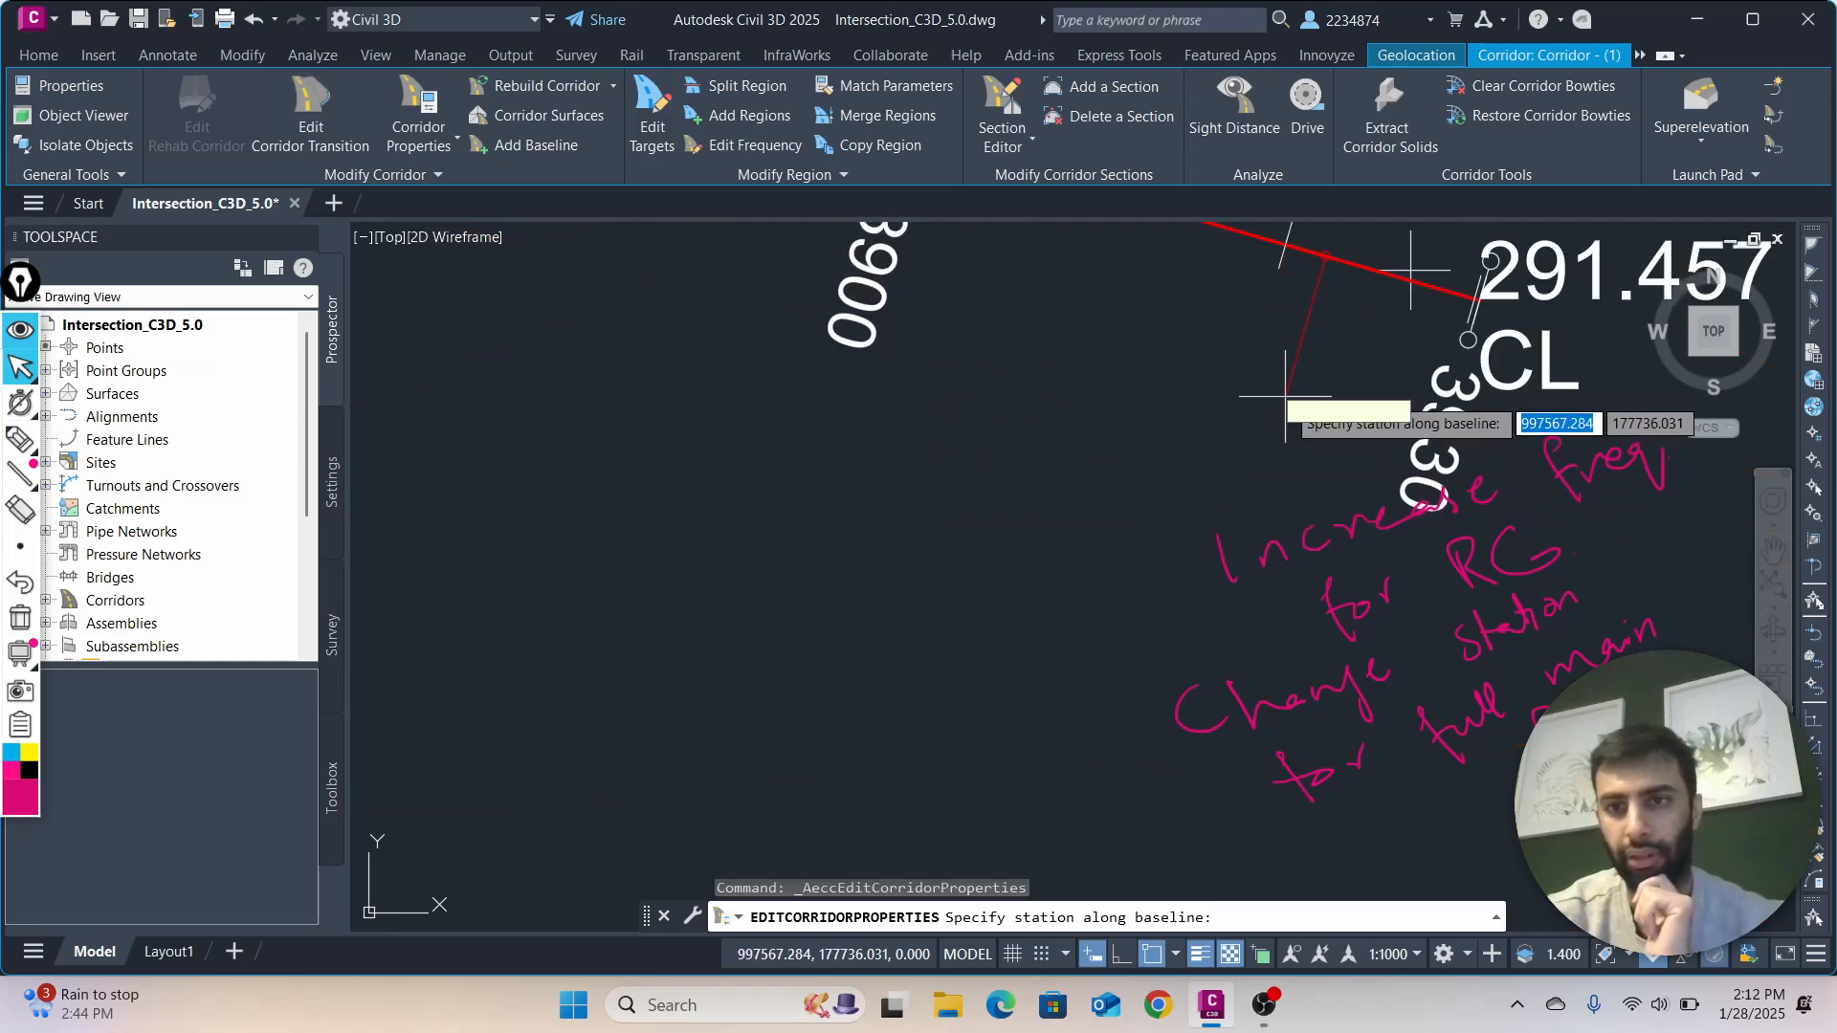
pyautogui.moveTo(1374, 391); pyautogui.dragTo(1115, 340, button='middle')
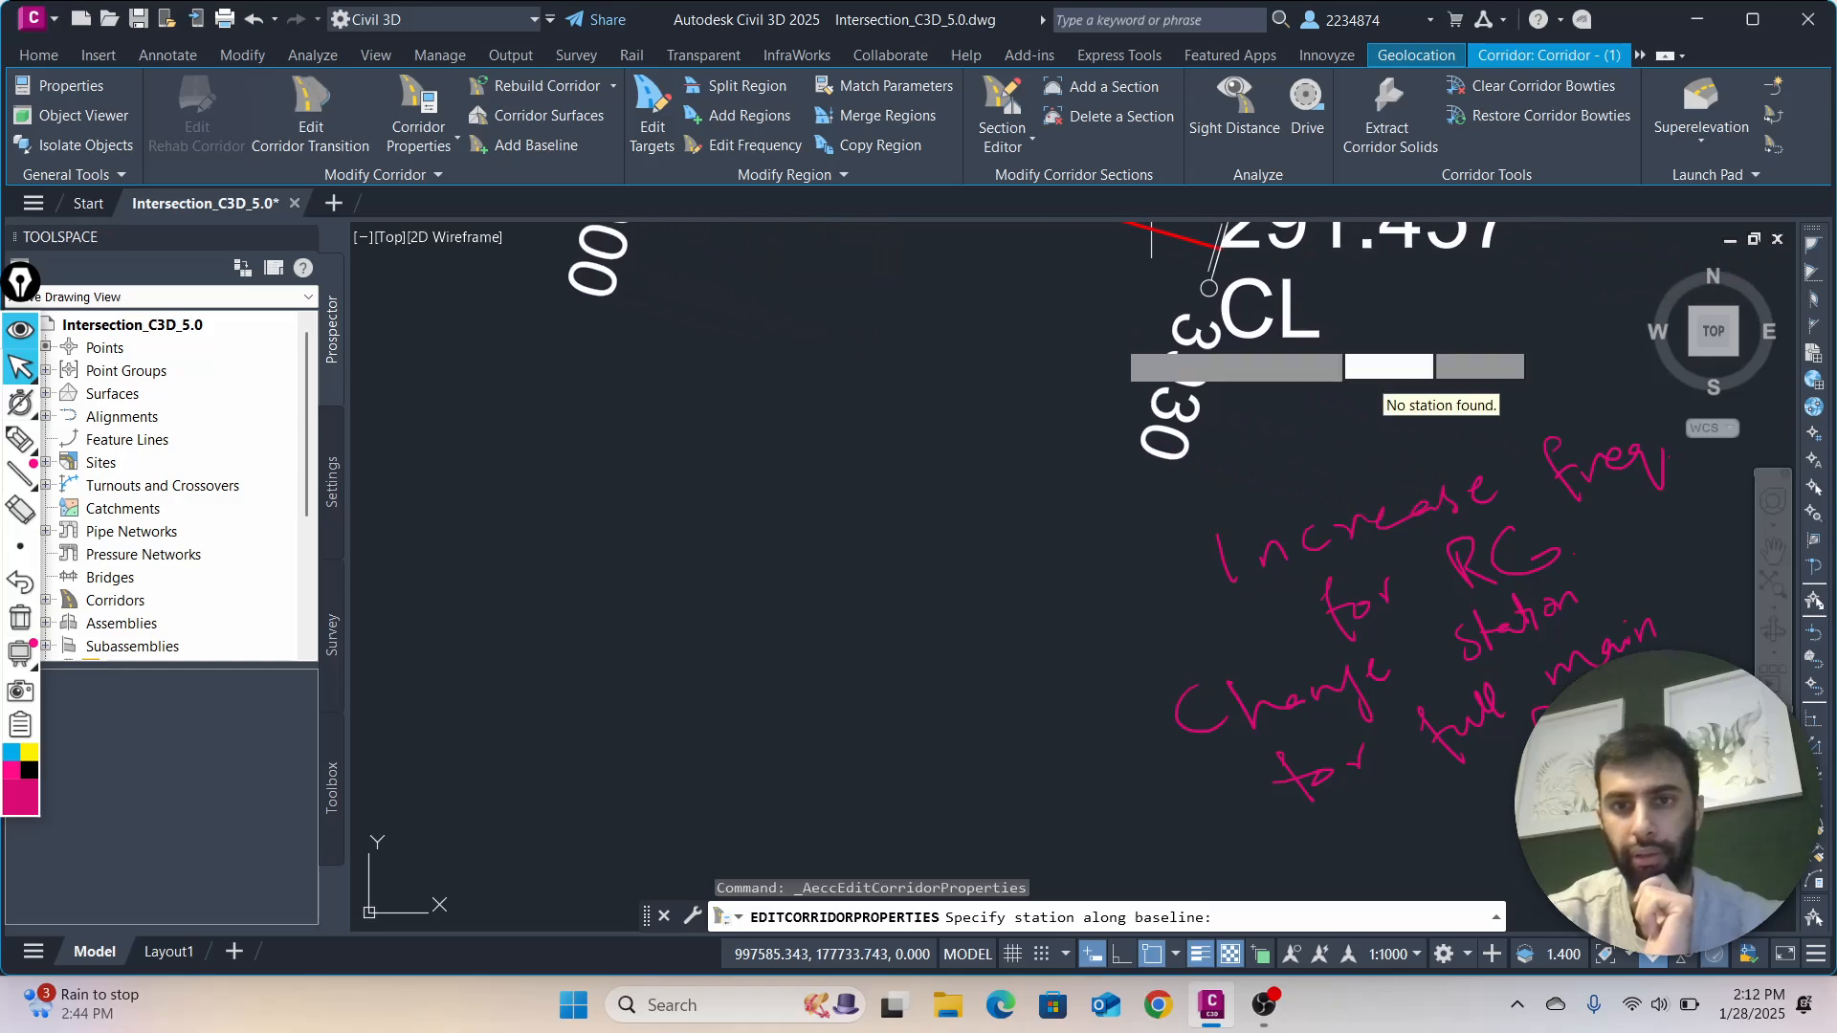
pyautogui.click(1221, 247)
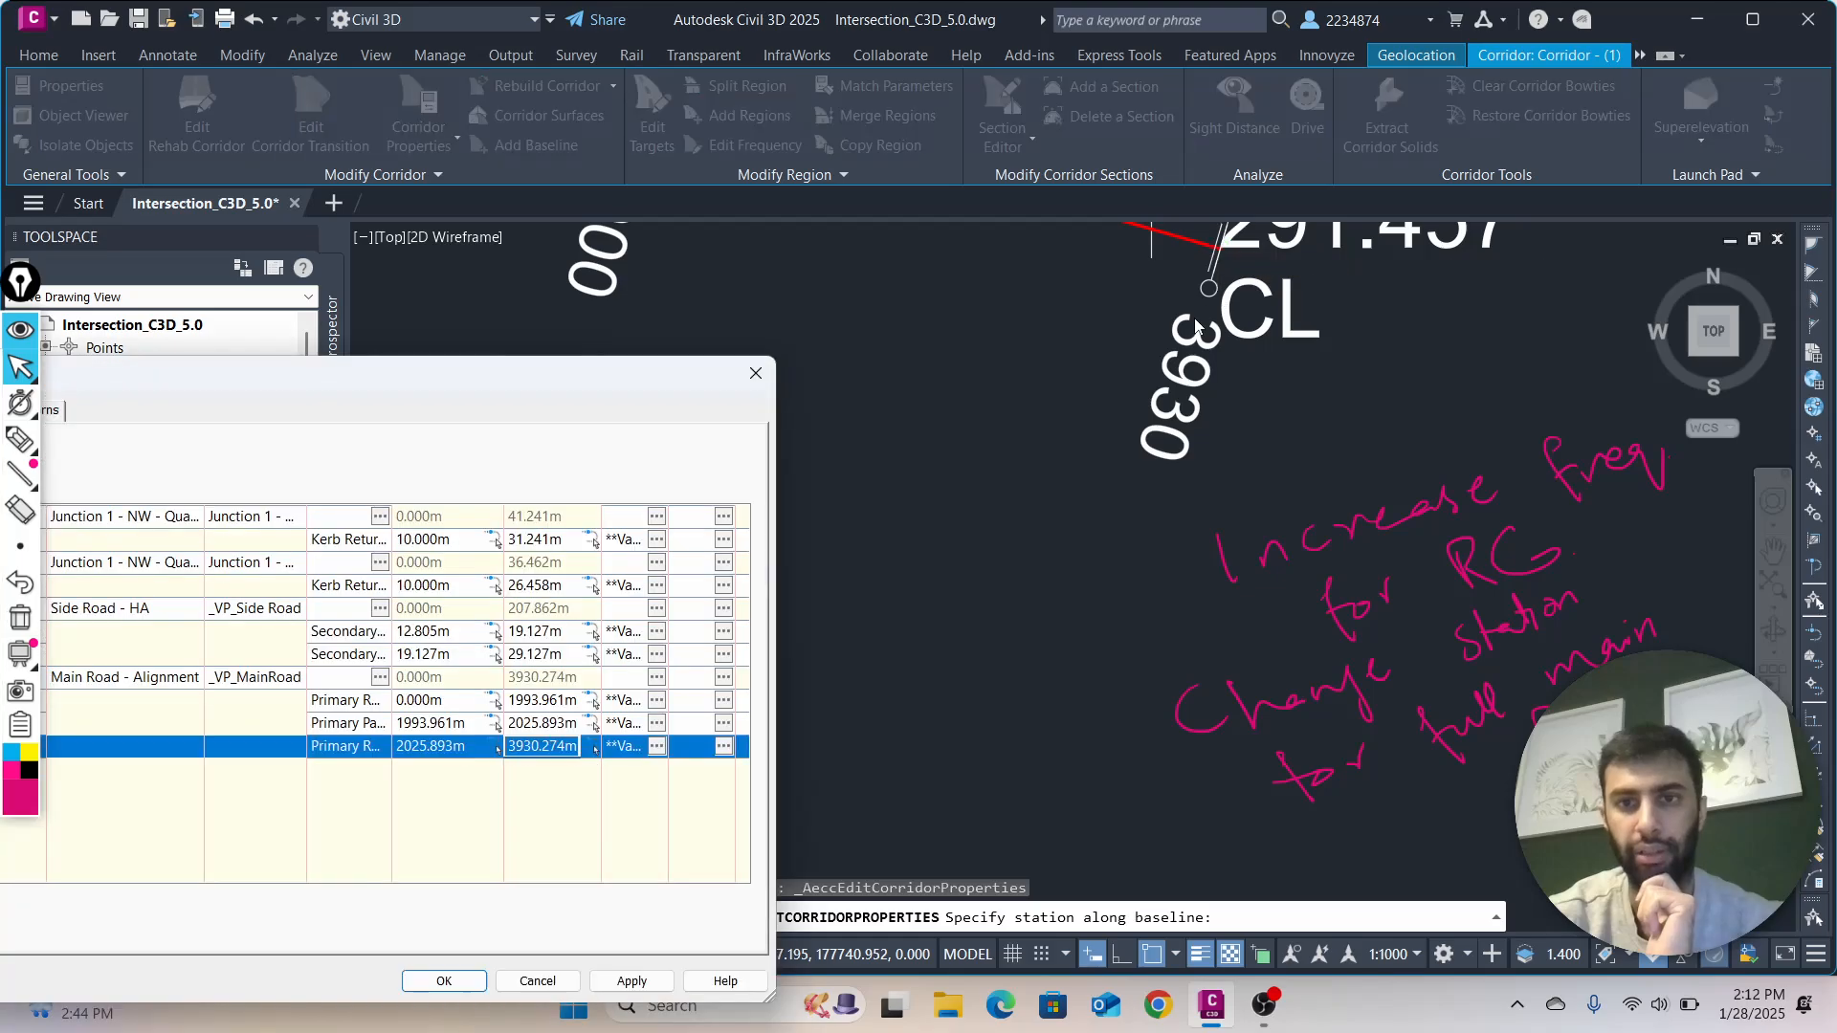
# Accept the modified corridor properties and rebuild the corridor
pyautogui.moveTo(531, 392); pyautogui.dragTo(771, 258)
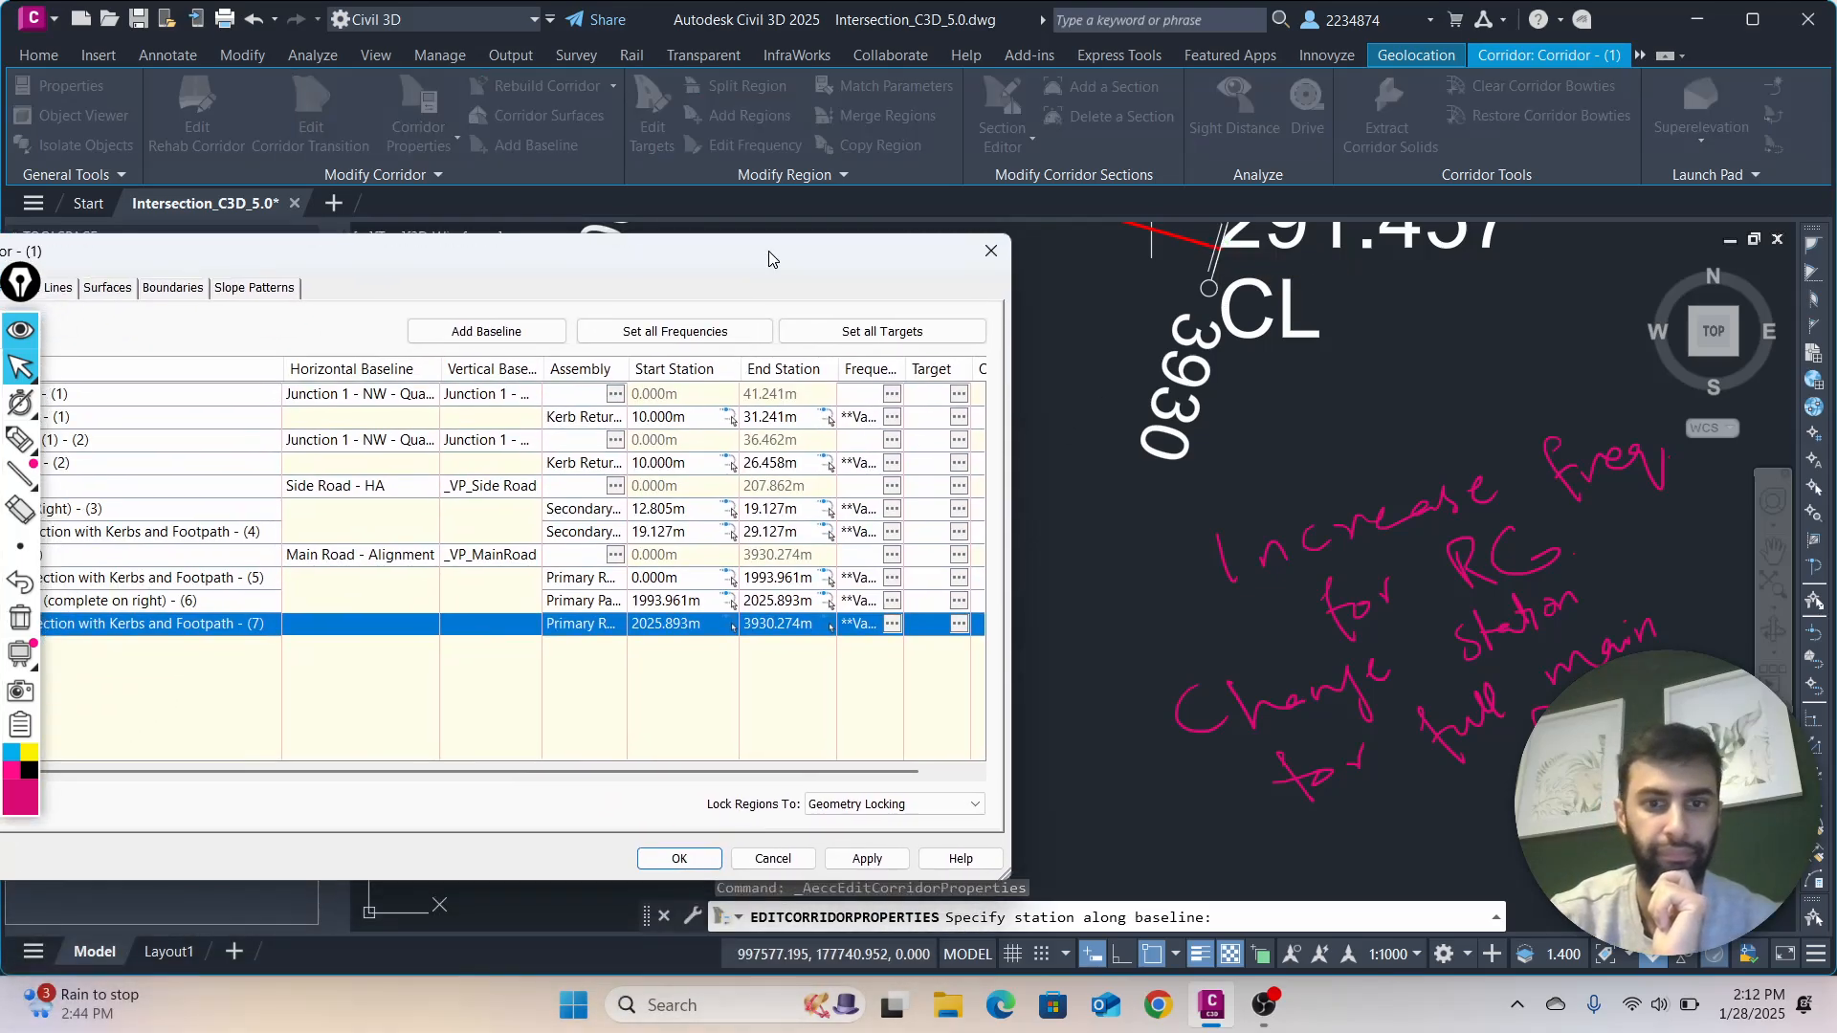
pyautogui.click(681, 856)
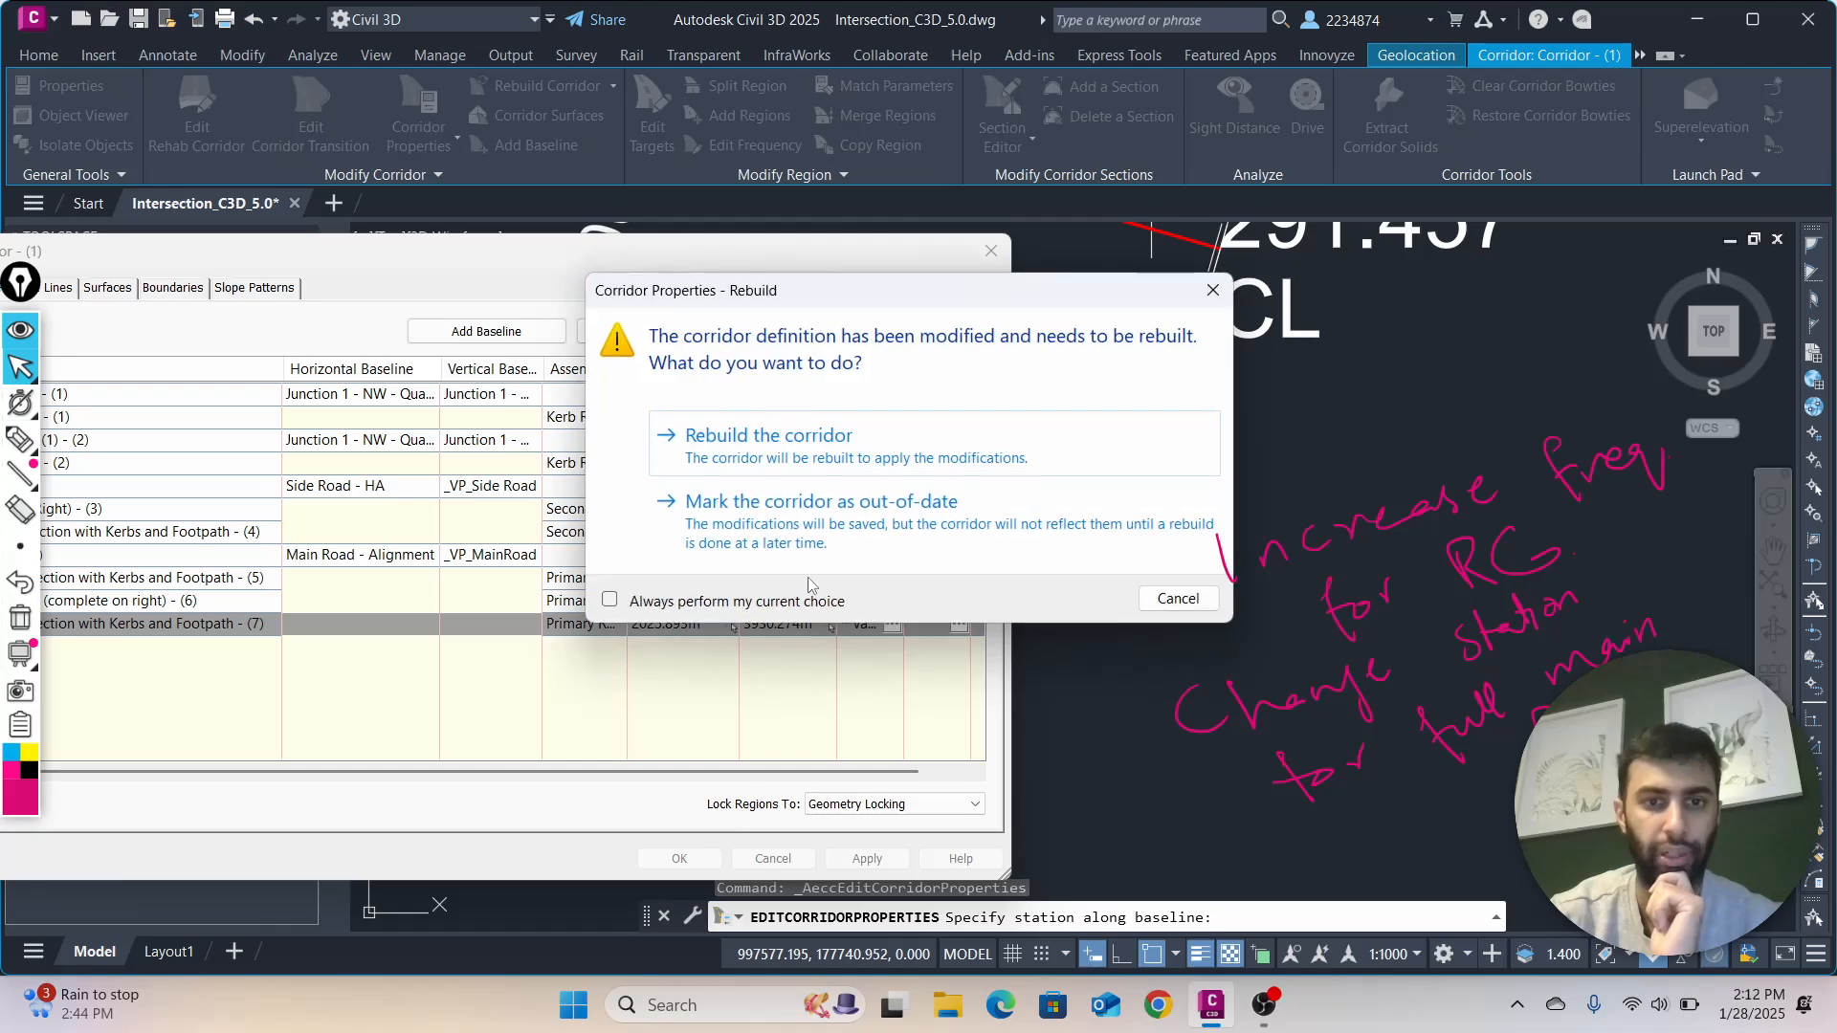
pyautogui.click(858, 457)
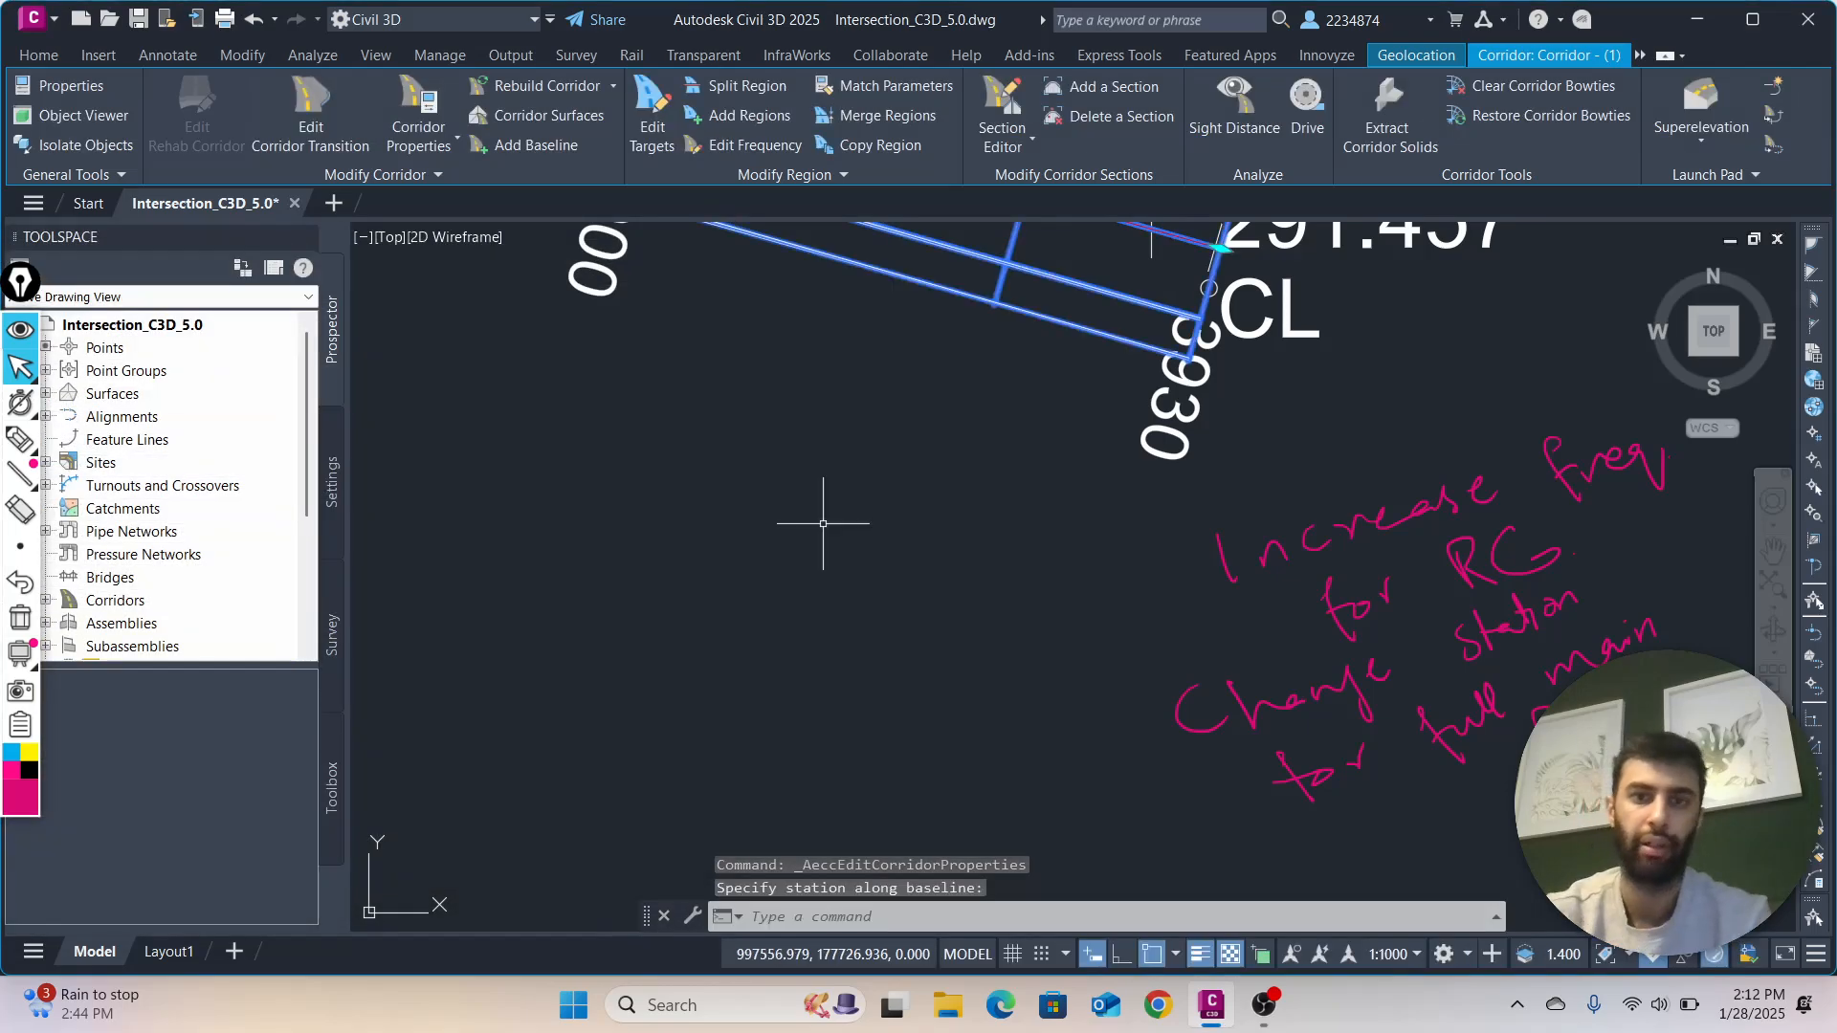
# Inspect the rebuilt corridor from the Main Road's end point back along the curve towards the junction
pyautogui.scroll(-5, 468, 570)
pyautogui.scroll(-4, 447, 508)
pyautogui.moveTo(446, 508); pyautogui.dragTo(1163, 585, button='middle')
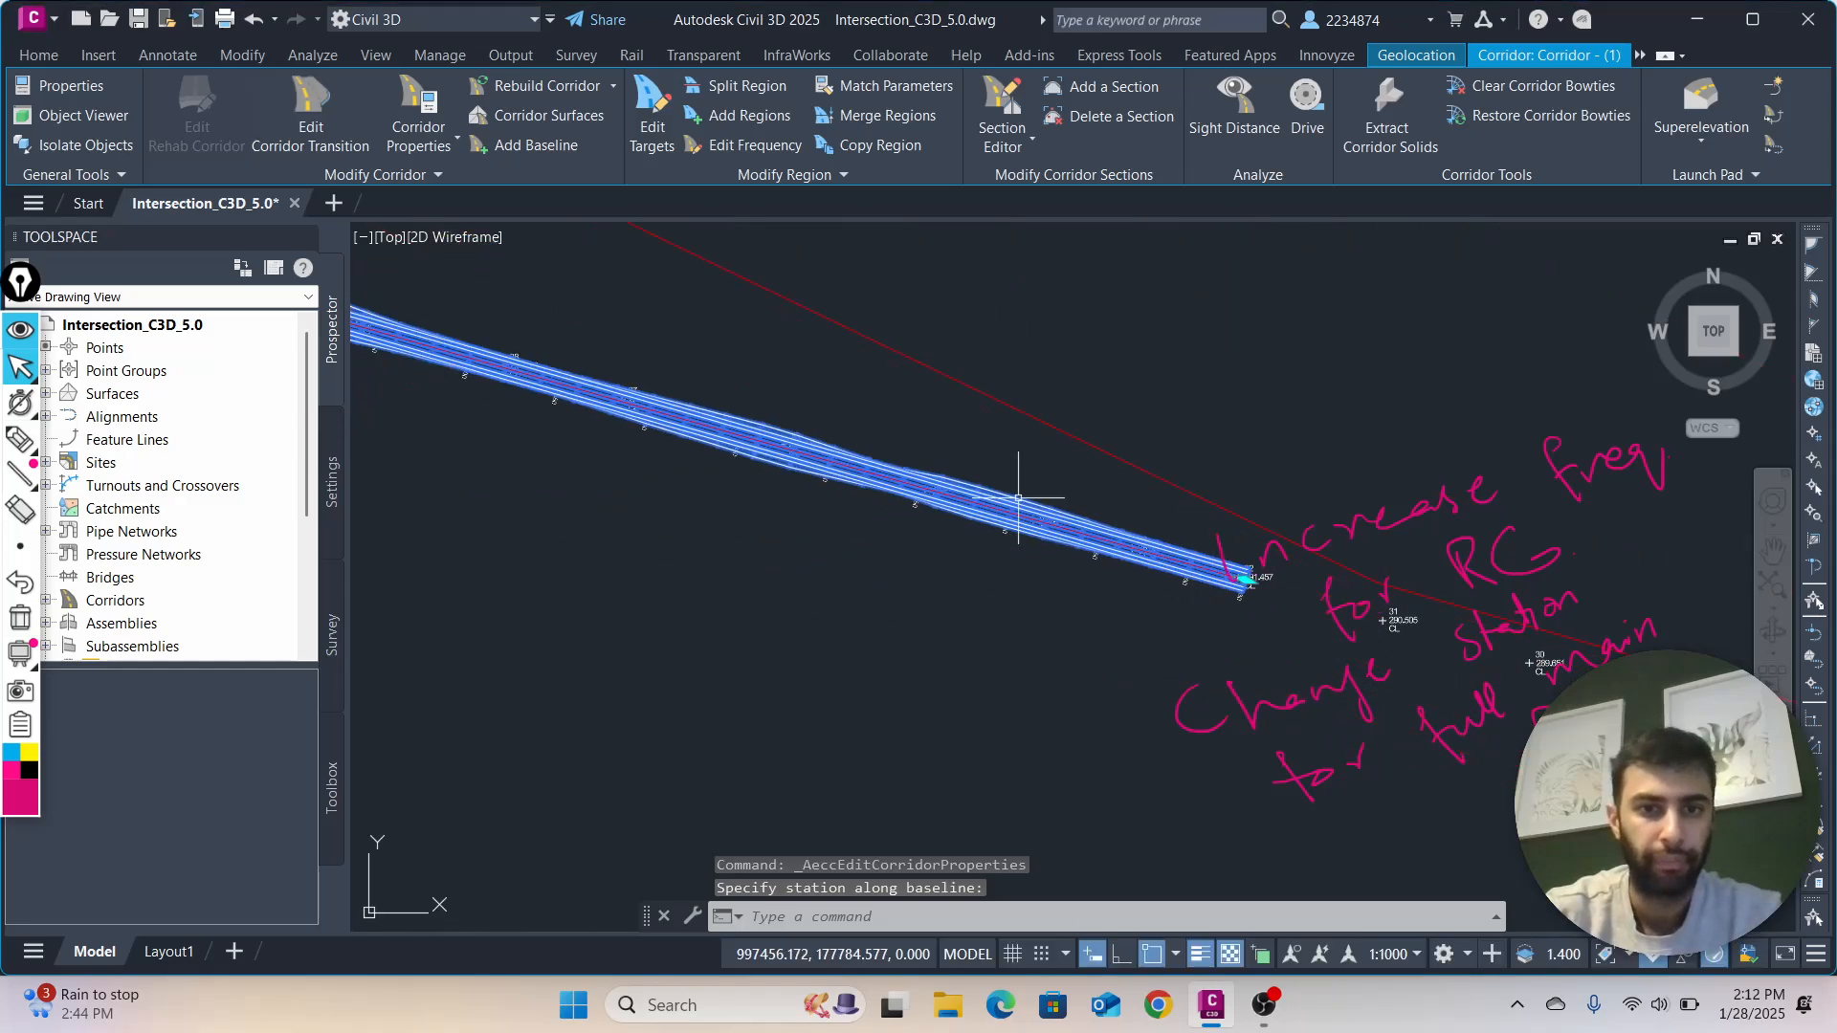
pyautogui.scroll(-3, 445, 485)
pyautogui.scroll(-3, 550, 486)
pyautogui.moveTo(572, 492); pyautogui.dragTo(1015, 641, button='middle')
pyautogui.scroll(3, 747, 565)
pyautogui.scroll(6, 607, 497)
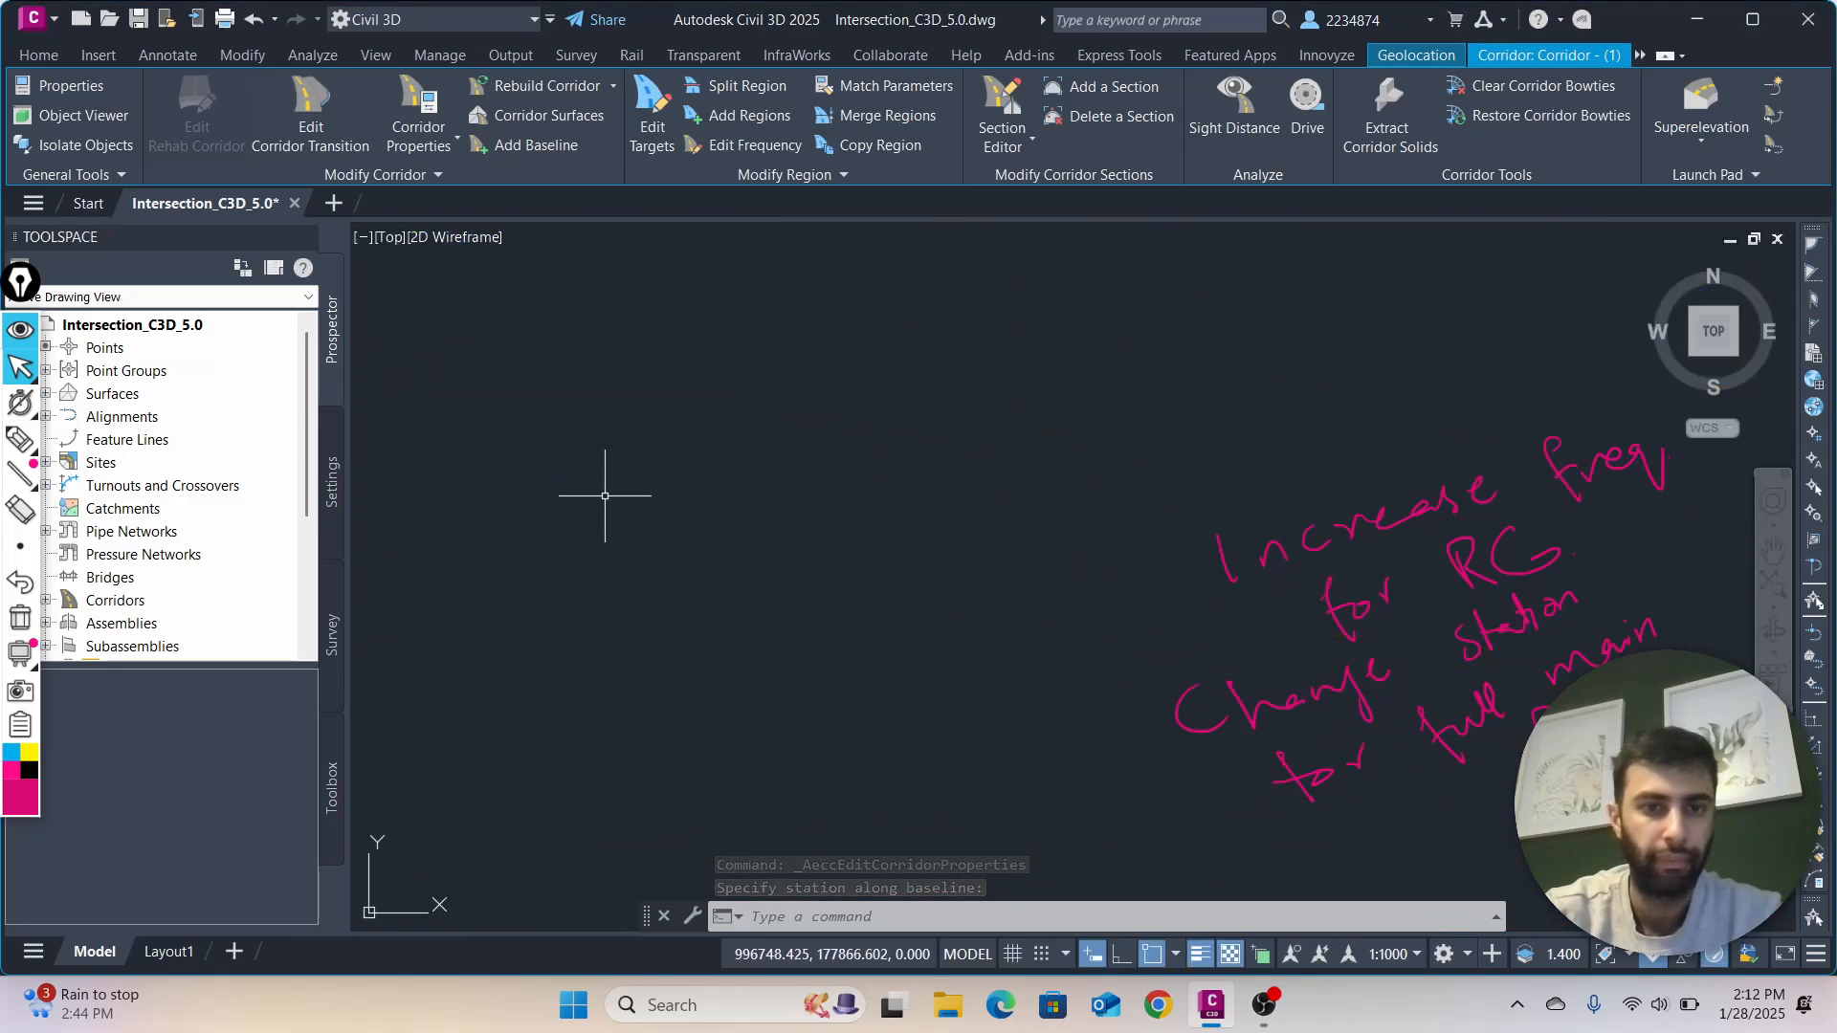
pyautogui.scroll(-2, 630, 443)
pyautogui.moveTo(646, 571); pyautogui.dragTo(670, 786, button='middle')
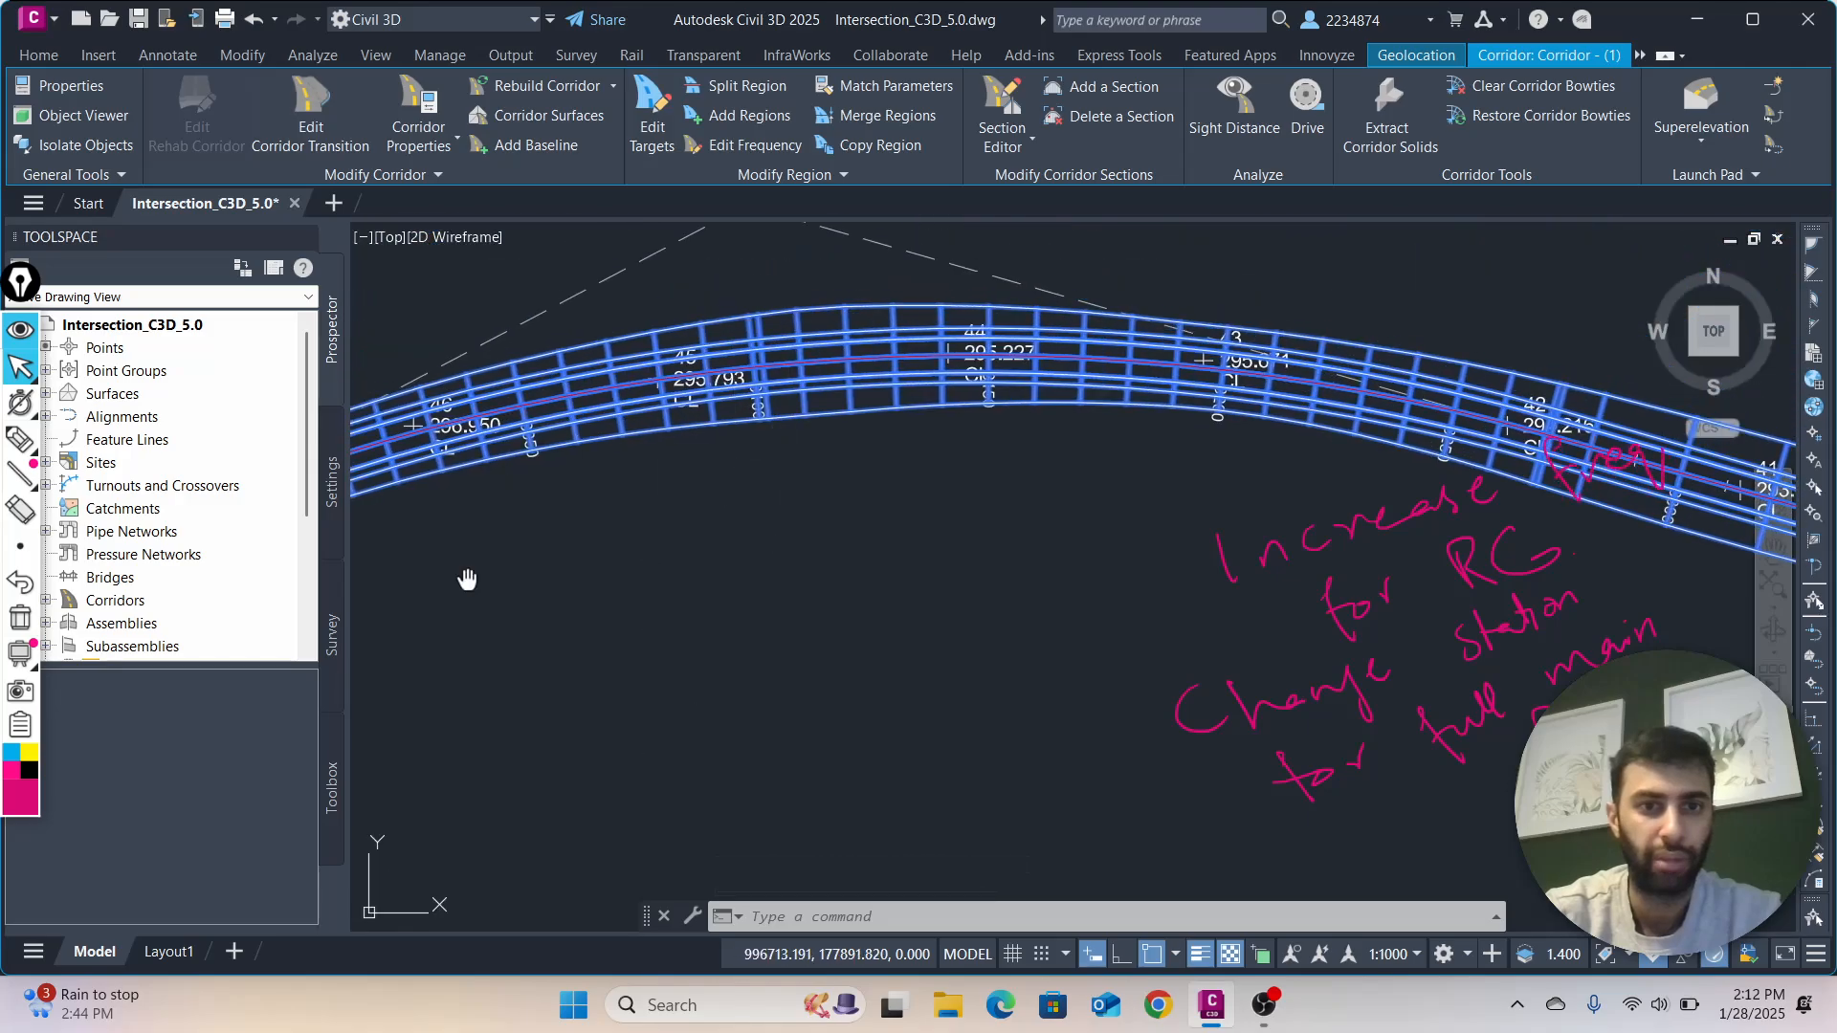
pyautogui.moveTo(466, 579); pyautogui.dragTo(1181, 443, button='middle')
pyautogui.scroll(5, 678, 436)
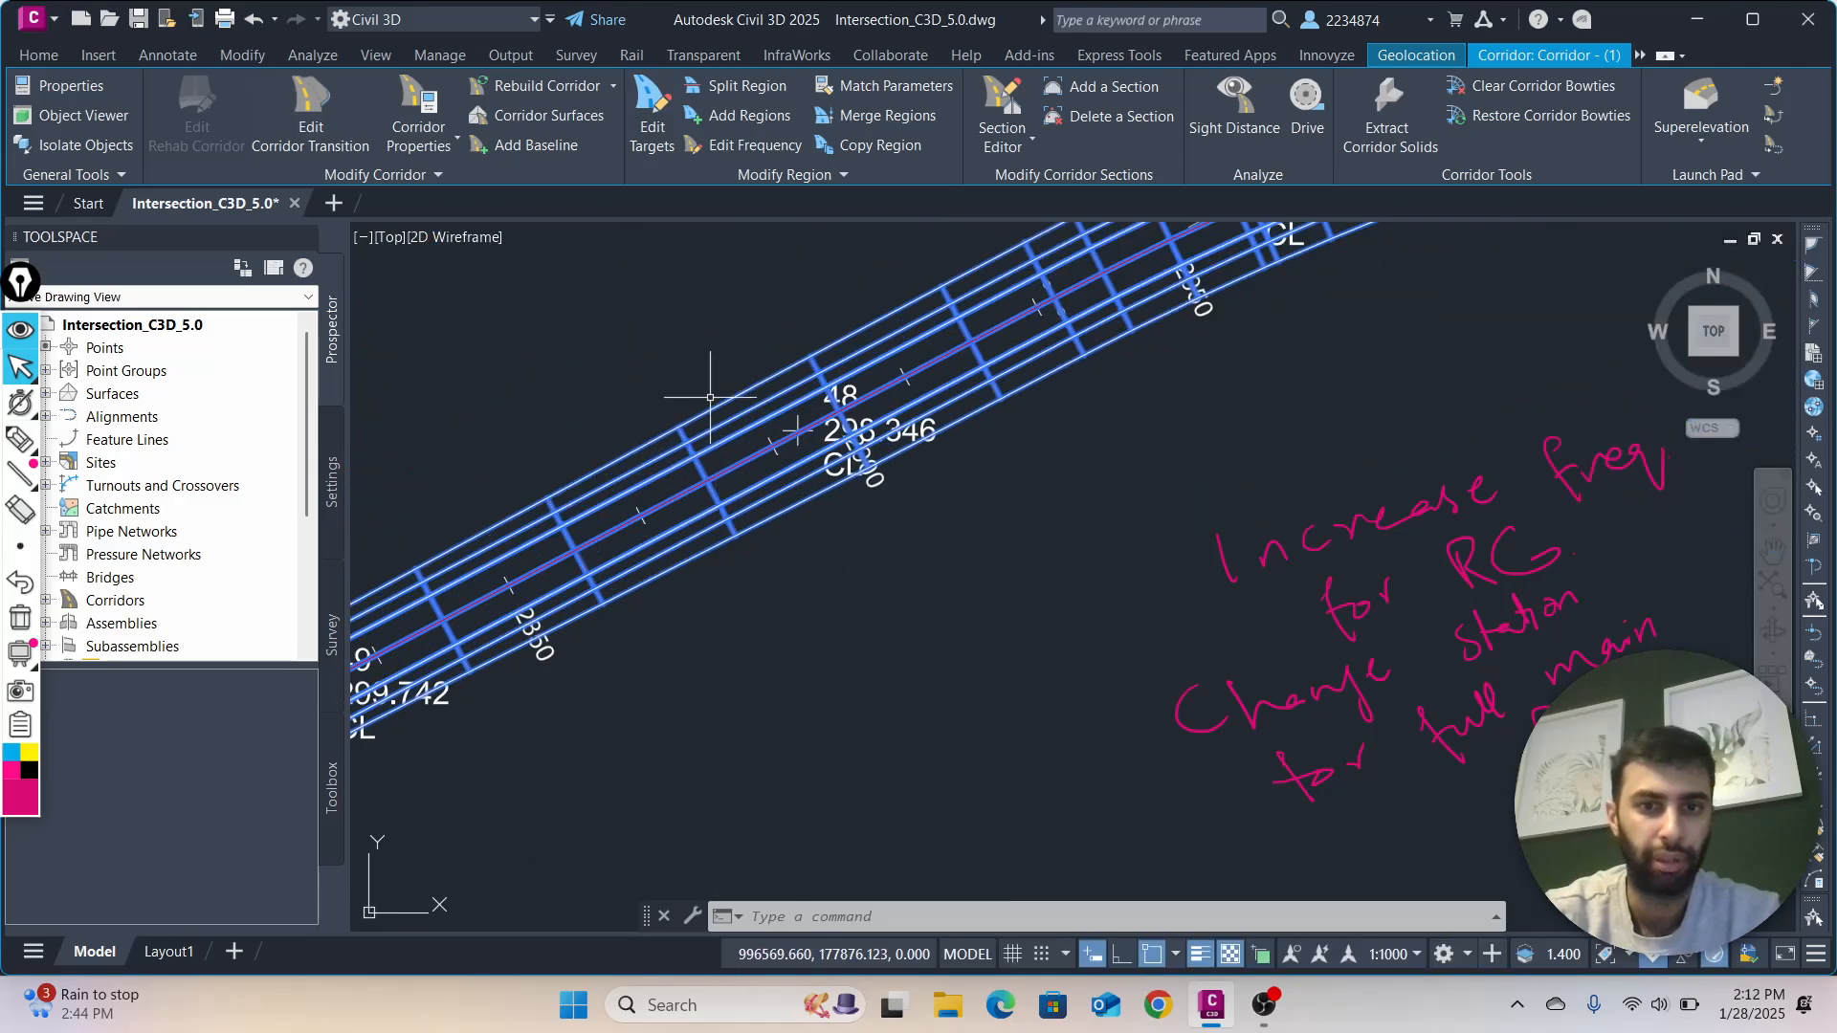
pyautogui.scroll(2, 710, 397)
pyautogui.scroll(-4, 698, 484)
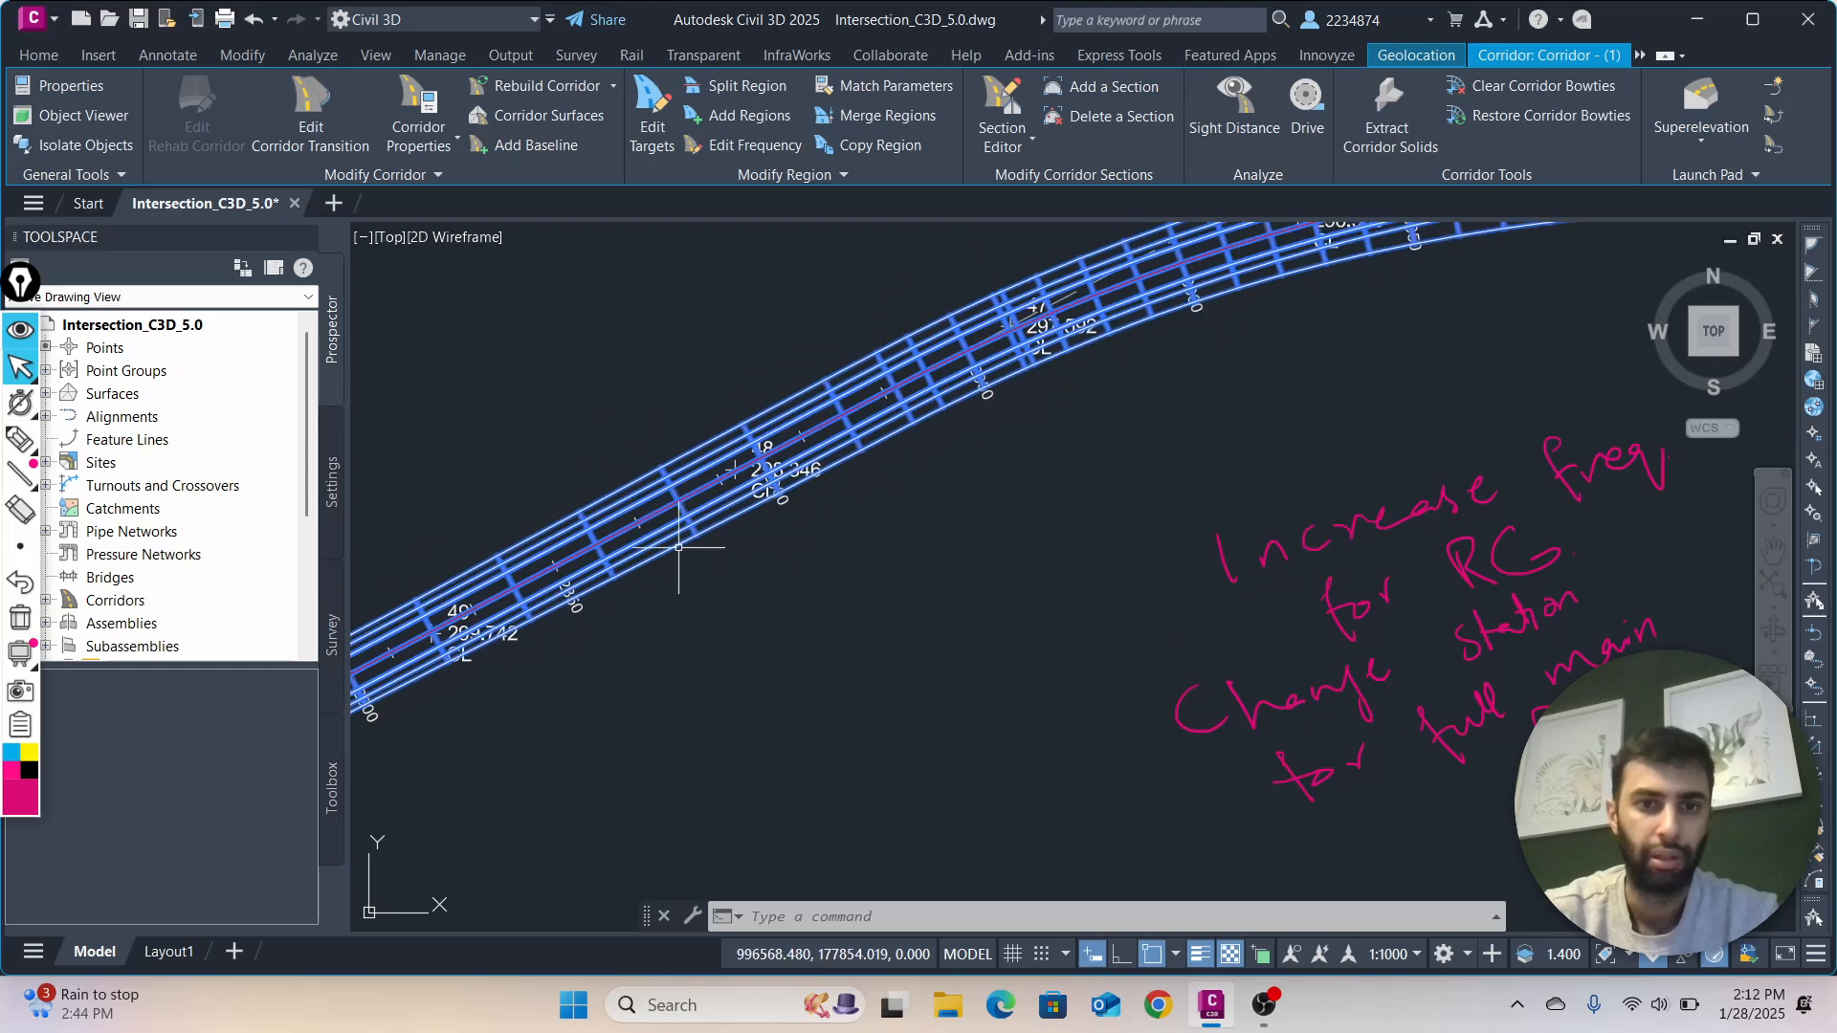
pyautogui.moveTo(678, 547); pyautogui.dragTo(1074, 398, button='middle')
pyautogui.scroll(4, 890, 606)
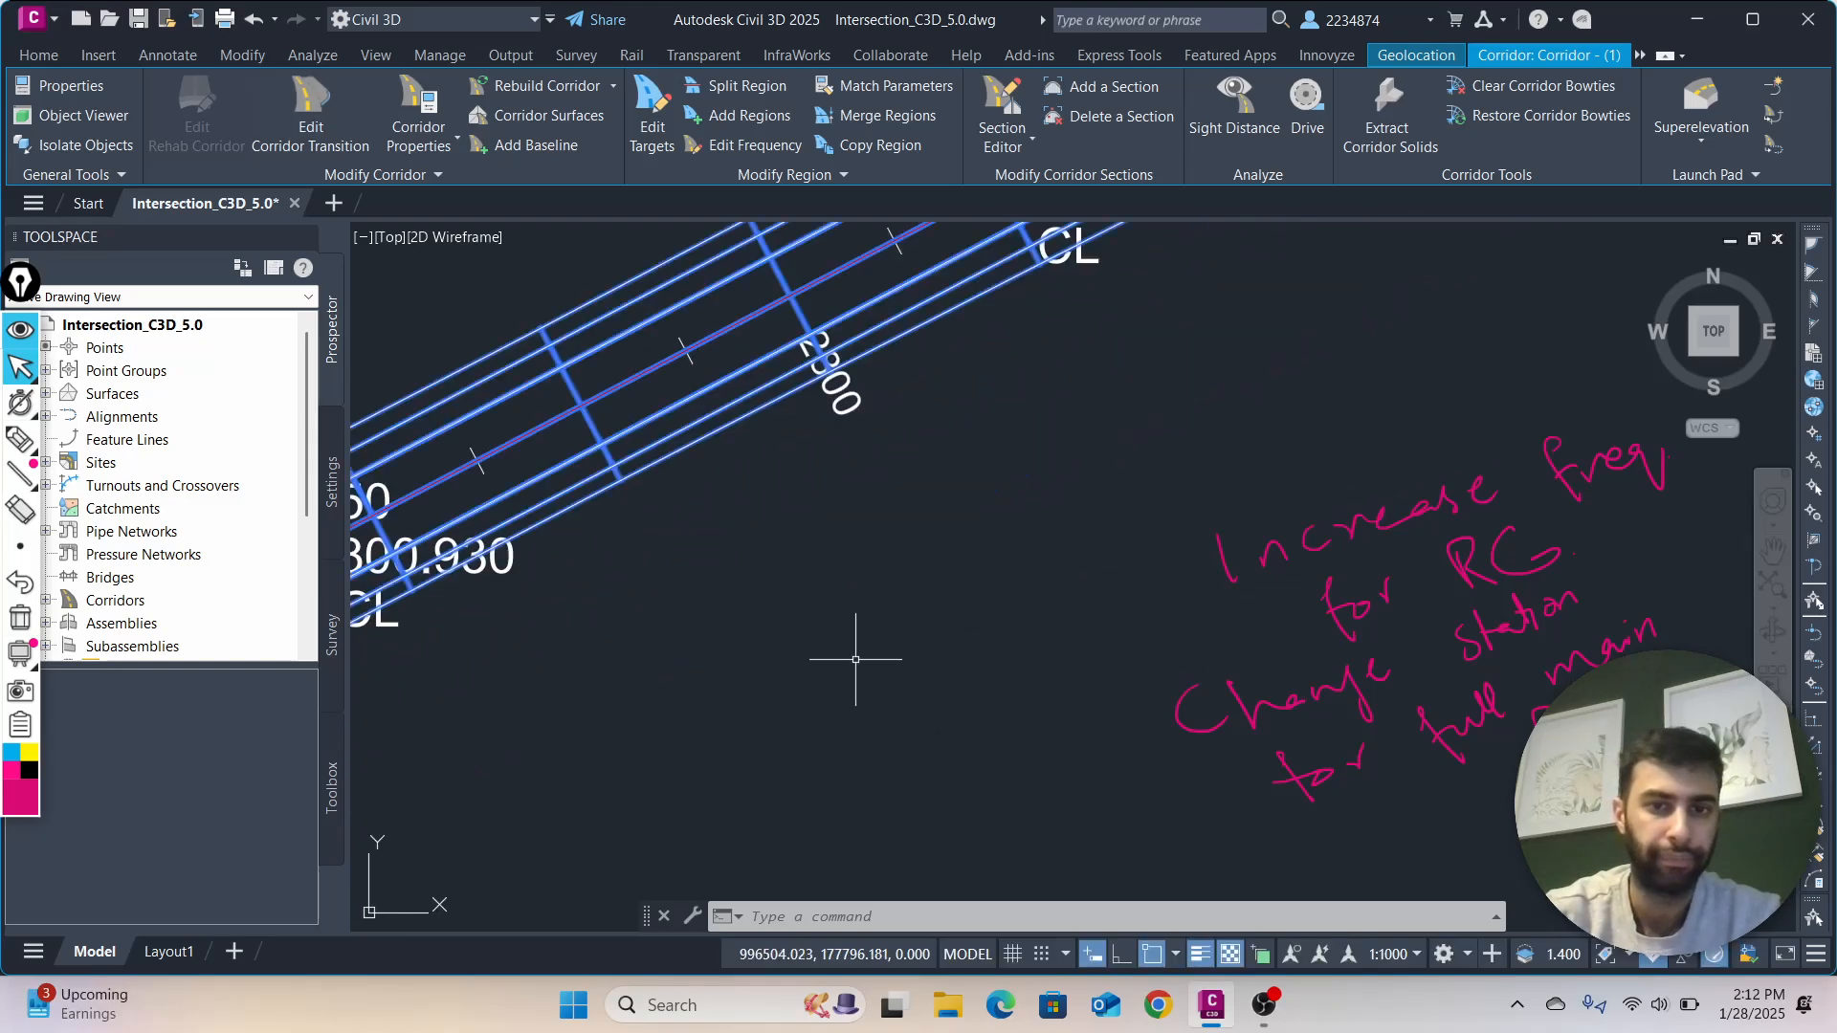
# Examine the corridor's section spacing along the main road's curve and around Junction 1, and clear the selection
pyautogui.scroll(-4, 766, 679)
pyautogui.scroll(-3, 648, 705)
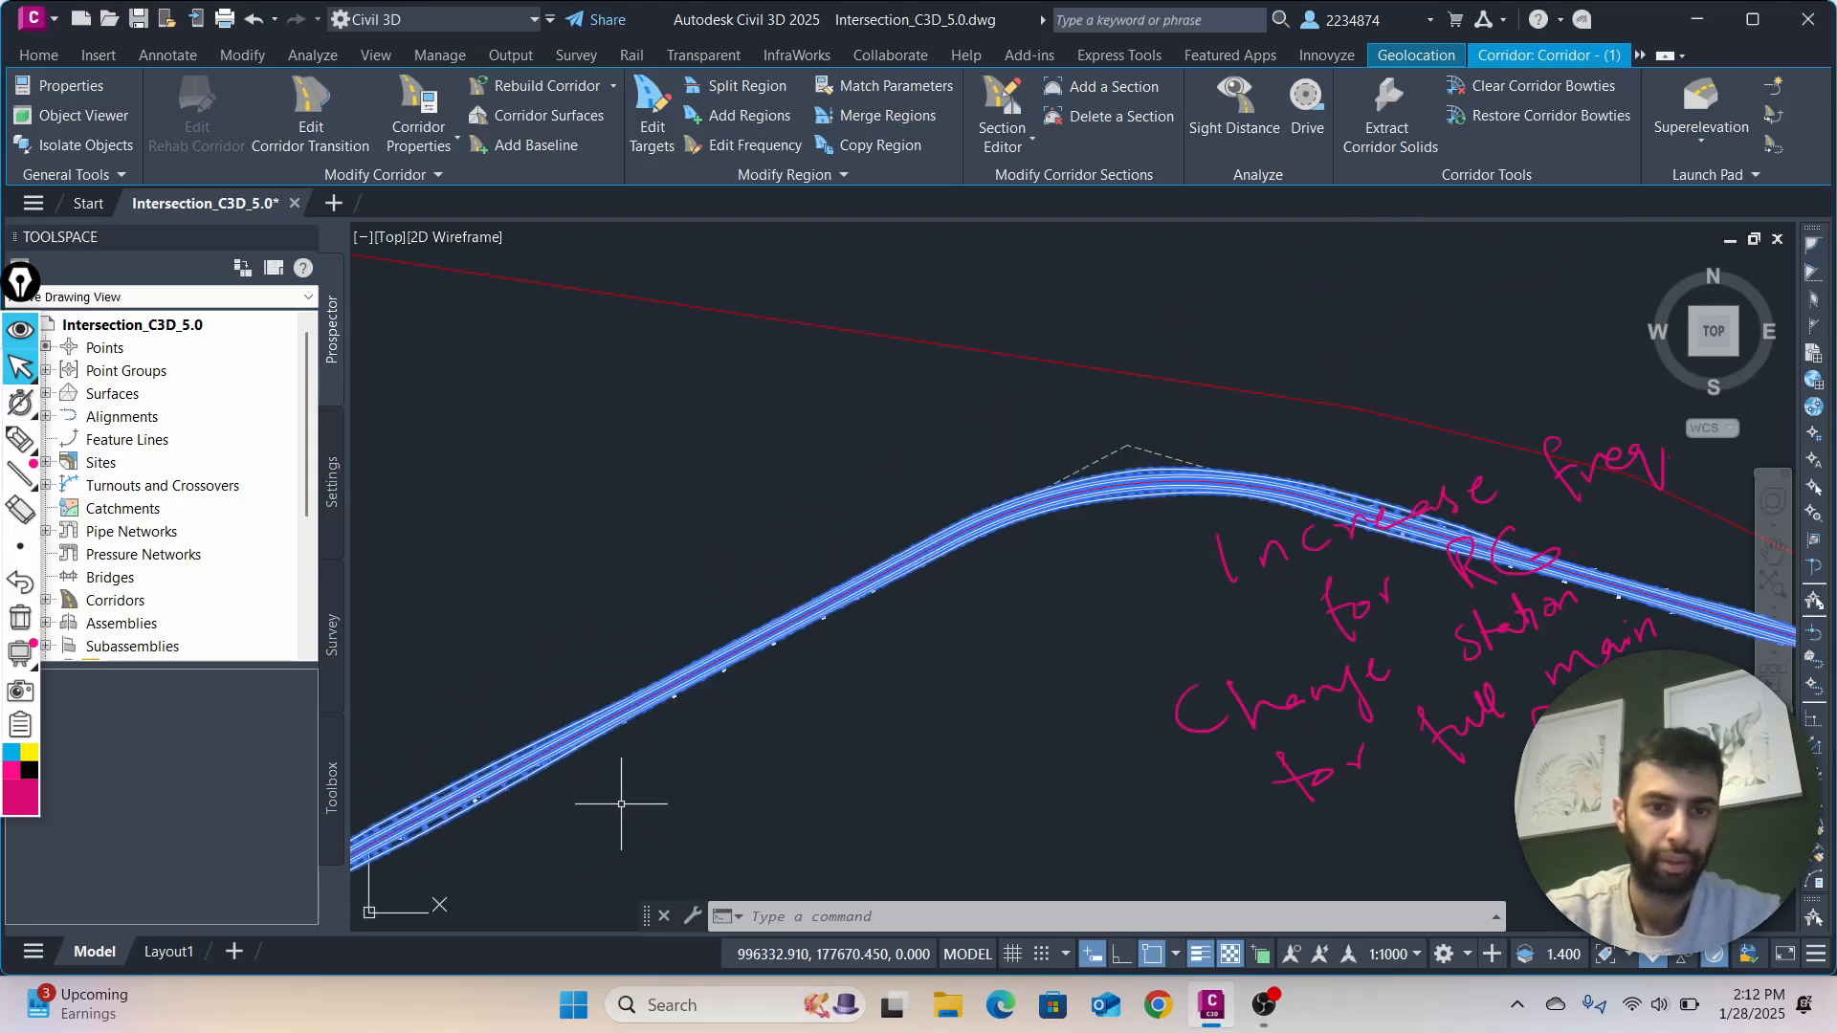
pyautogui.scroll(-2, 621, 804)
pyautogui.moveTo(664, 787)
pyautogui.mouseDown(button='middle')
pyautogui.moveTo(1131, 497)
pyautogui.moveTo(1029, 492)
pyautogui.moveTo(885, 734)
pyautogui.mouseUp(button='middle')
pyautogui.scroll(-2, 1131, 498)
pyautogui.scroll(6, 867, 682)
pyautogui.scroll(8, 841, 697)
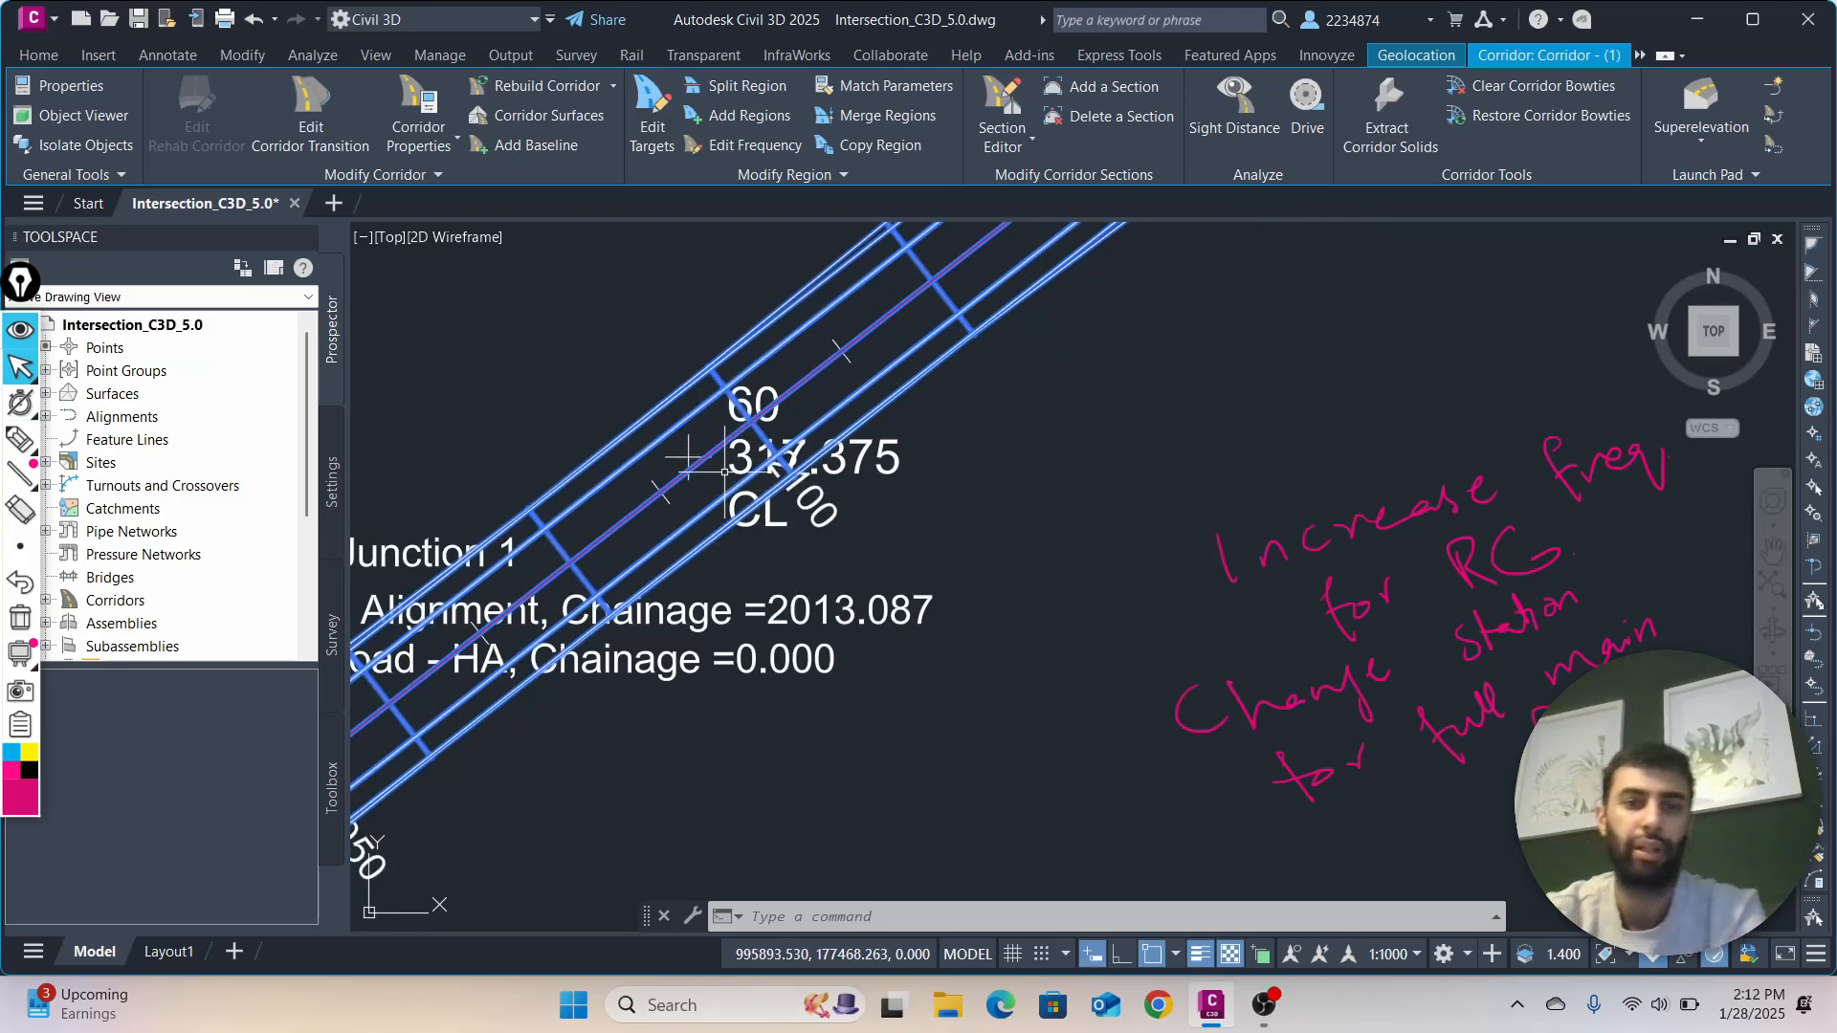
pyautogui.scroll(-2, 695, 463)
pyautogui.scroll(-5, 720, 522)
pyautogui.moveTo(755, 615); pyautogui.dragTo(1078, 533, button='middle')
pyautogui.scroll(3, 1041, 581)
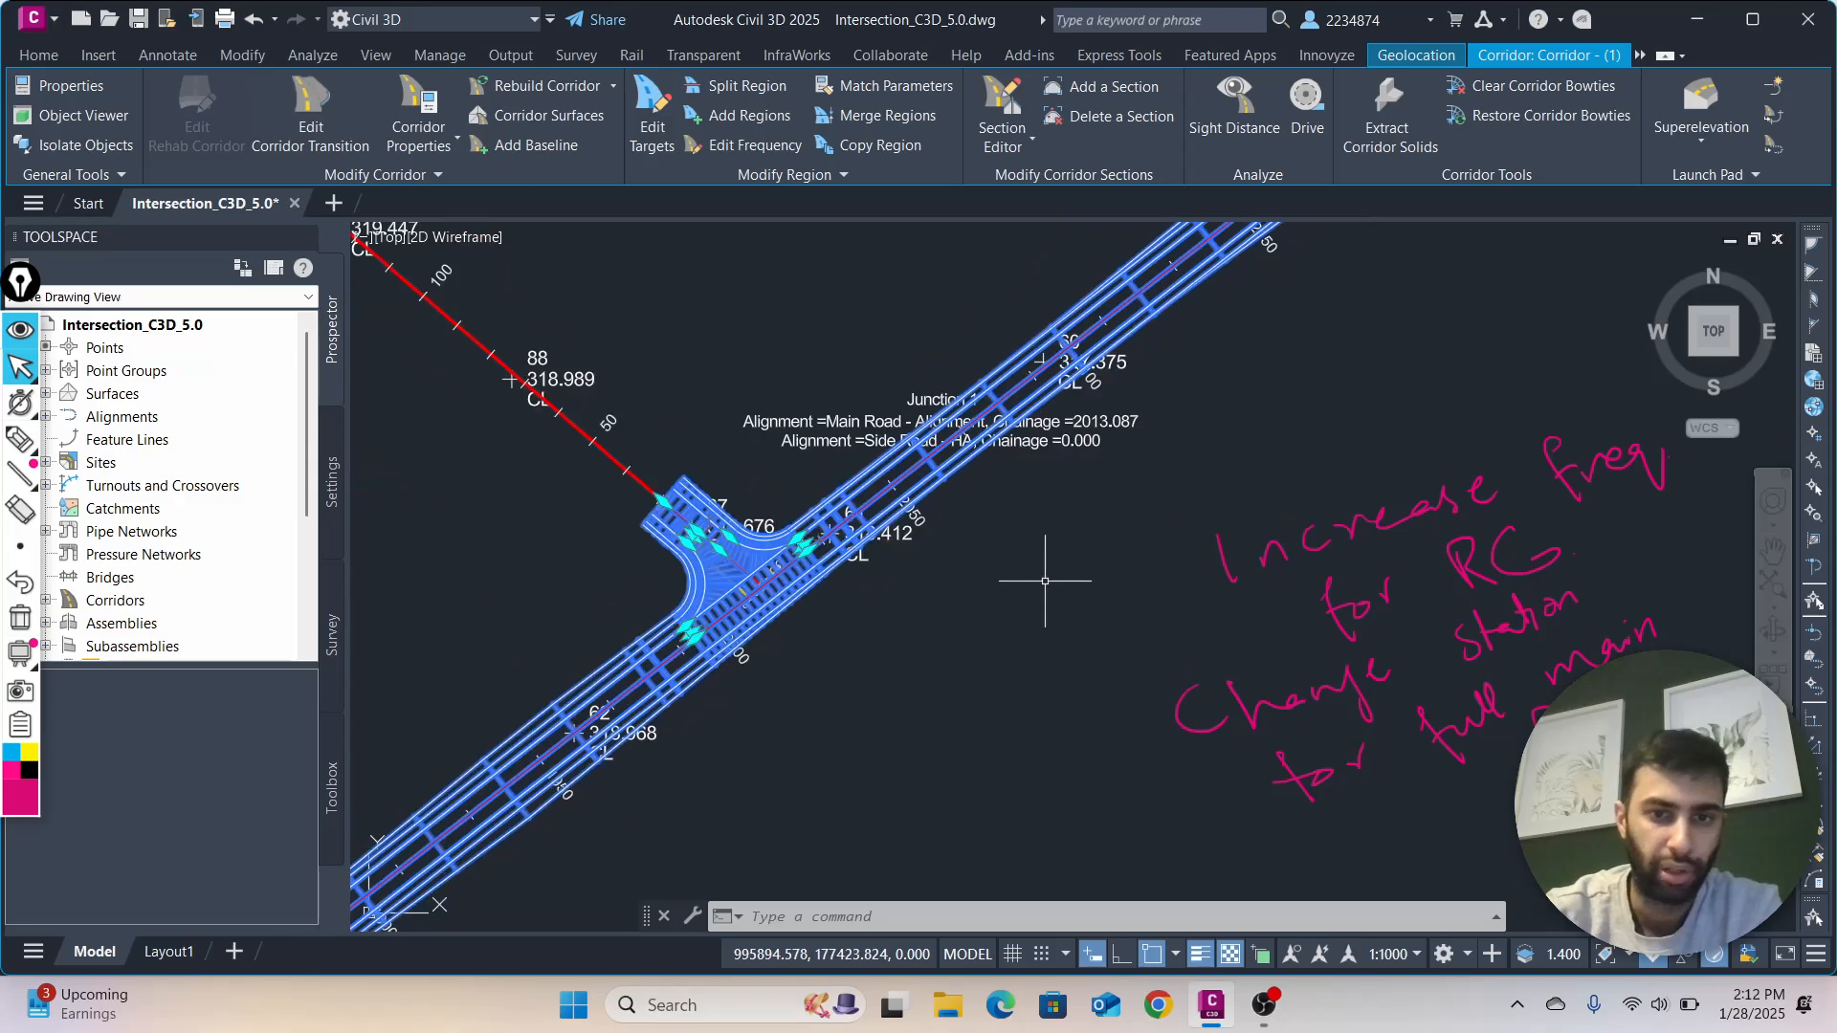
pyautogui.scroll(-5, 937, 643)
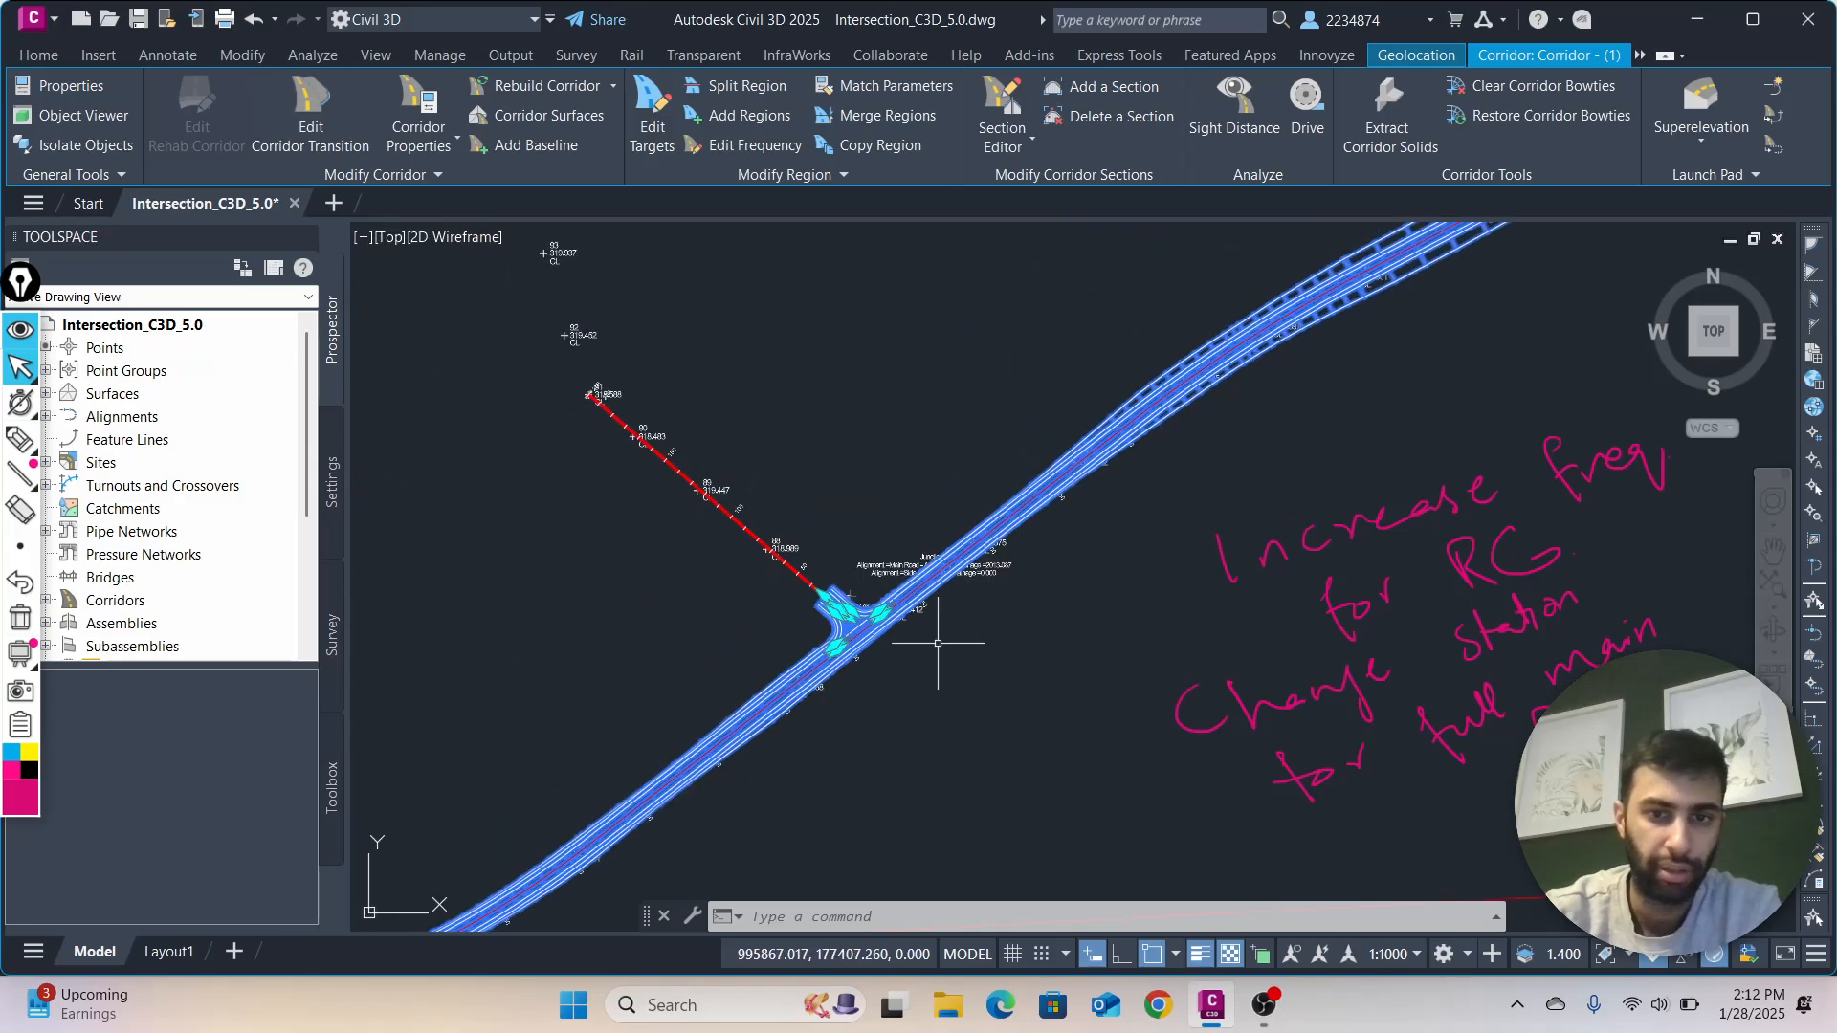
pyautogui.click(1076, 522)
pyautogui.press('Escape')
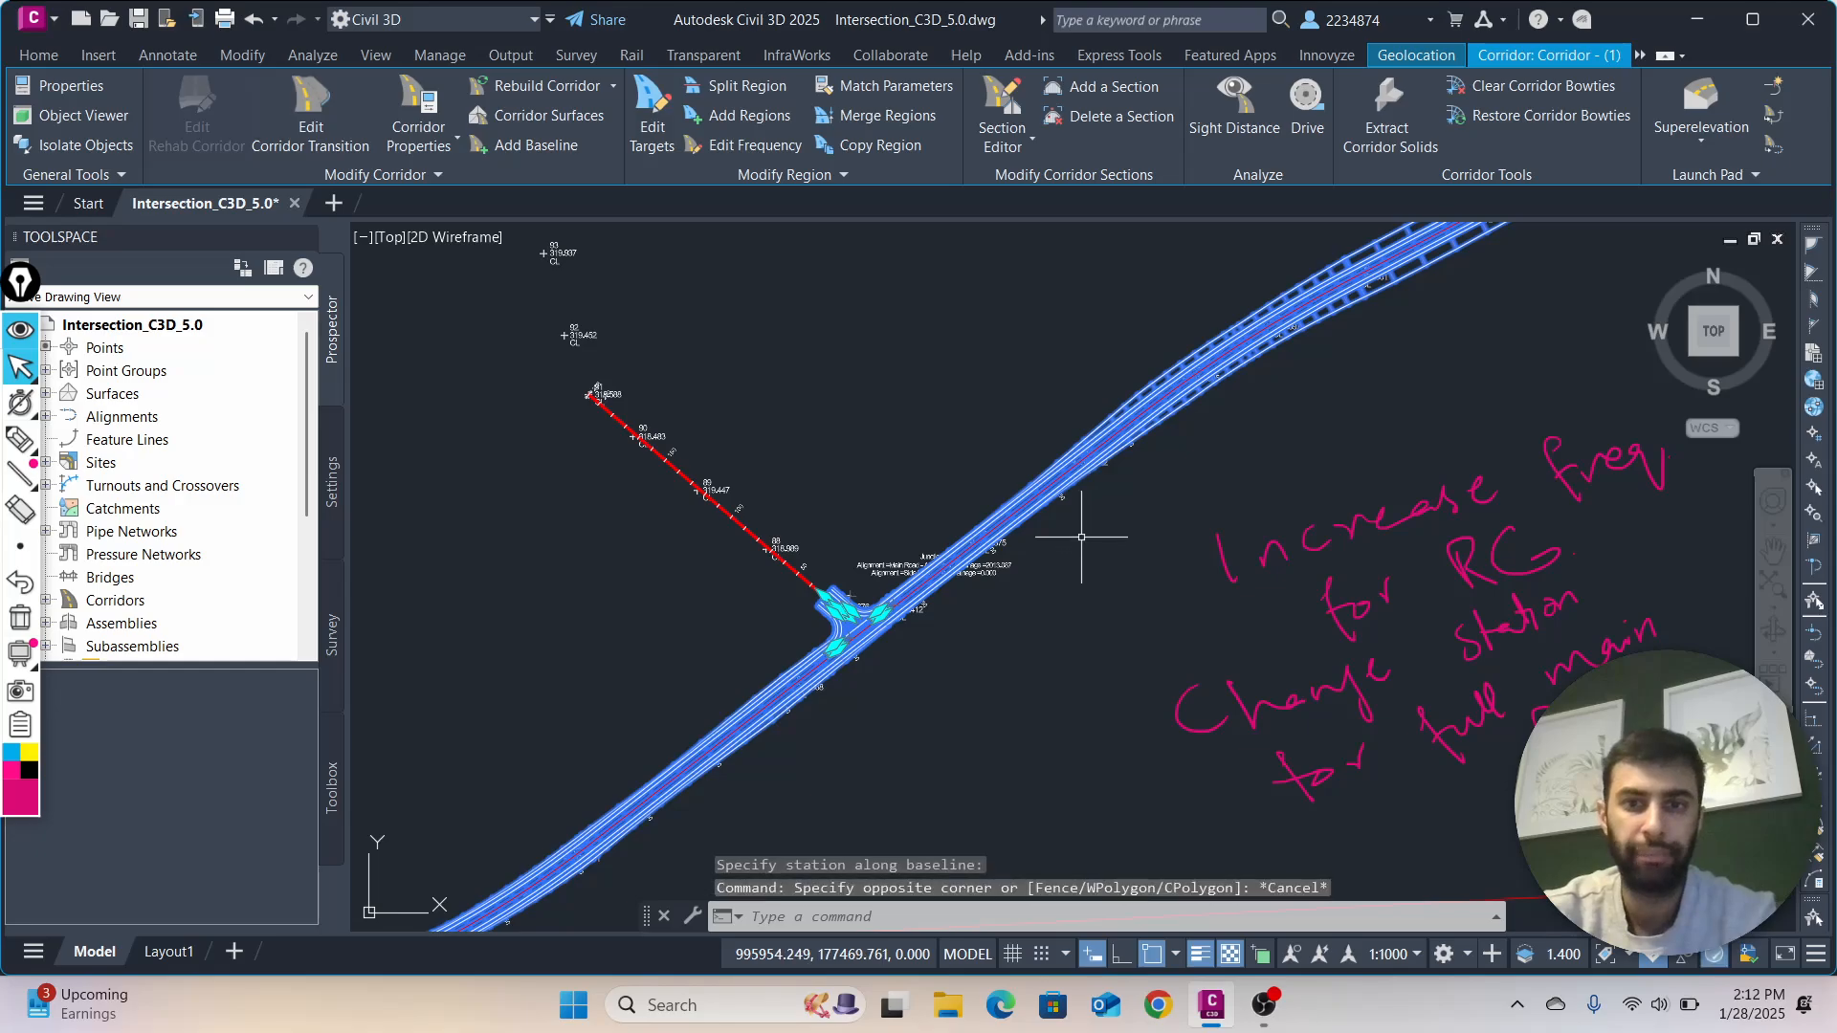
pyautogui.press('Escape')
# Check which assembly region (7) uses in the corridor's properties, and leave without making changes
pyautogui.click(1054, 483)
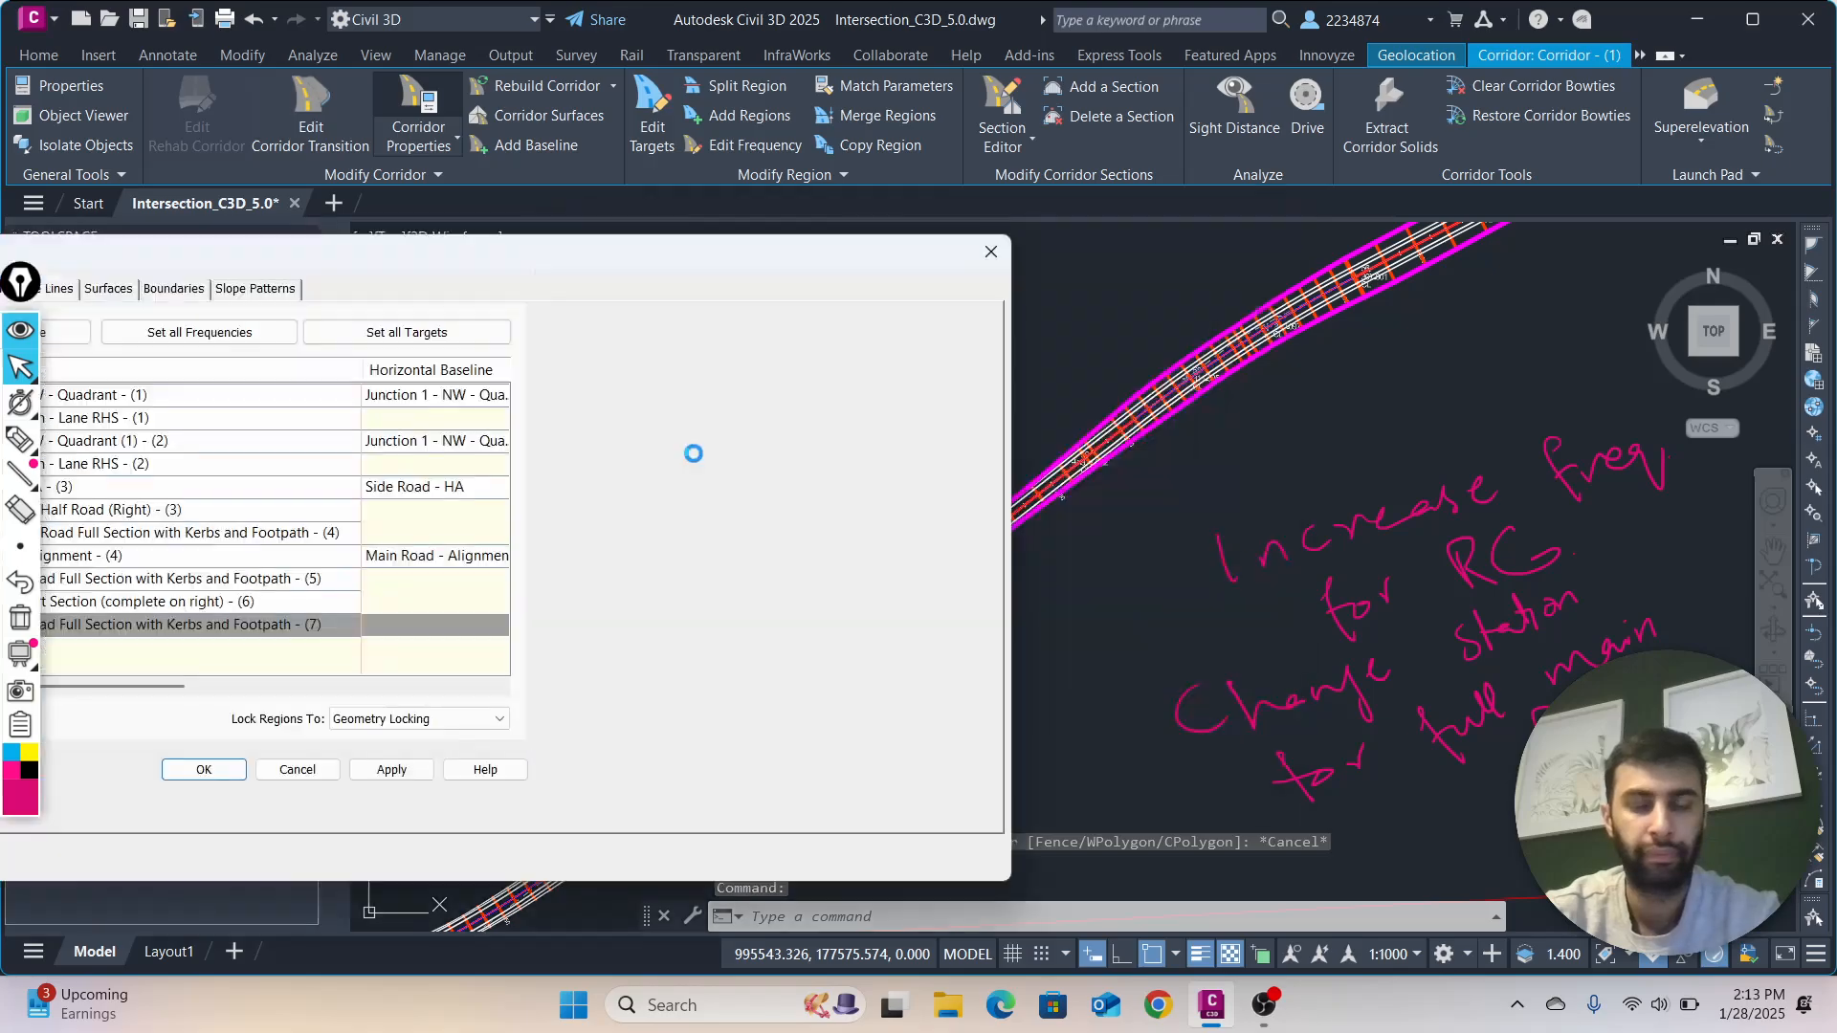
pyautogui.moveTo(817, 205); pyautogui.dragTo(895, 226)
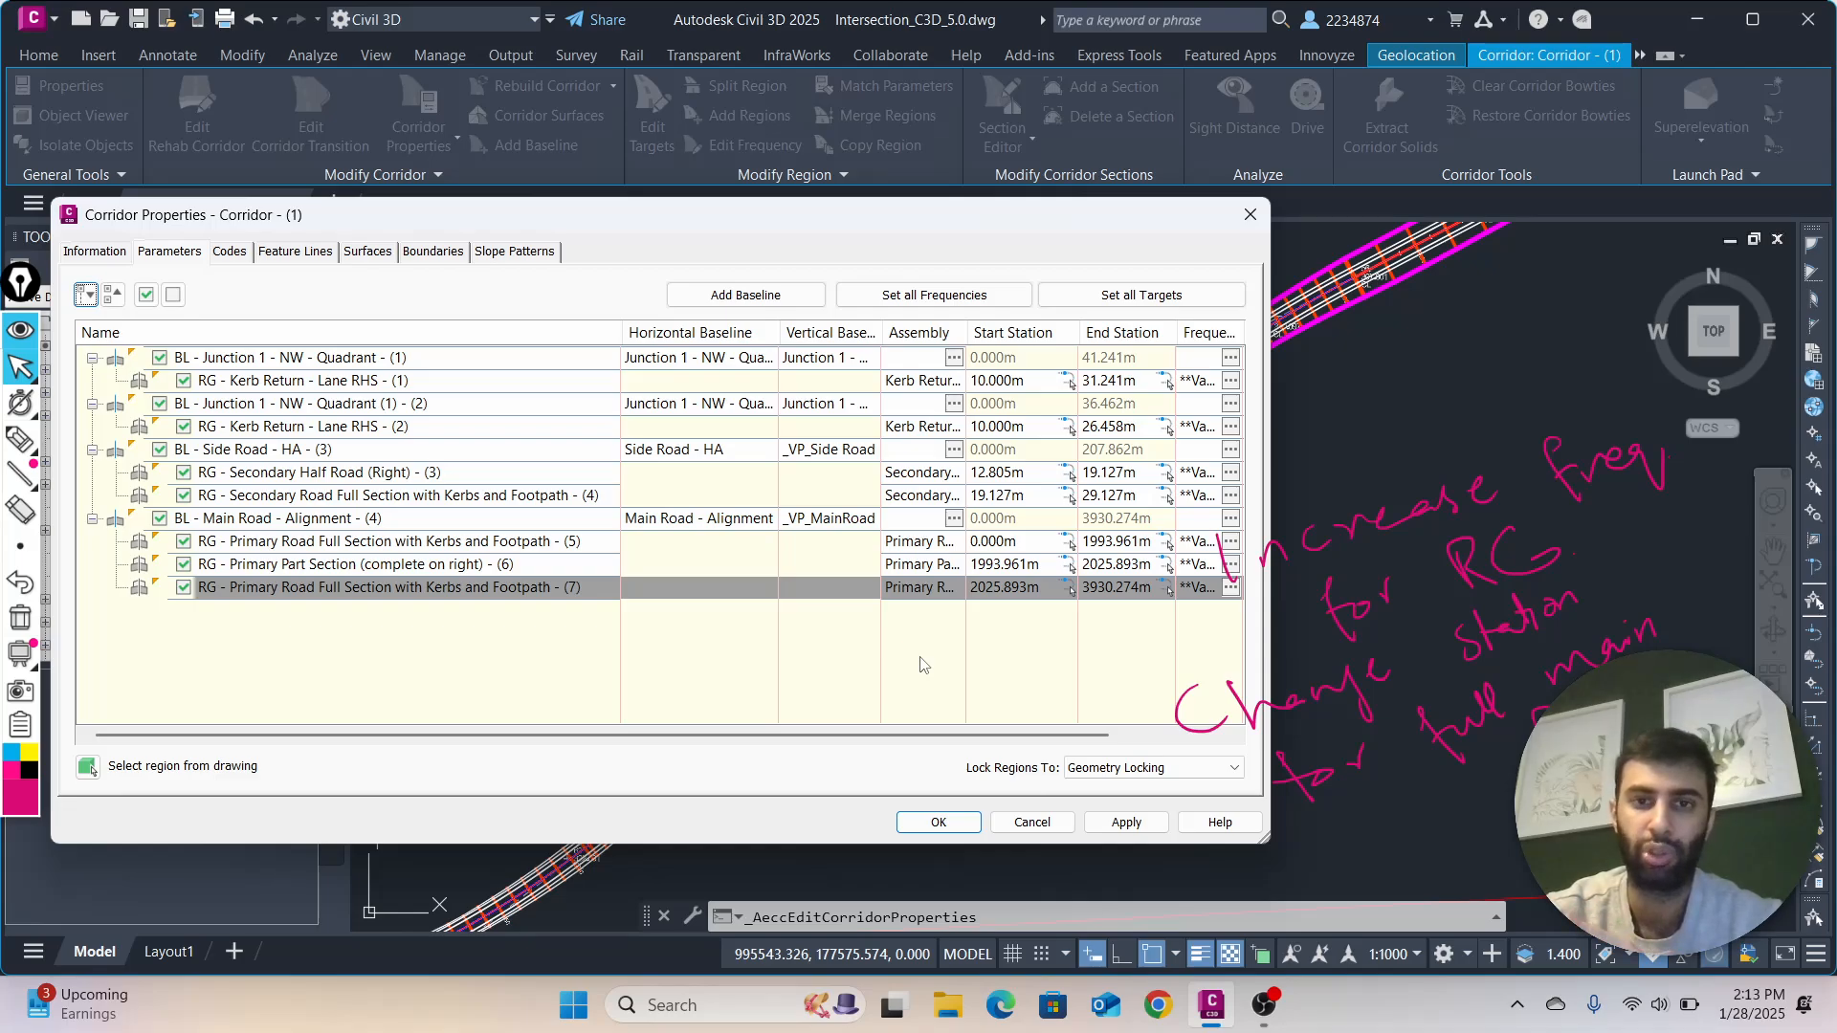
pyautogui.doubleClick(946, 587)
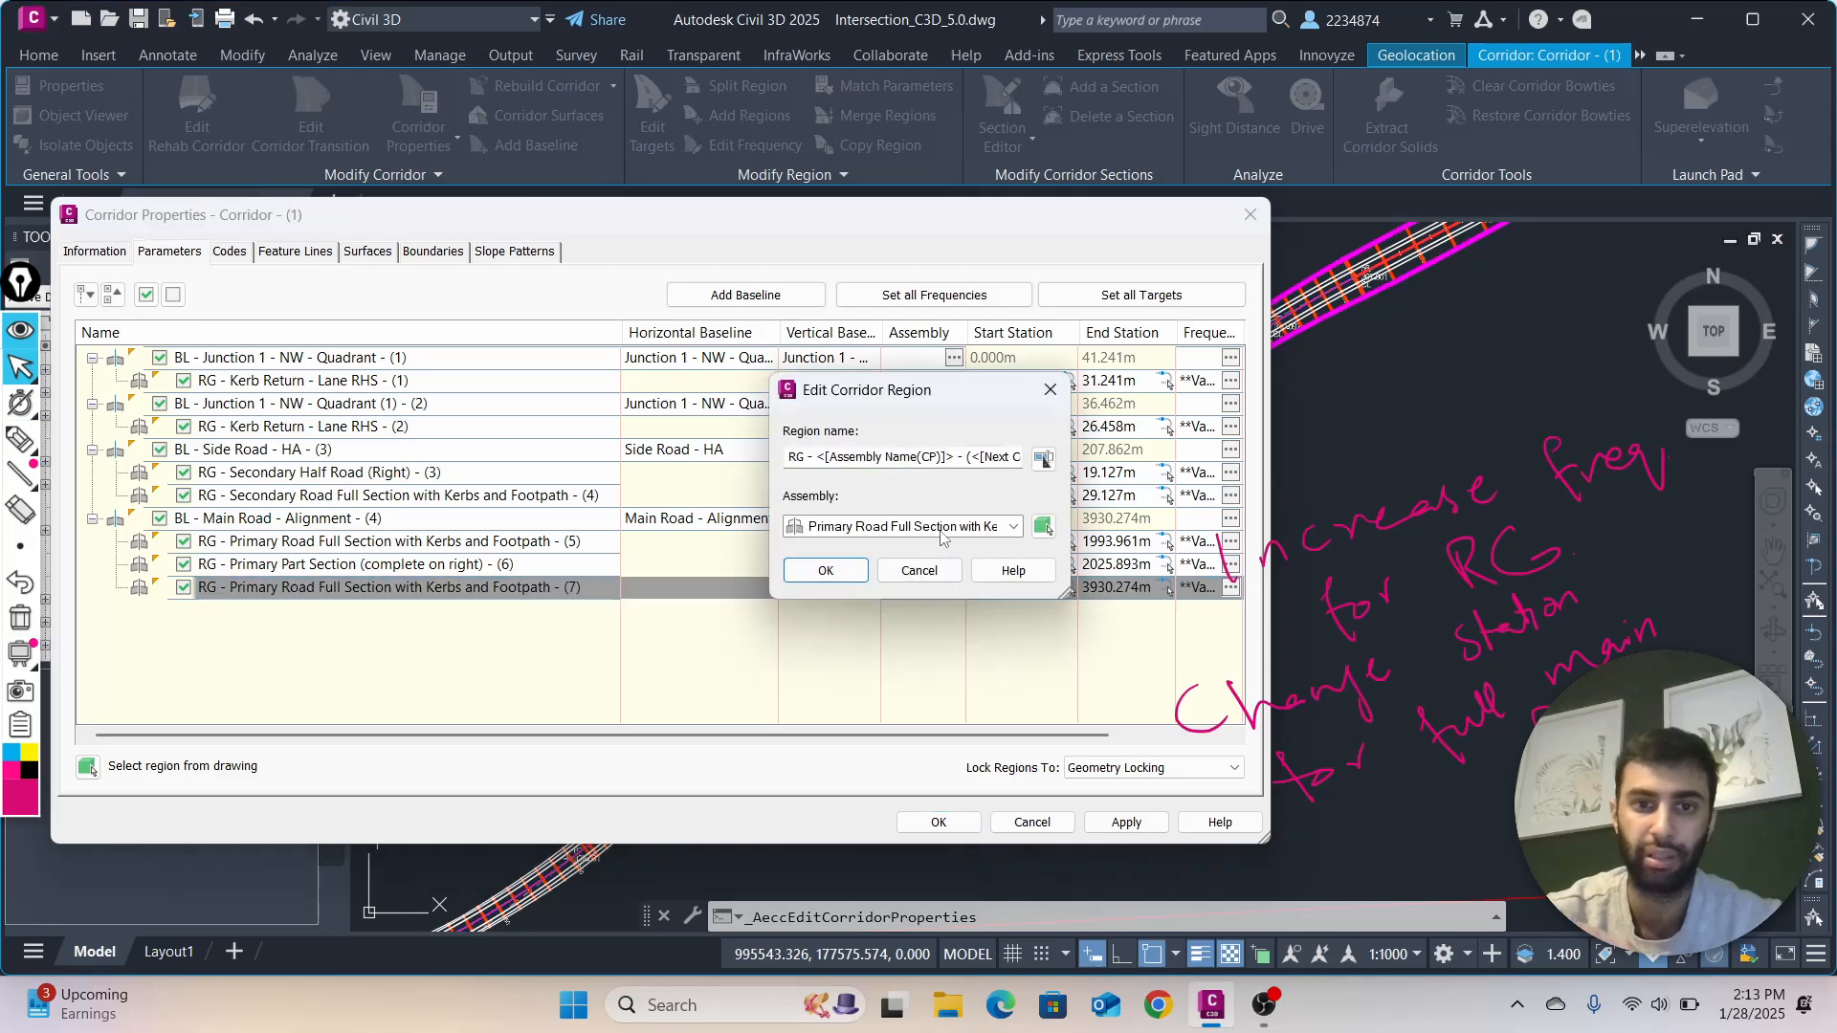
pyautogui.click(919, 571)
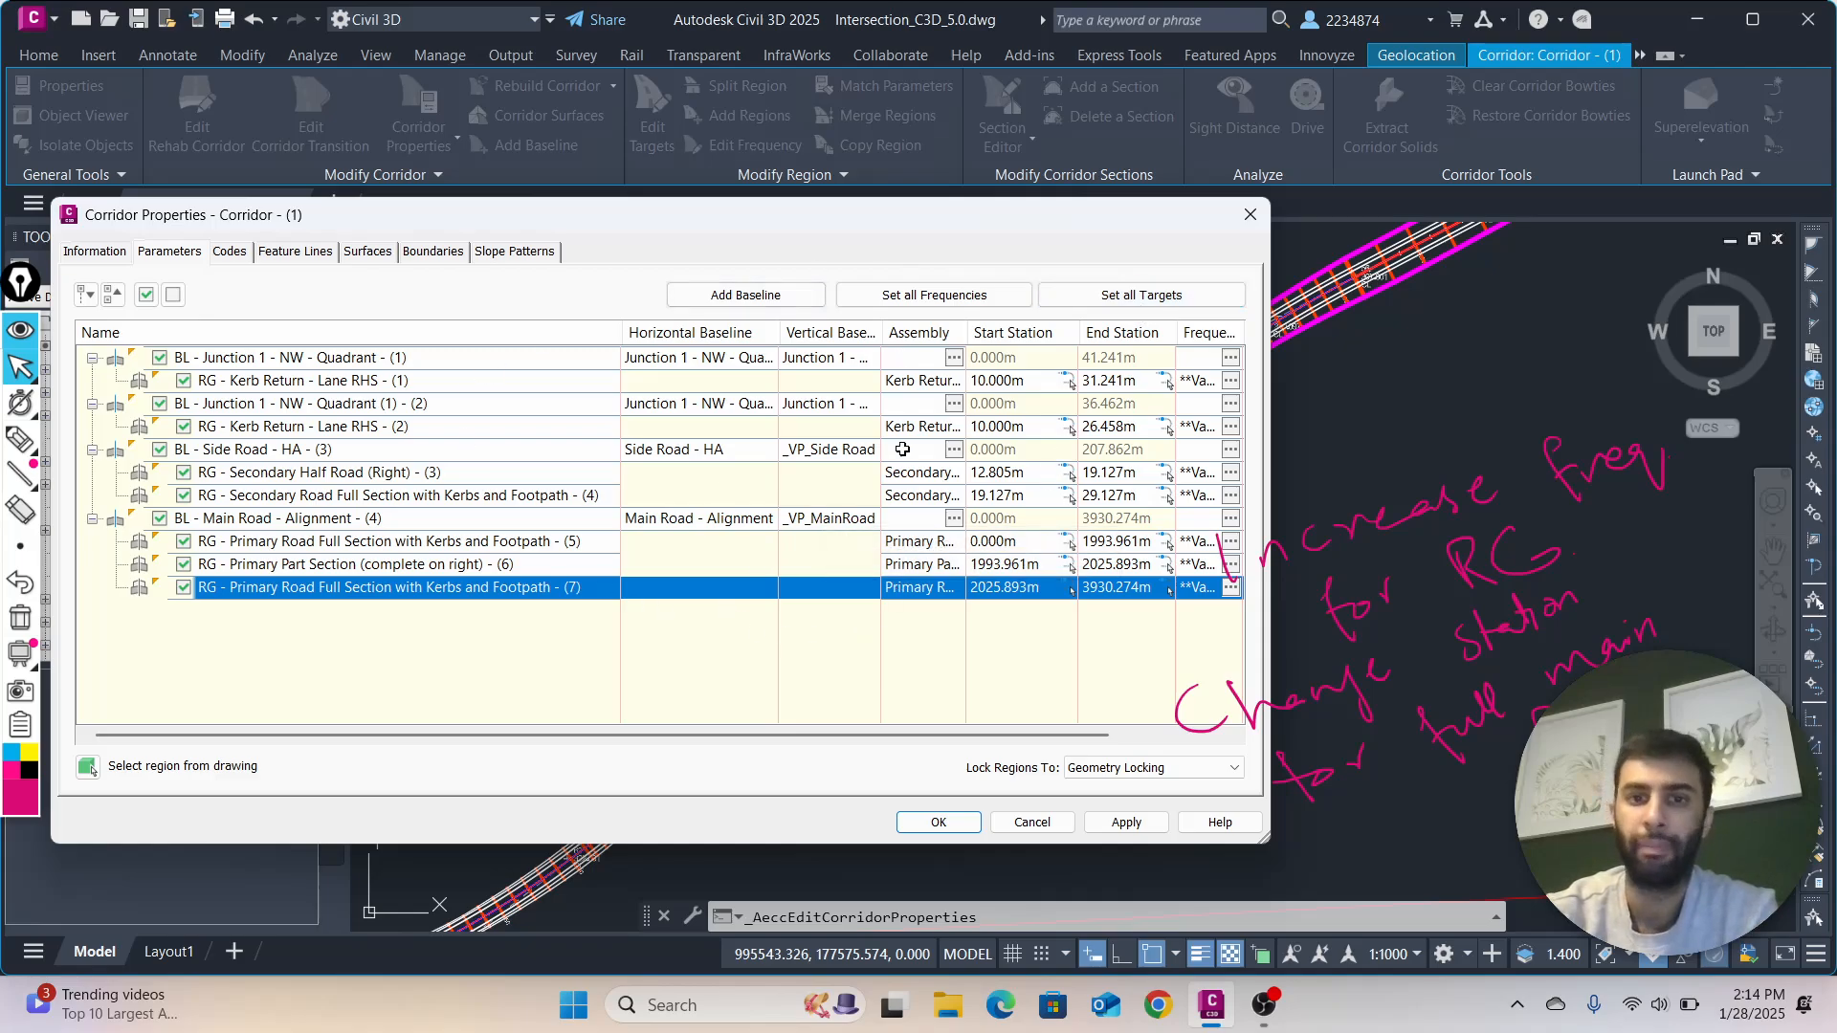
pyautogui.click(1031, 821)
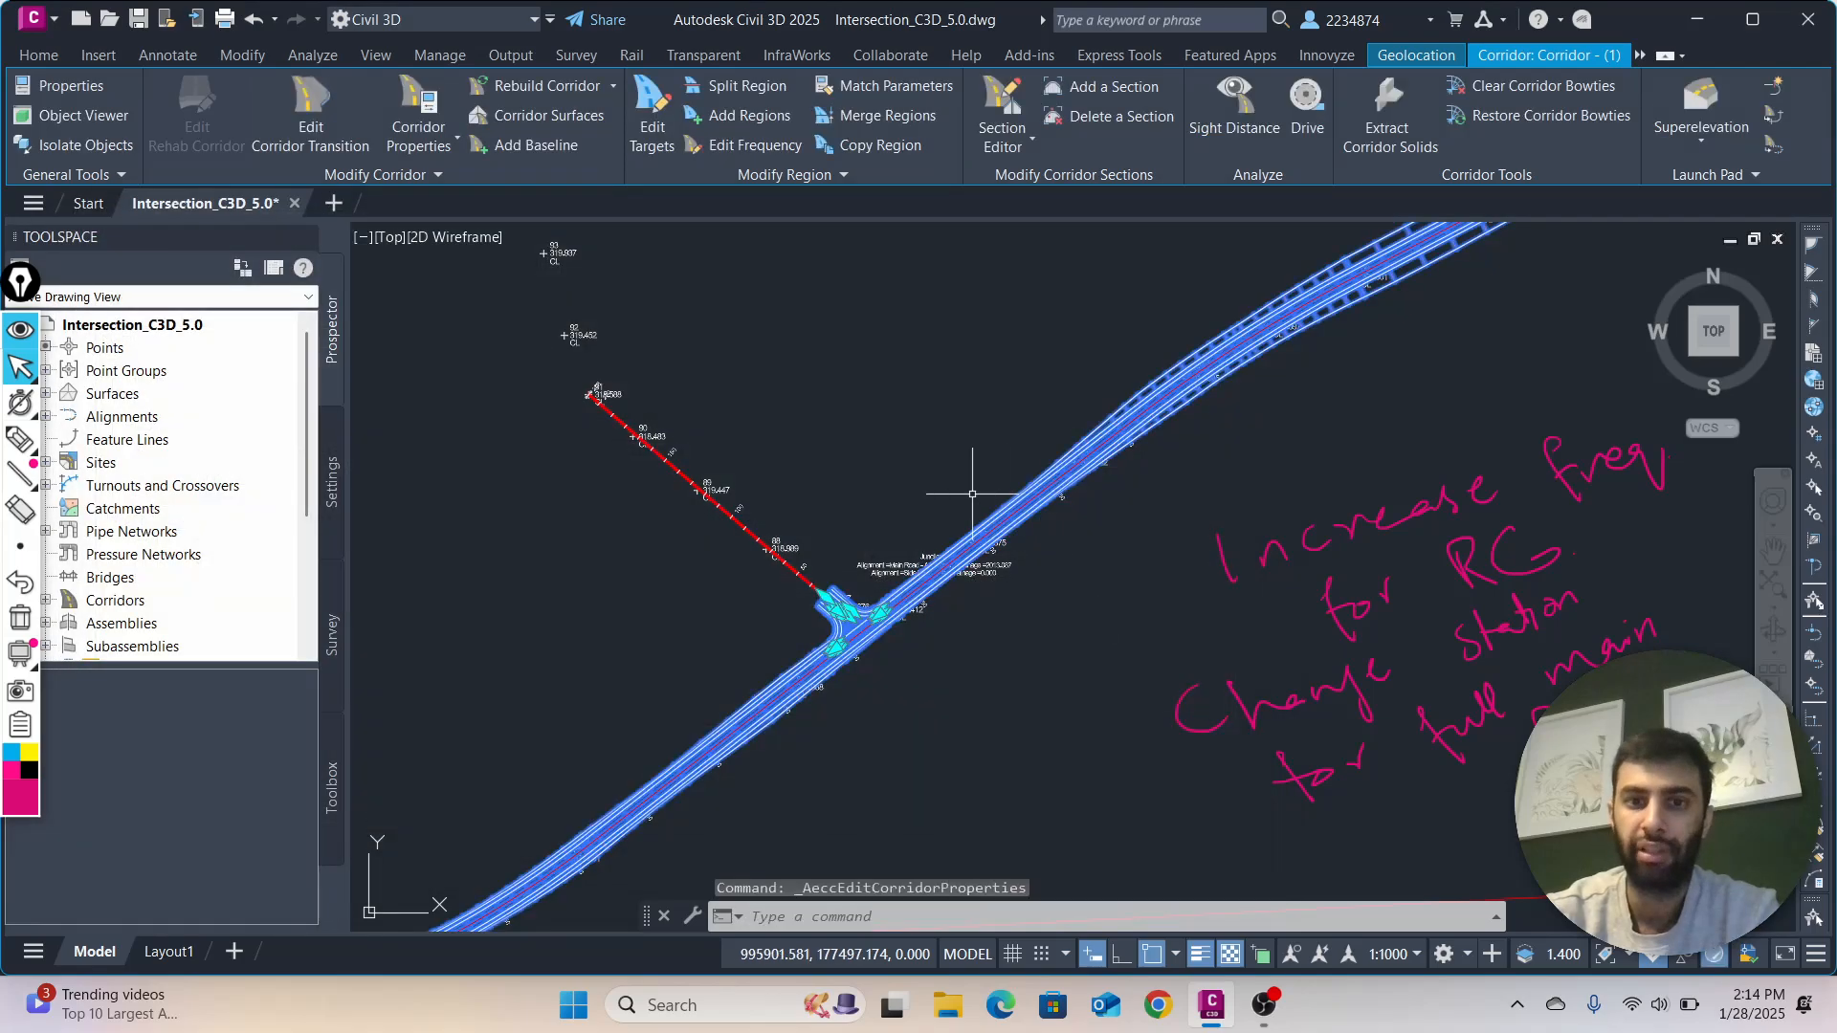
# Examine the labelled road, half-road, part-section and kerb return assemblies laid out in the drawing
pyautogui.scroll(-8, 910, 574)
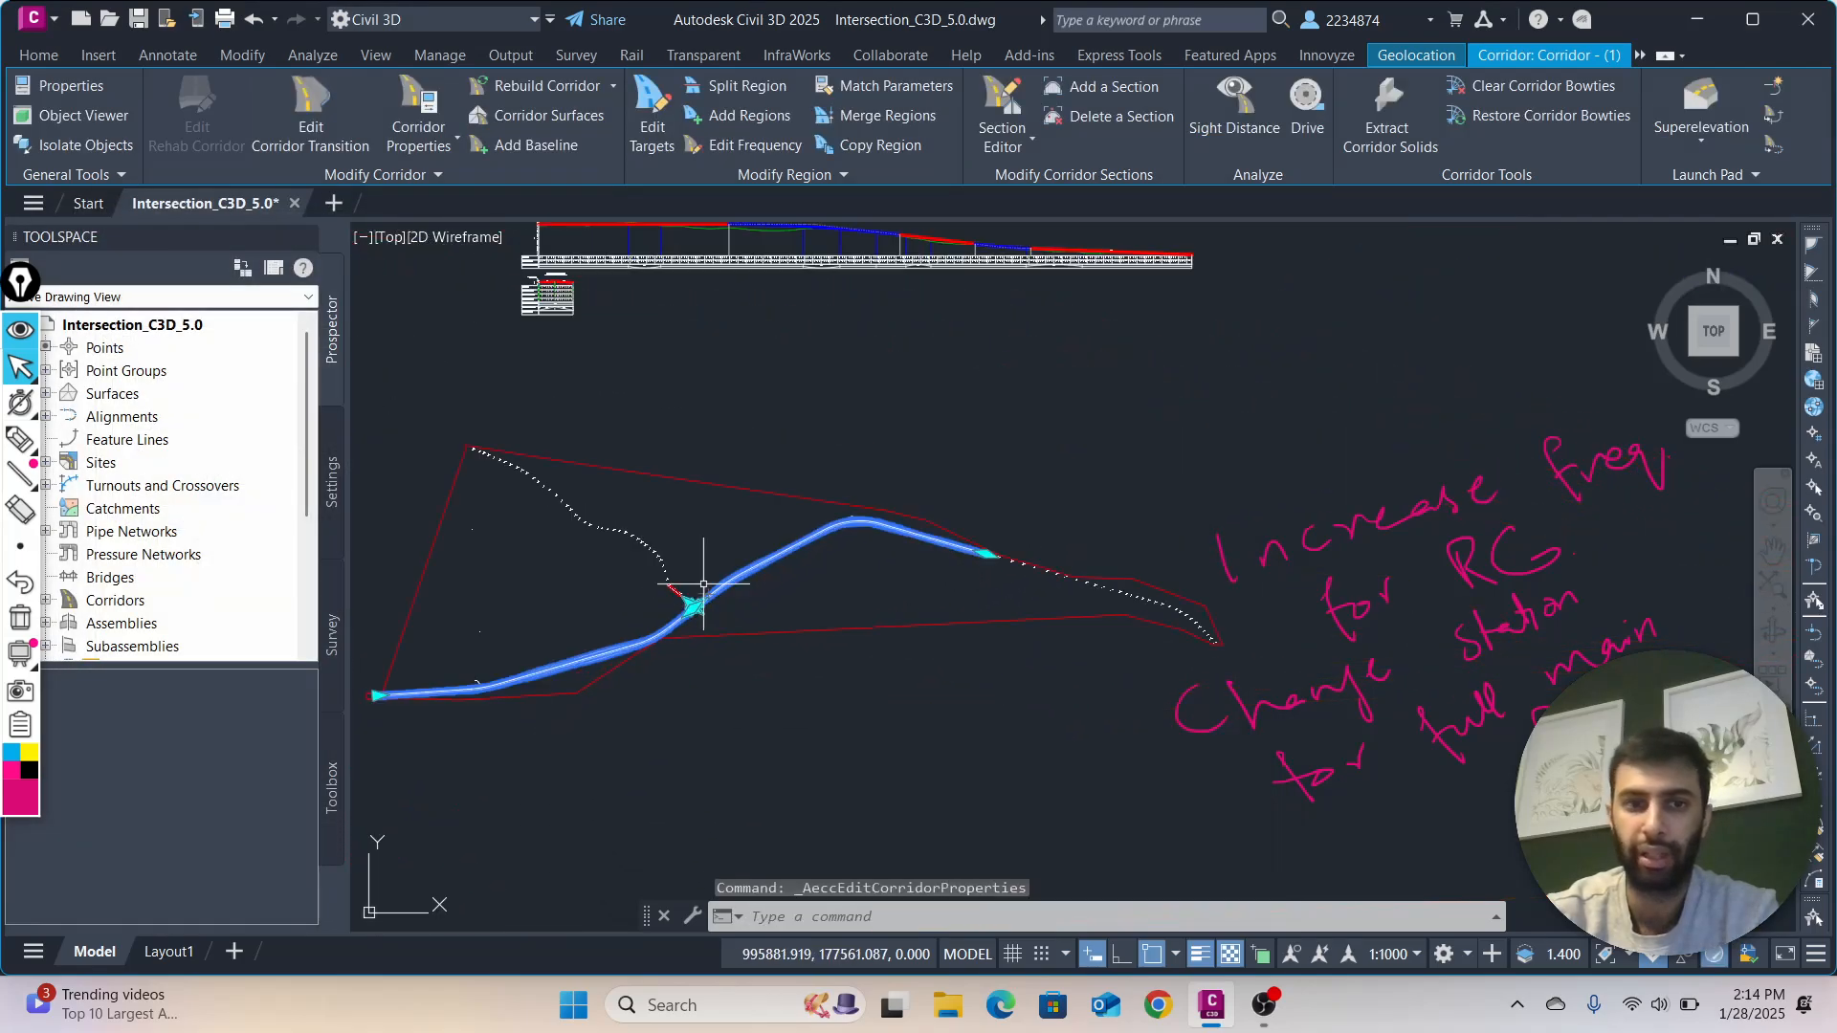
pyautogui.moveTo(705, 585); pyautogui.dragTo(701, 685, button='middle')
pyautogui.scroll(9, 1300, 278)
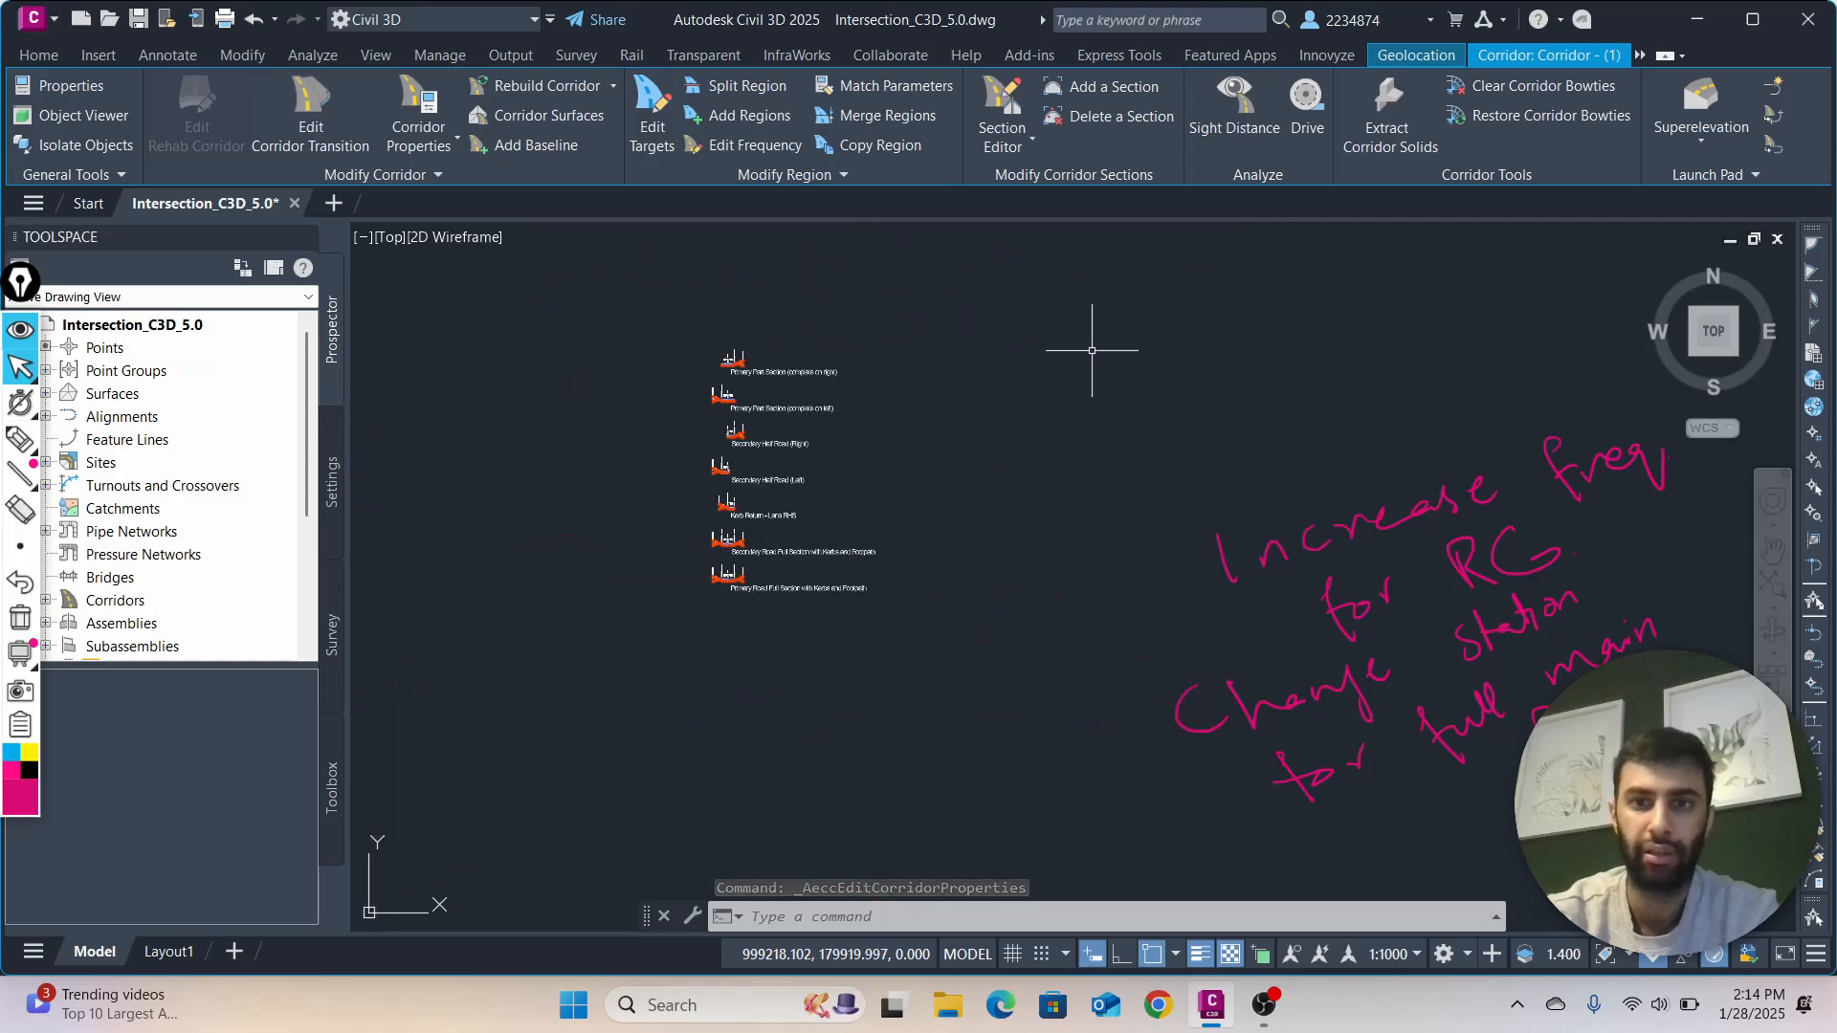
pyautogui.scroll(2, 894, 448)
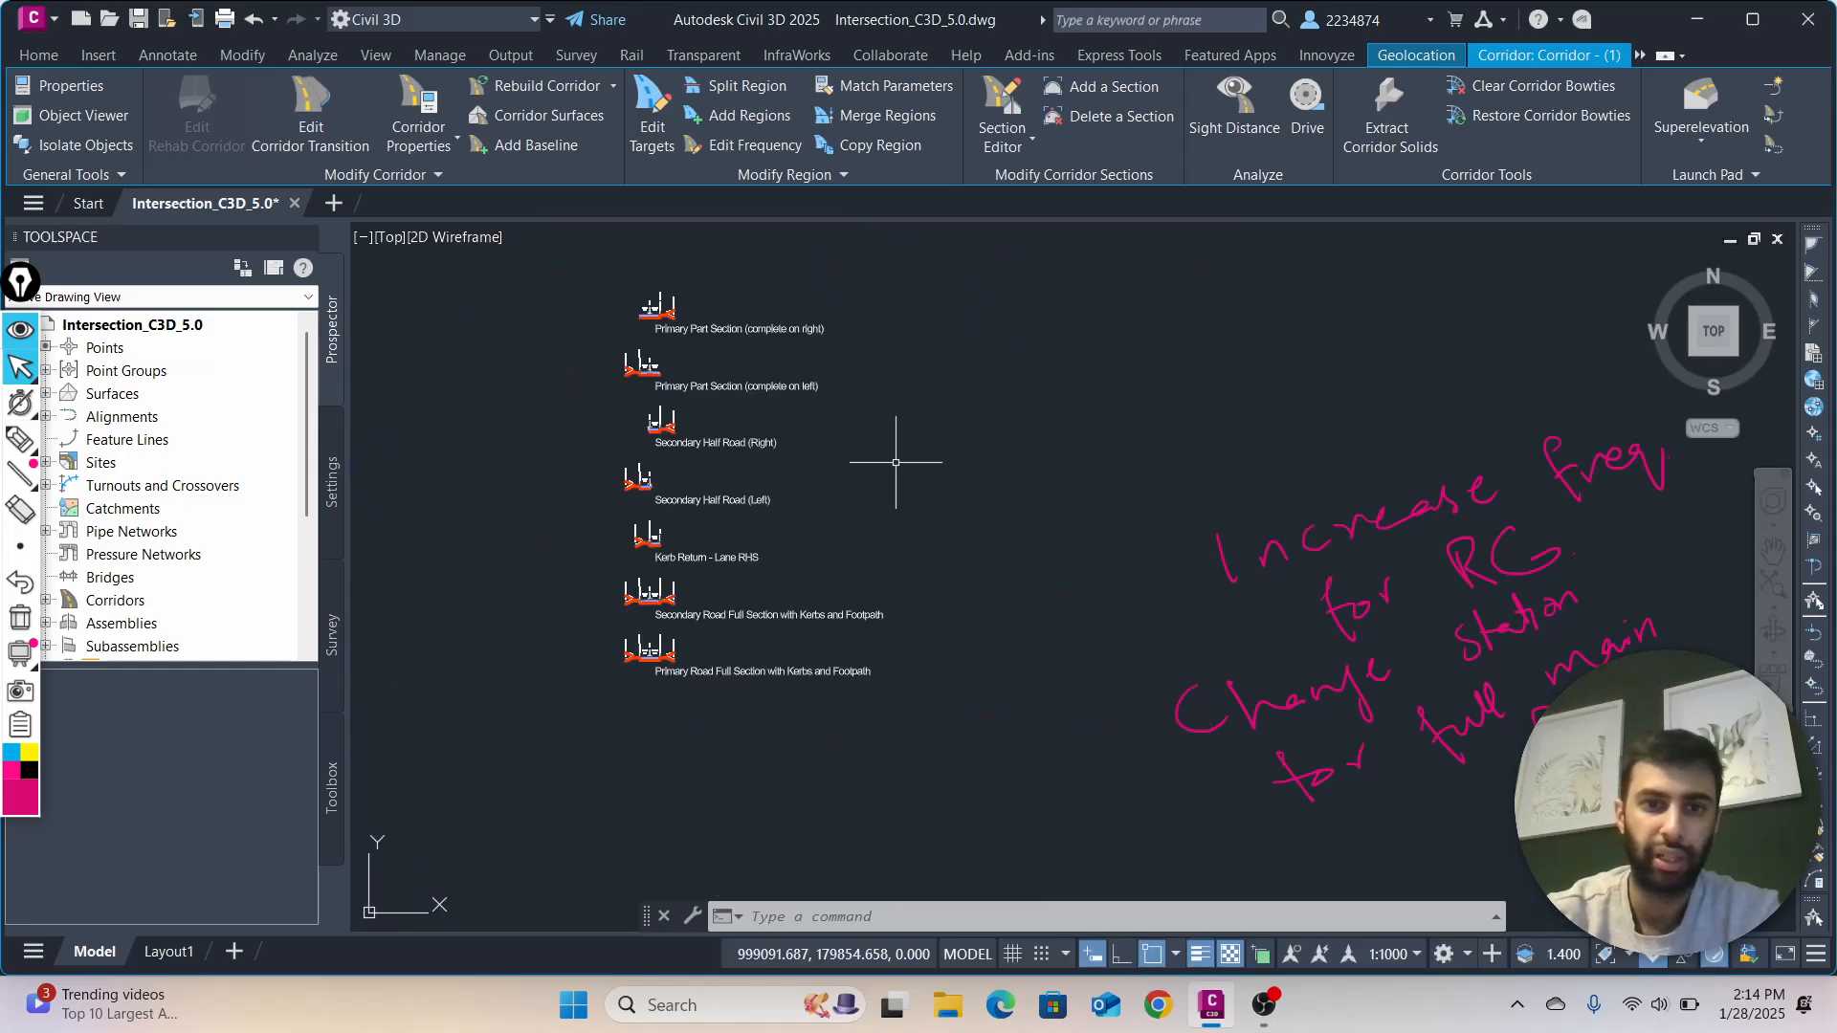
pyautogui.moveTo(894, 463); pyautogui.dragTo(1028, 477, button='middle')
pyautogui.scroll(2, 1078, 418)
pyautogui.scroll(-2, 532, 349)
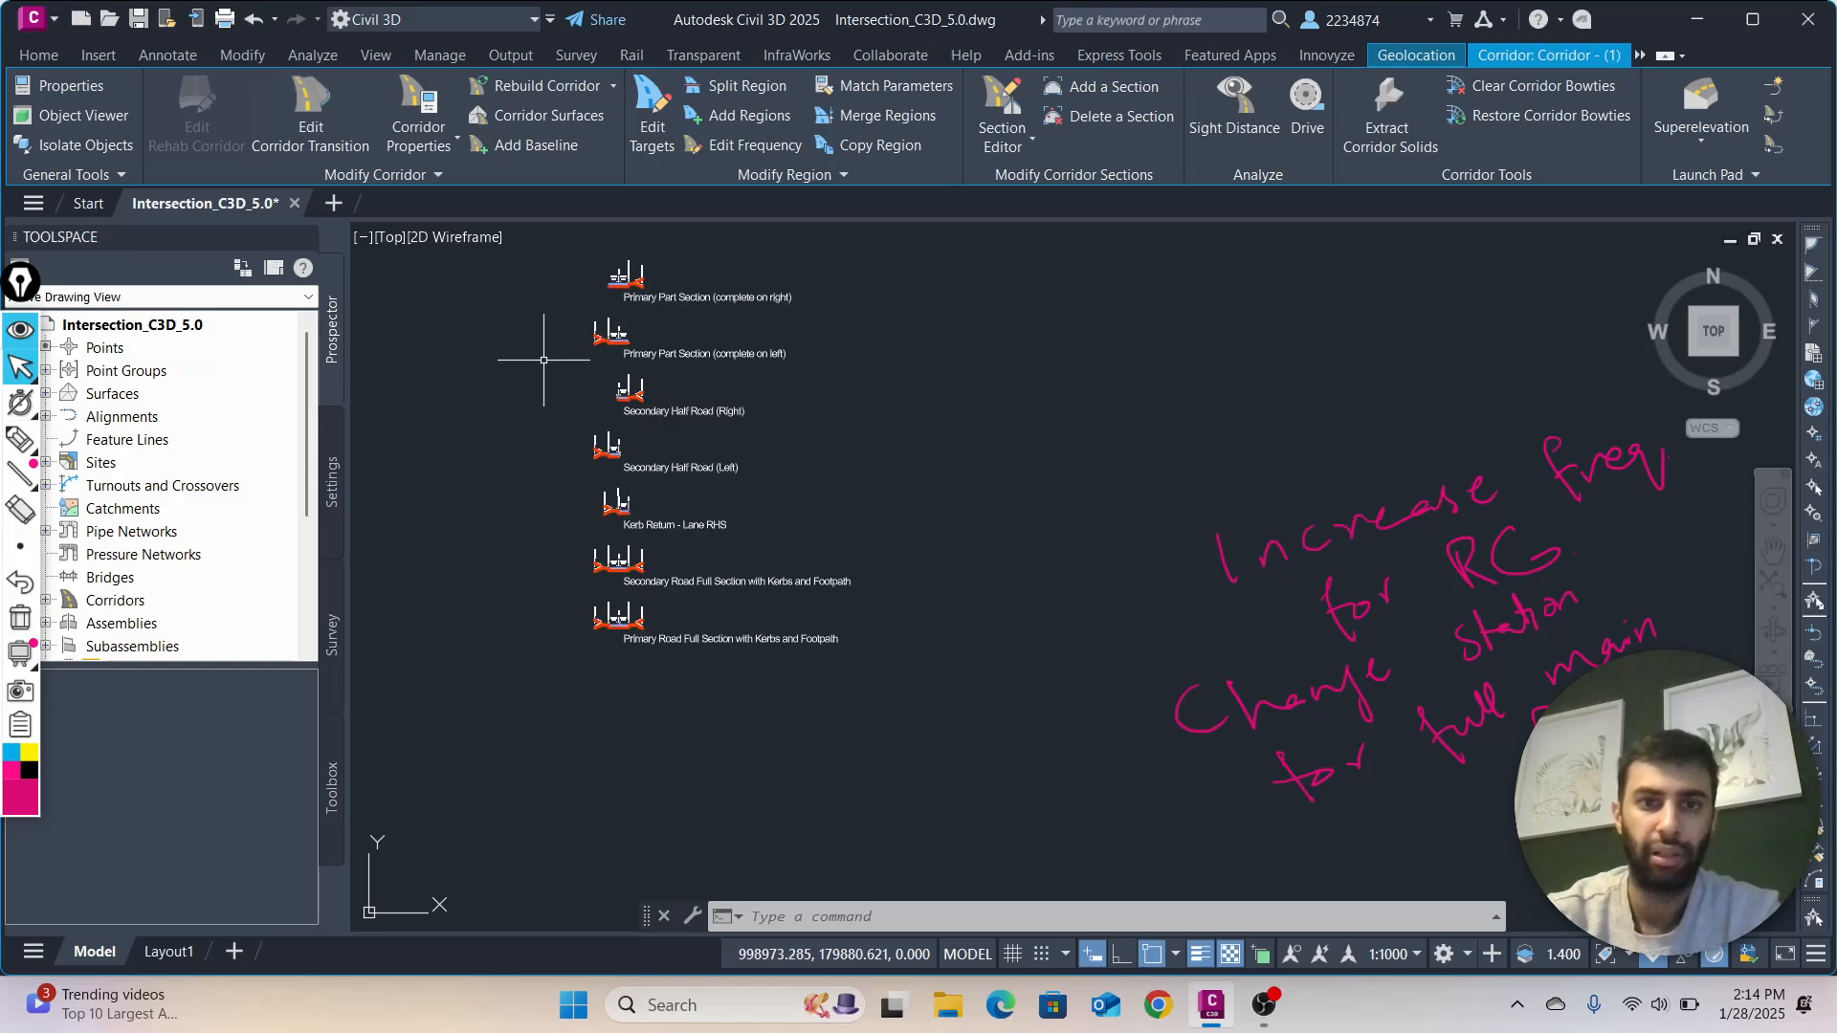
pyautogui.moveTo(572, 396); pyautogui.dragTo(677, 472, button='middle')
pyautogui.scroll(2, 669, 445)
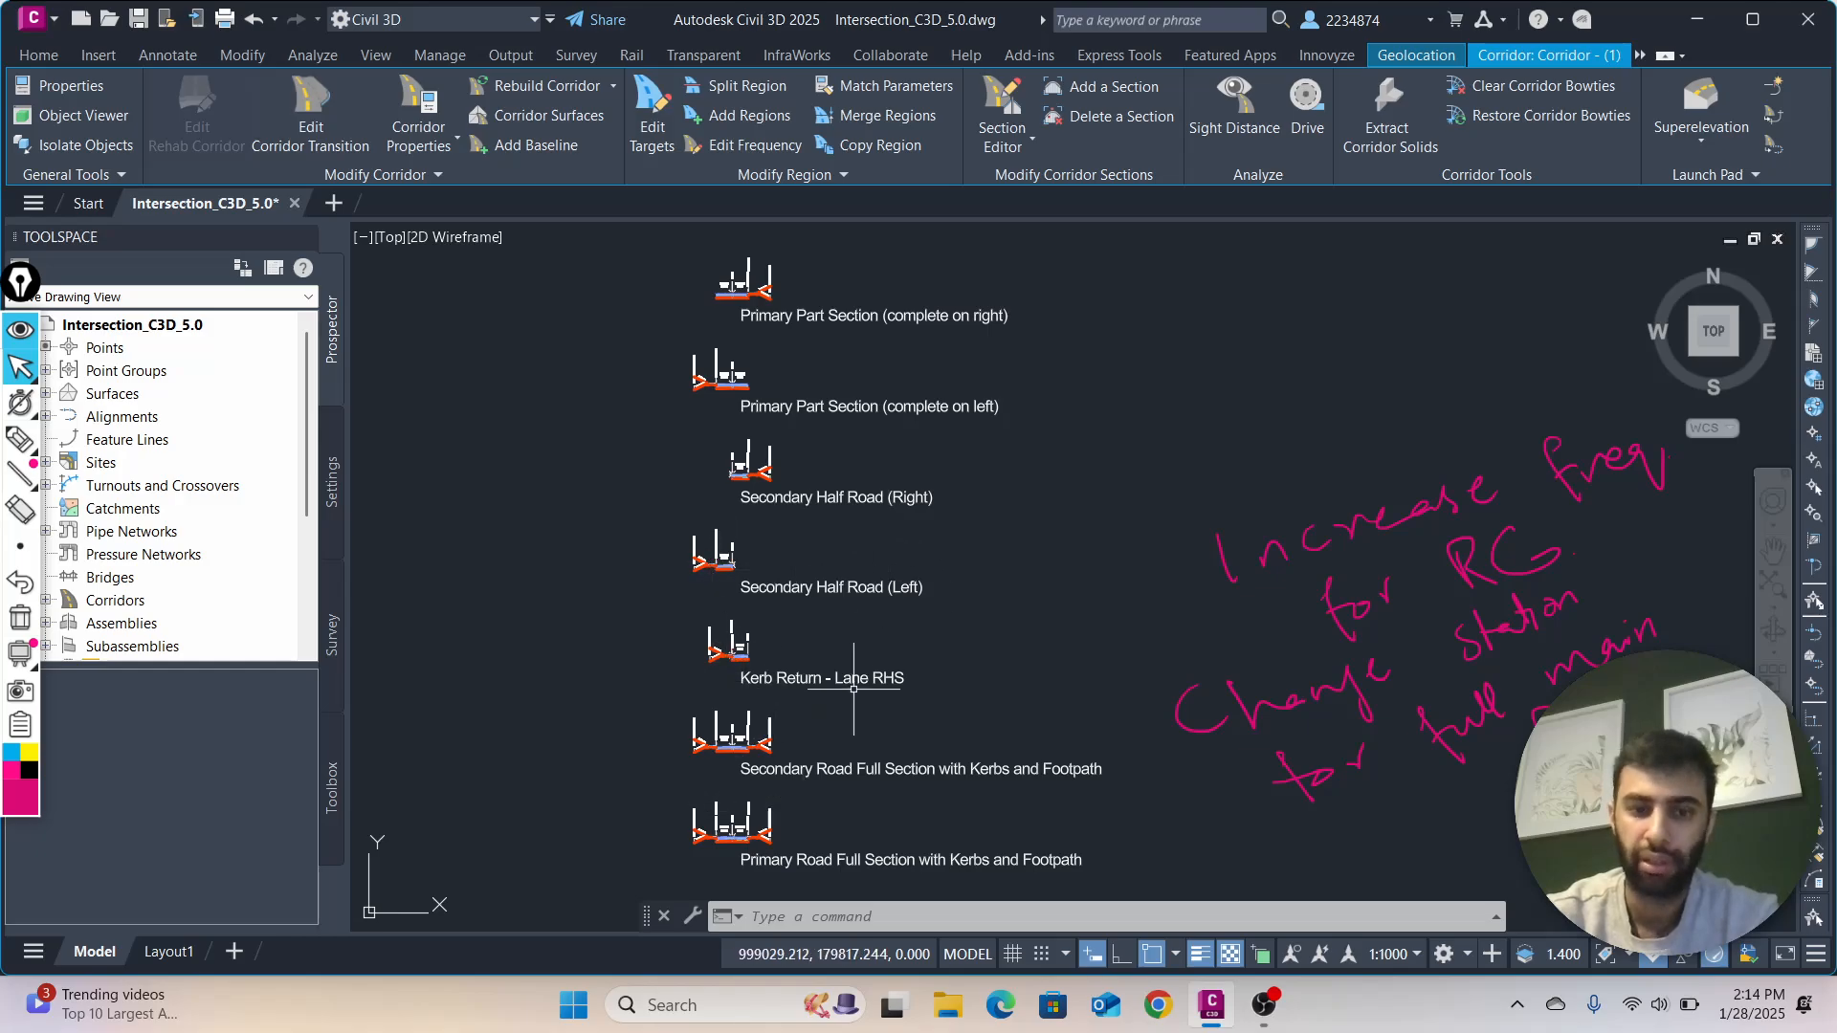
pyautogui.scroll(-4, 633, 717)
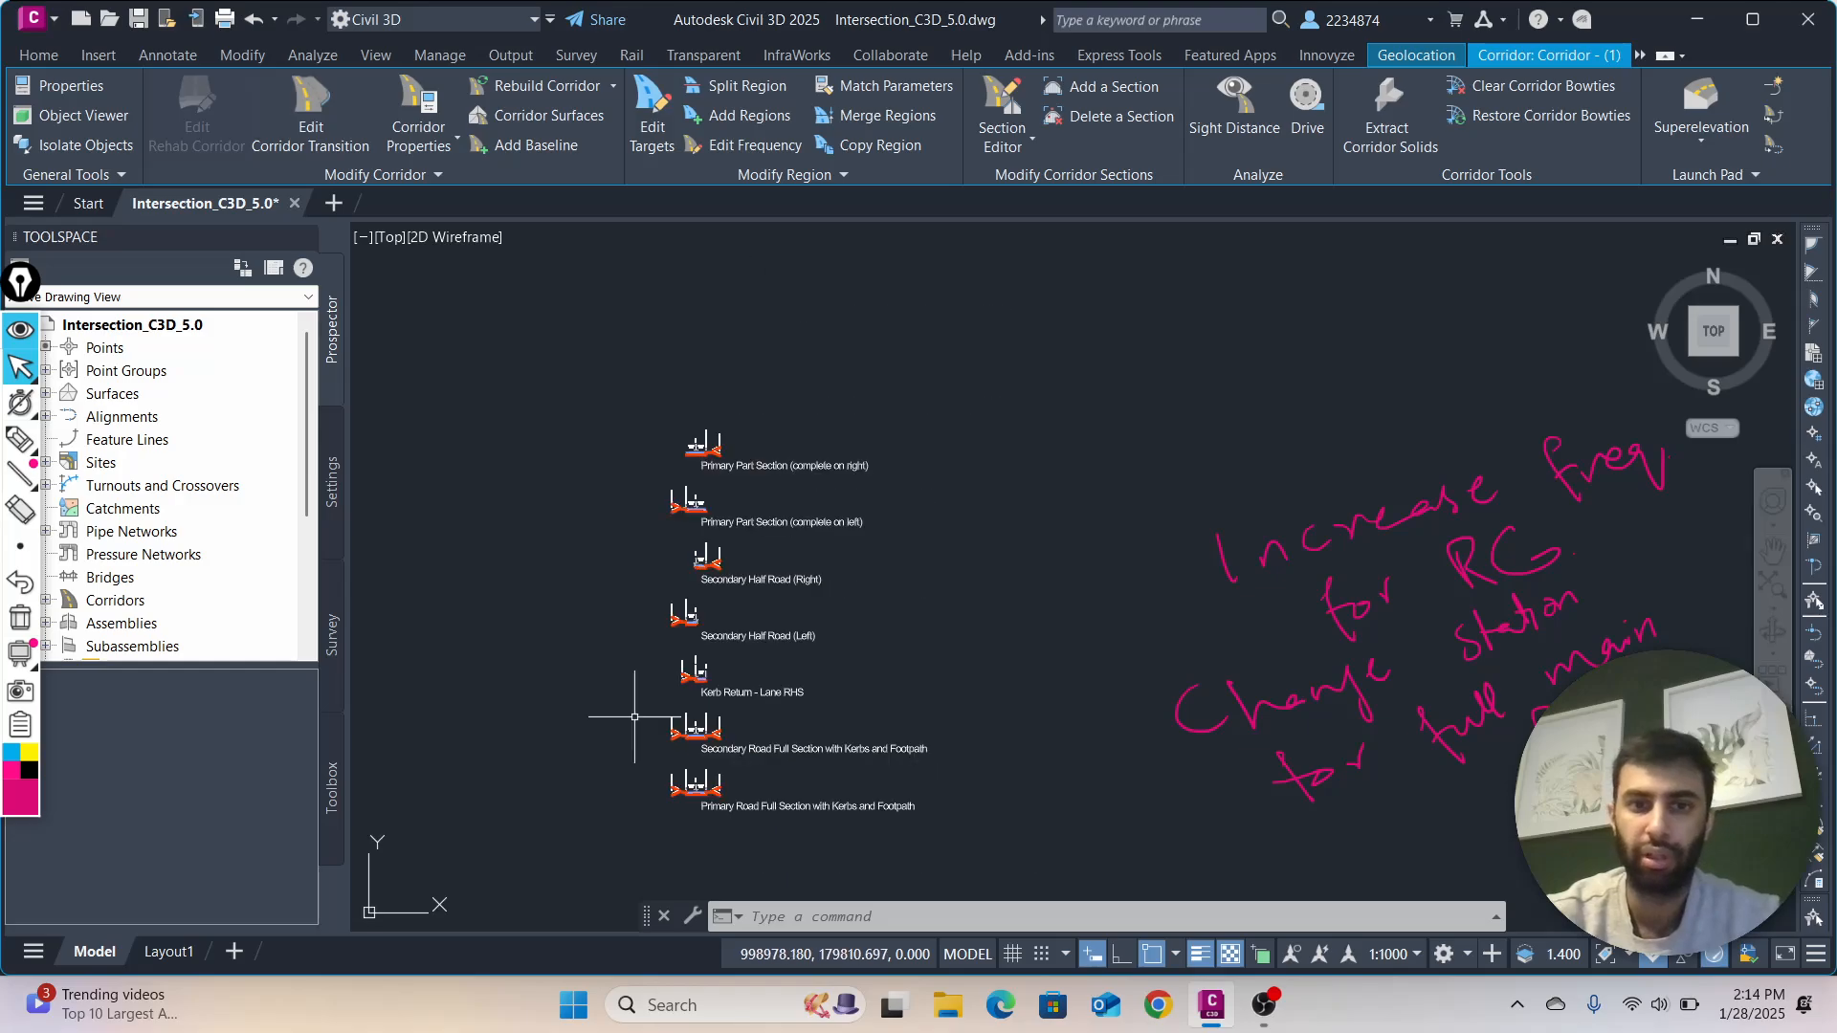
# Go back past the profile view and examine the full corridor and the side road at the junction
pyautogui.moveTo(698, 677)
pyautogui.mouseDown(button='middle')
pyautogui.moveTo(902, 562)
pyautogui.moveTo(891, 602)
pyautogui.mouseUp(button='middle')
pyautogui.scroll(-4, 890, 606)
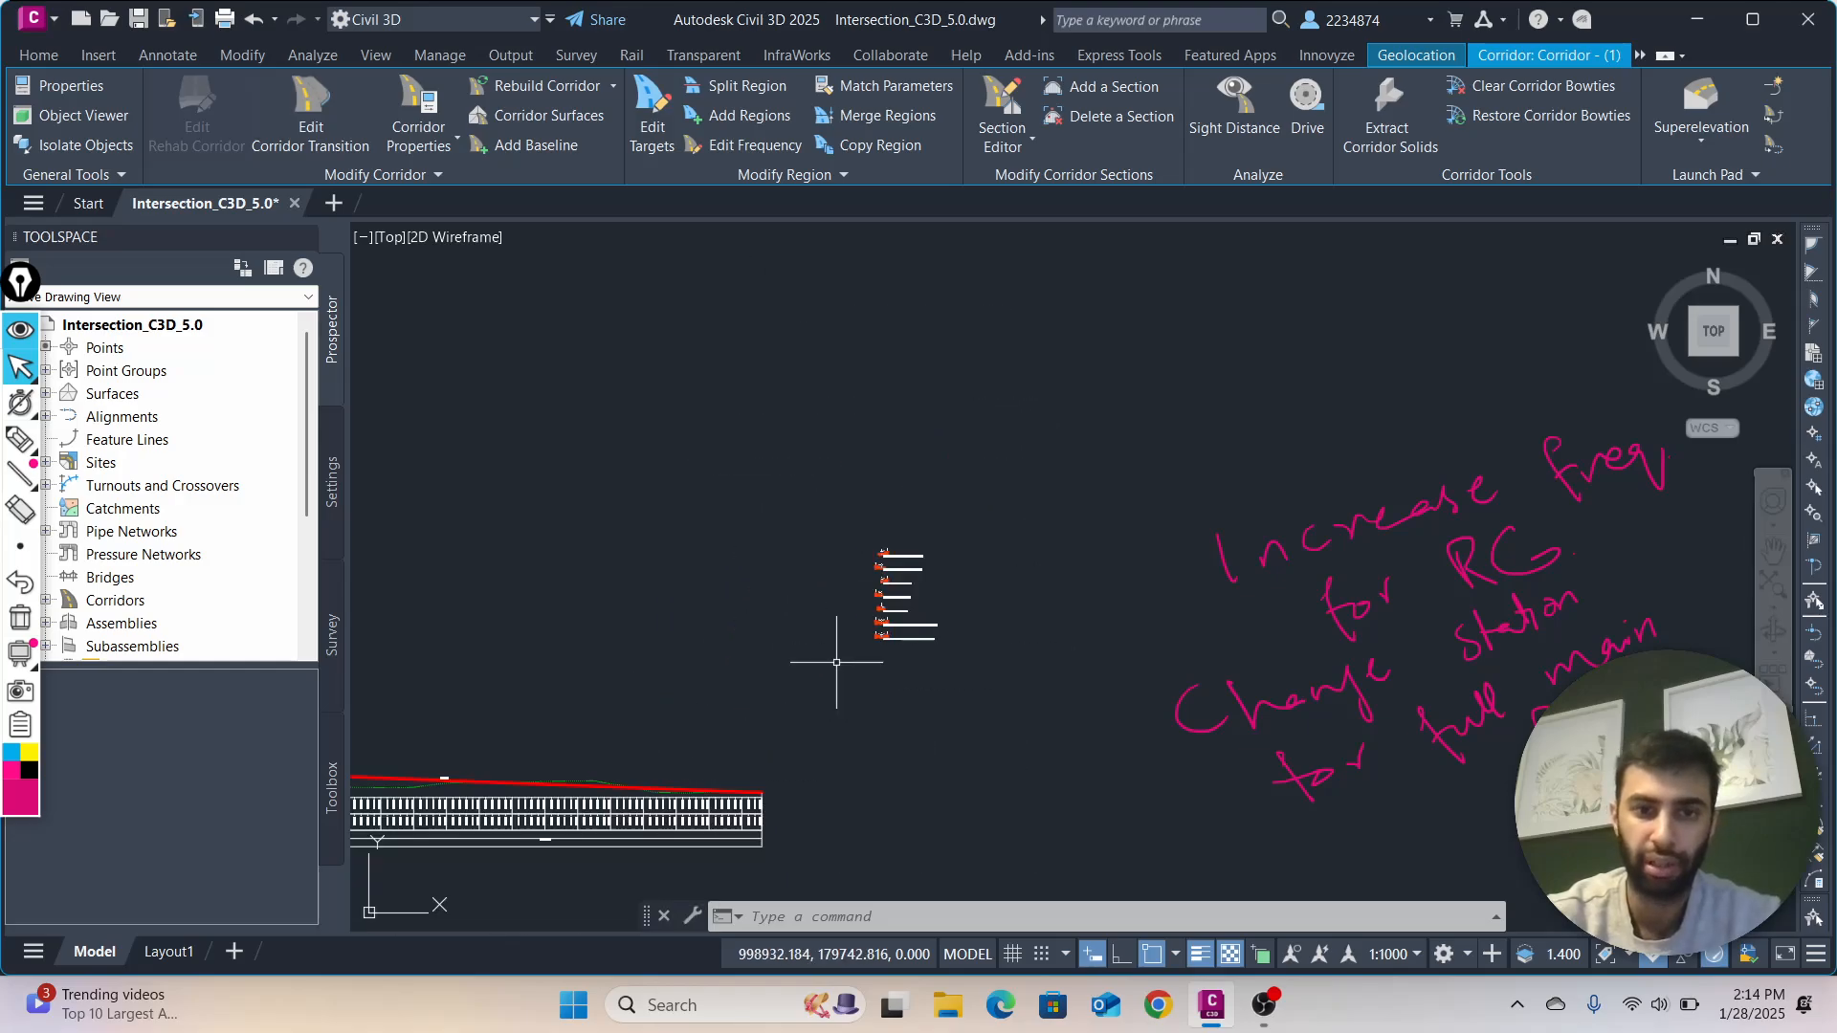
pyautogui.moveTo(740, 726); pyautogui.dragTo(1097, 548, button='middle')
pyautogui.moveTo(845, 758); pyautogui.dragTo(1243, 599, button='middle')
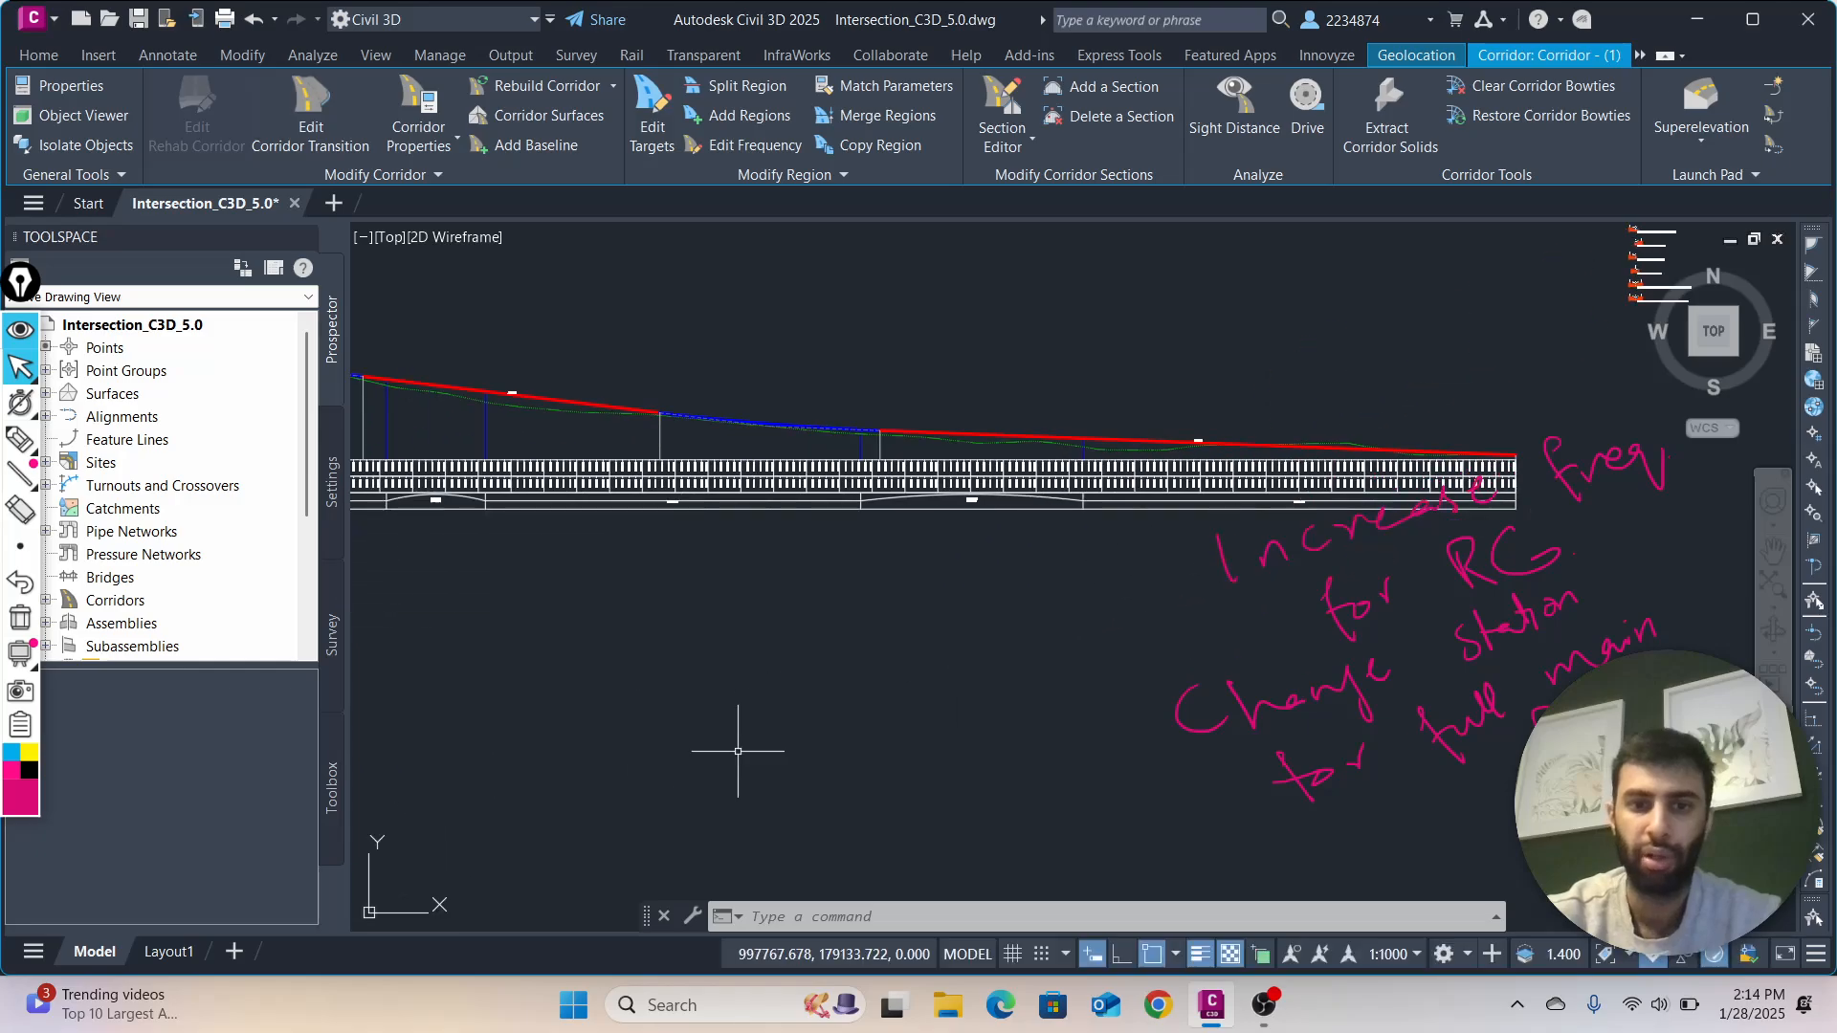
pyautogui.scroll(-4, 734, 760)
pyautogui.moveTo(733, 761); pyautogui.dragTo(1183, 484, button='middle')
pyautogui.scroll(-2, 795, 701)
pyautogui.moveTo(799, 764); pyautogui.dragTo(999, 557, button='middle')
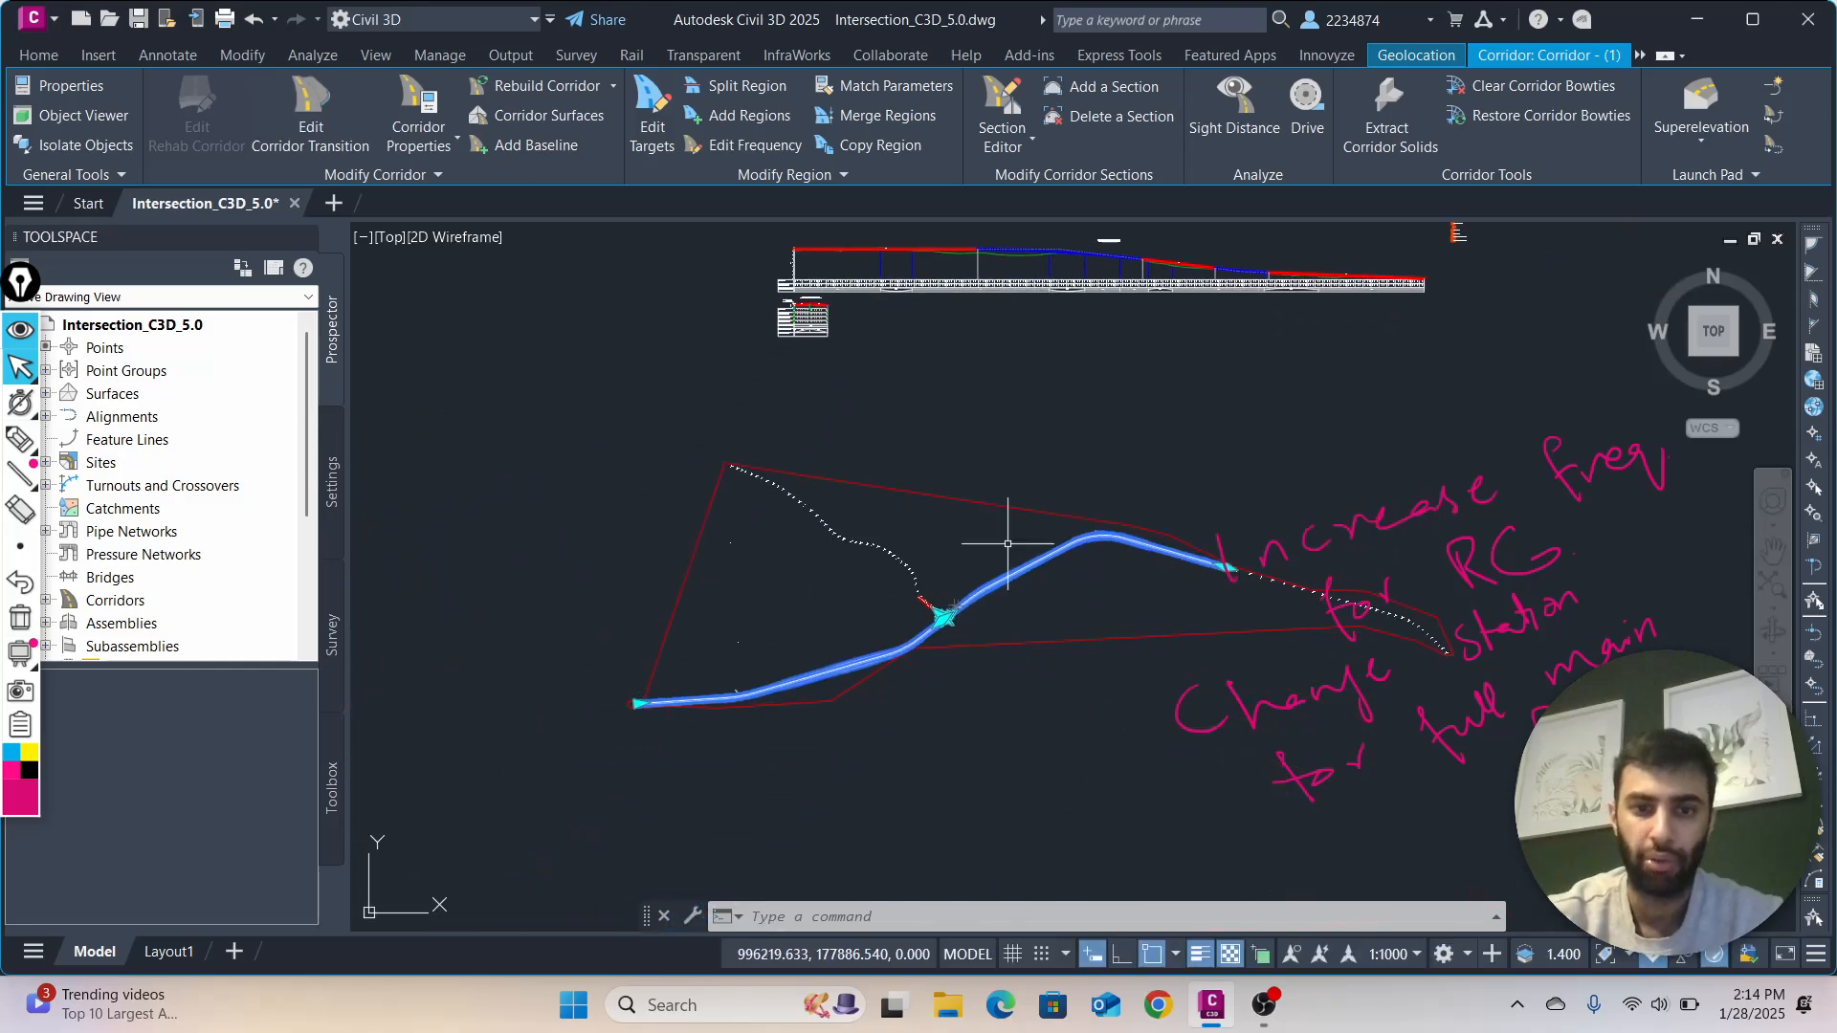
pyautogui.scroll(7, 941, 690)
pyautogui.scroll(-2, 750, 484)
pyautogui.moveTo(749, 586); pyautogui.dragTo(746, 697, button='middle')
pyautogui.scroll(4, 811, 522)
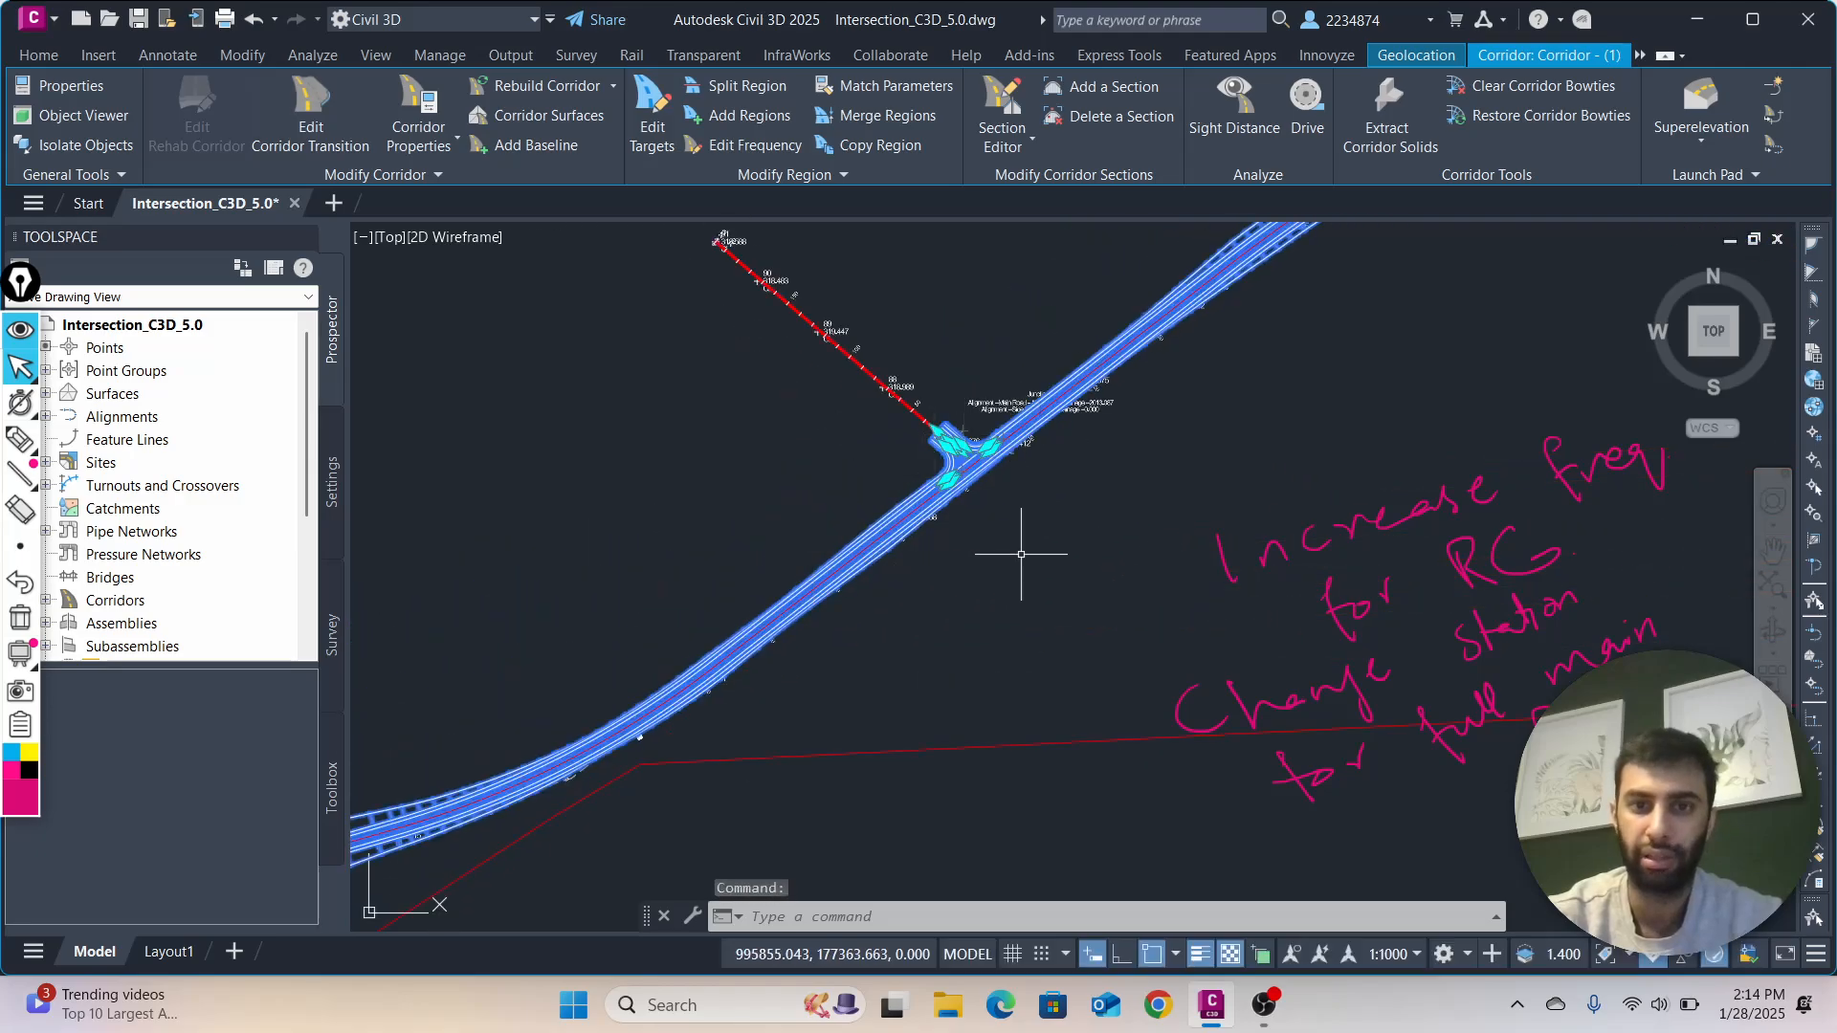
pyautogui.scroll(-1, 995, 564)
pyautogui.scroll(-4, 951, 617)
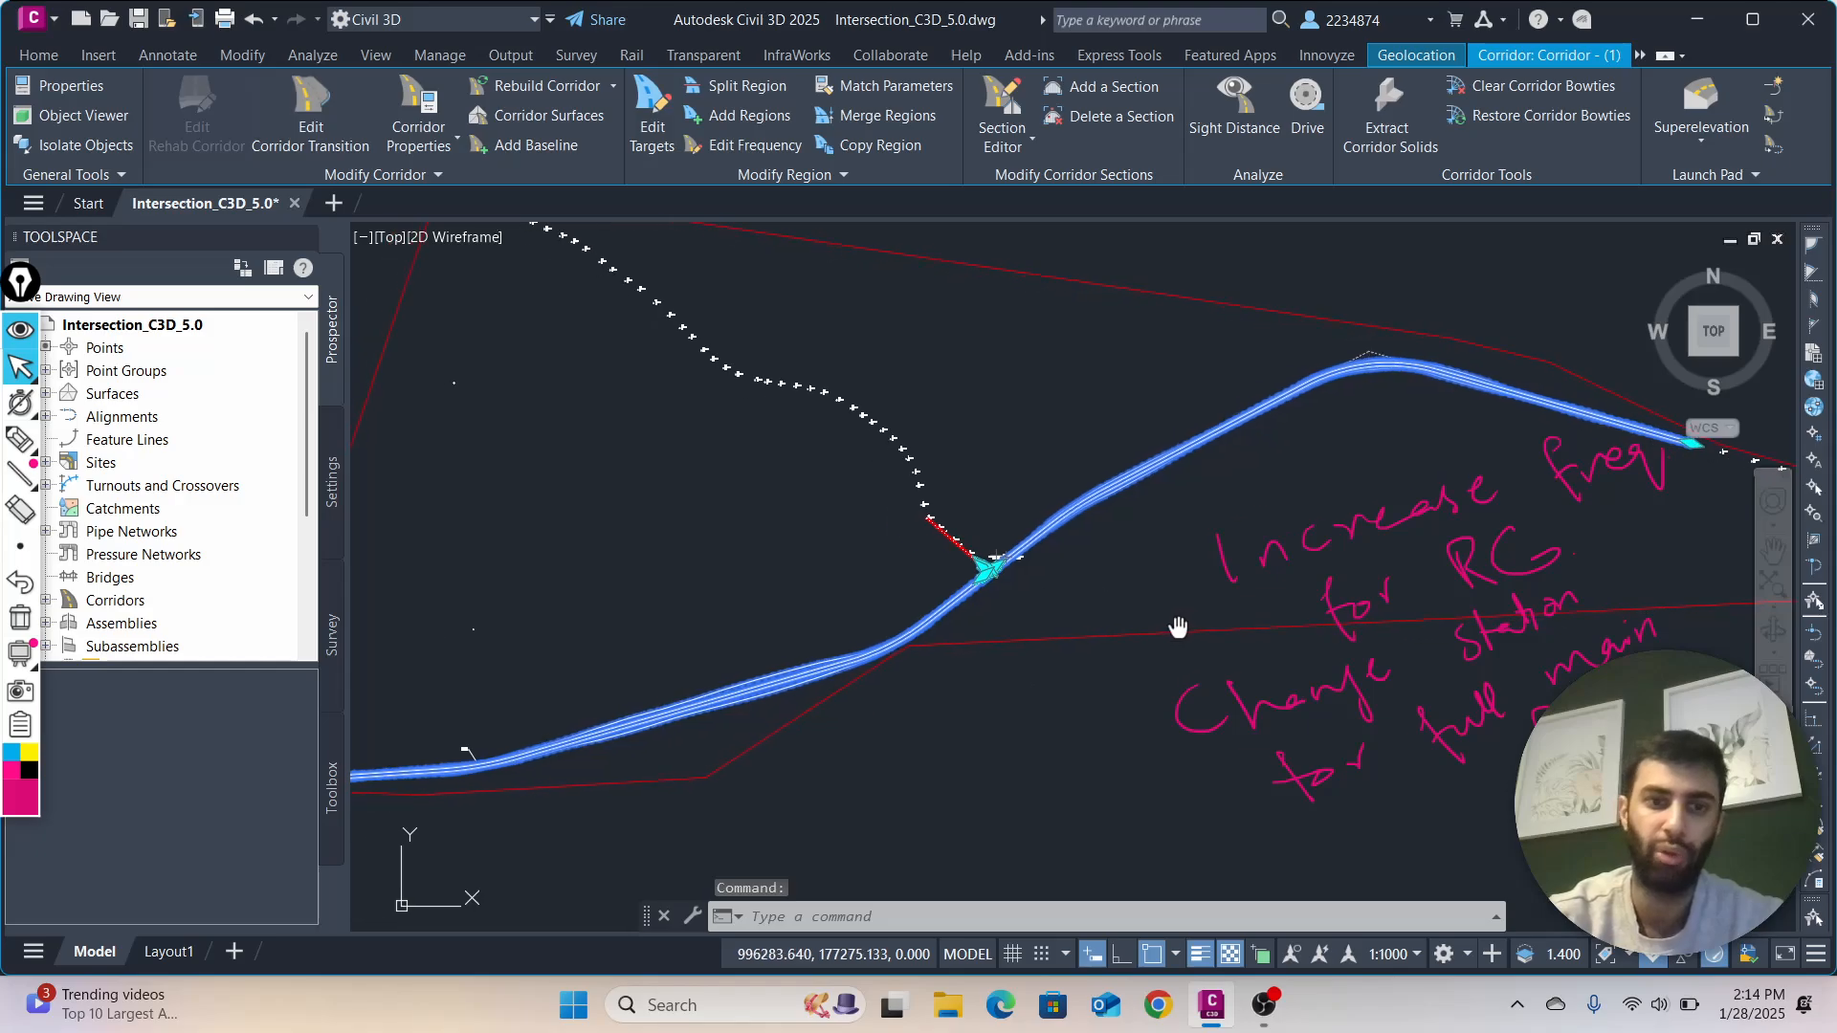
pyautogui.moveTo(532, 746)
pyautogui.mouseDown(button='middle')
pyautogui.moveTo(804, 723)
pyautogui.moveTo(506, 806)
pyautogui.mouseUp(button='middle')
pyautogui.scroll(5, 902, 615)
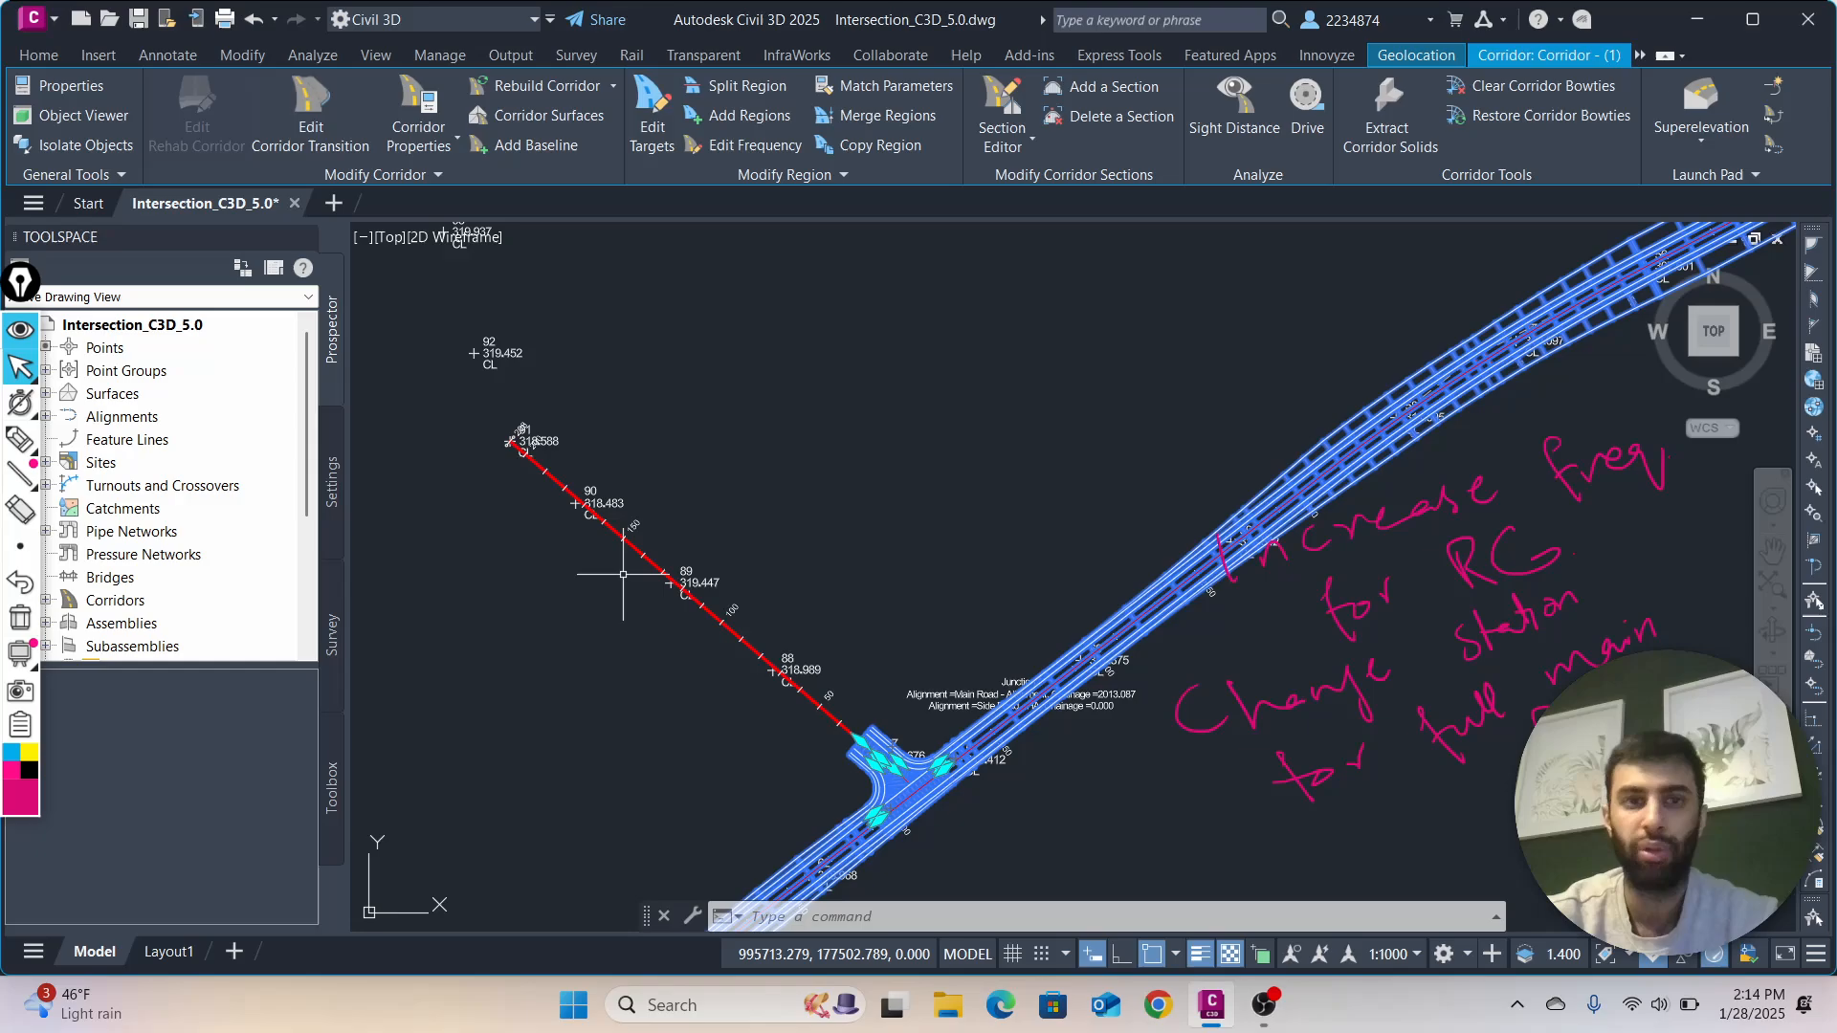
# Review the corridor's baselines and regions in its properties, close them and return to the junction
pyautogui.click(427, 100)
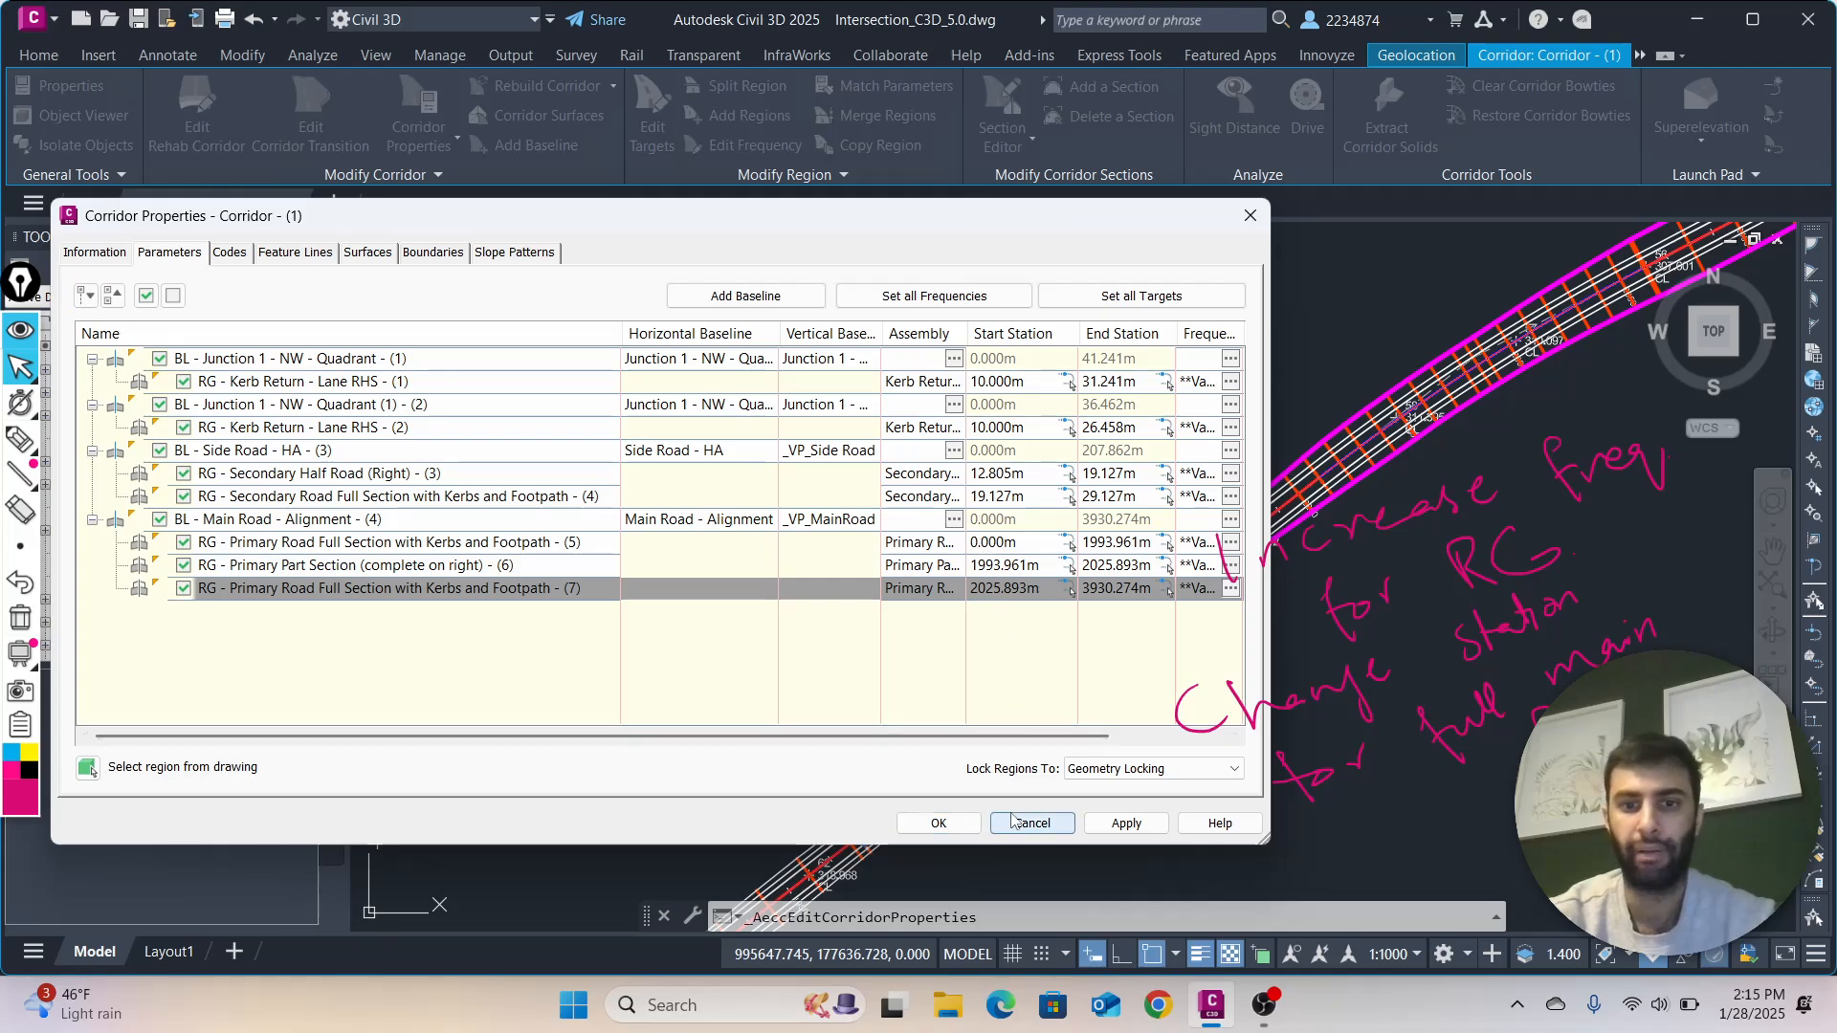
pyautogui.click(939, 823)
pyautogui.moveTo(1008, 713); pyautogui.dragTo(1014, 538, button='middle')
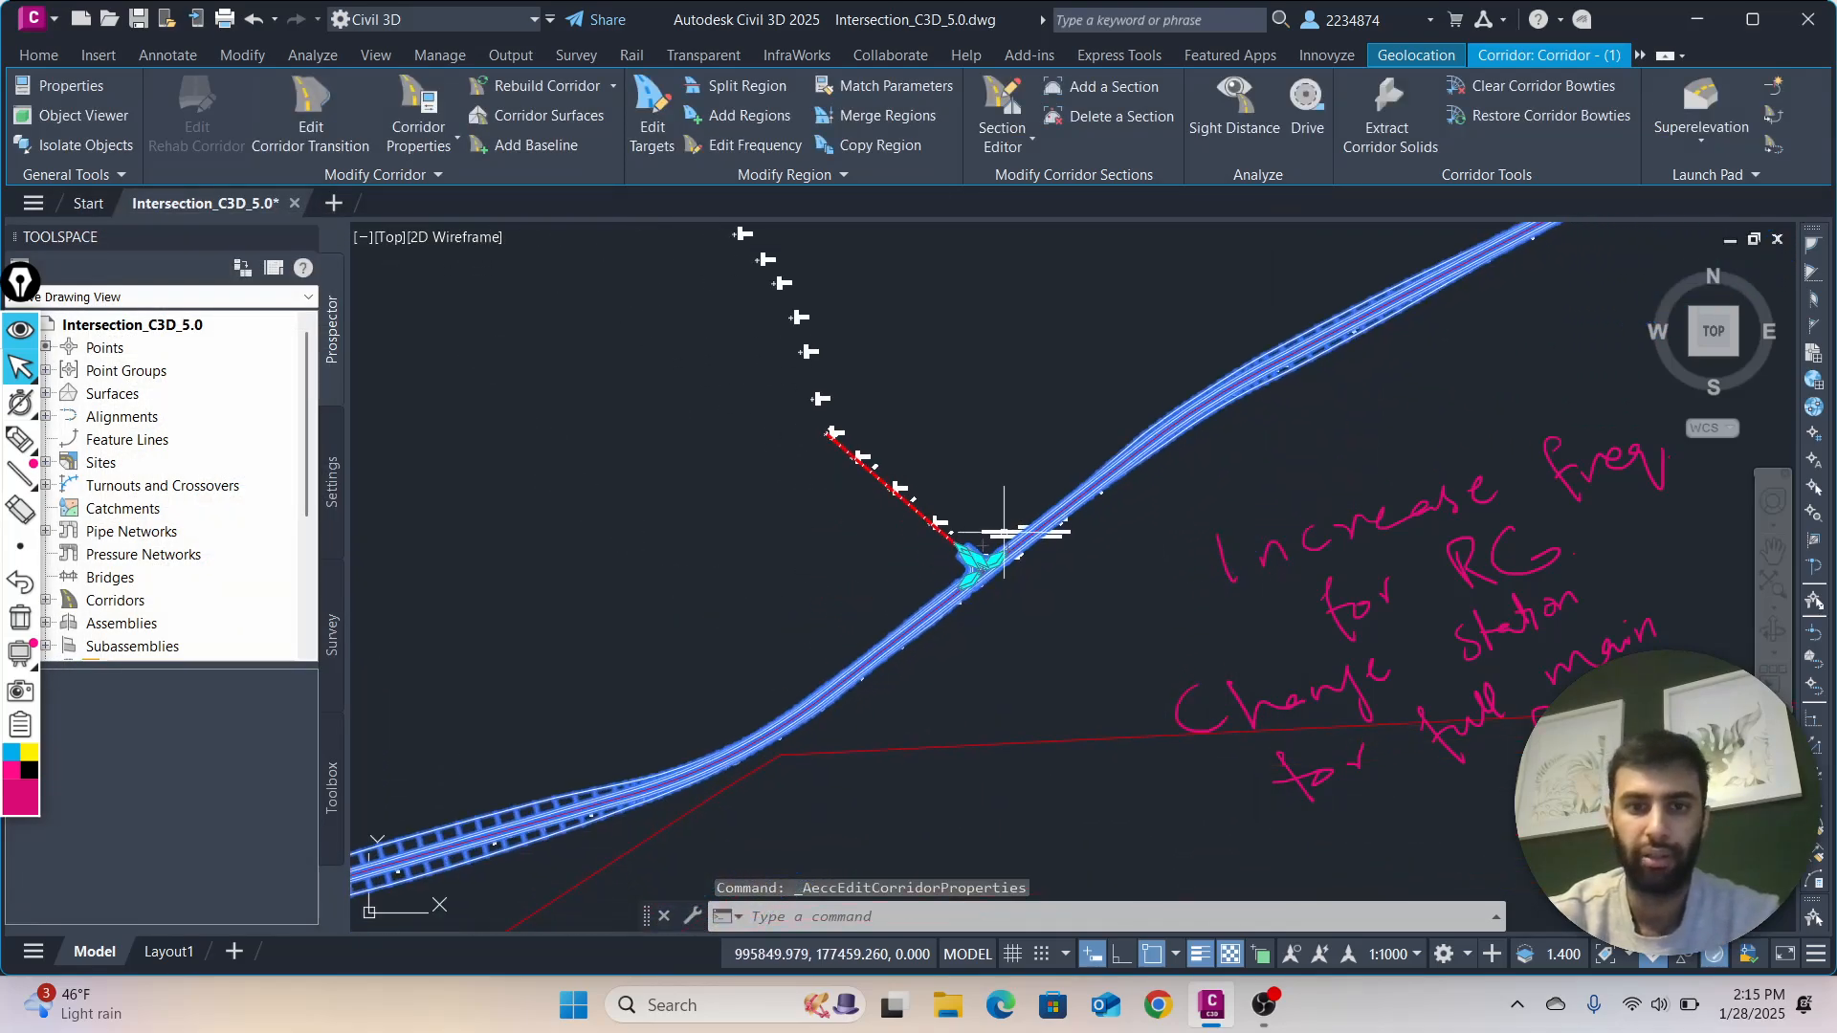
# Erase all the handwritten pink notes about region frequencies and stations from the screen
pyautogui.click(20, 510)
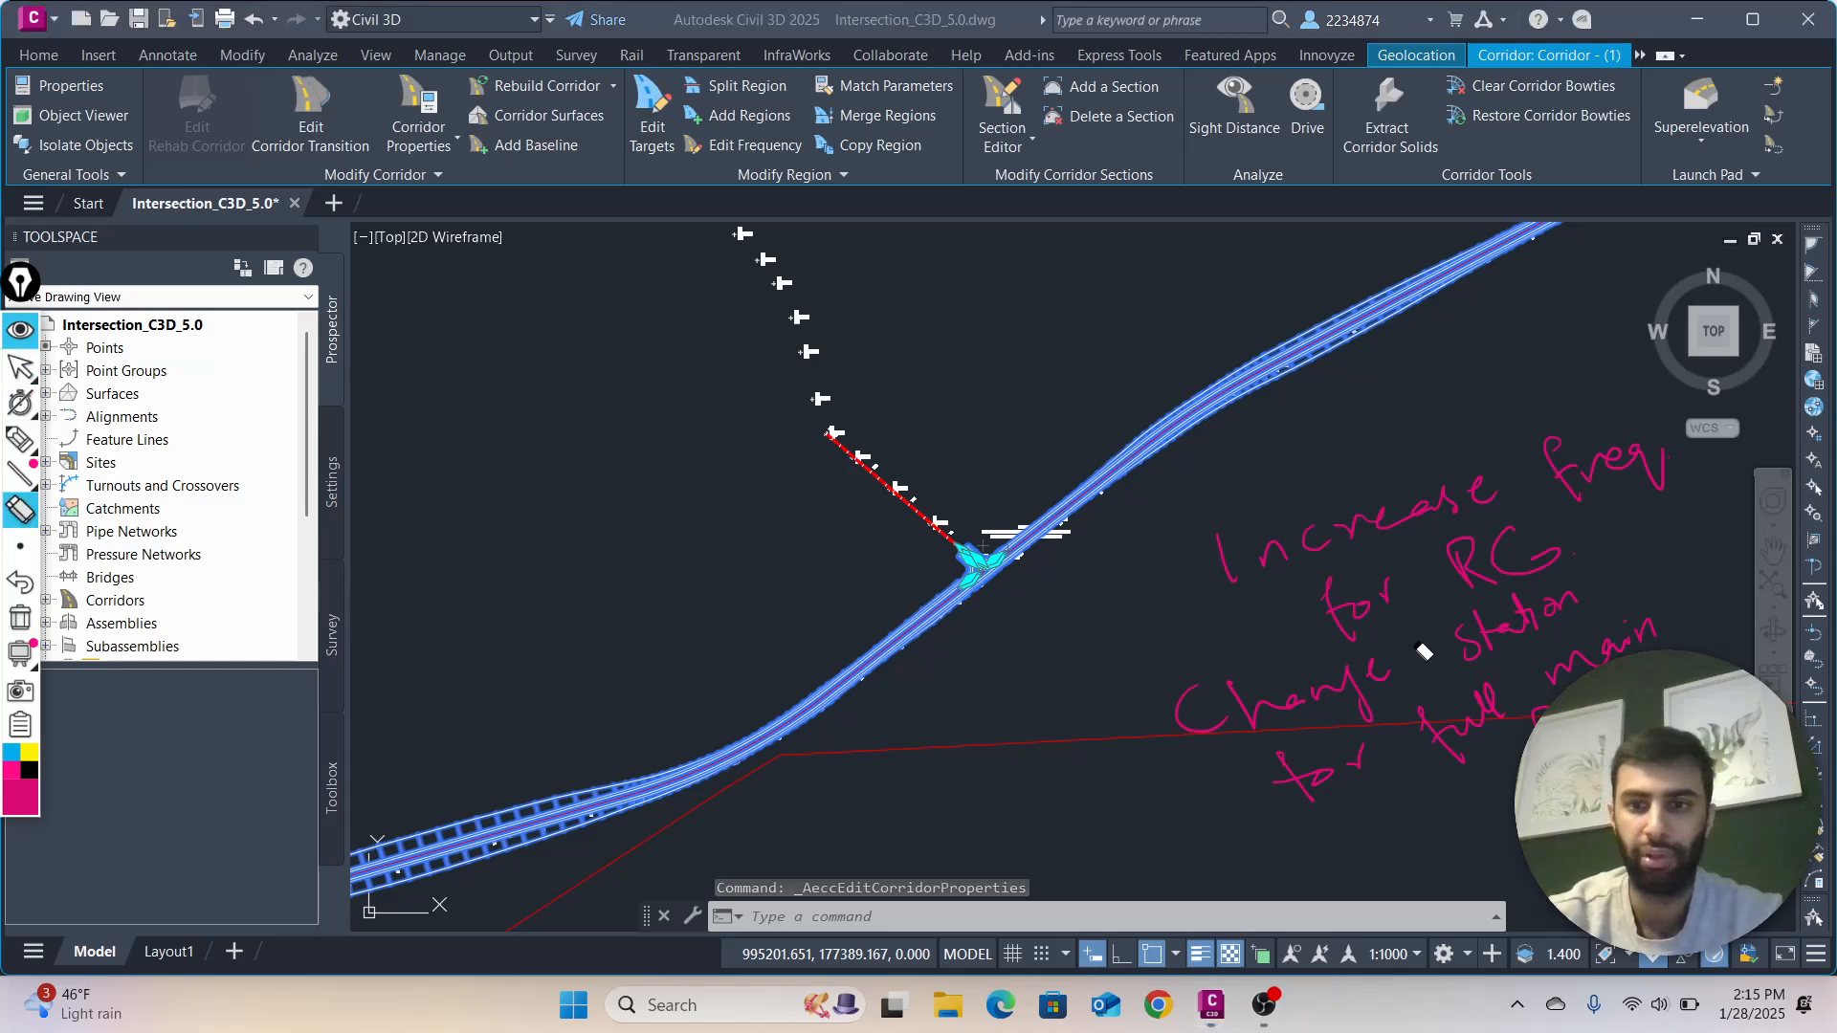
pyautogui.moveTo(1425, 650)
pyautogui.mouseDown()
pyautogui.moveTo(1478, 493)
pyautogui.moveTo(1244, 585)
pyautogui.moveTo(1374, 676)
pyautogui.moveTo(1498, 670)
pyautogui.moveTo(1445, 612)
pyautogui.moveTo(1637, 601)
pyautogui.moveTo(1554, 675)
pyautogui.mouseUp()
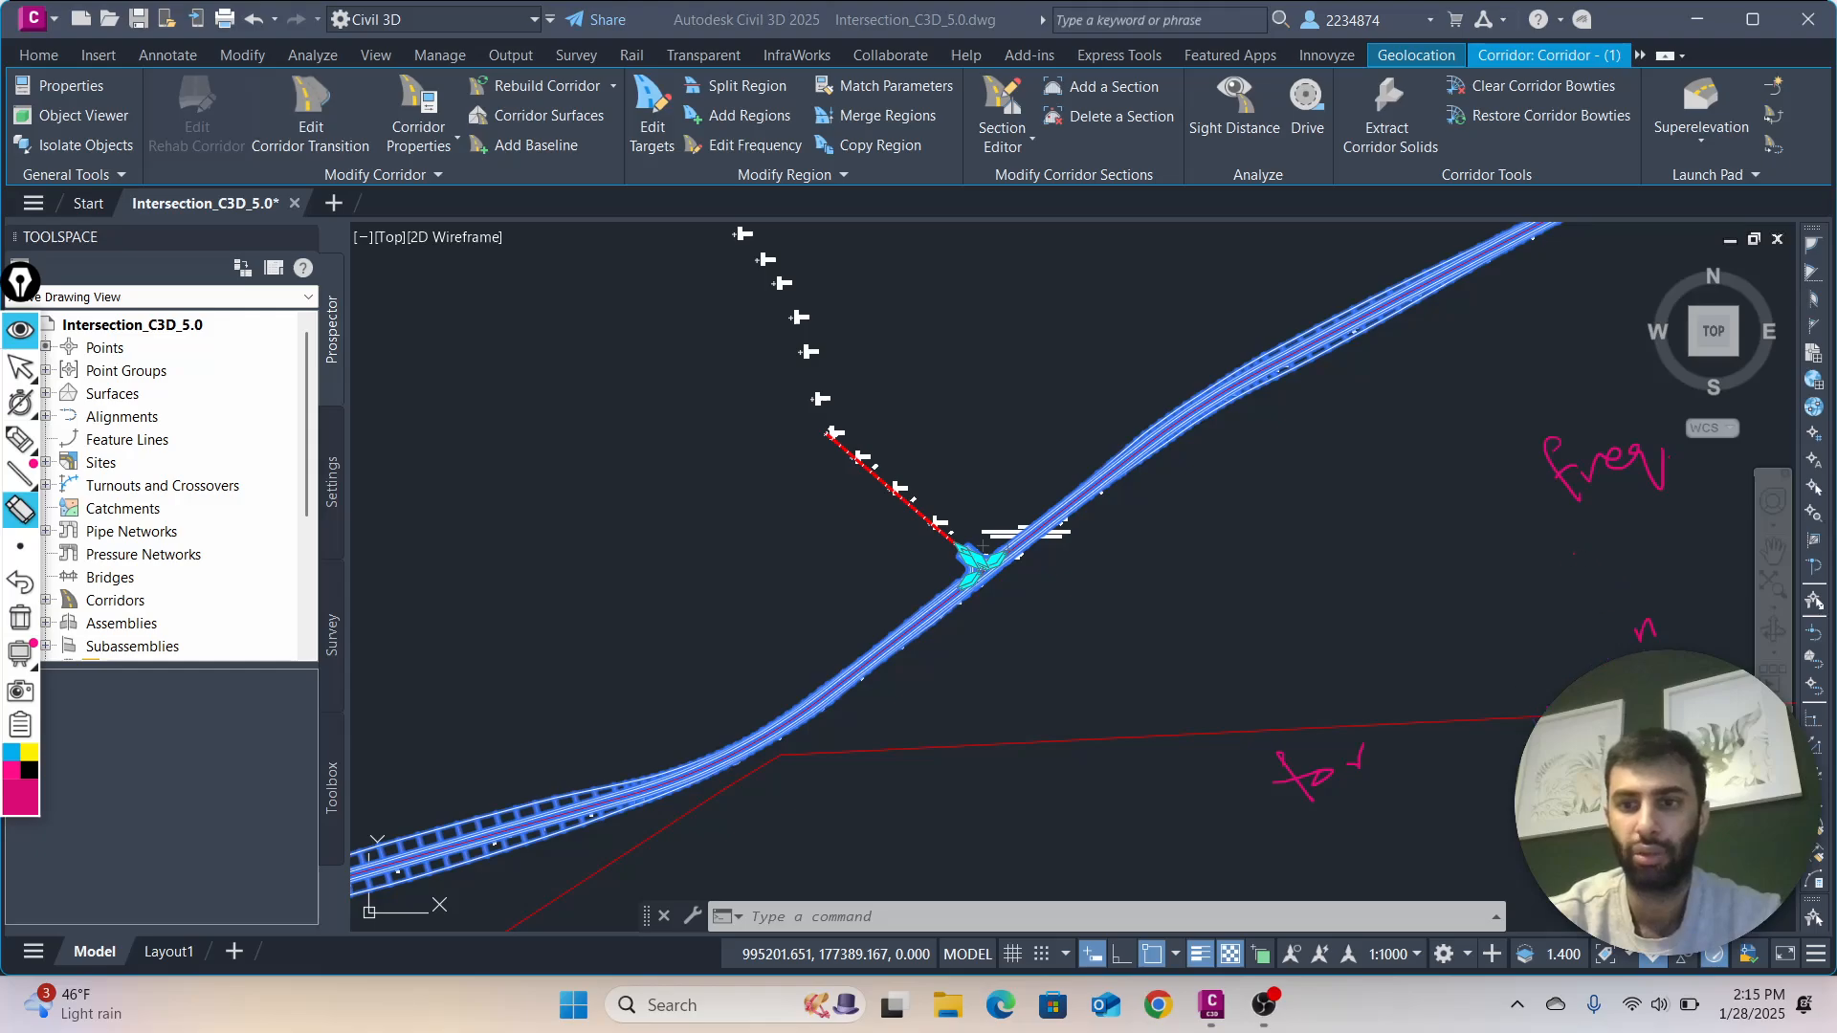
pyautogui.moveTo(1628, 521)
pyautogui.mouseDown()
pyautogui.moveTo(1559, 517)
pyautogui.moveTo(1647, 480)
pyautogui.mouseUp()
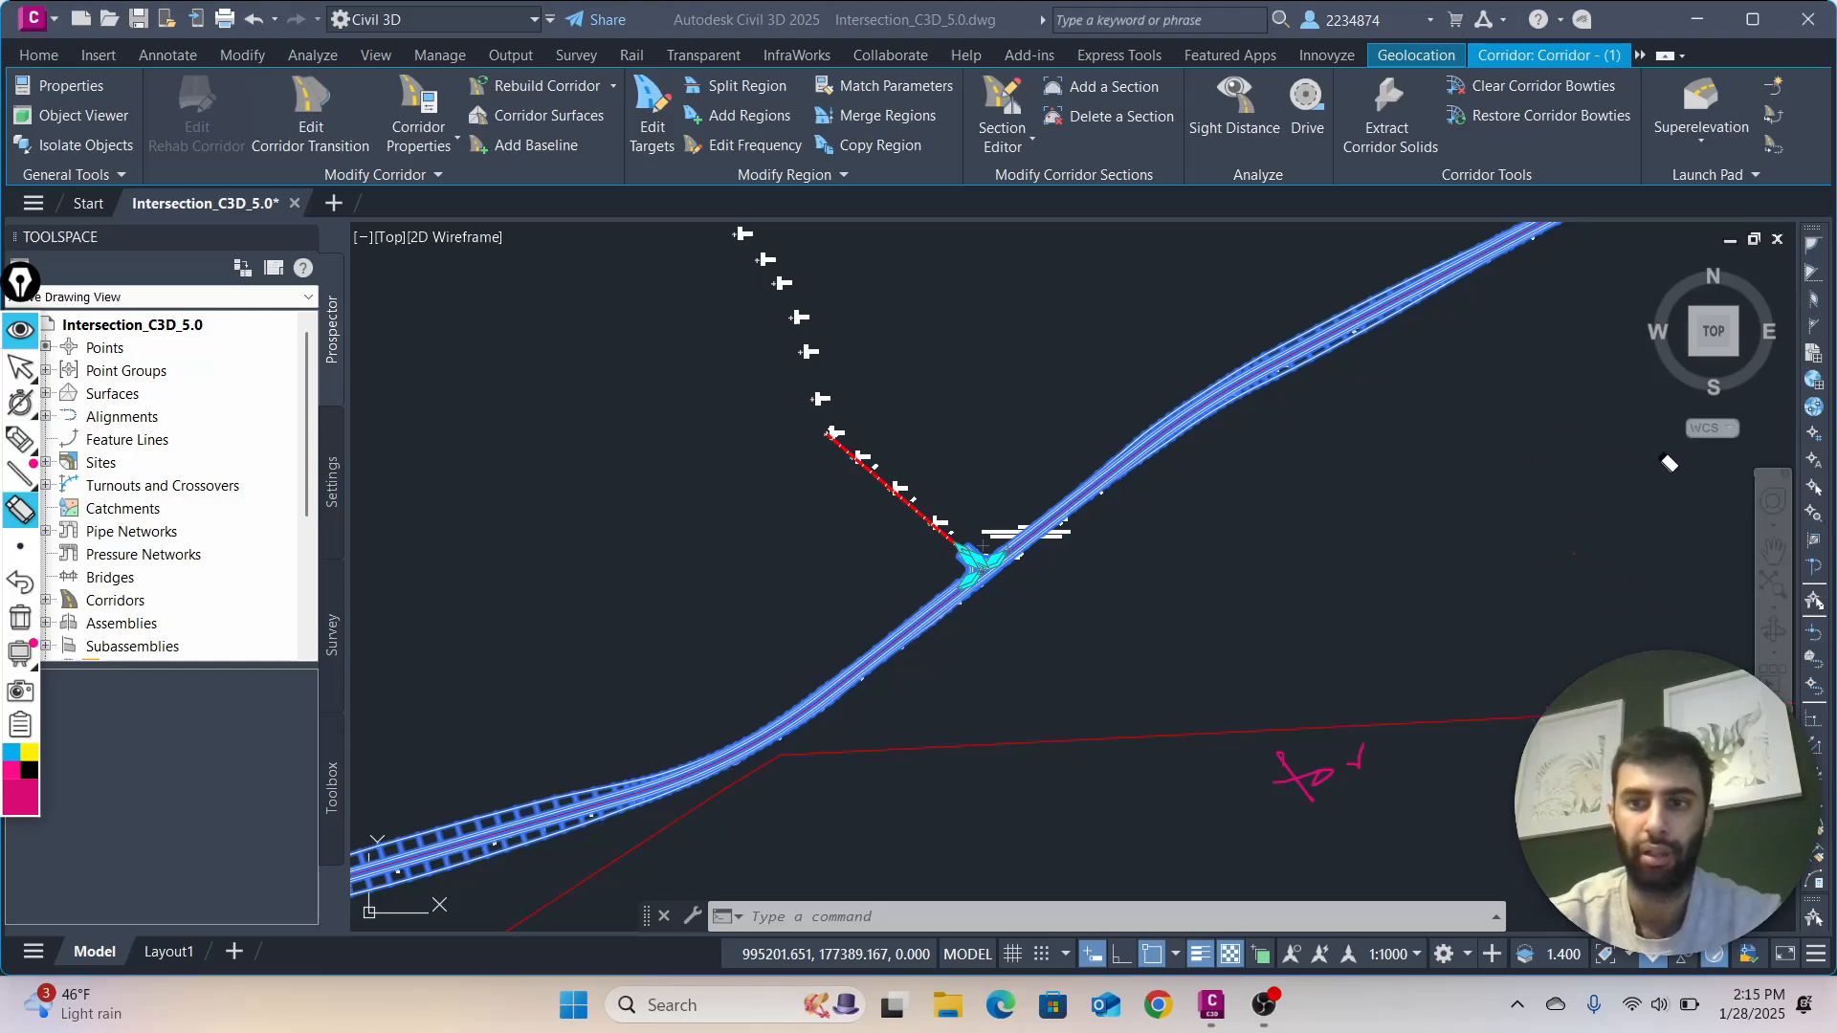
pyautogui.moveTo(1585, 540)
pyautogui.mouseDown()
pyautogui.moveTo(1287, 788)
pyautogui.moveTo(1357, 754)
pyautogui.moveTo(1413, 767)
pyautogui.mouseUp()
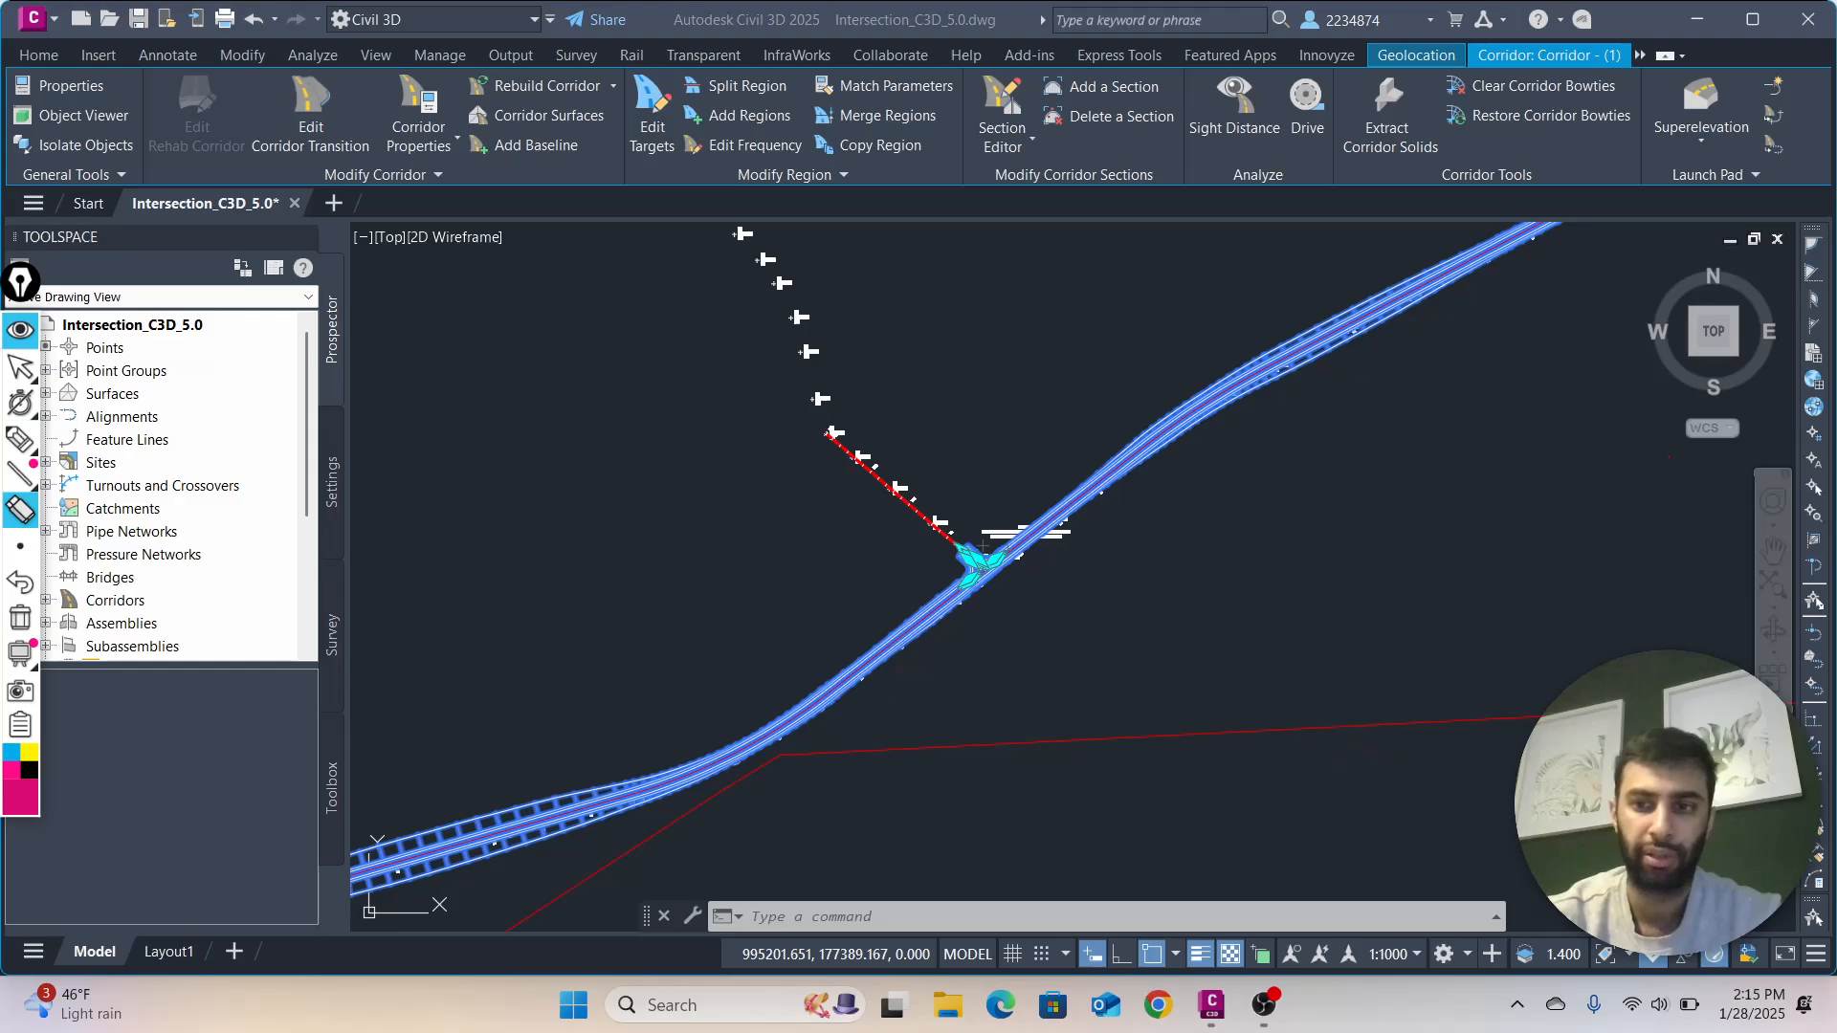